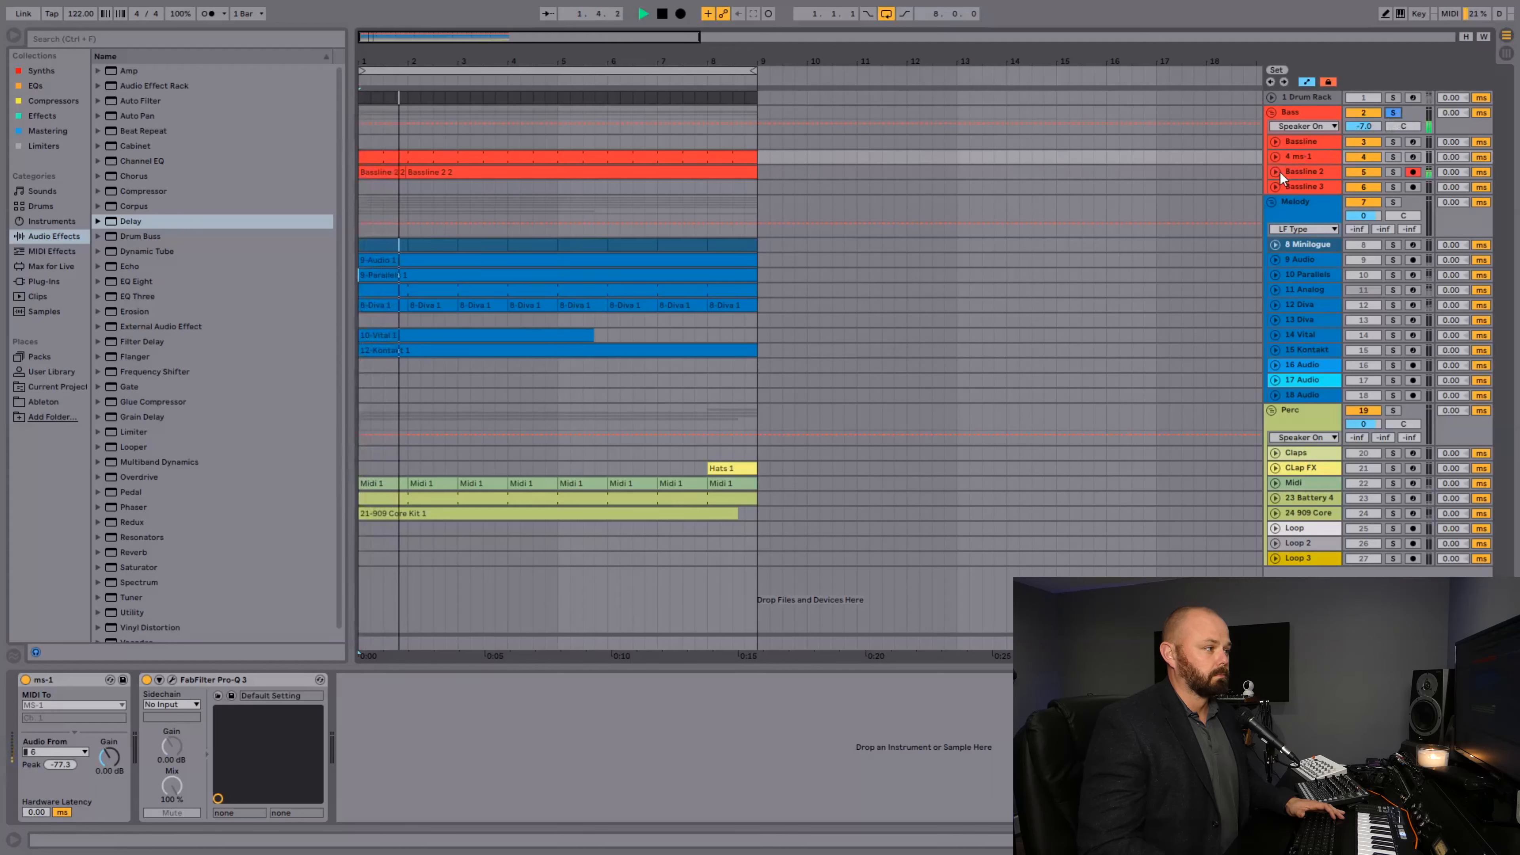
- Listen to the Drum Rack and the Perc group soloed in turn, and show the Midi track's devices
click(1392, 113)
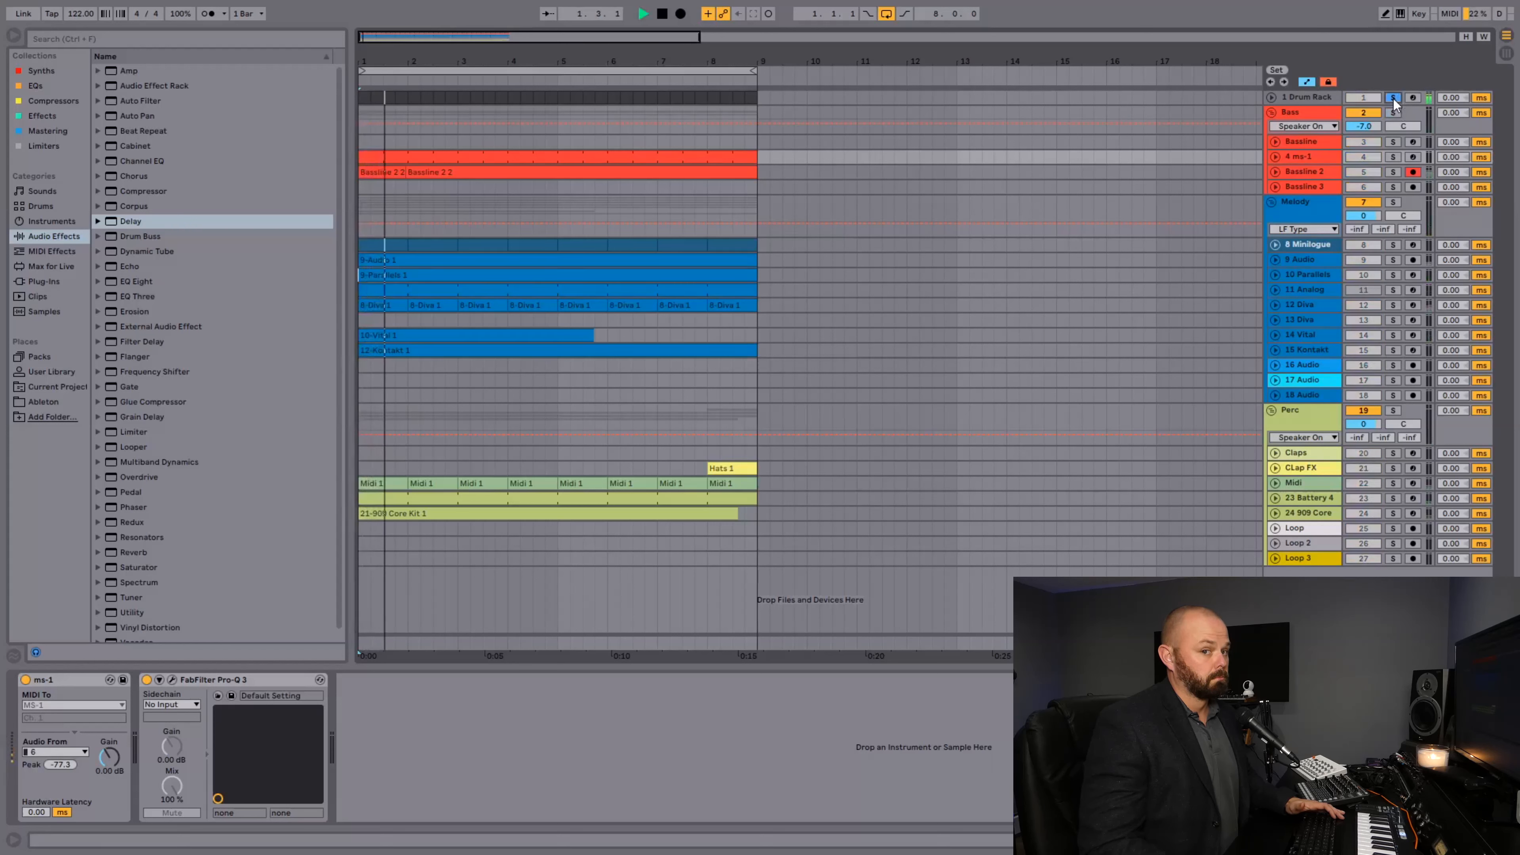
click(1393, 411)
key(space)
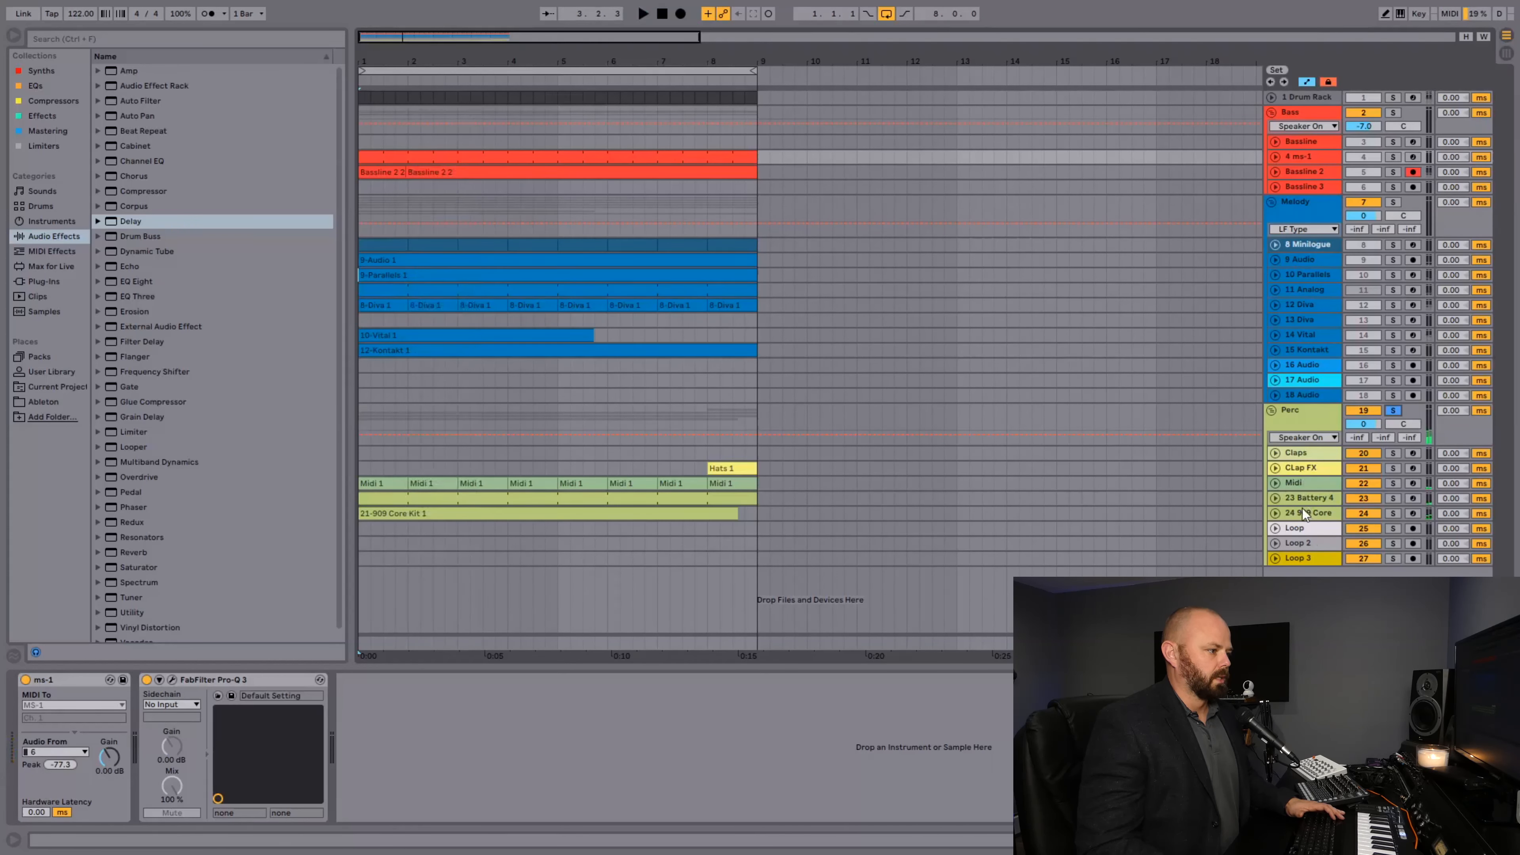
click(1304, 483)
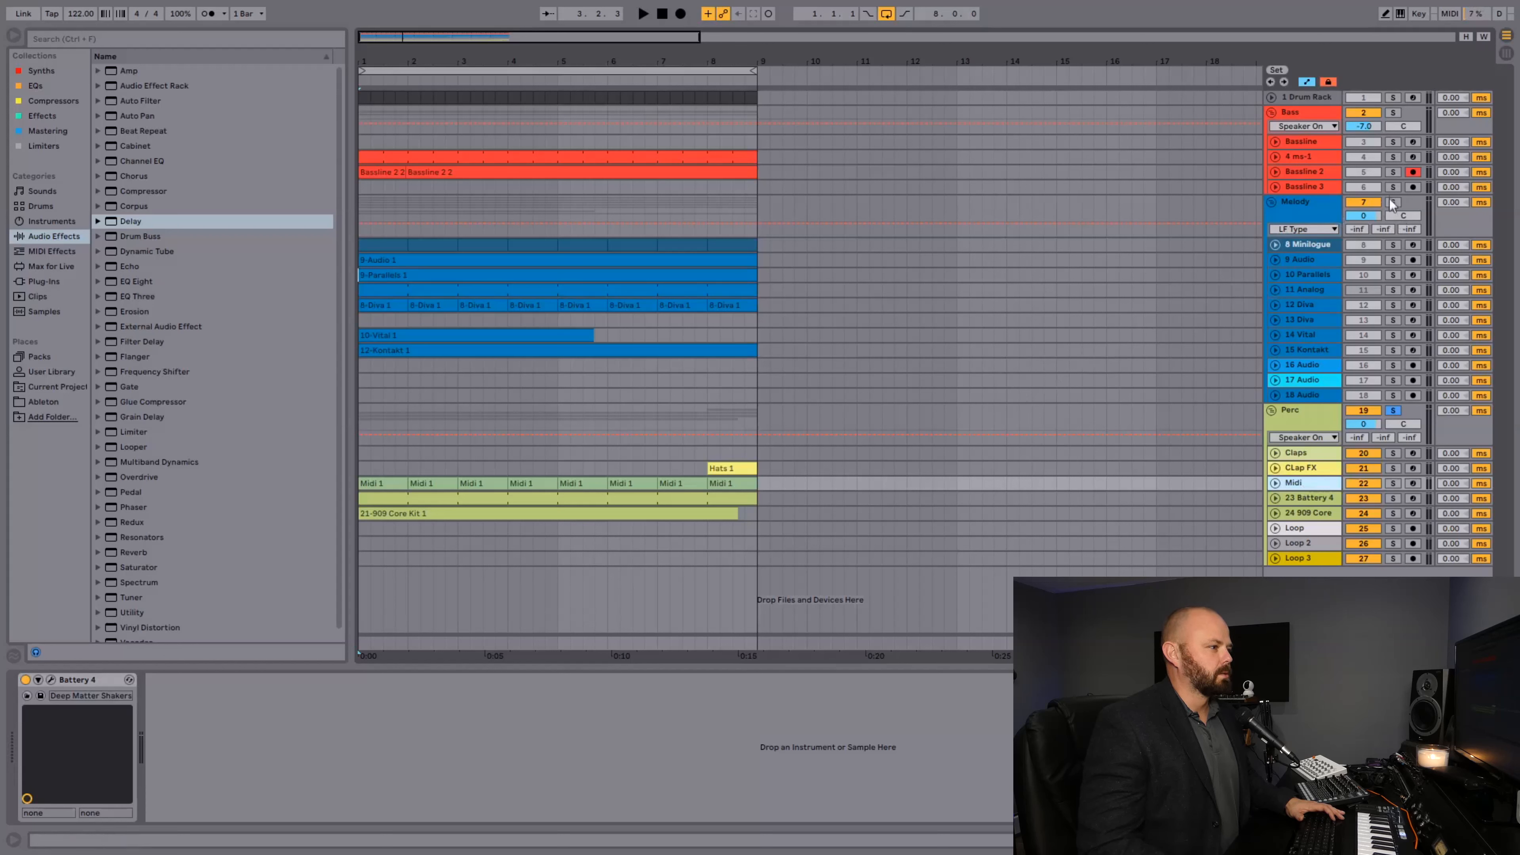
- Solo the 9 Audio track in the Melody group and play it back from the start
click(1310, 261)
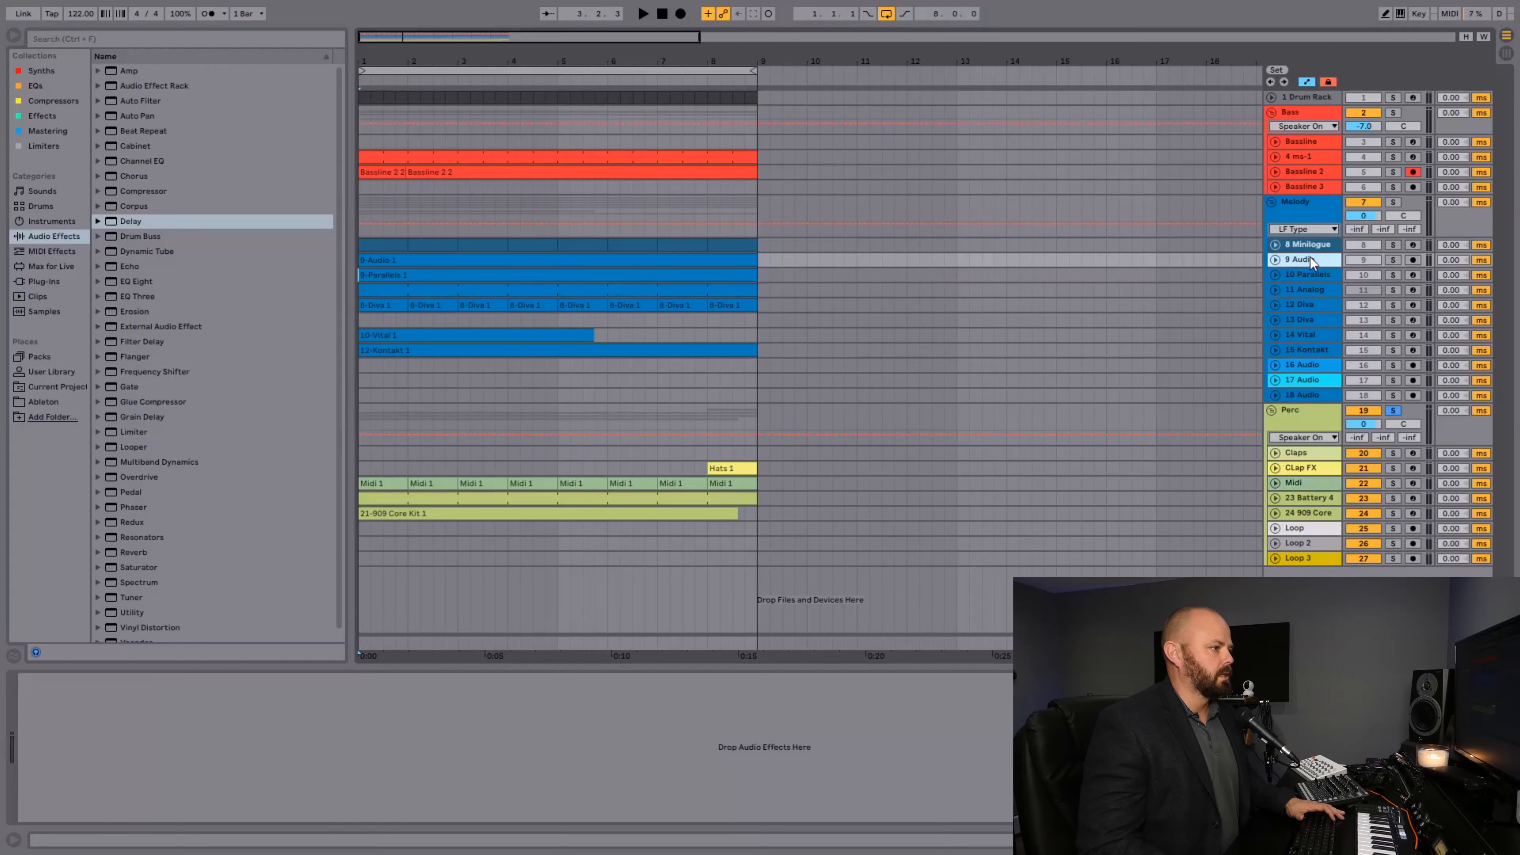
click(1392, 260)
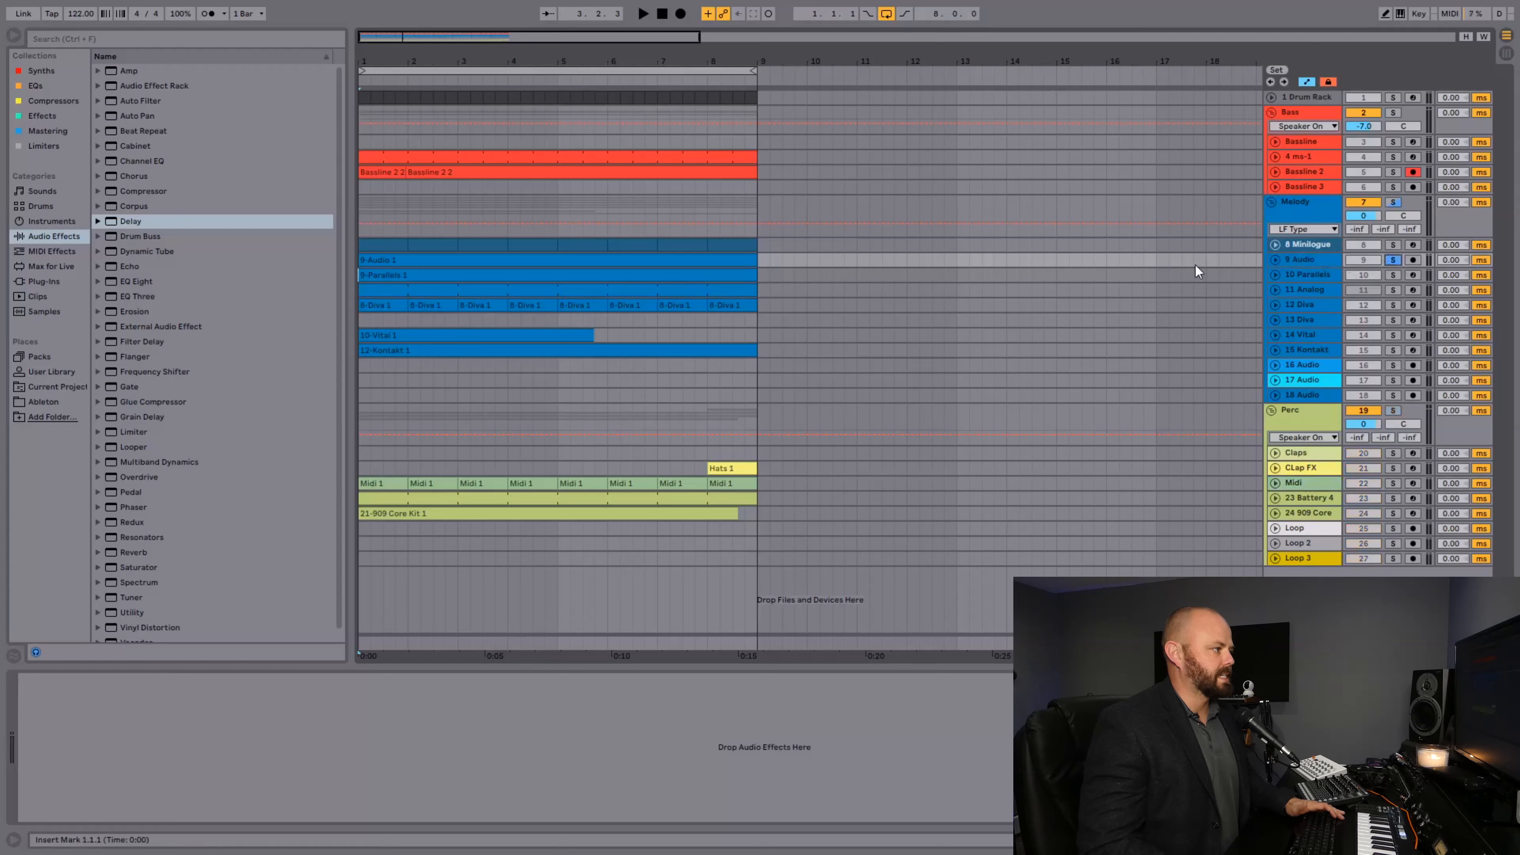
key(space)
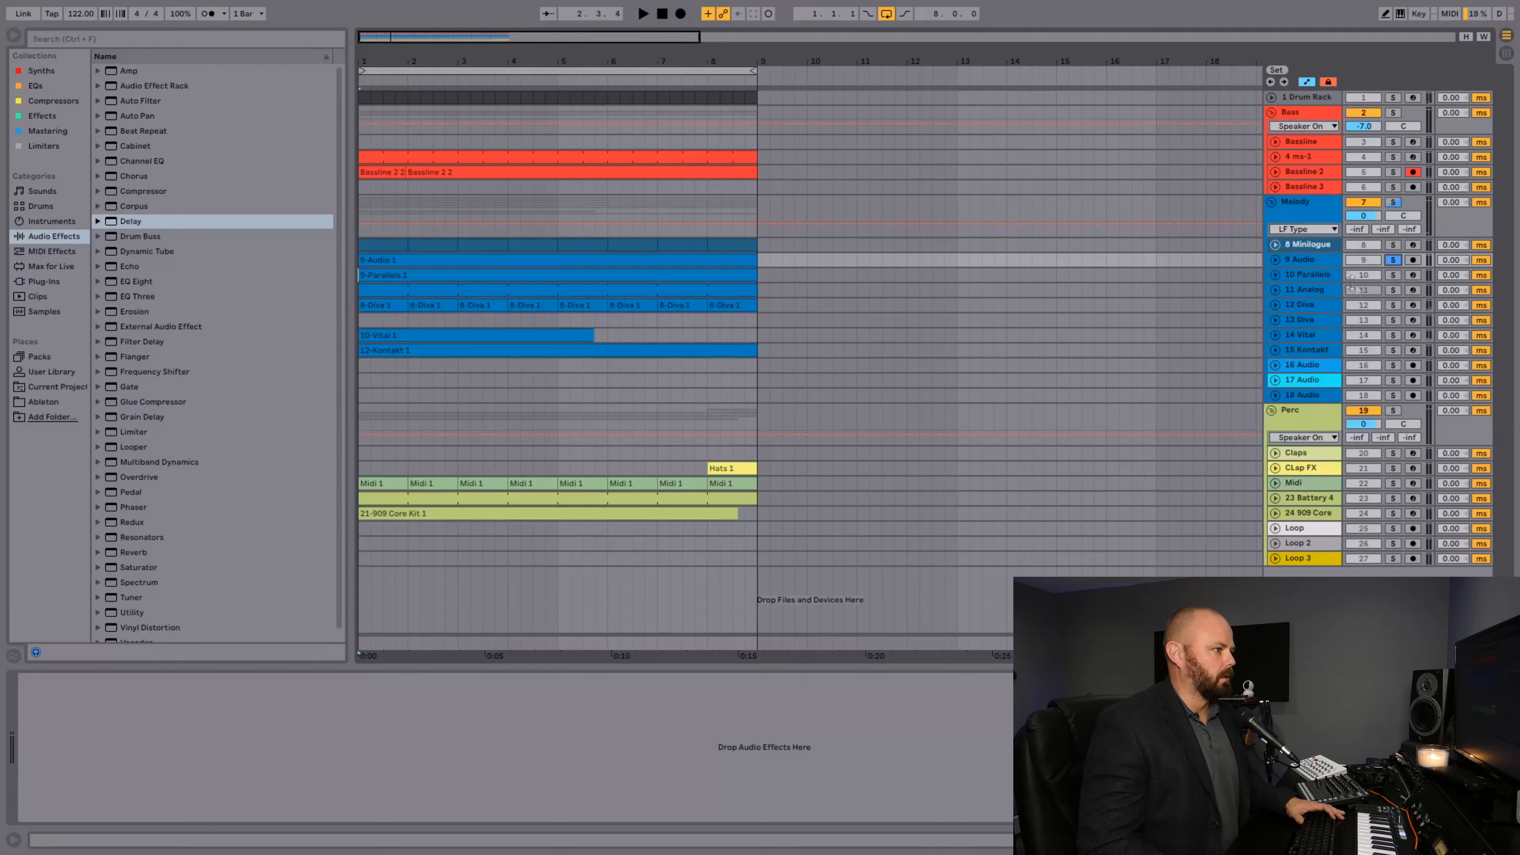
- Solo the 10 Parallels track, show its device chain and play it back
click(1393, 275)
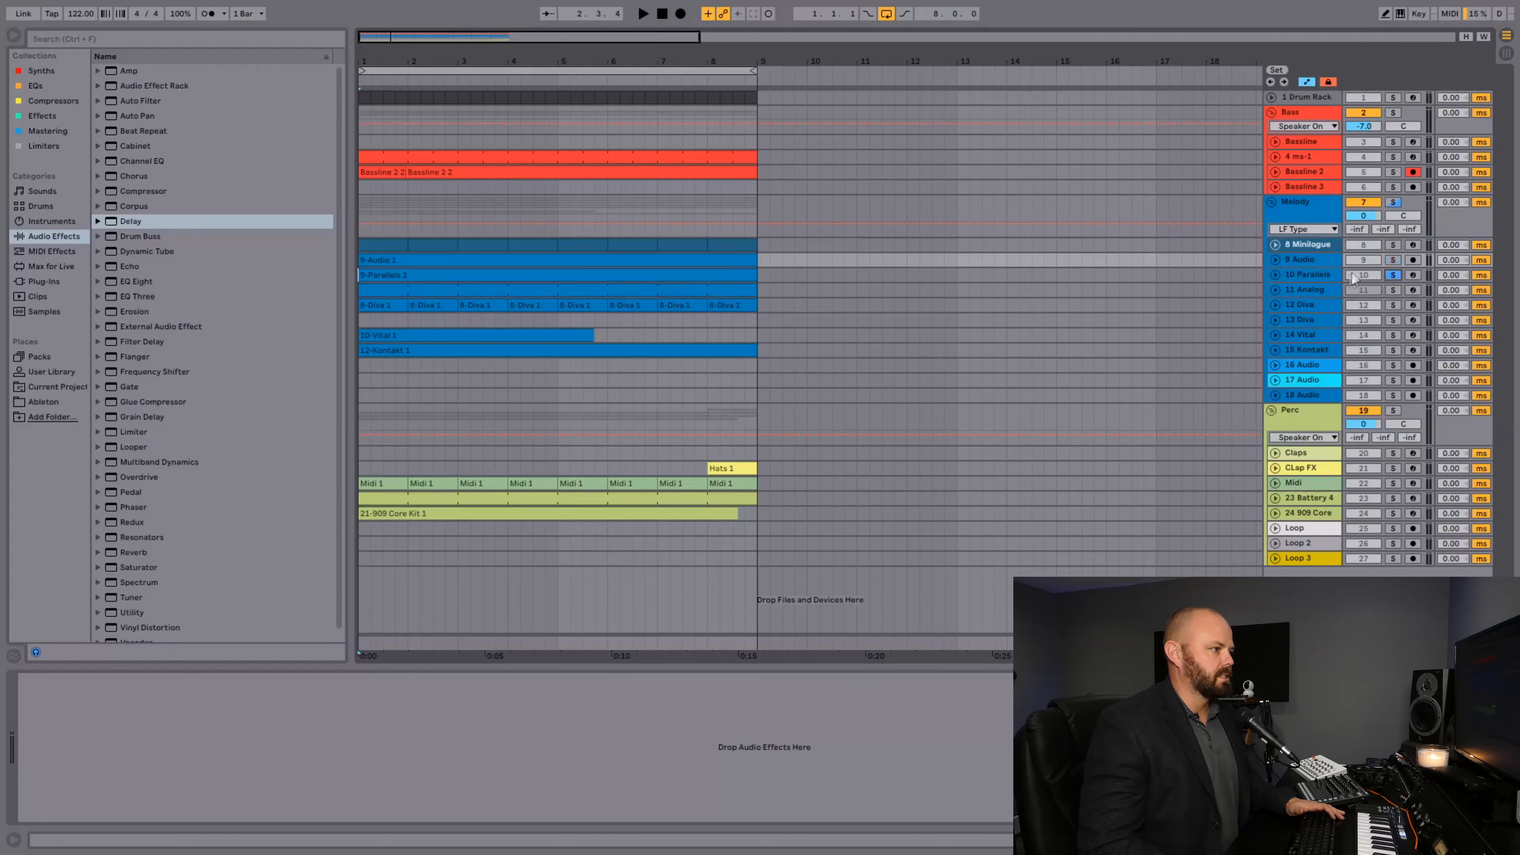
click(1327, 274)
key(space)
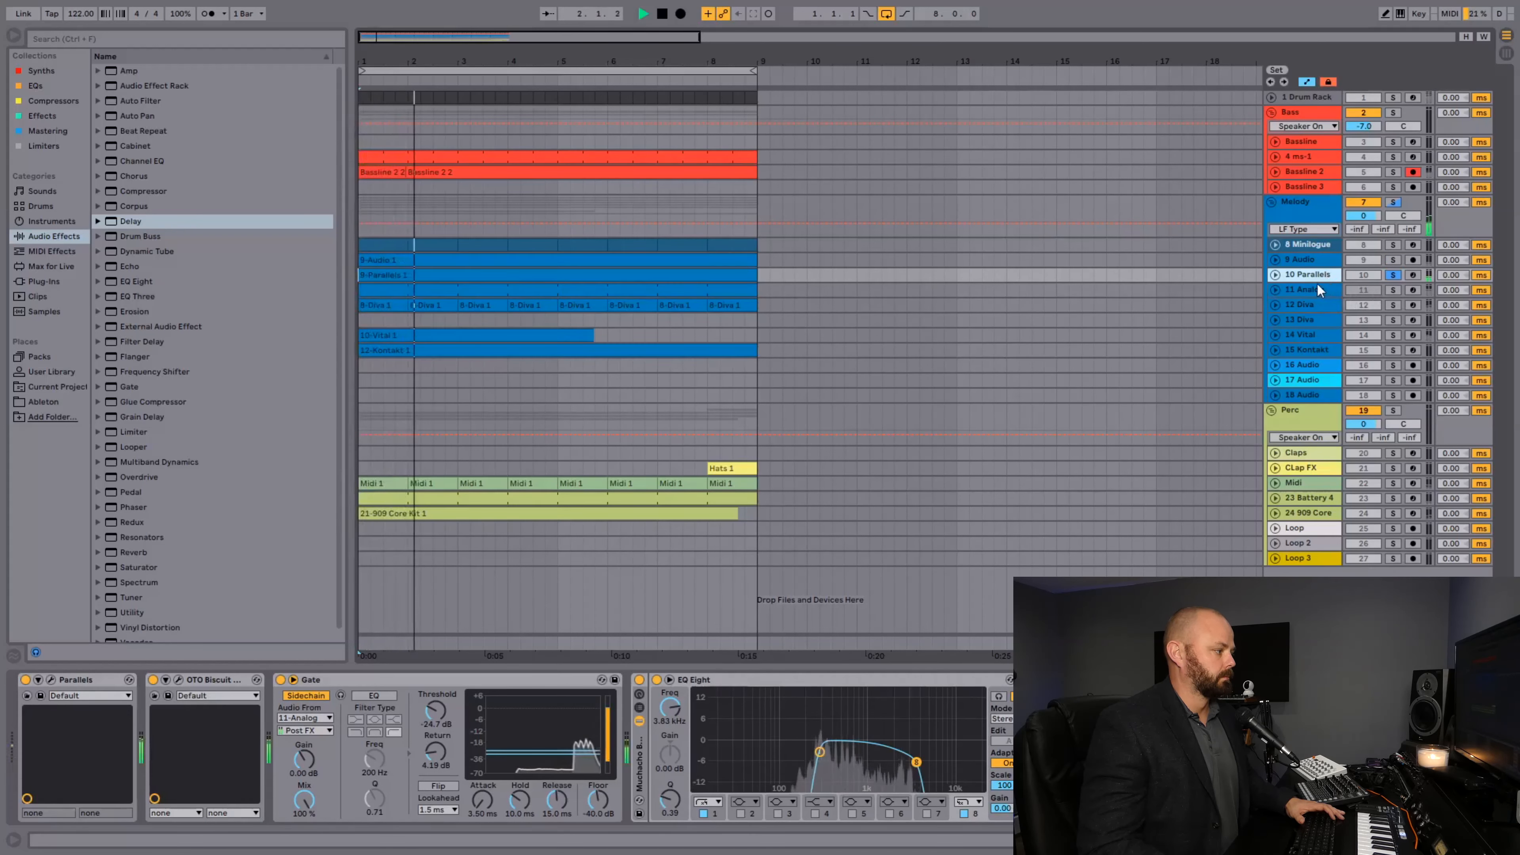
- Examine the MIDI notes on the 11 Analog track and replay the soloed 10 Parallels track with its gate
click(1274, 288)
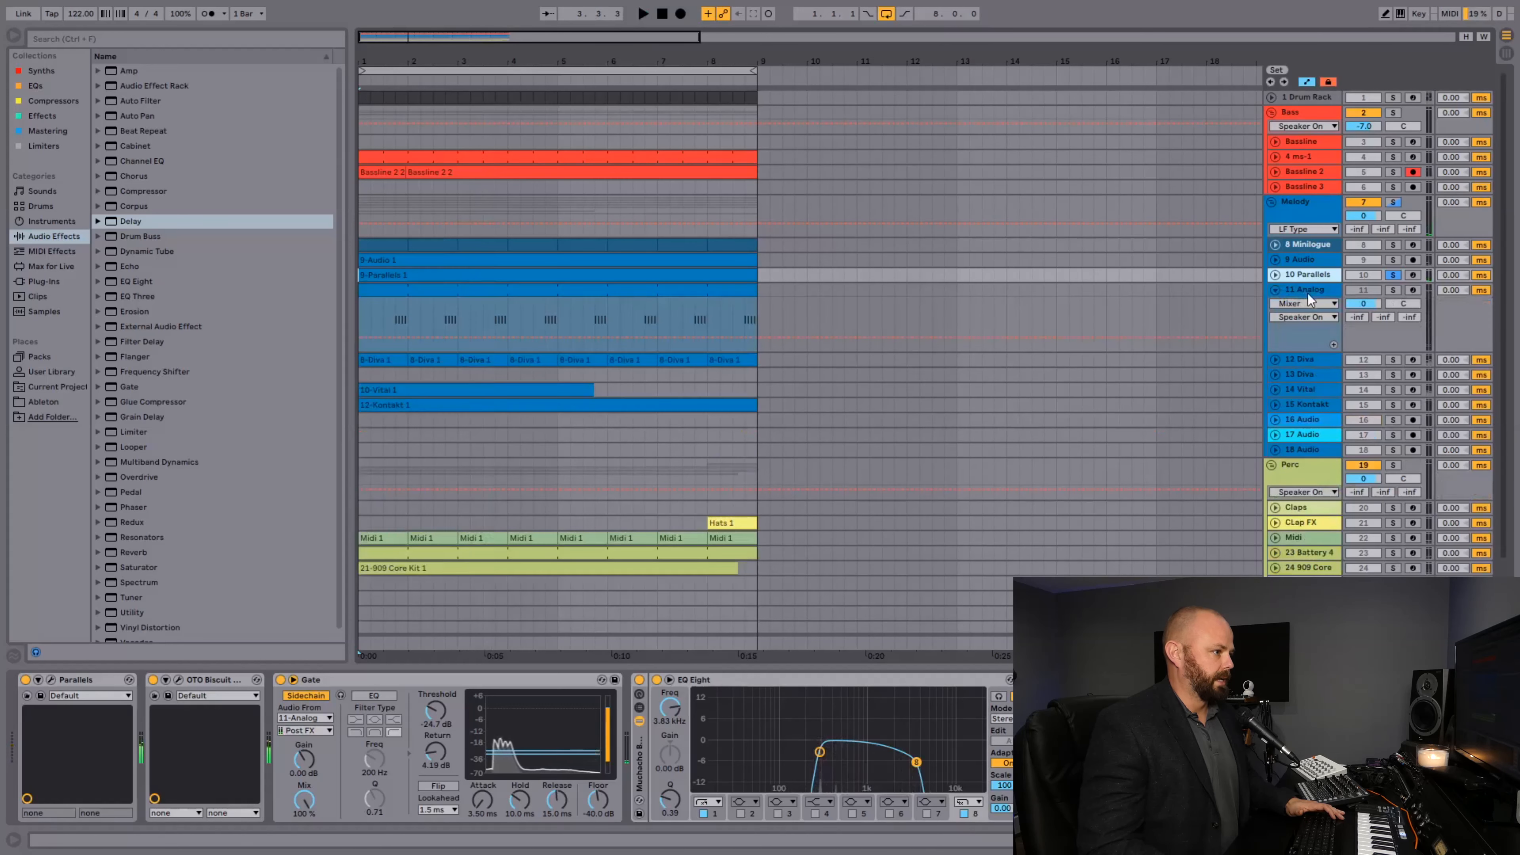
click(1307, 293)
click(1324, 275)
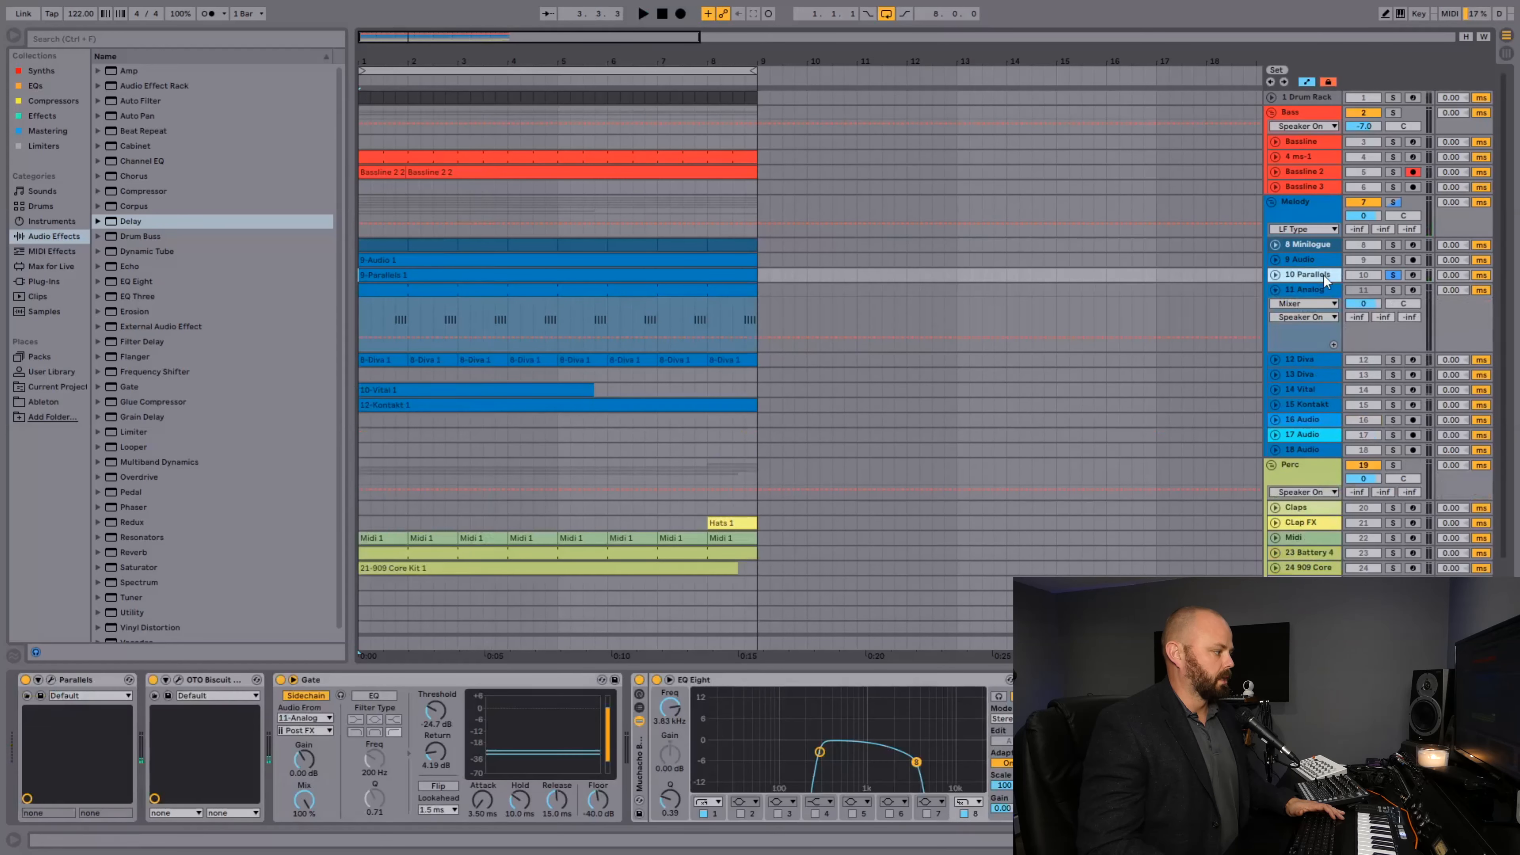
key(space)
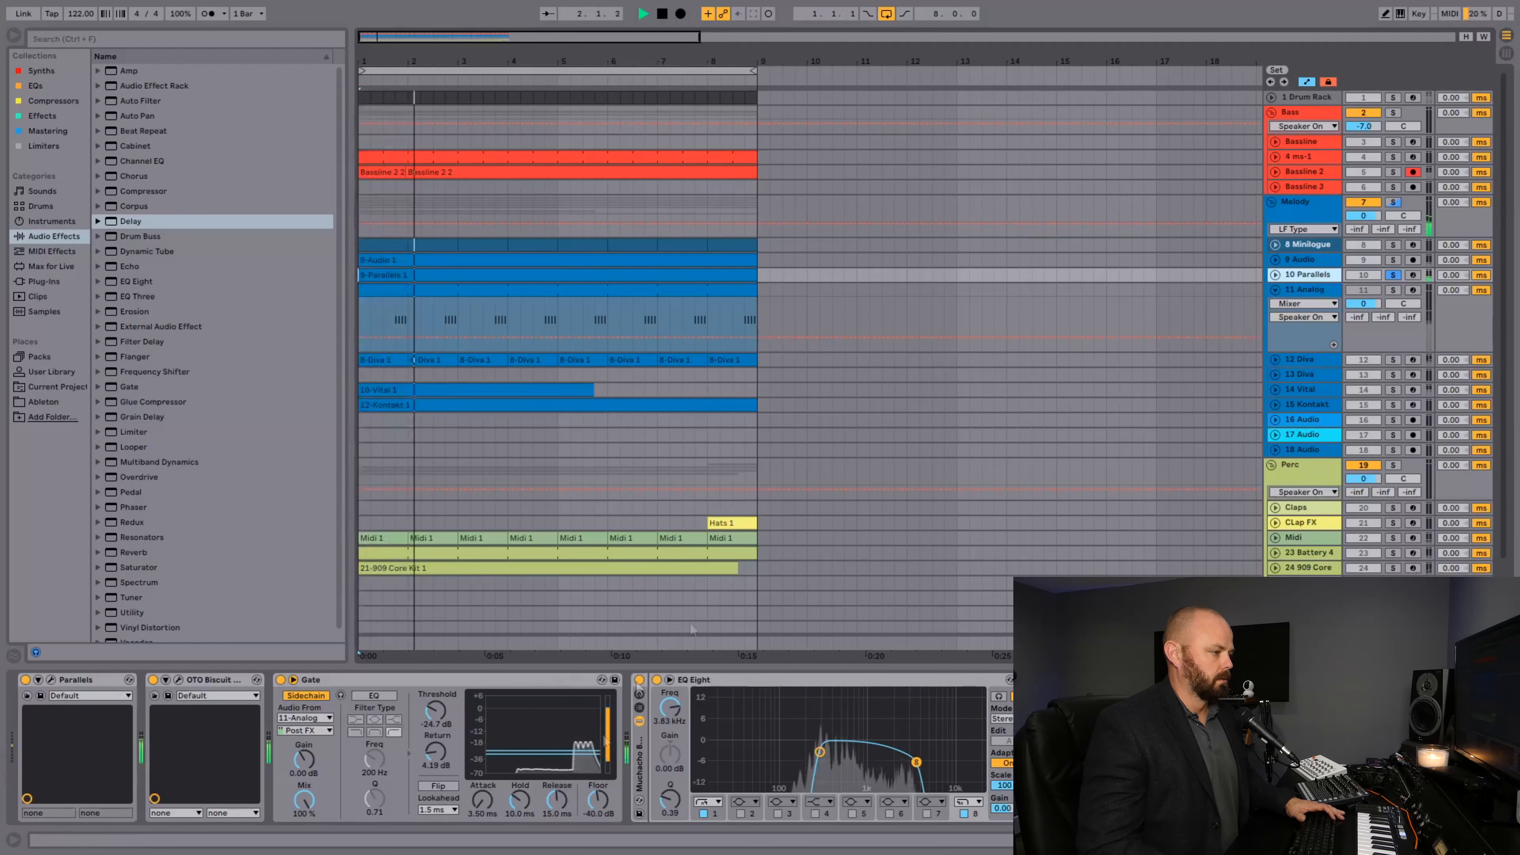
key(space)
click(1276, 290)
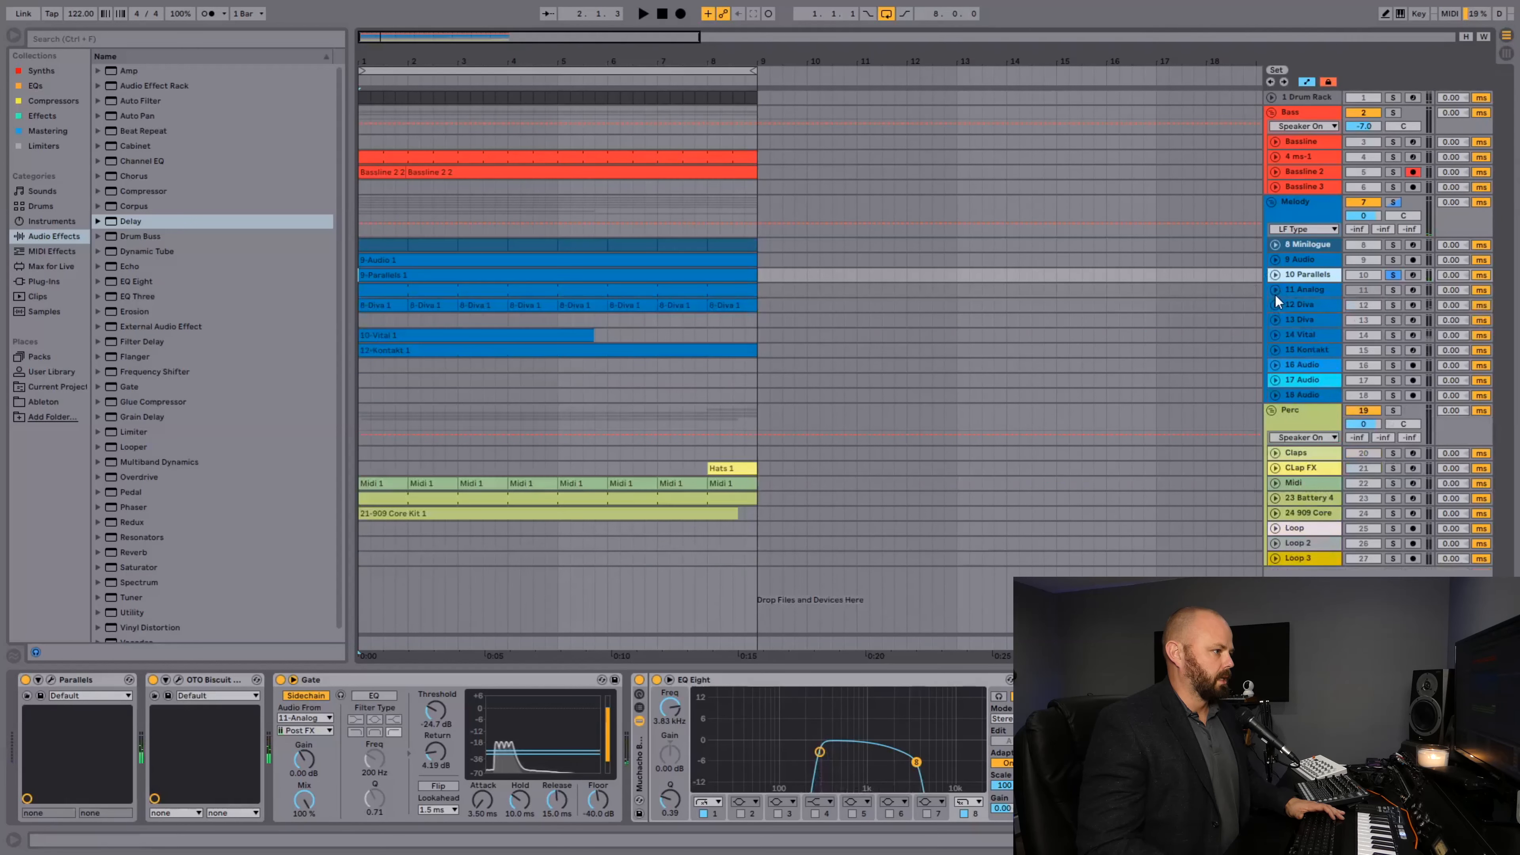
- Solo the 12 Diva track and play it with its MIDI notes and device chain in view
click(1276, 305)
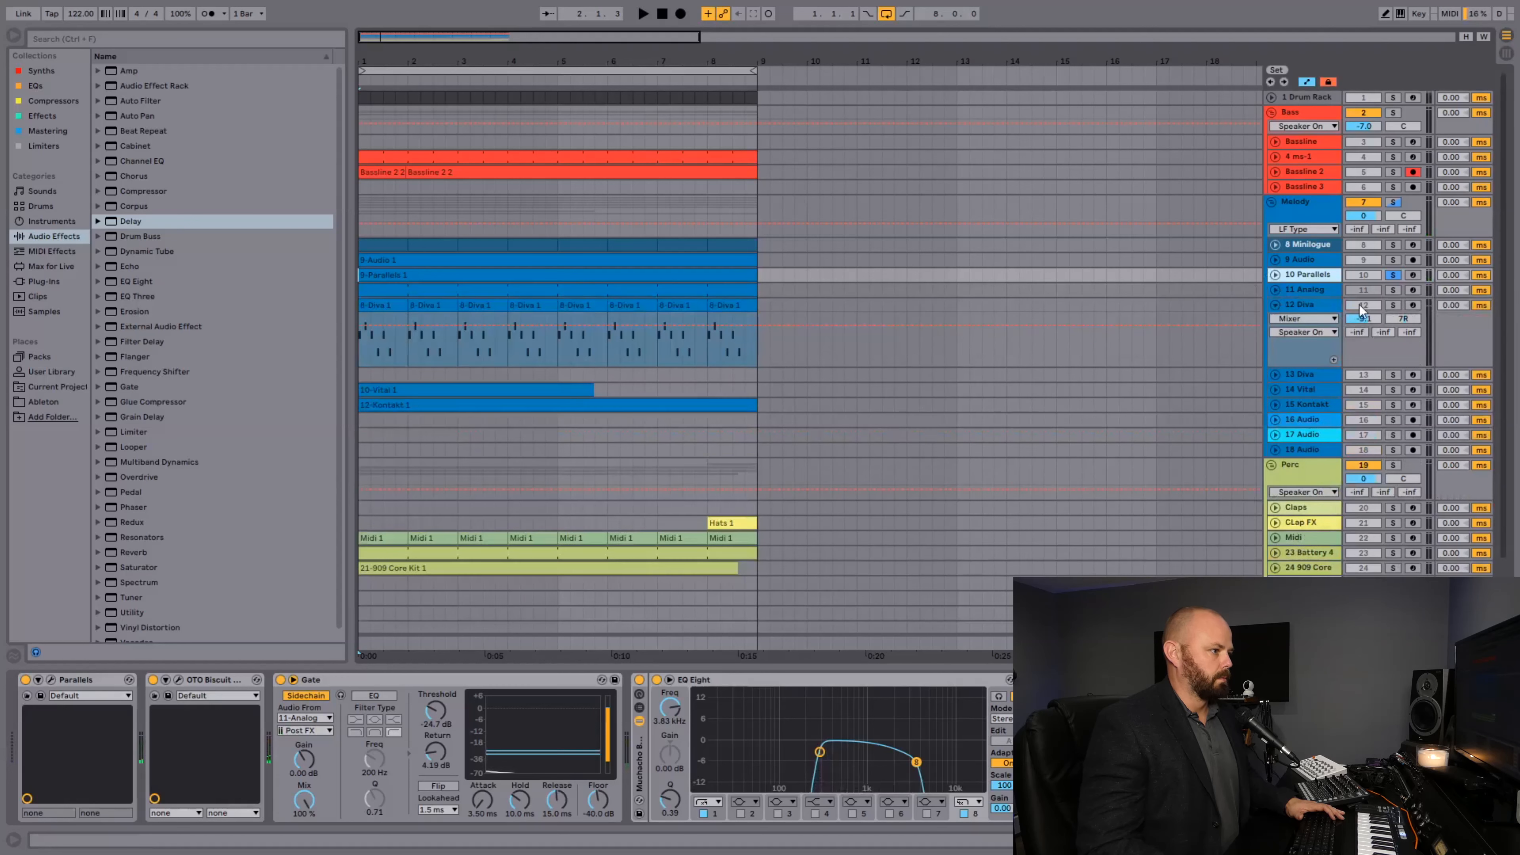
click(1392, 305)
click(1320, 306)
key(space)
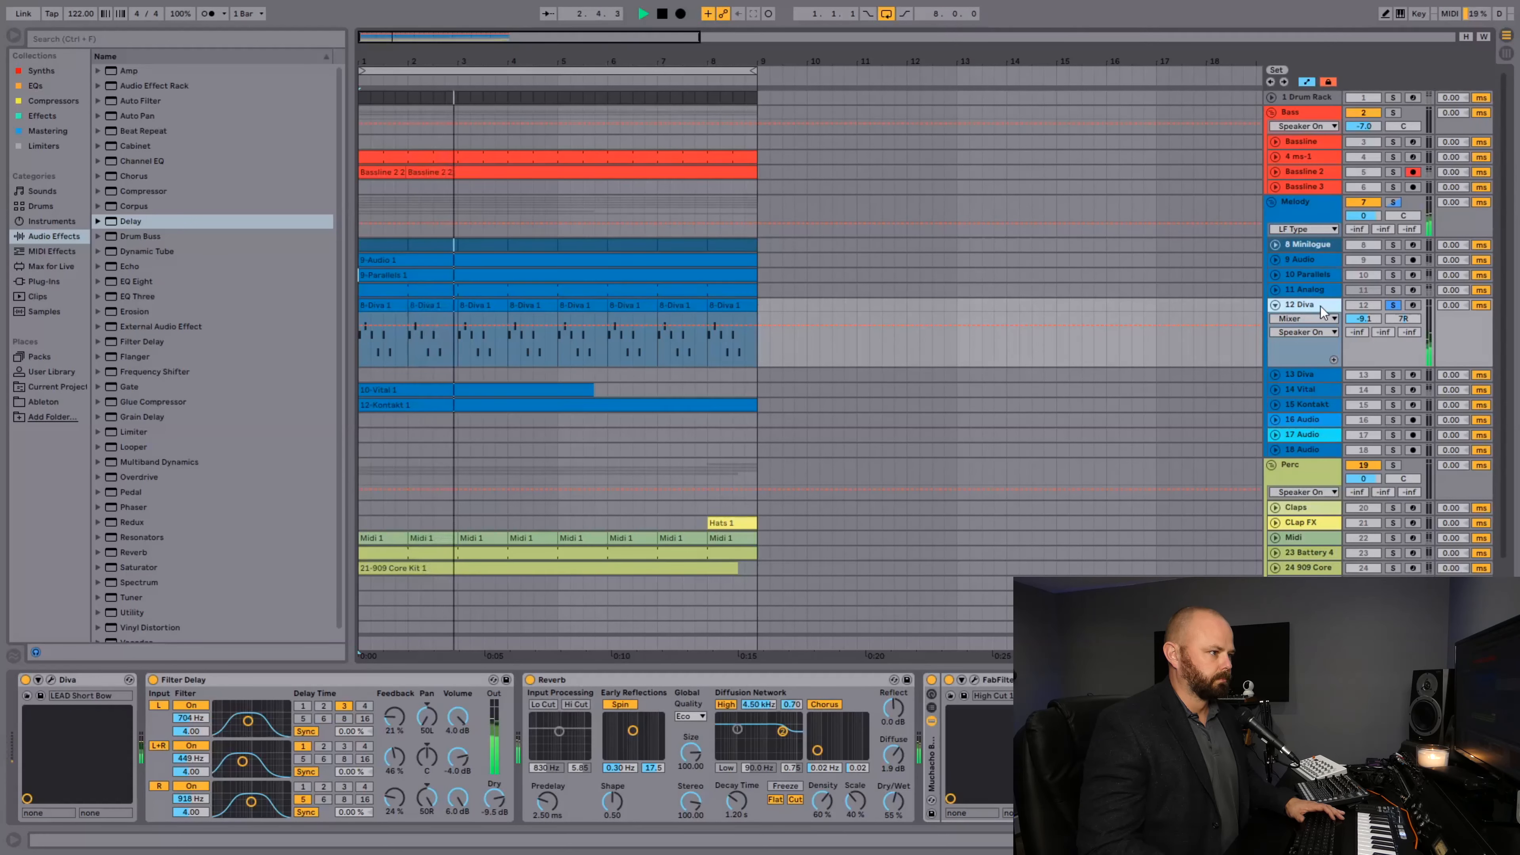
key(space)
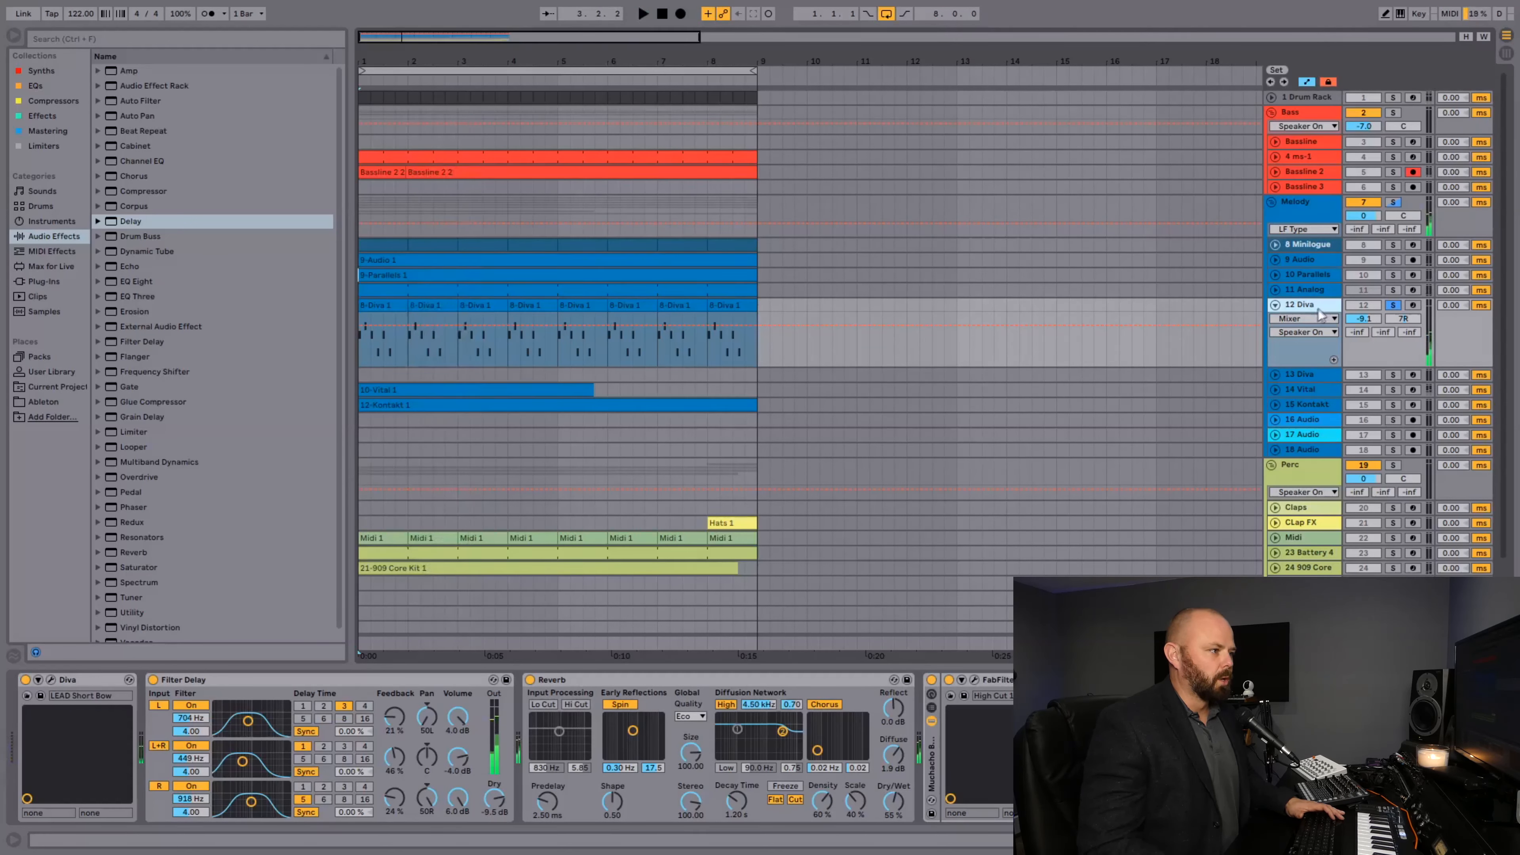
- Play the full arrangement with no track soloed and collapse the 12 Diva track
click(1392, 259)
key(space)
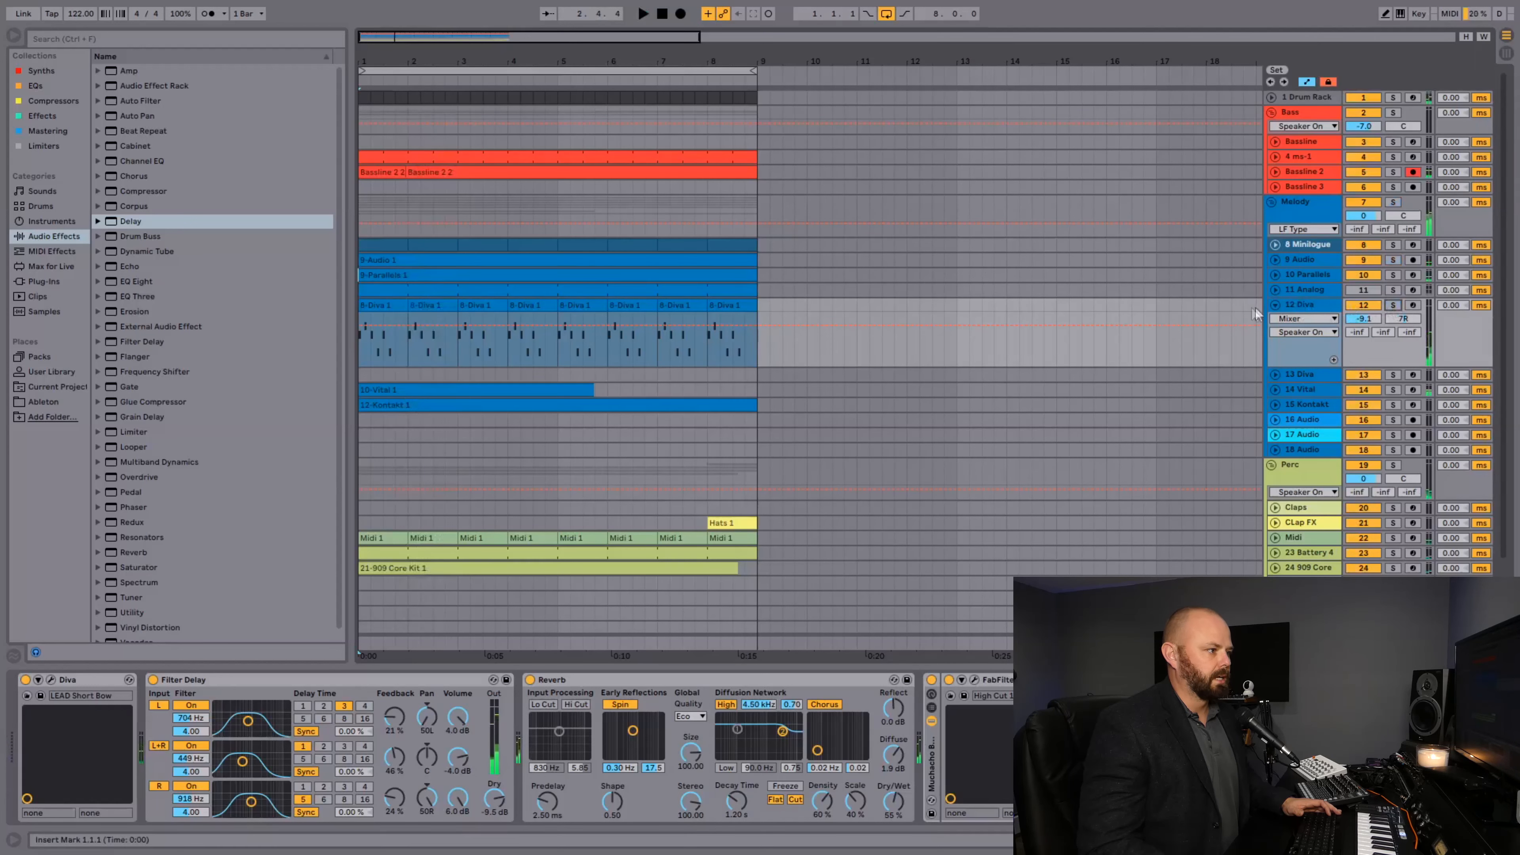
click(1274, 305)
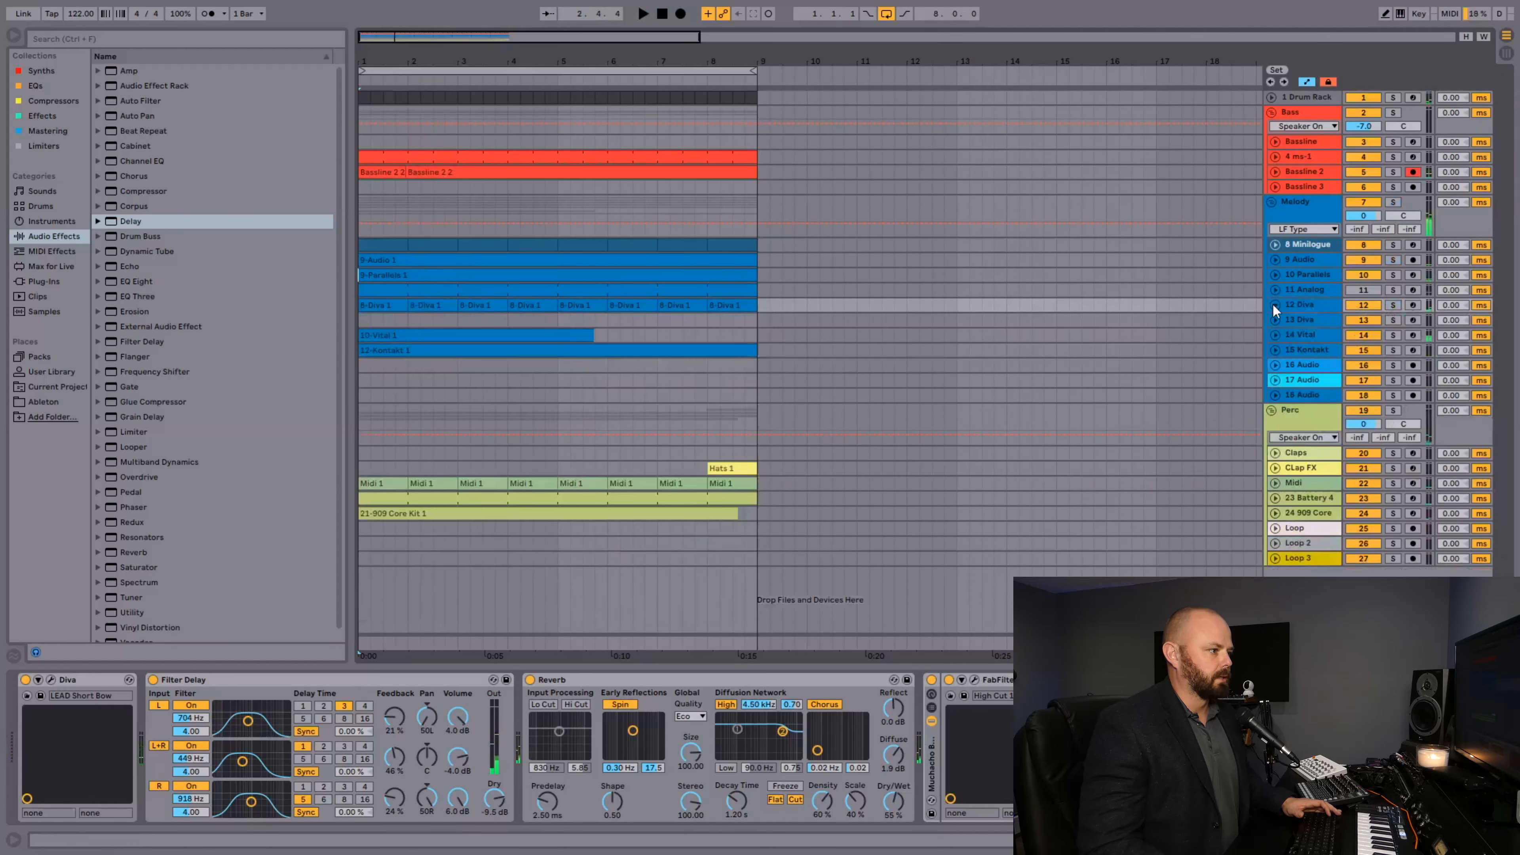
- Listen to the 14 Vital track soloed and view its Vital synth patch
click(1276, 334)
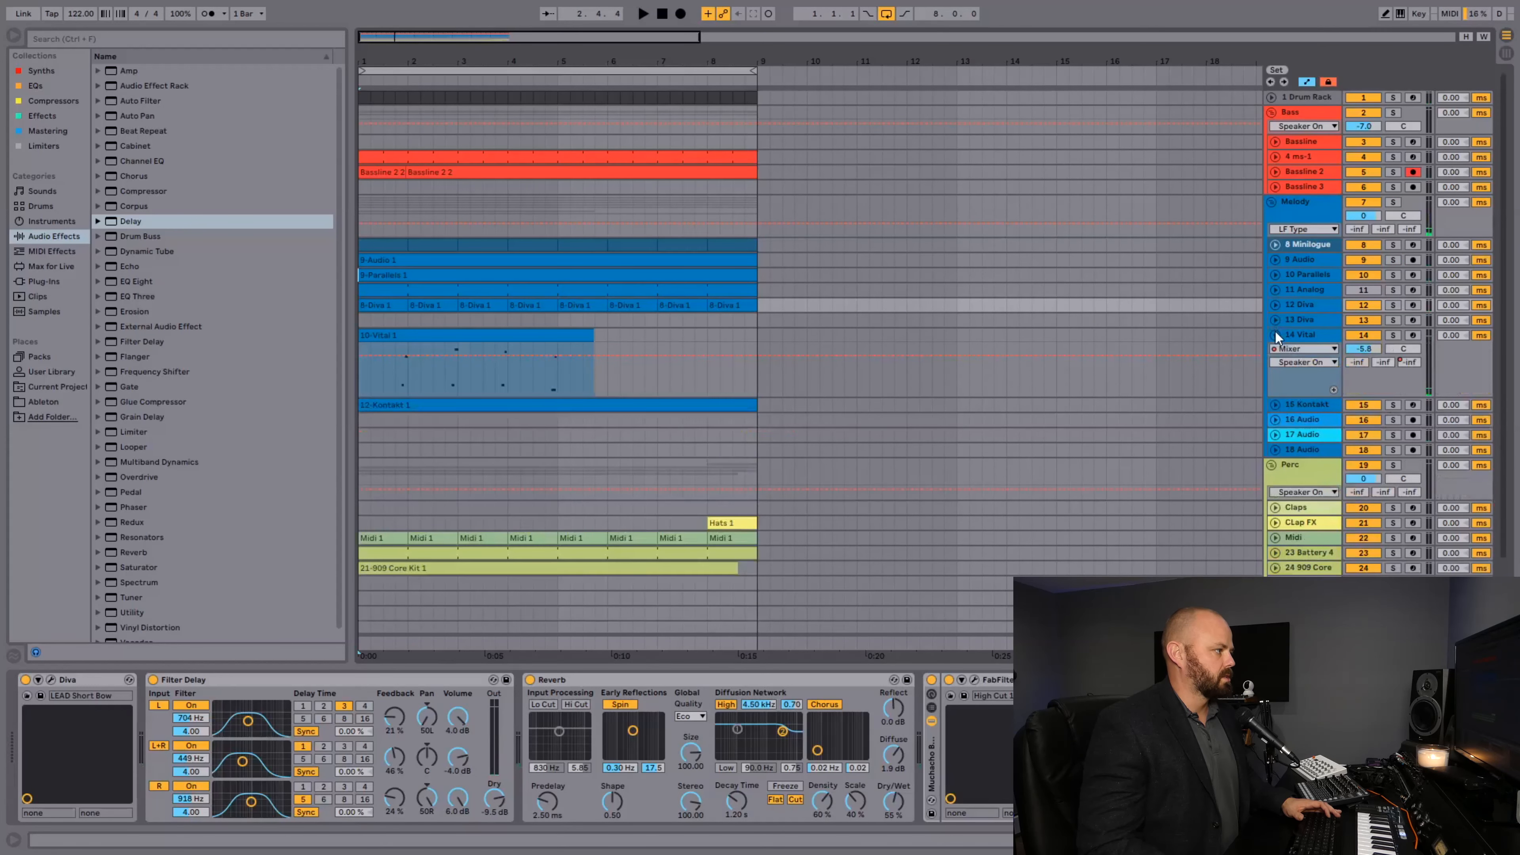
click(1317, 335)
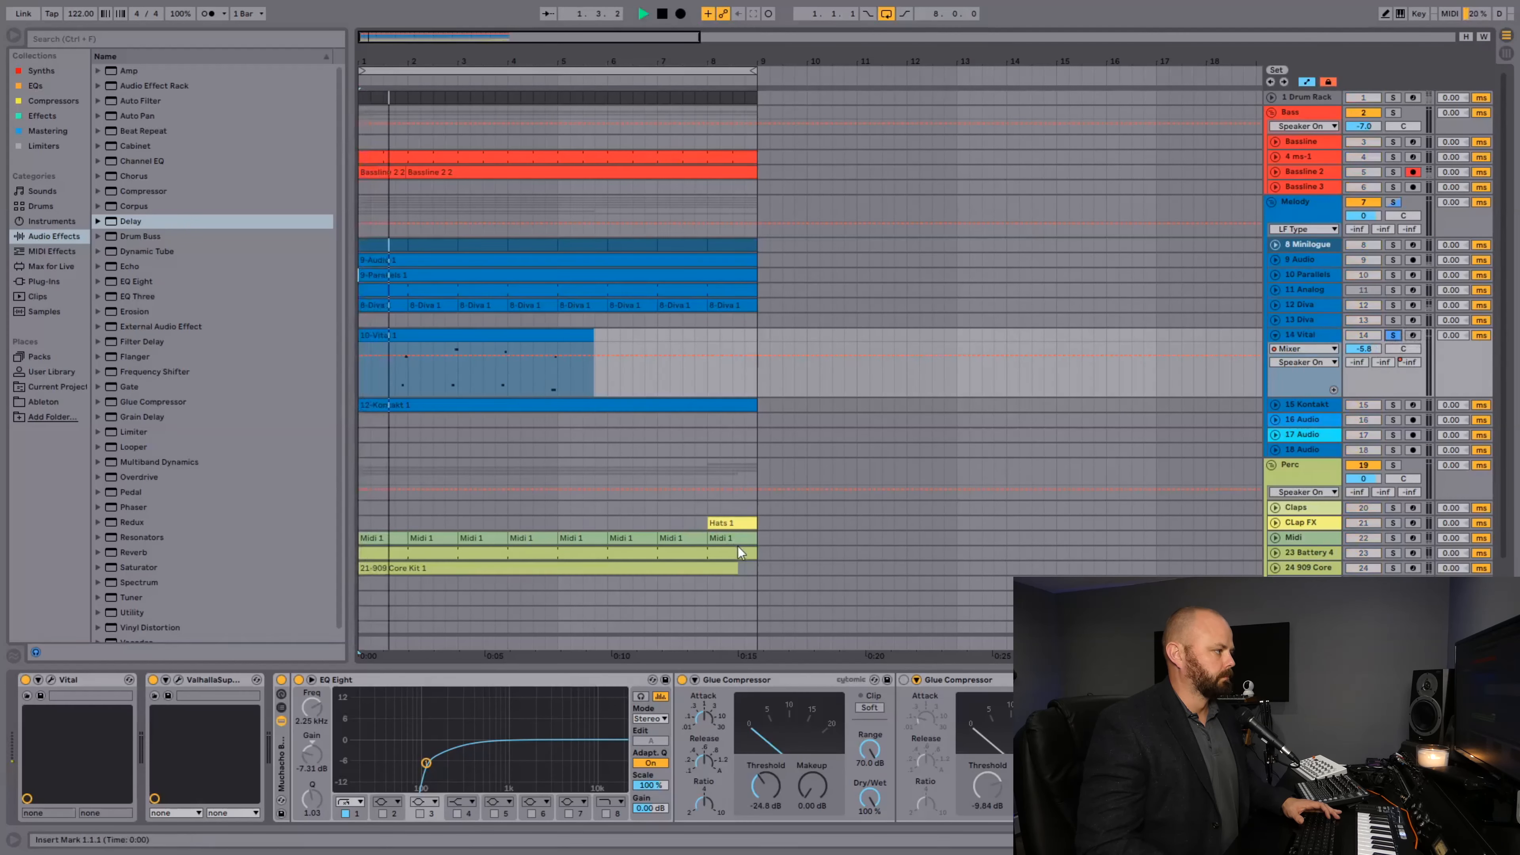
click(52, 680)
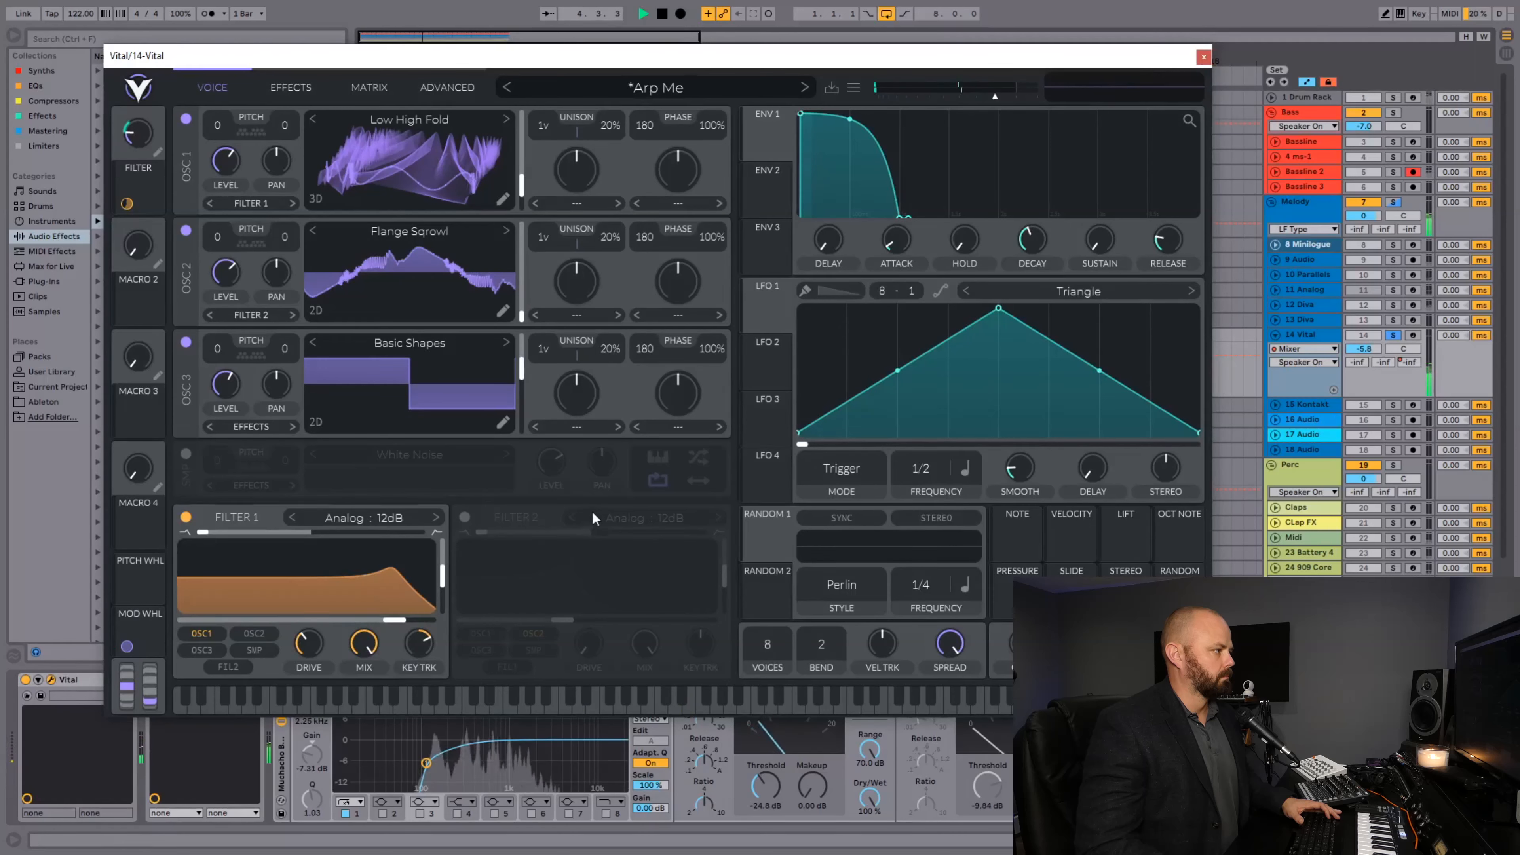
click(1204, 57)
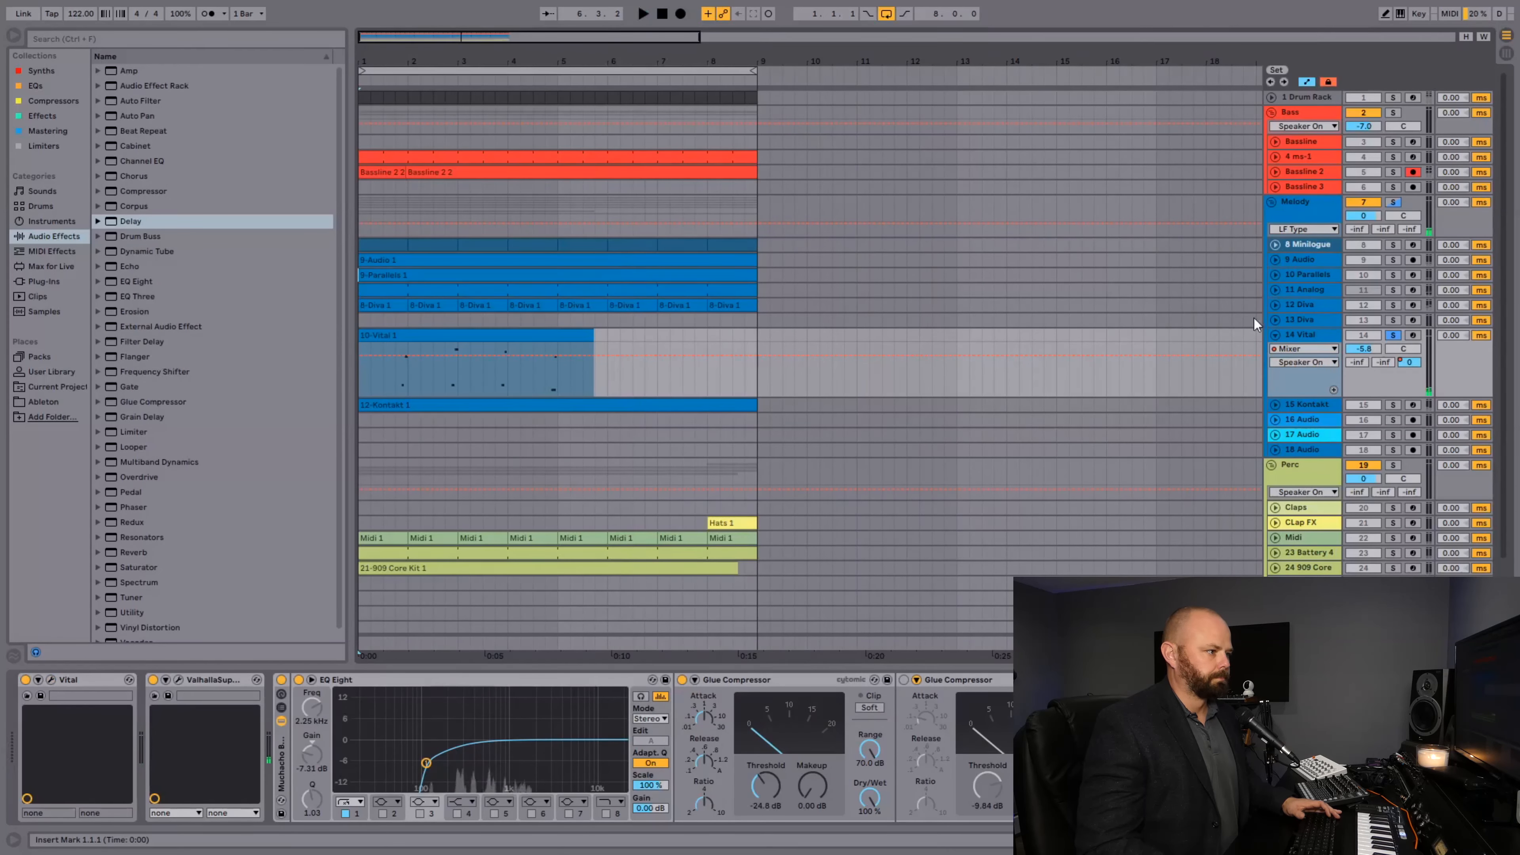
- View the ValhallaSupermassive settings on the 14 Vital track and leave the track expanded
click(1275, 334)
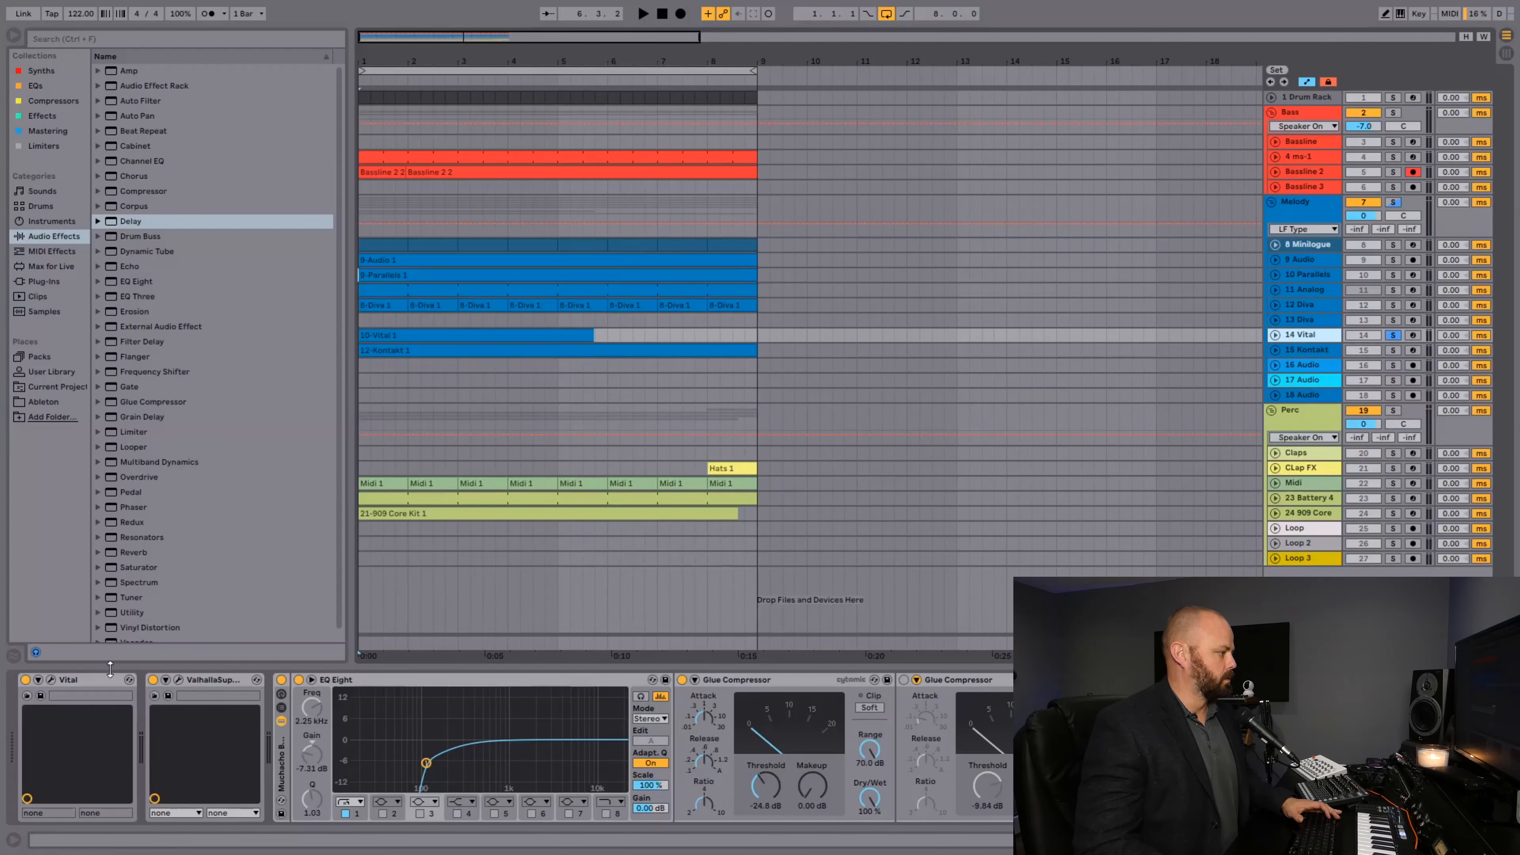
click(180, 678)
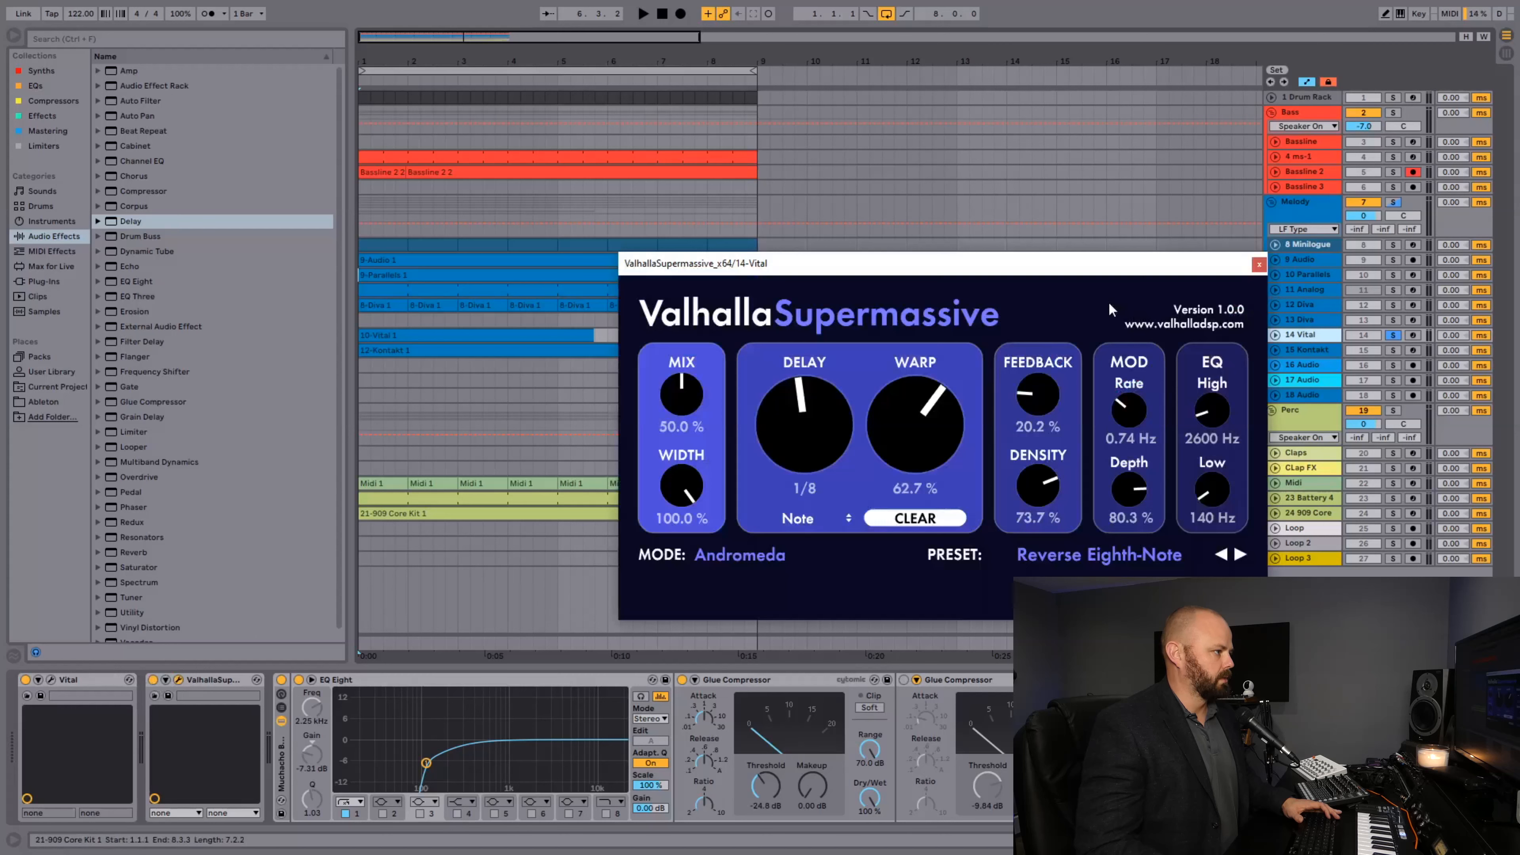
click(1260, 267)
click(1274, 335)
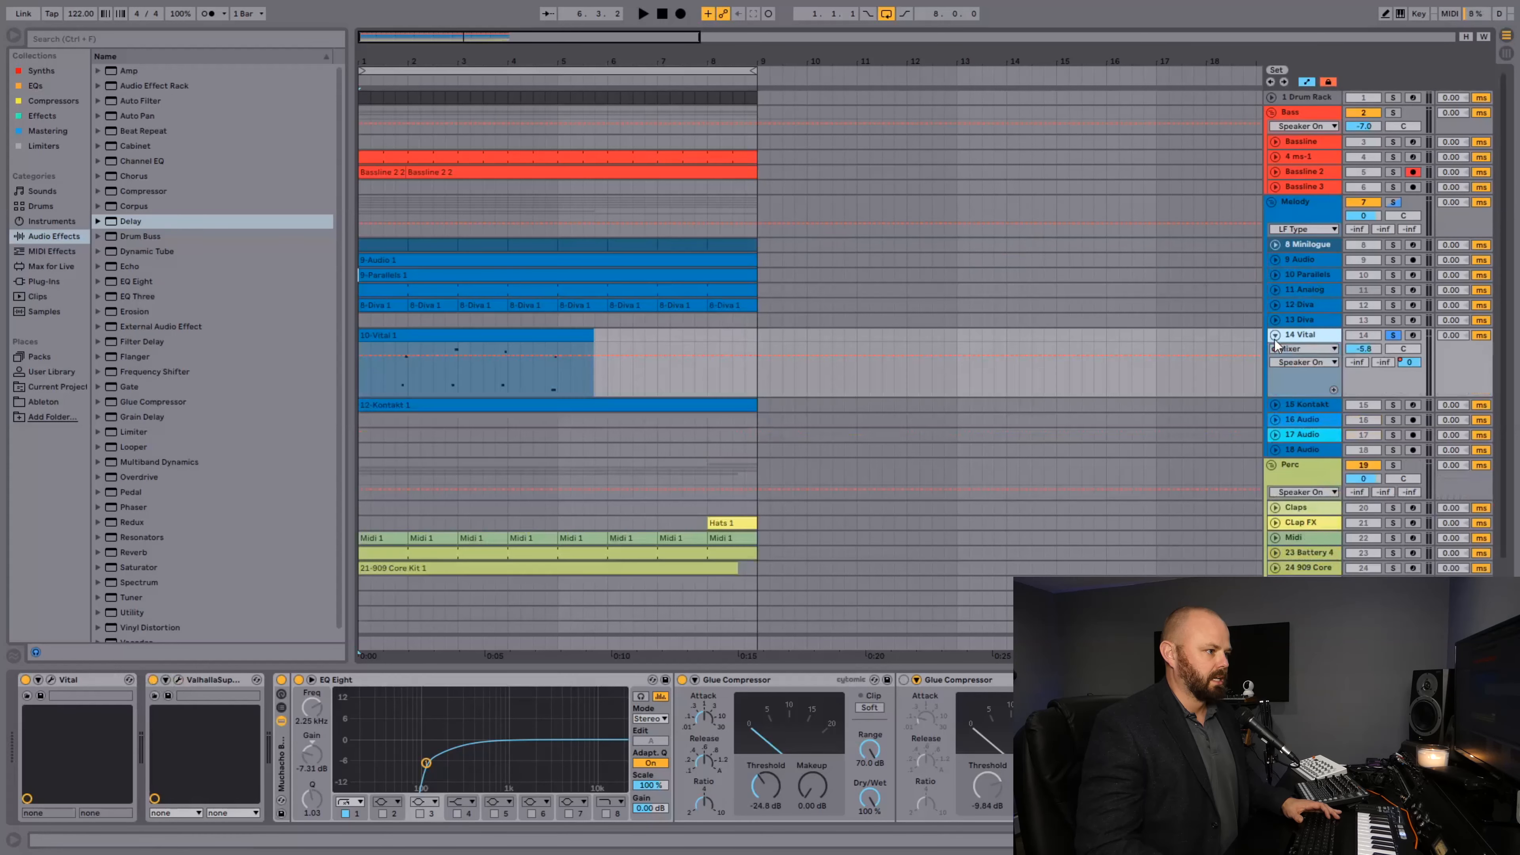
- Show the device chain of the C Delay return track and return to the arrangement
key(Tab)
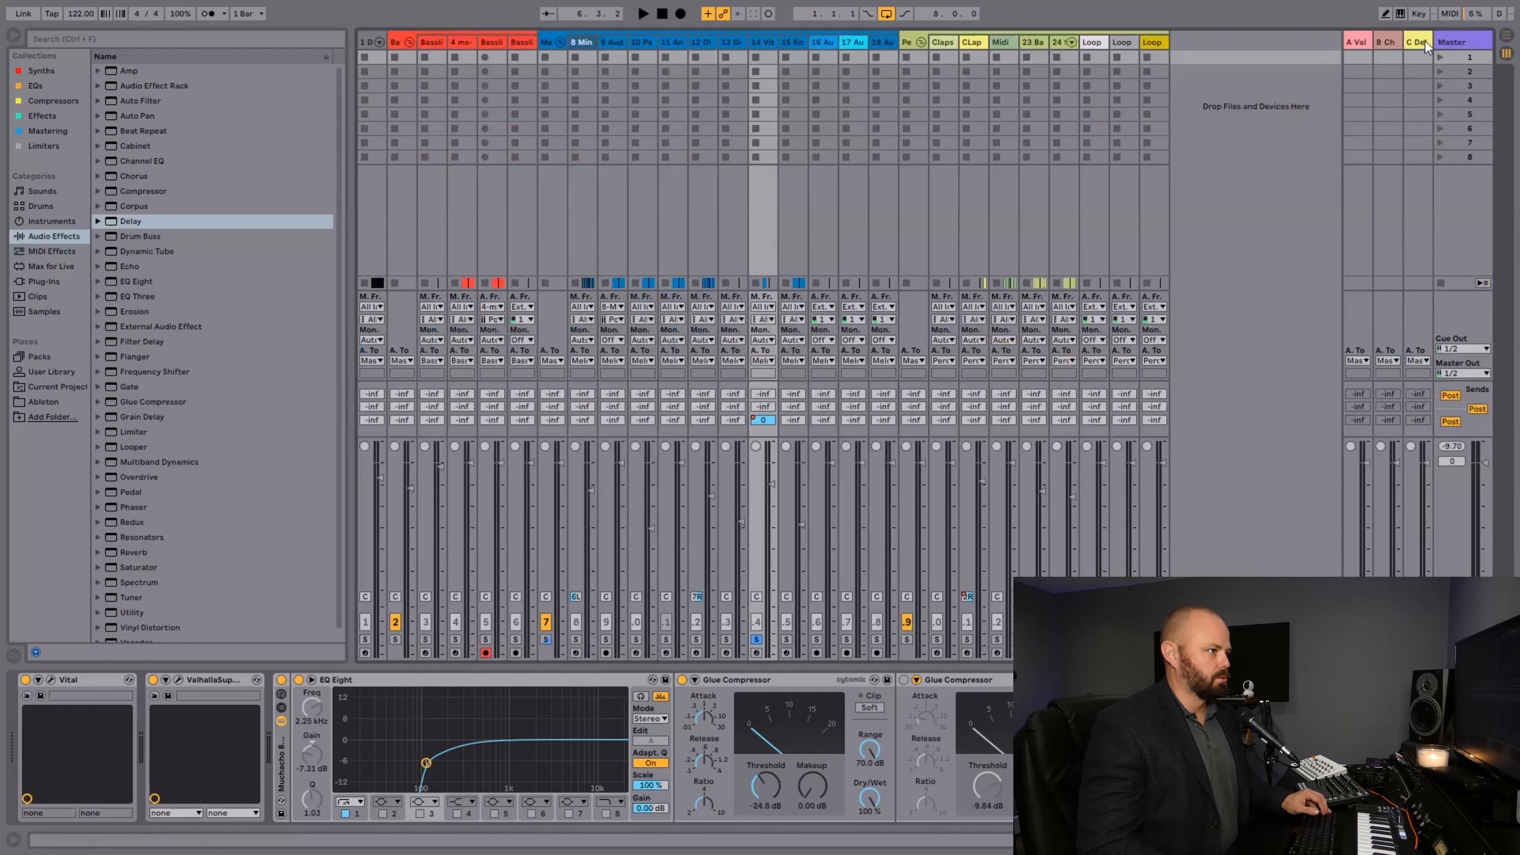
click(1424, 40)
key(Tab)
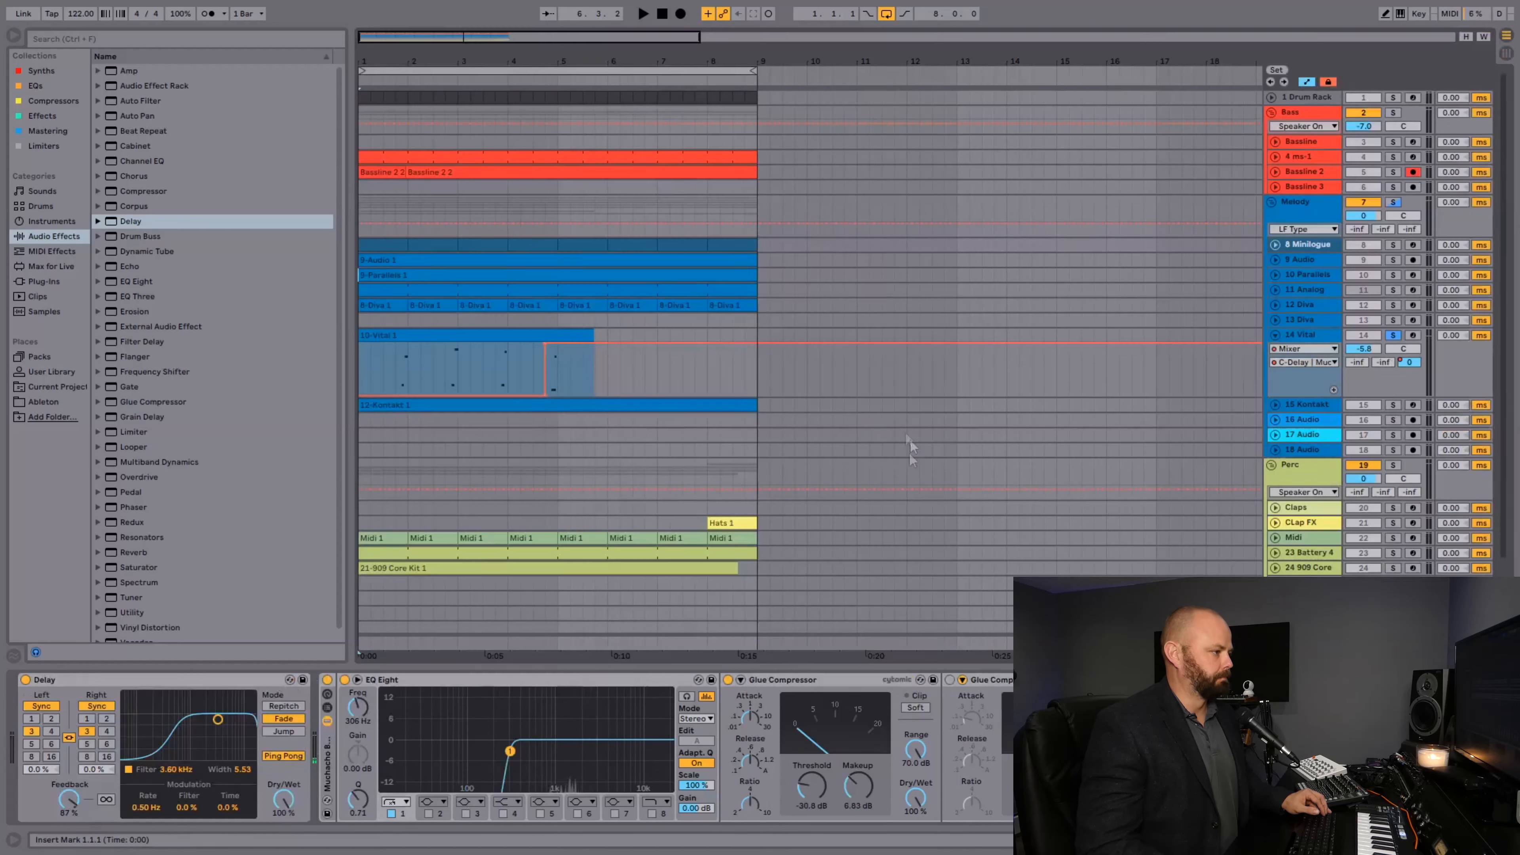
- Expand the 15 Kontakt track and play it soloed from bar 6, where its notes begin
click(1275, 404)
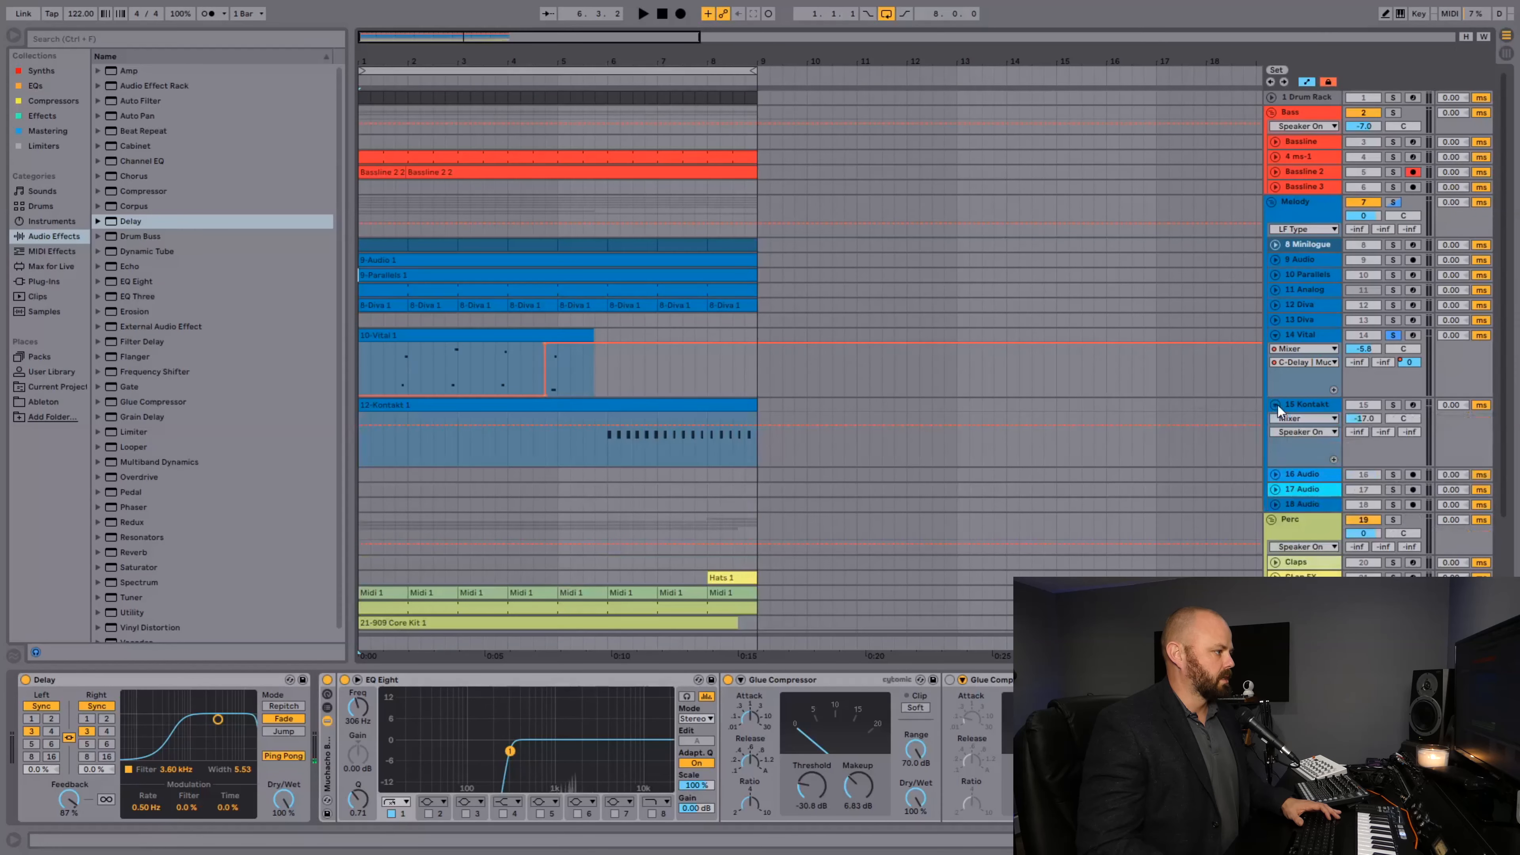
click(603, 453)
key(space)
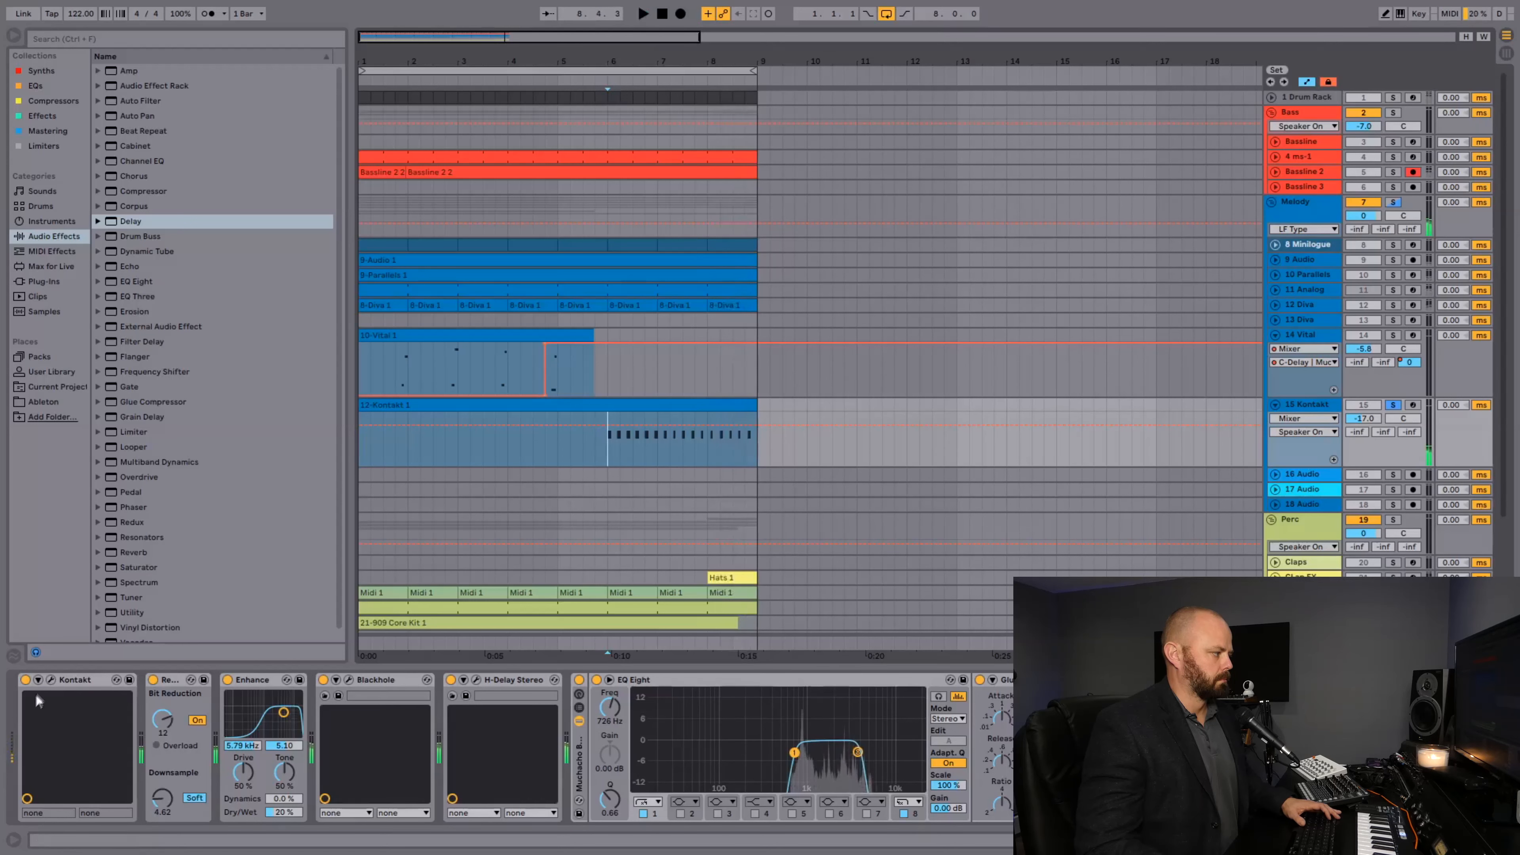
- View the Kontakt Harpsichord instrument on the 15 Kontakt track and turn off the track's solo
click(51, 679)
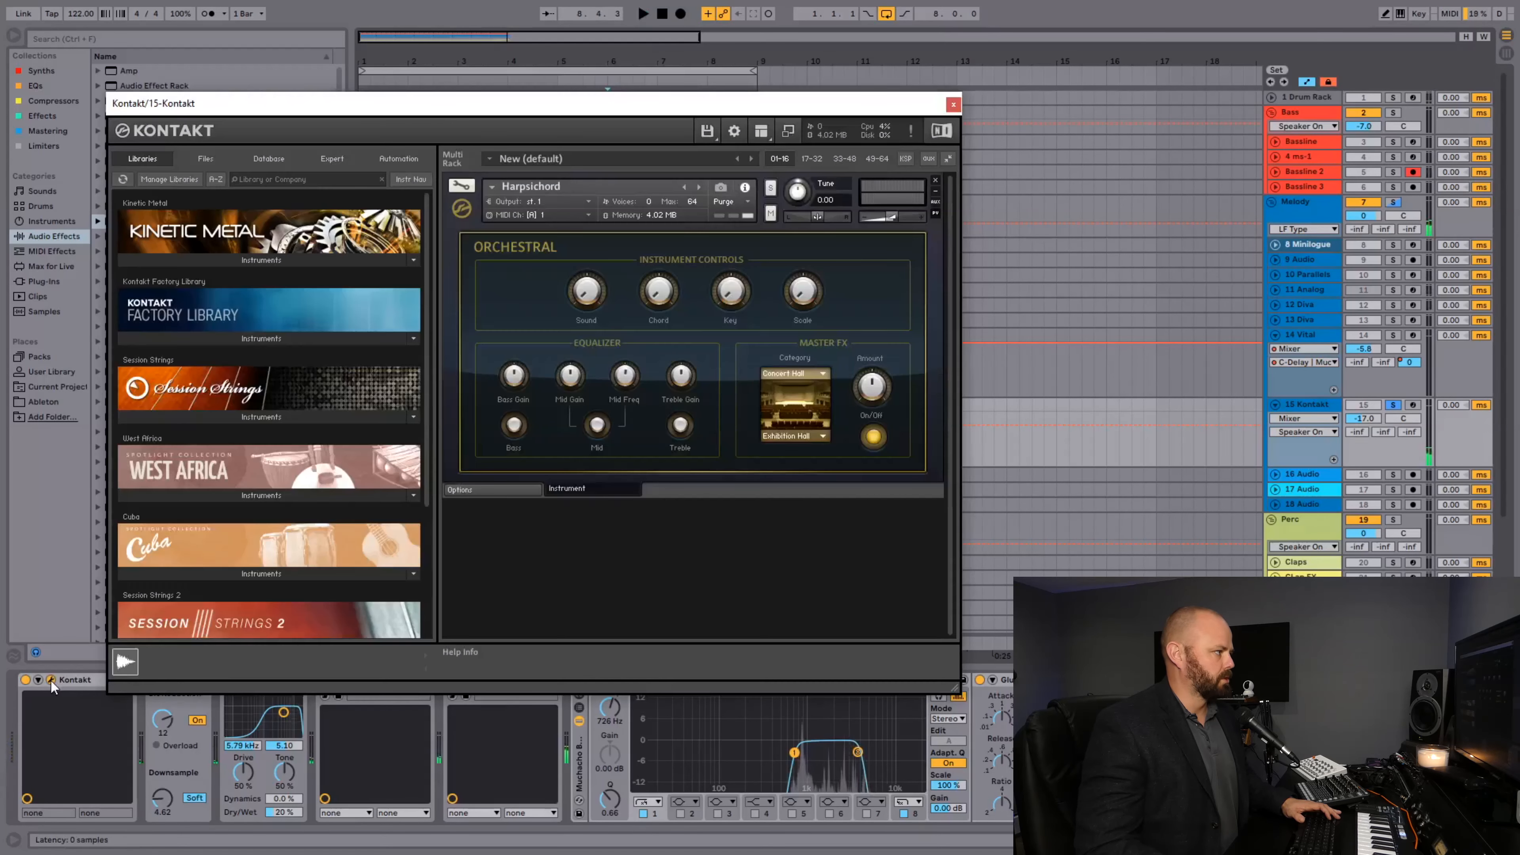
click(953, 105)
click(1394, 404)
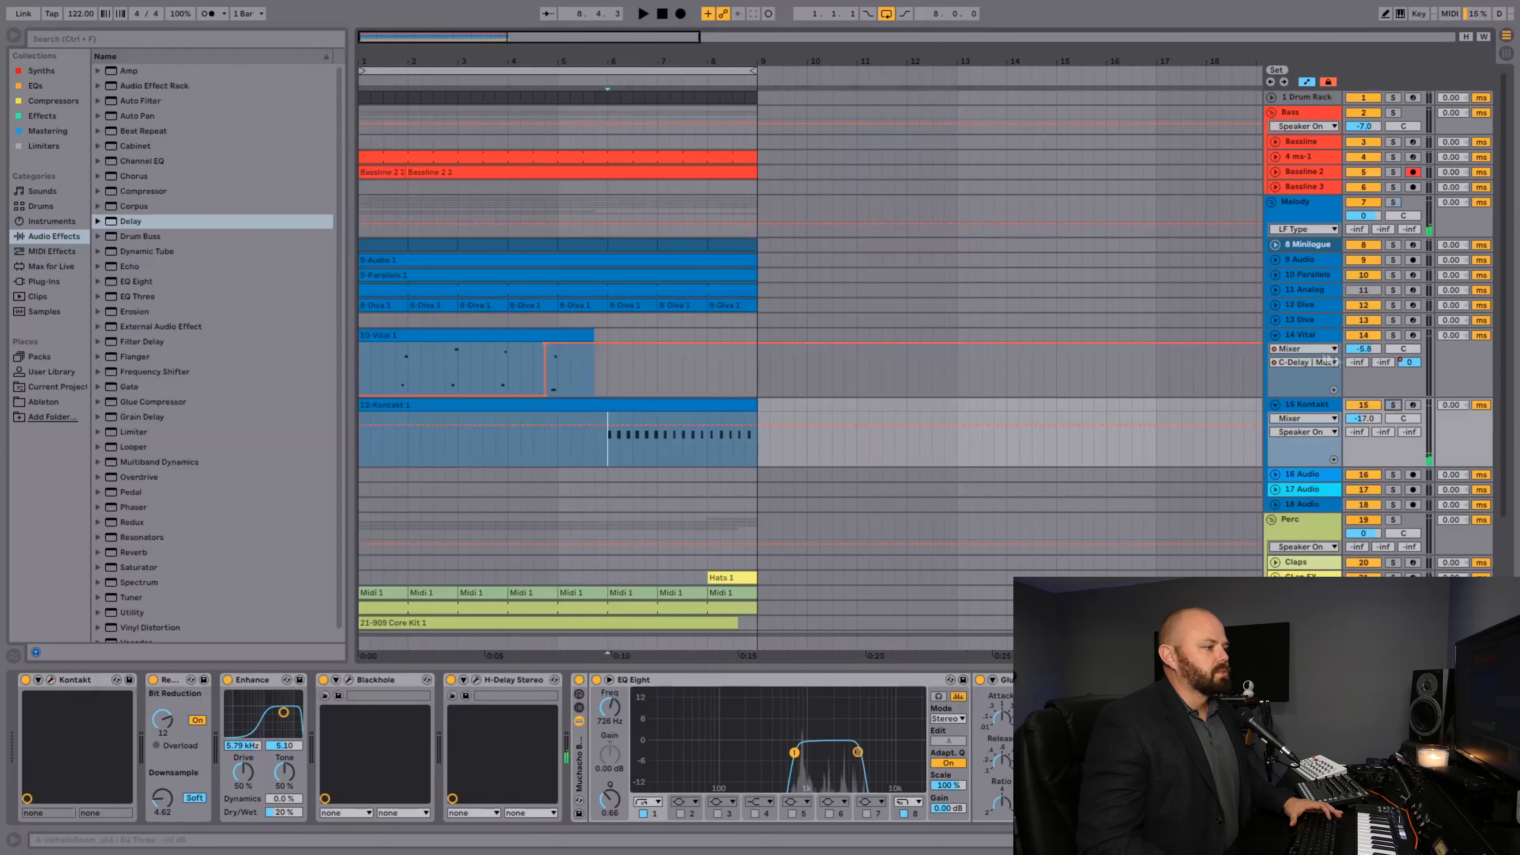
- Collapse the 14 Vital and 15 Kontakt tracks and play the full arrangement
click(1277, 335)
click(1275, 348)
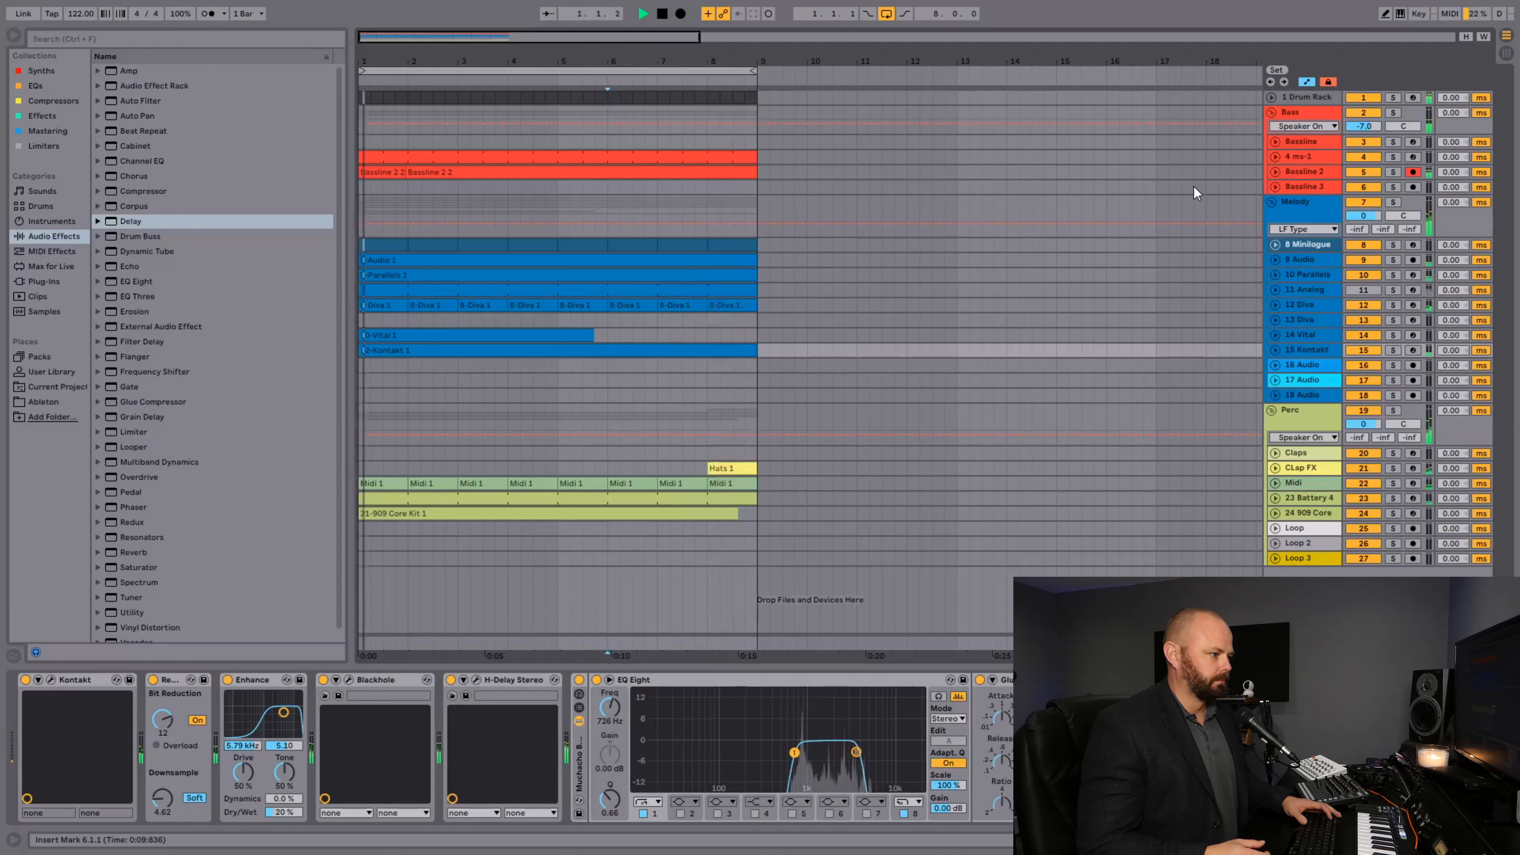
key(space)
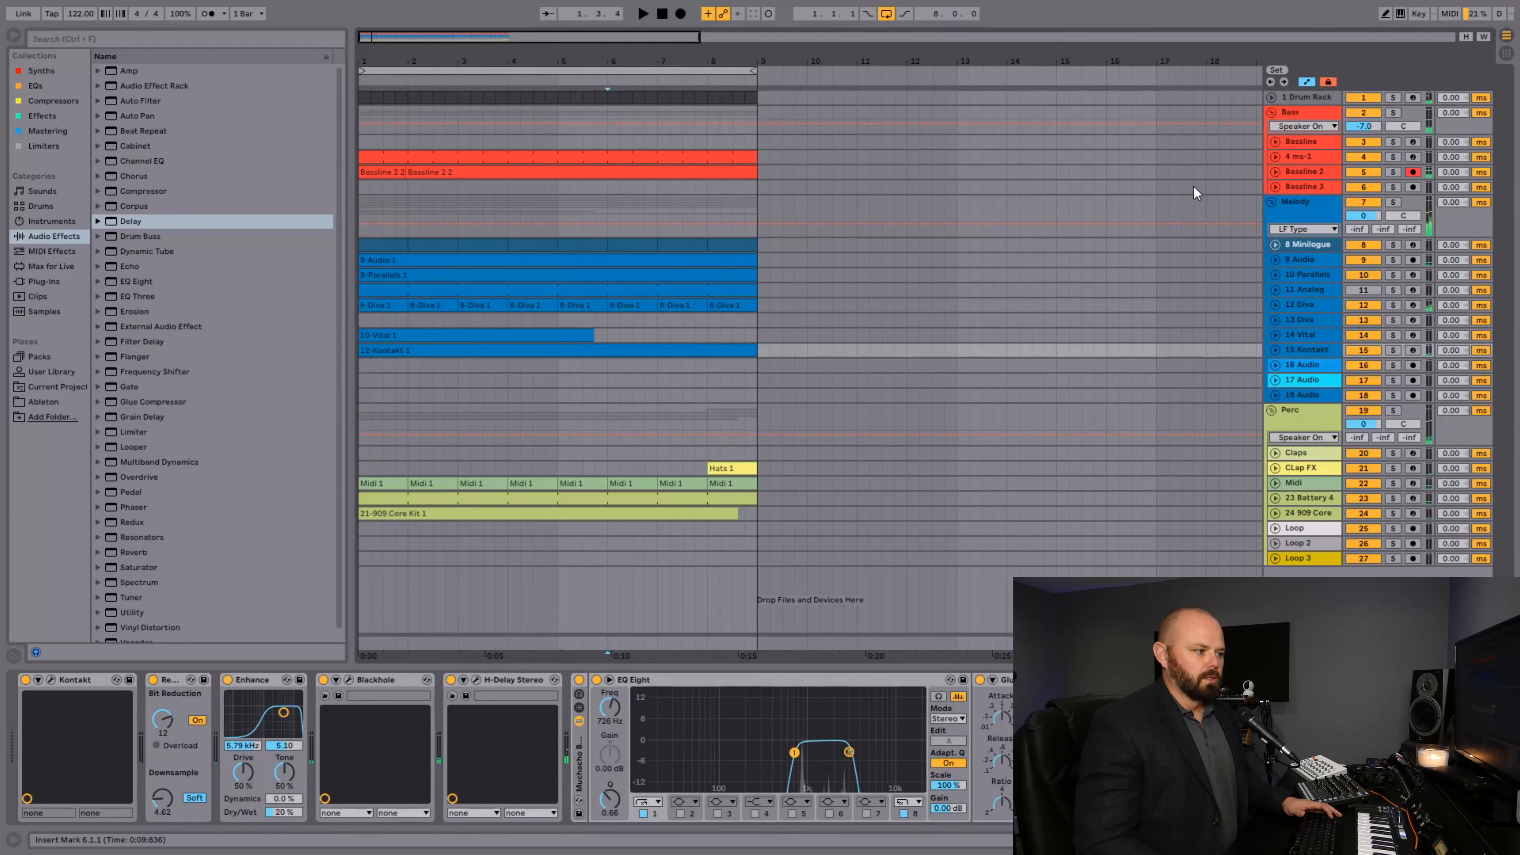
- Insert a new MIDI track below the 24 909 Core track in the Perc group and load the 909 Core Kit on it
click(1320, 514)
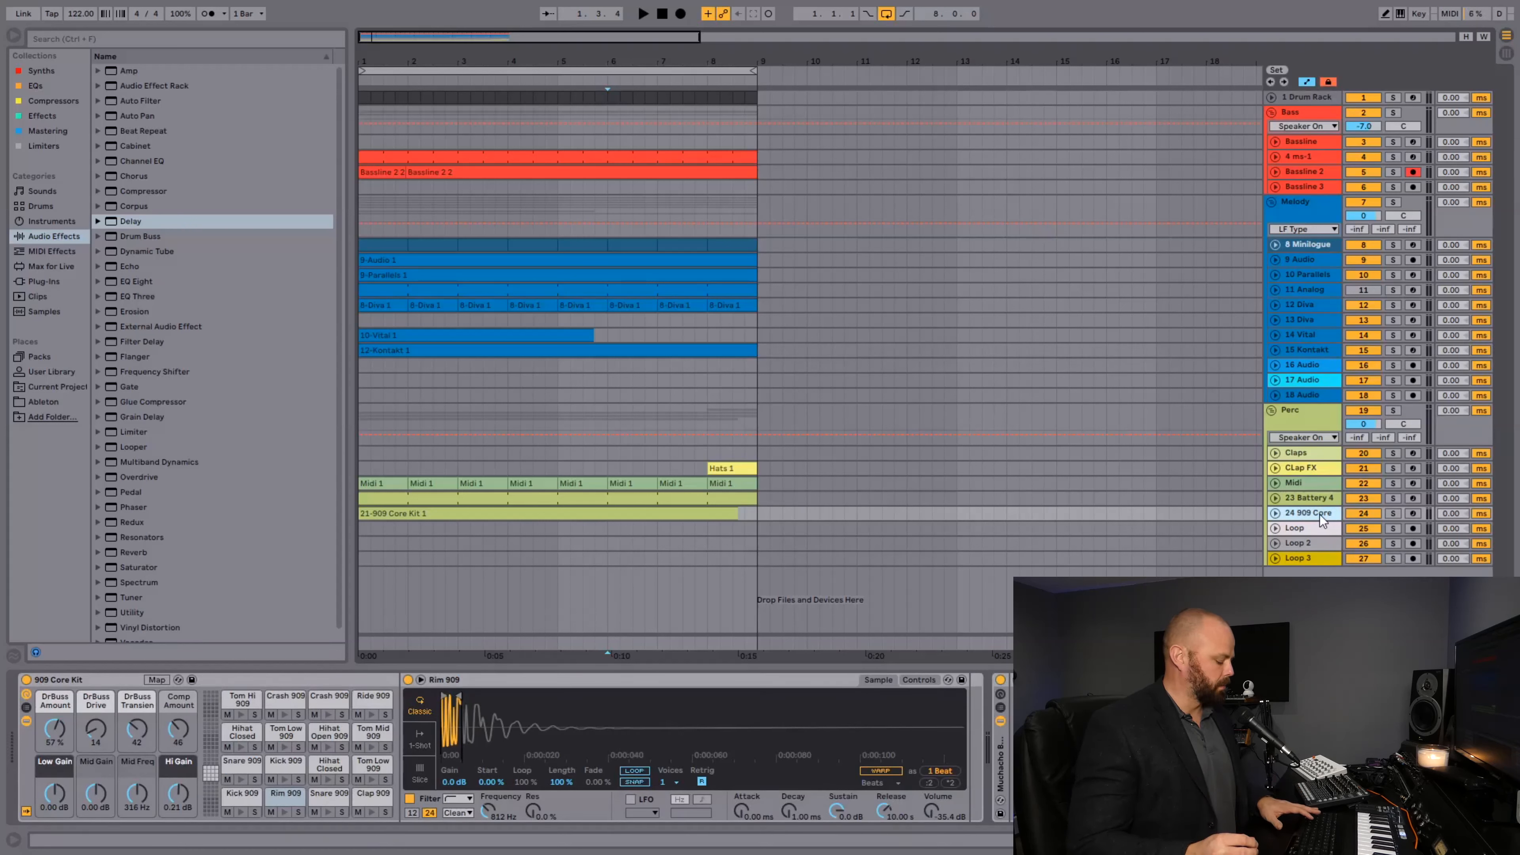
key(ctrl+shift+t)
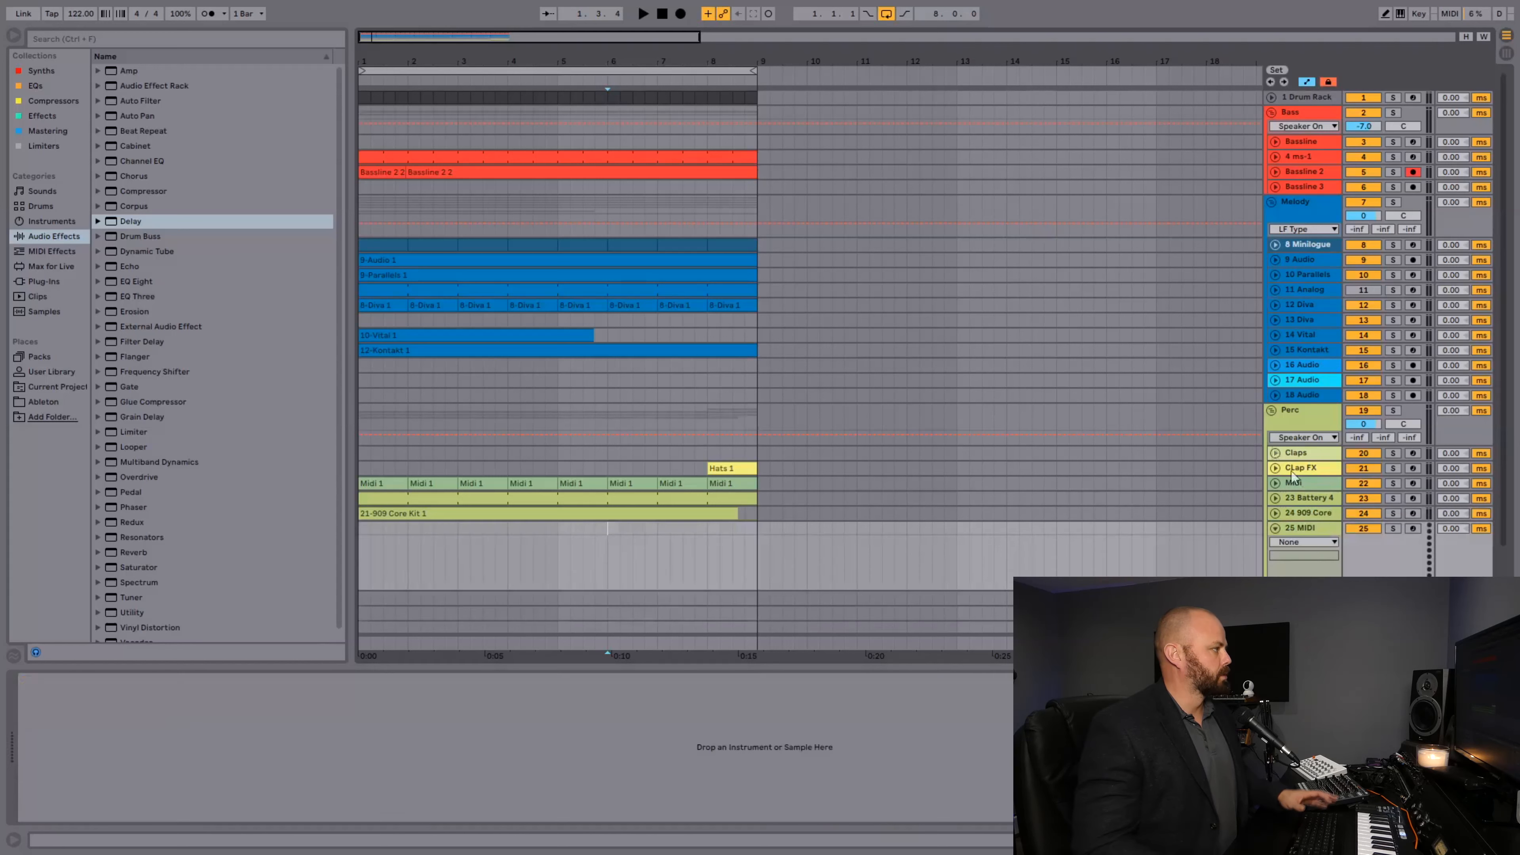
click(41, 207)
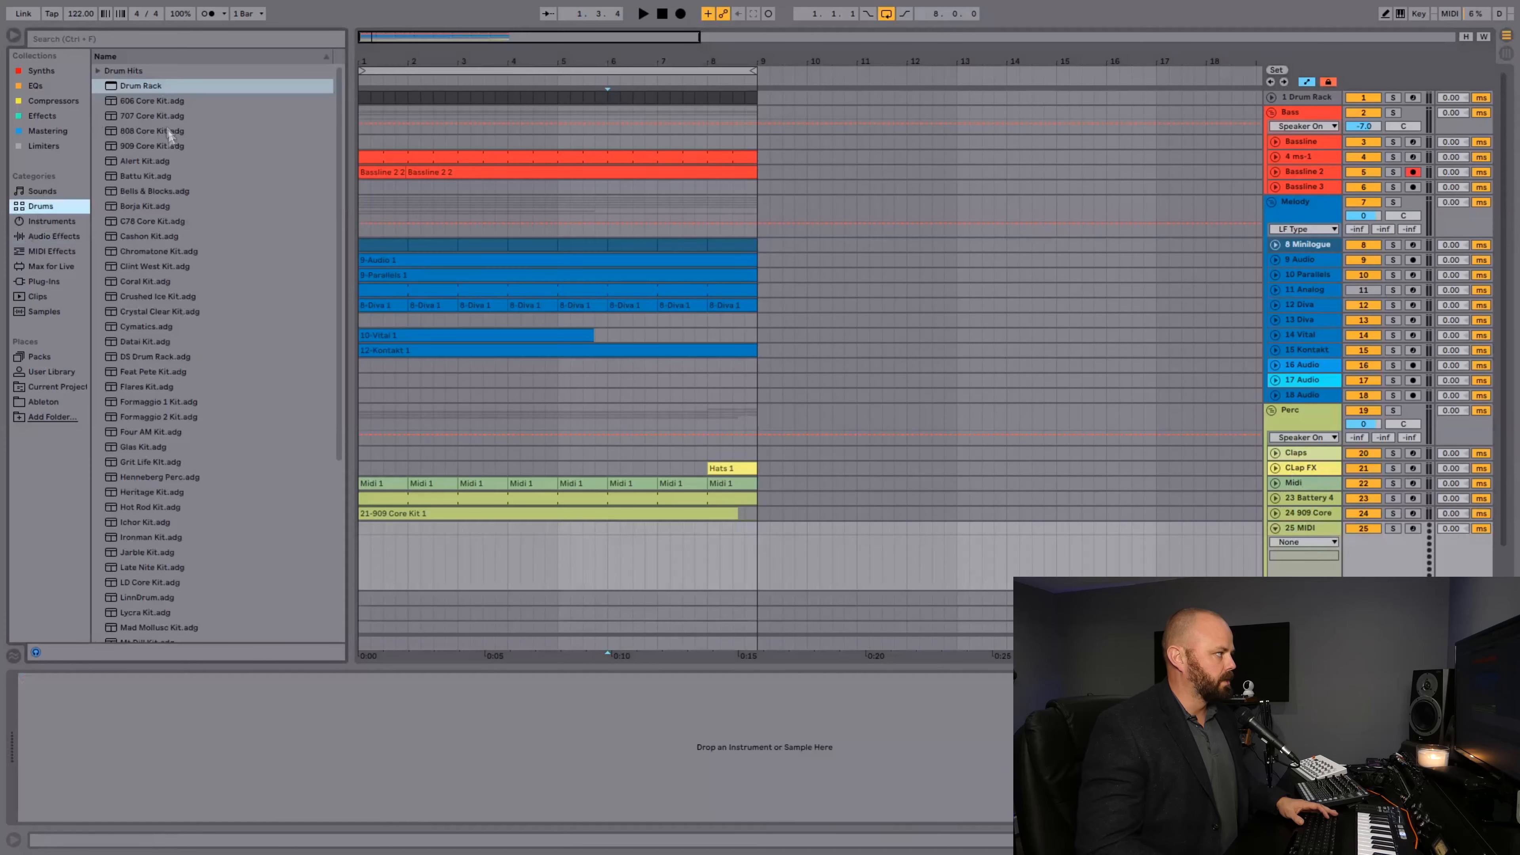
drag(156, 150, 500, 477)
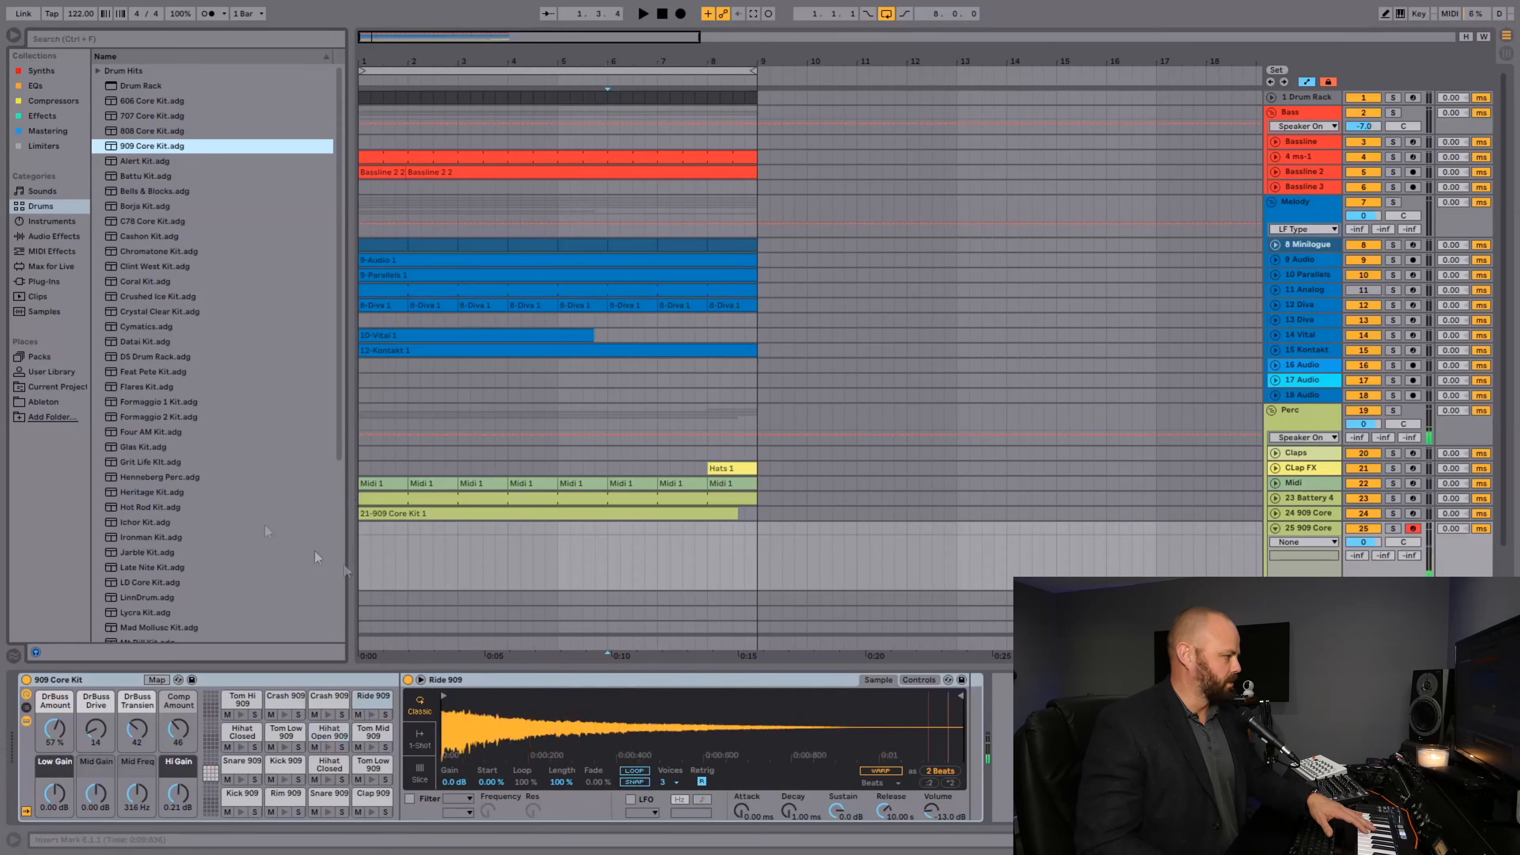
- Create a one-beat MIDI clip at the start of the 25 909 Core track and enlarge its note editor
drag(369, 530, 347, 524)
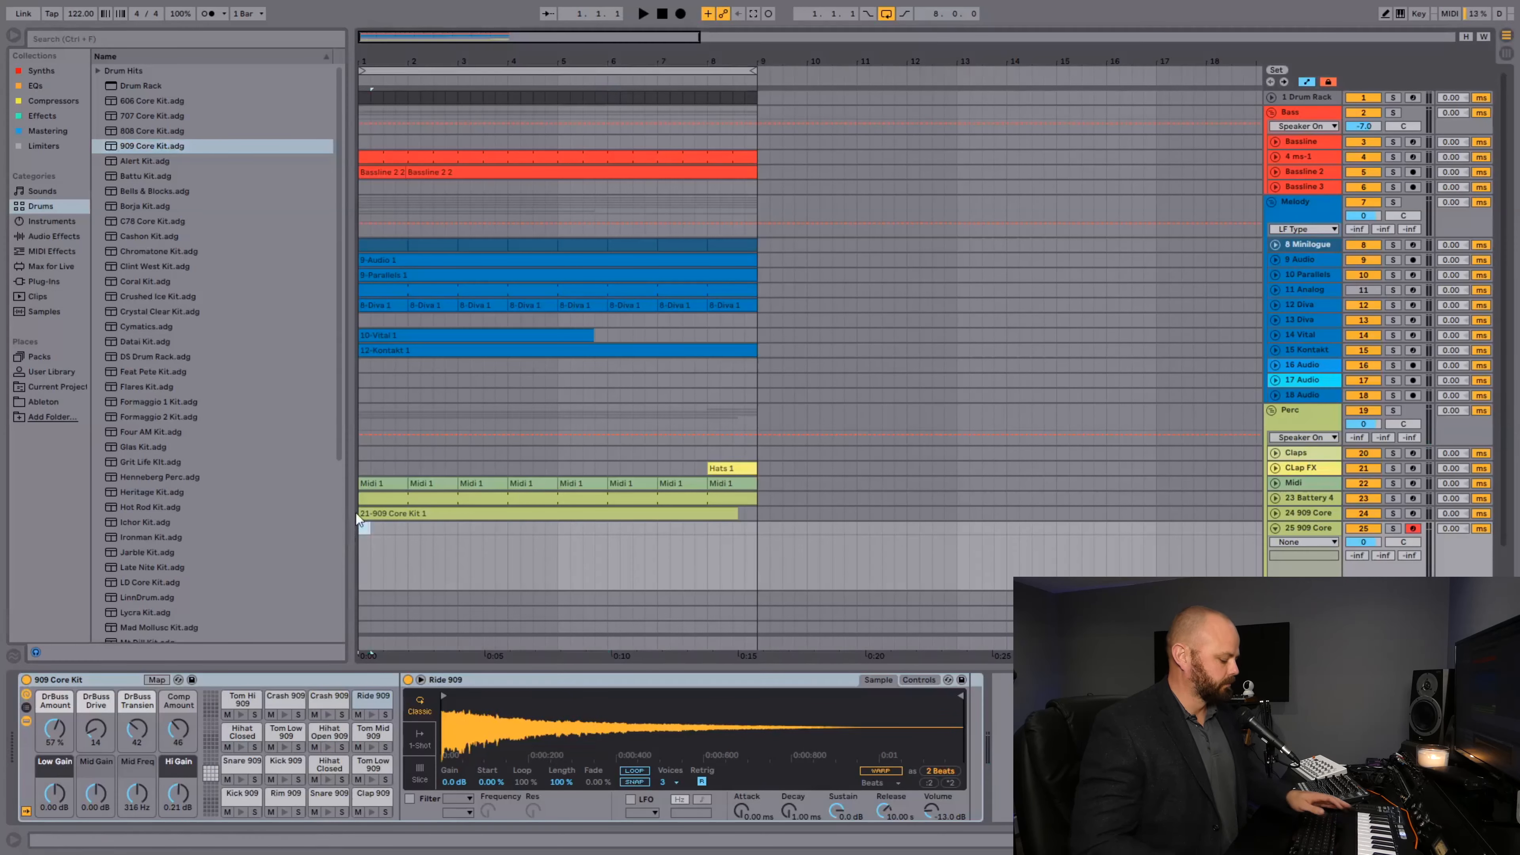
key(ctrl+shift+m)
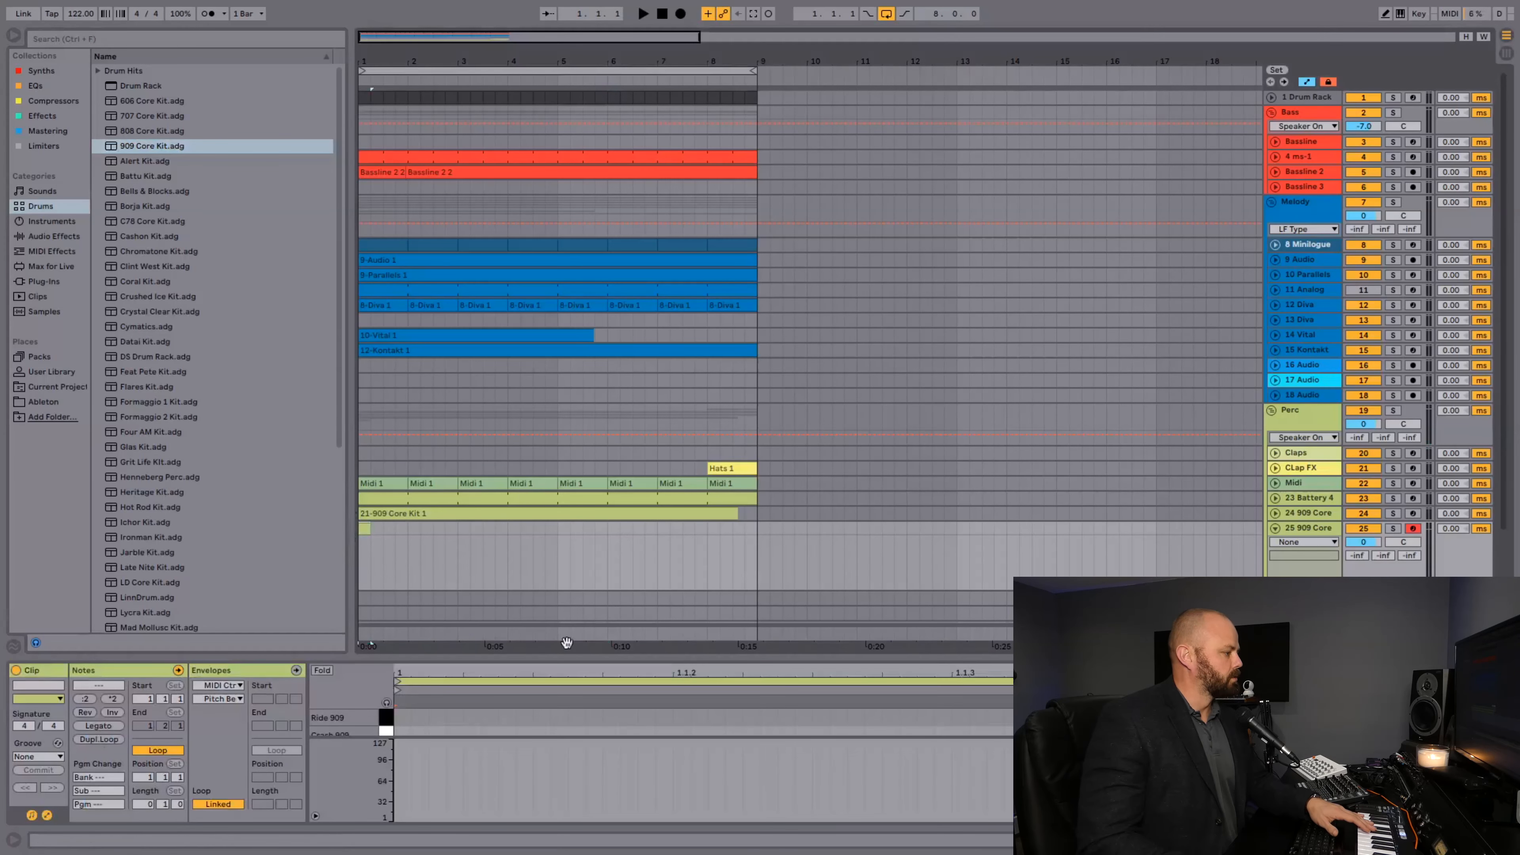
drag(585, 658, 603, 236)
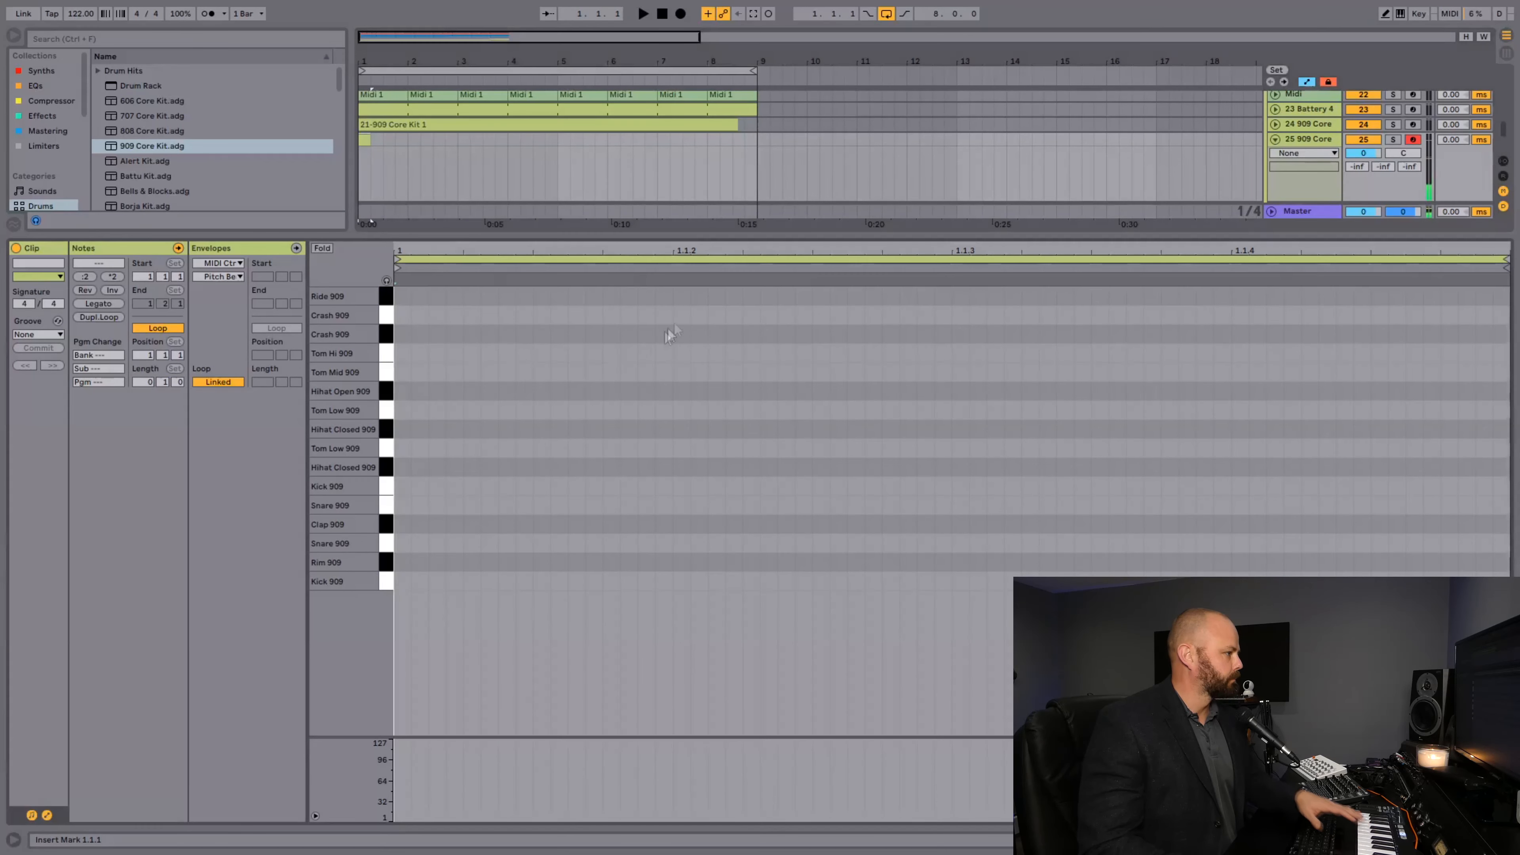
- Start playback, add a Ride 909 note at 1.1.3 and extend the looped clip to the end of bar 8
key(space)
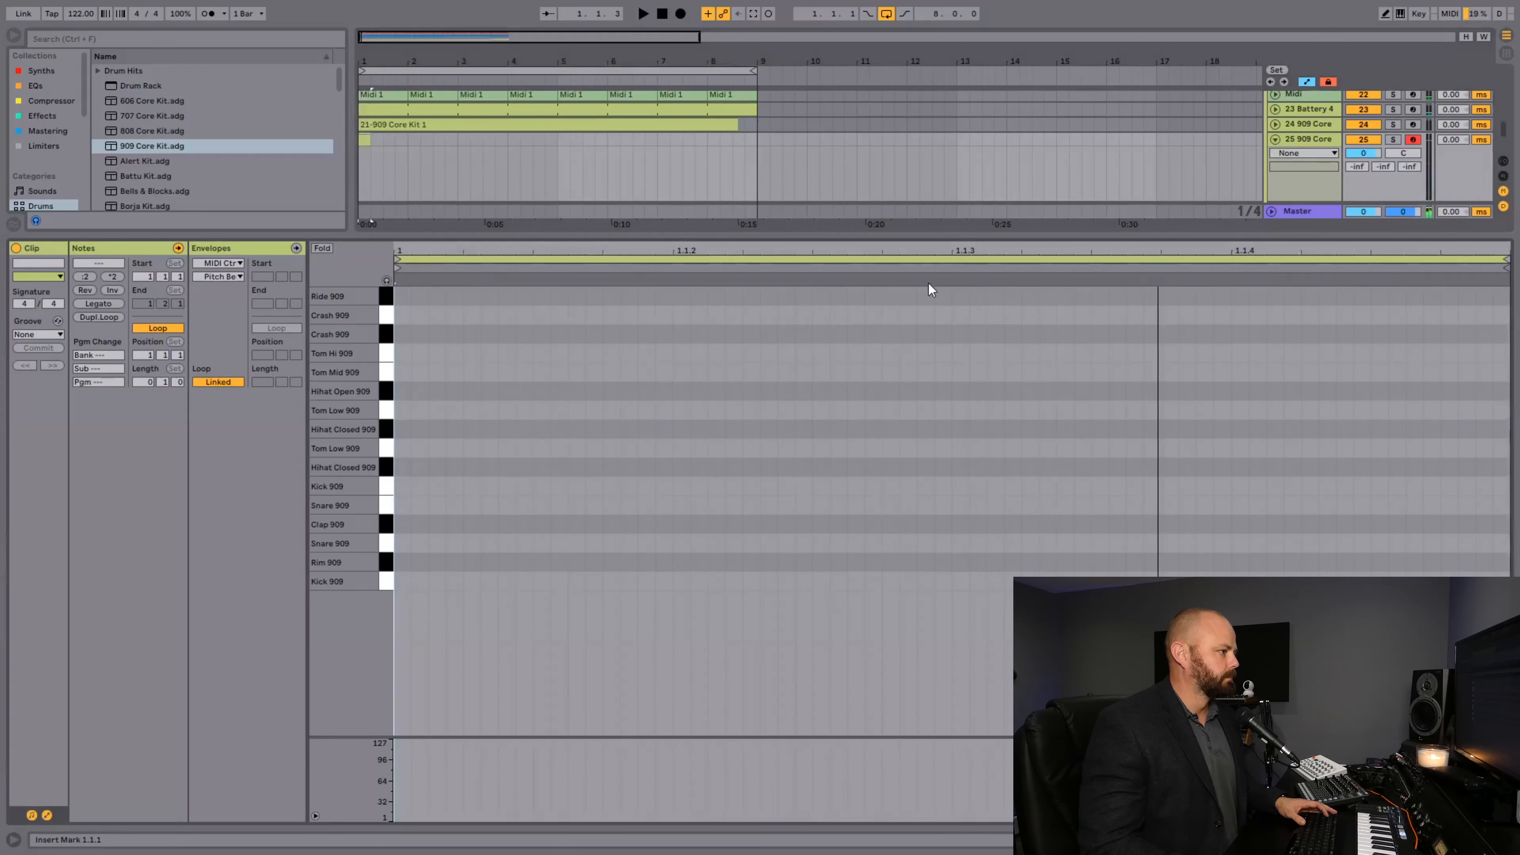
double_click(960, 297)
drag(371, 152, 756, 162)
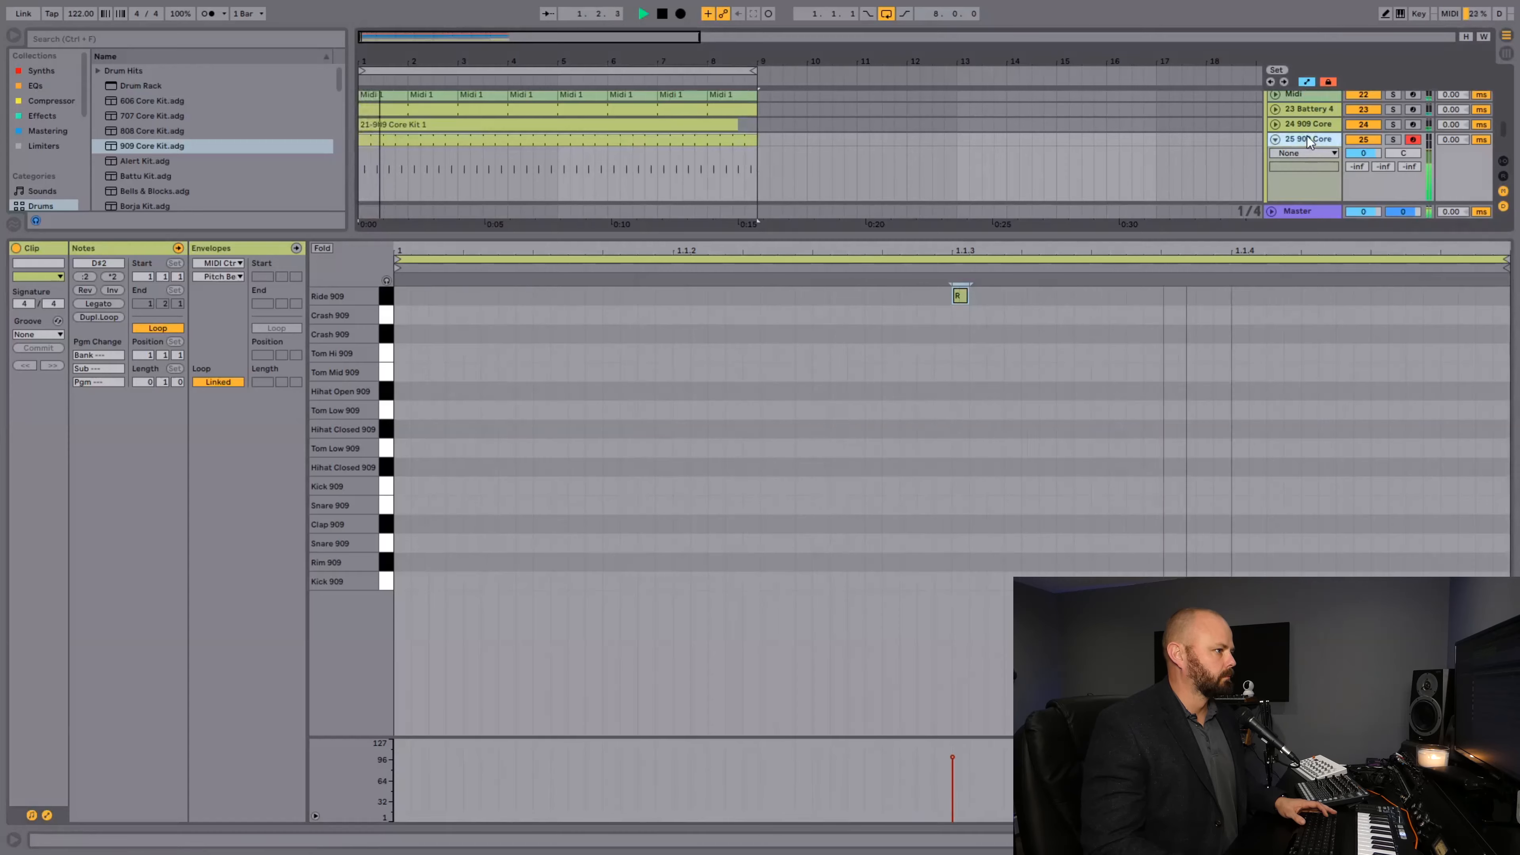
- Set the Ride 909 sample's volume to -32.0 dB and its sustain to -9.1 dB
click(1307, 137)
drag(931, 810, 932, 844)
drag(837, 810, 837, 828)
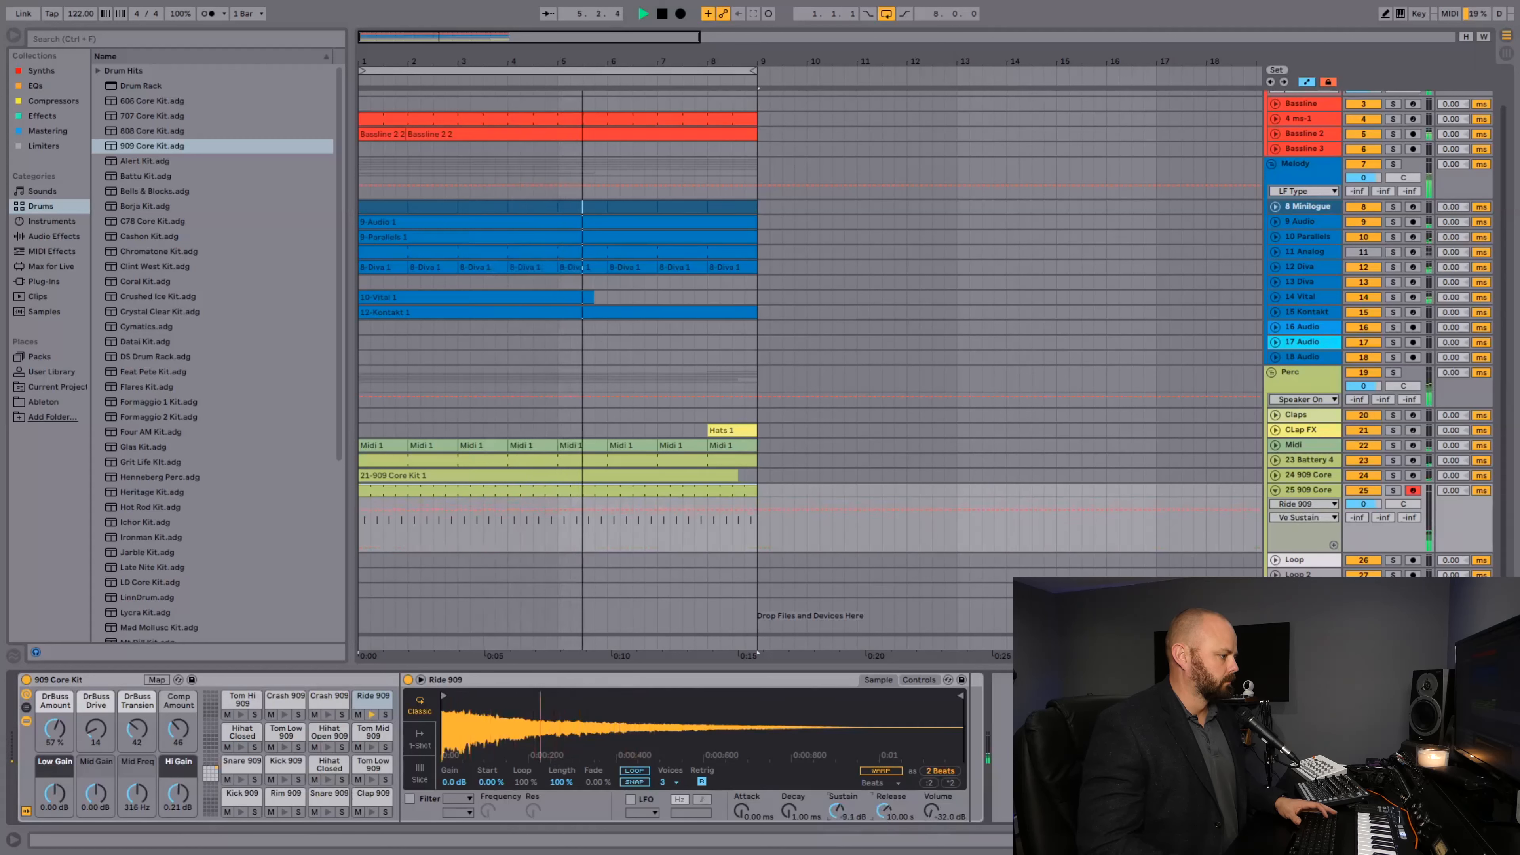
- Try different transpositions of the Ride 909 in its sampler controls and set it to -1 st
click(918, 681)
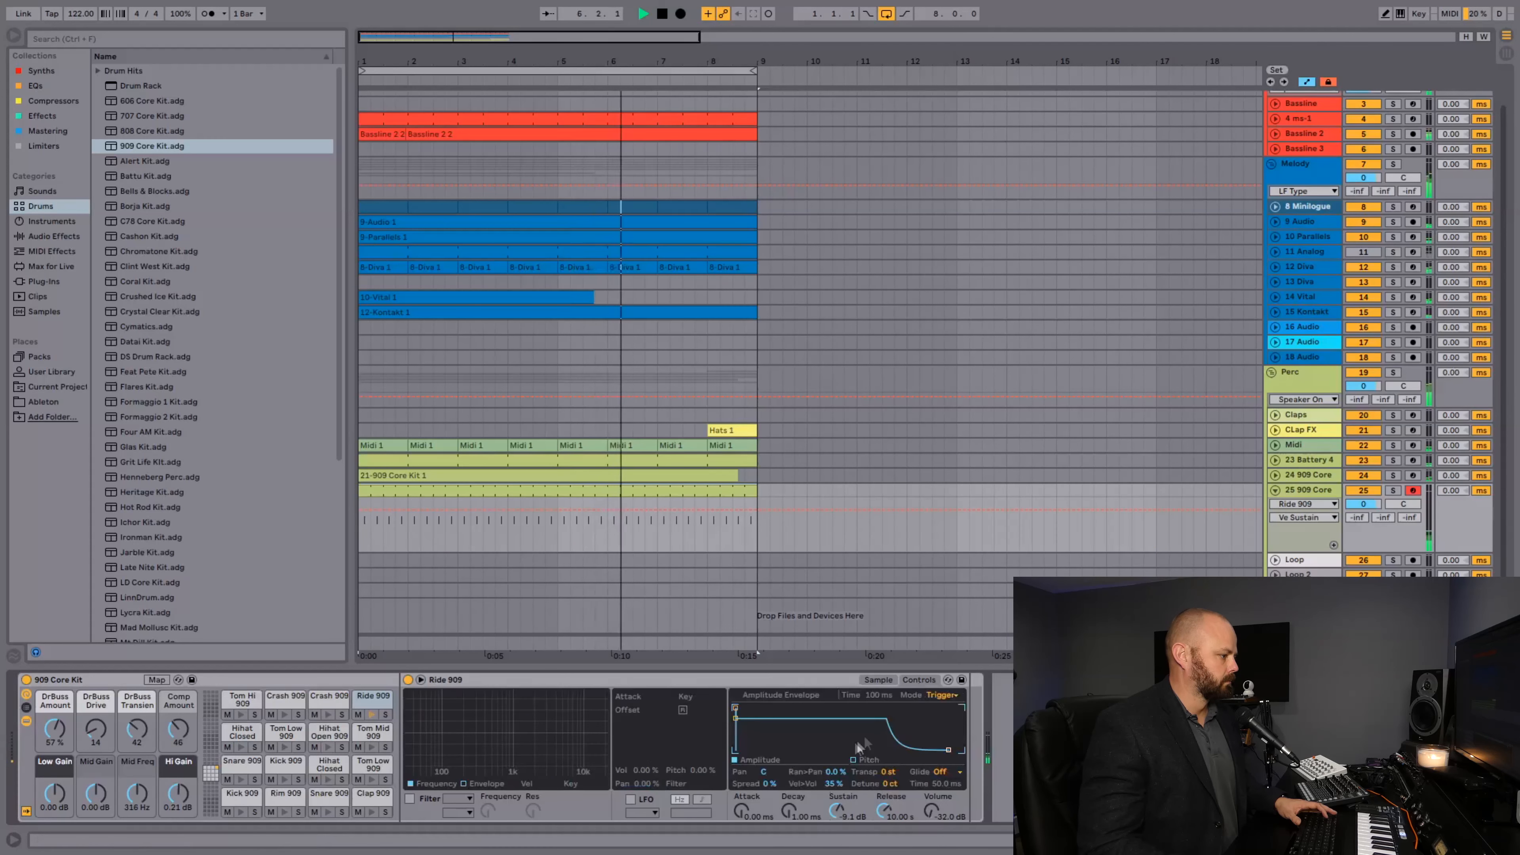
click(892, 771)
key(Down)
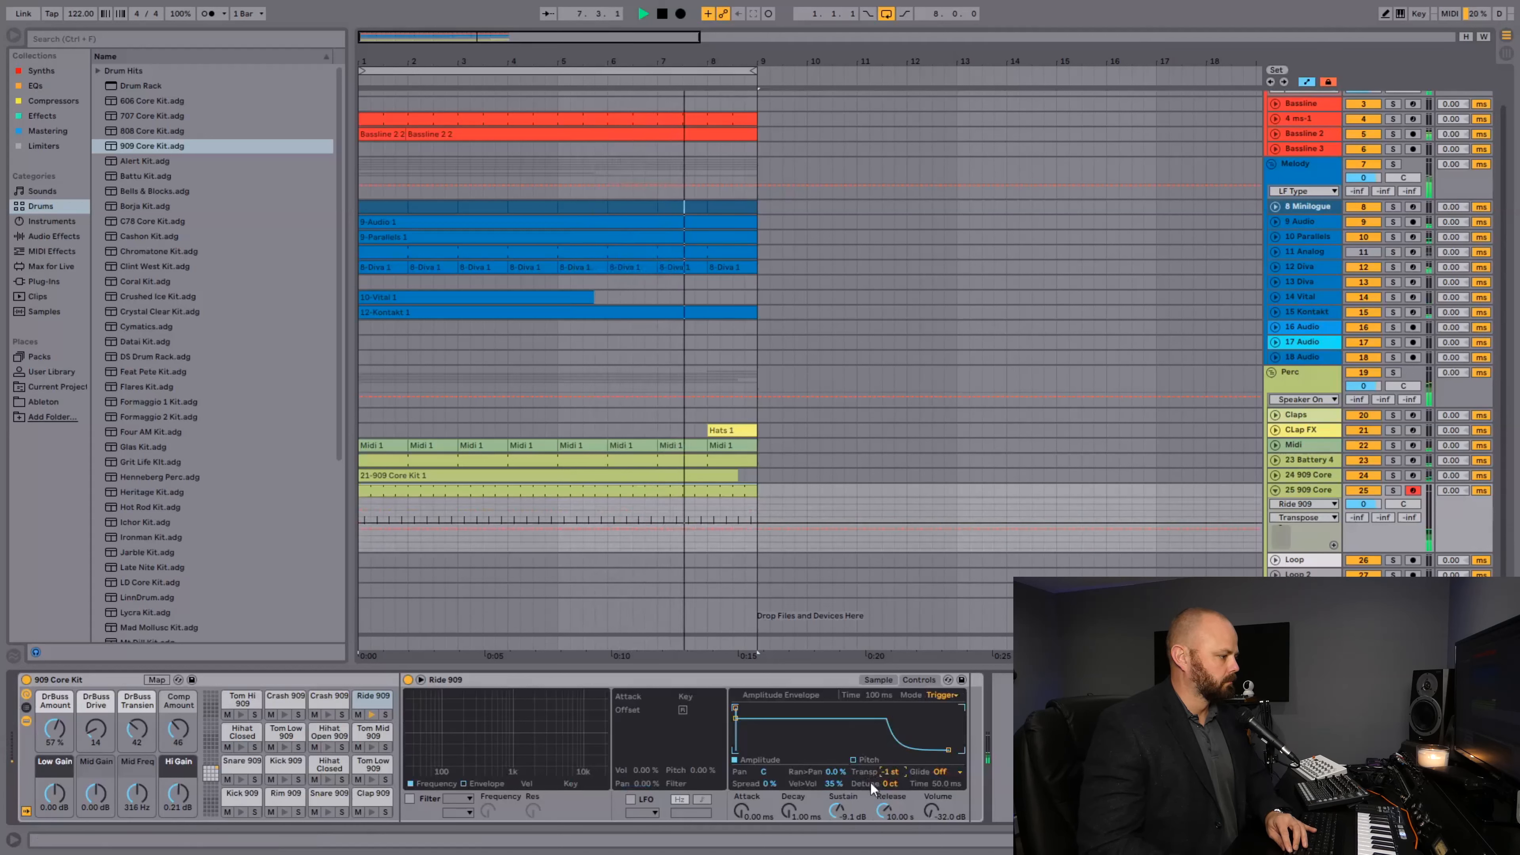
key(Up)
key(Up)
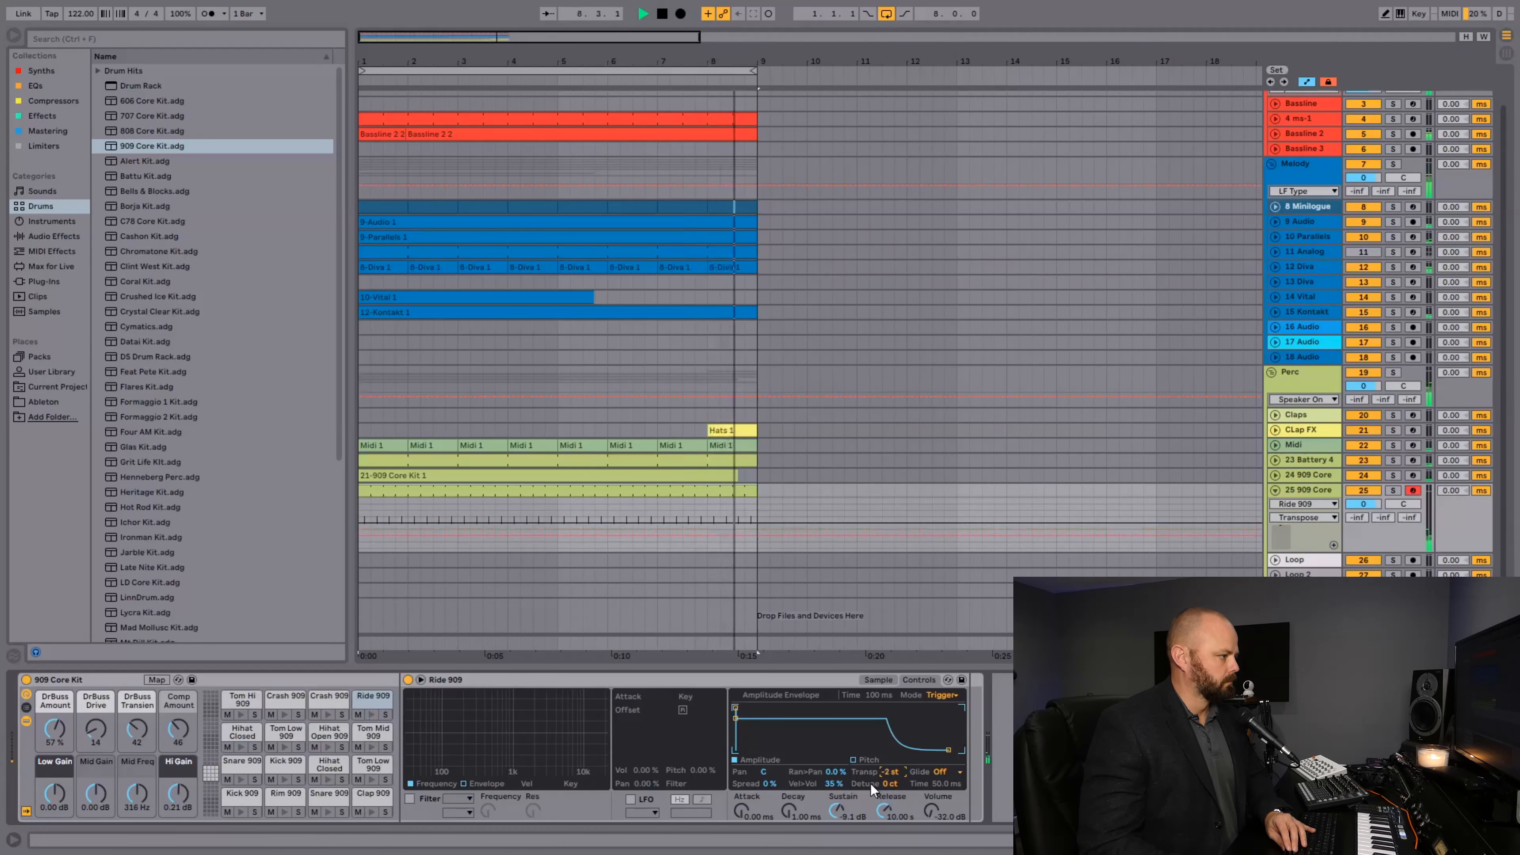
key(Down)
key(Down)
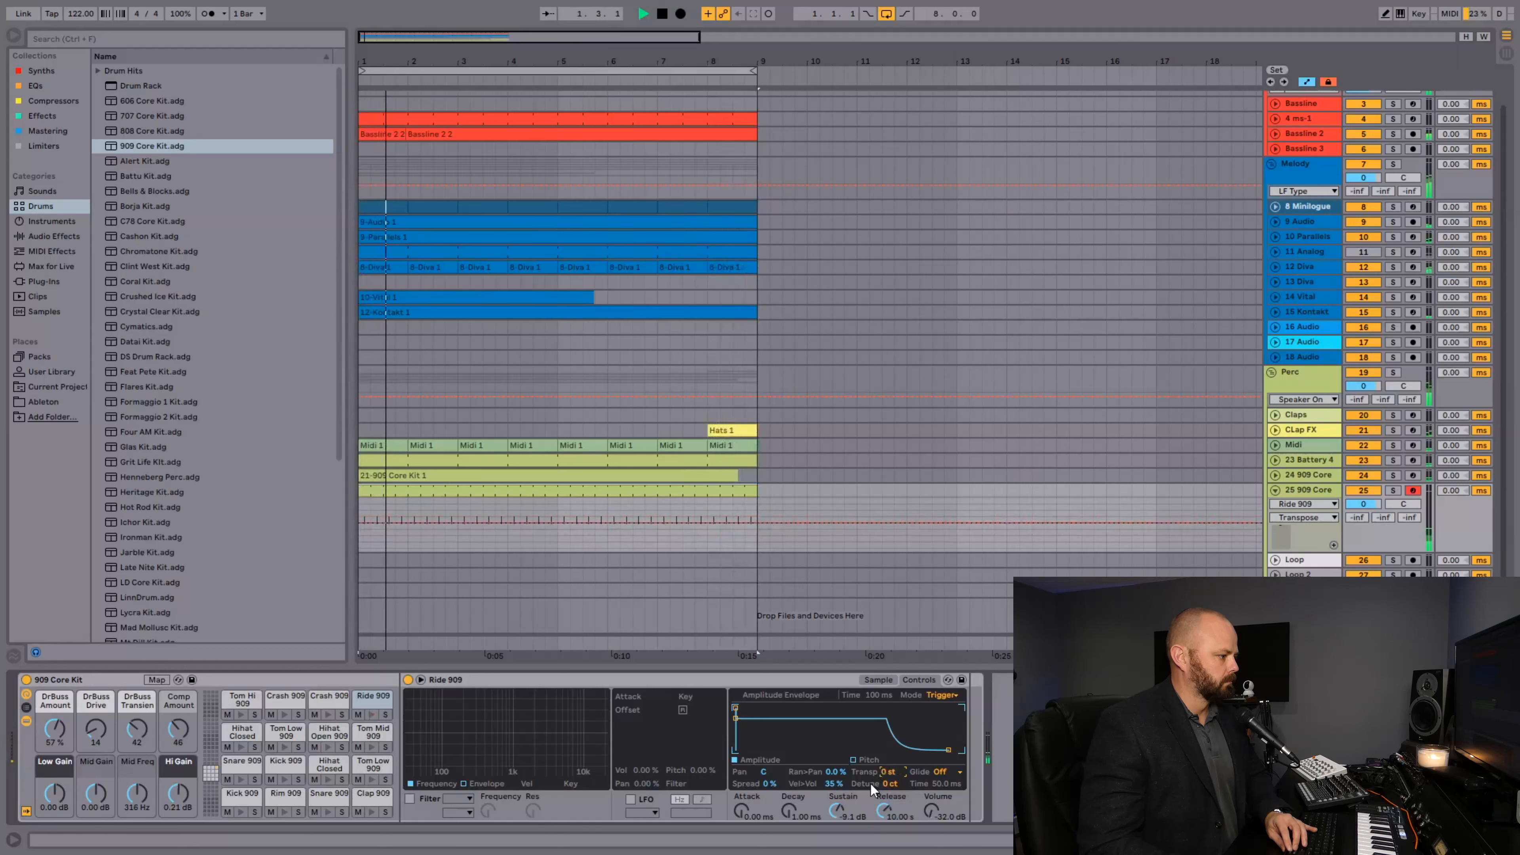
- Add the Muchacho Basic Channel audio effect rack after the 909 Core Kit
click(59, 235)
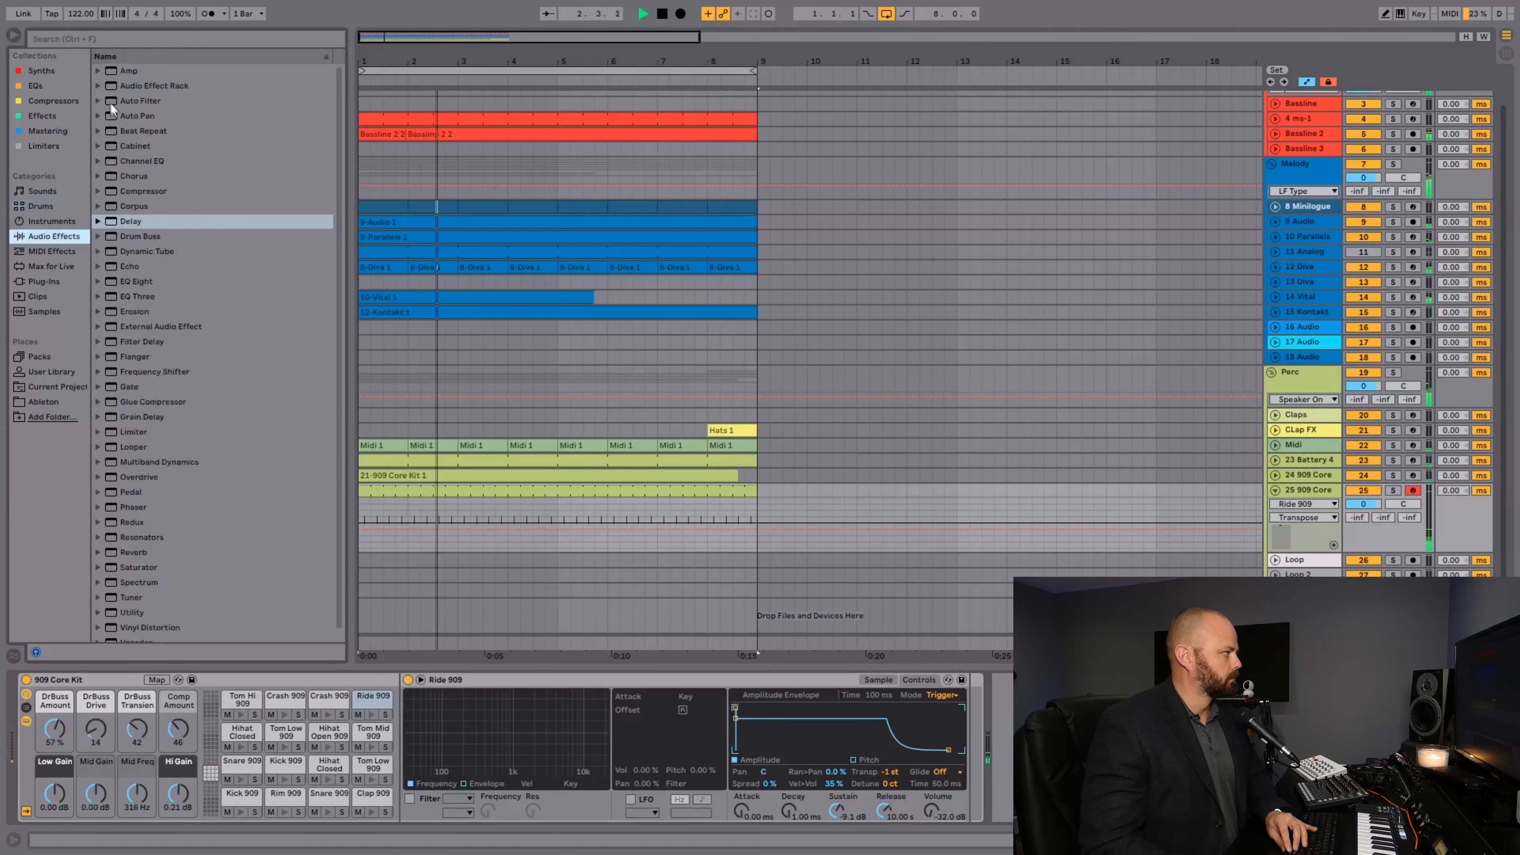
click(99, 86)
drag(160, 179, 1238, 762)
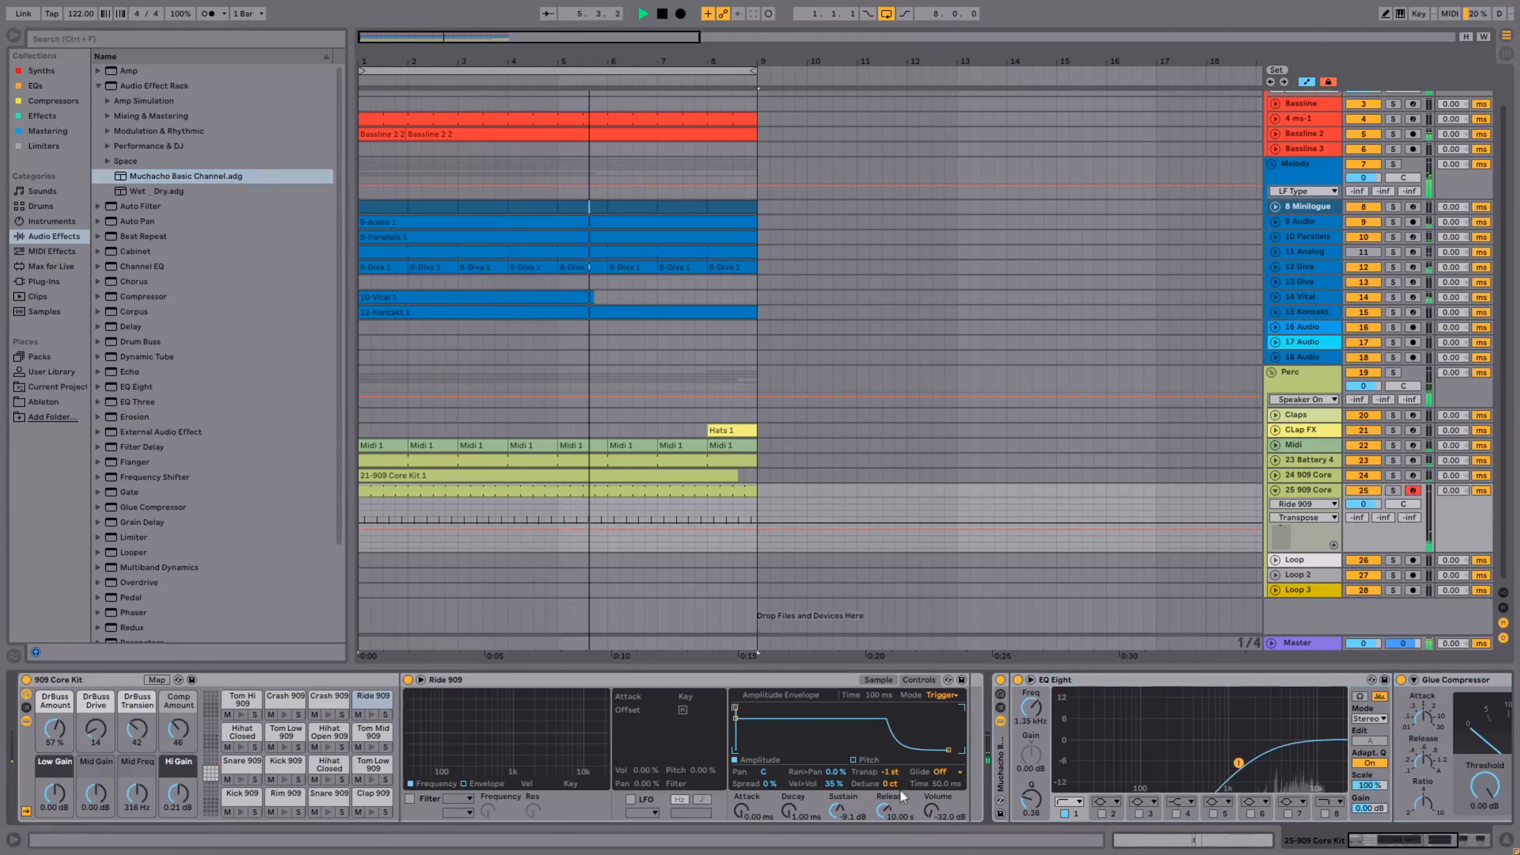
- Shorten the Ride 909's release to 990 ms and lower its sustain to -13 dB
drag(884, 809, 884, 821)
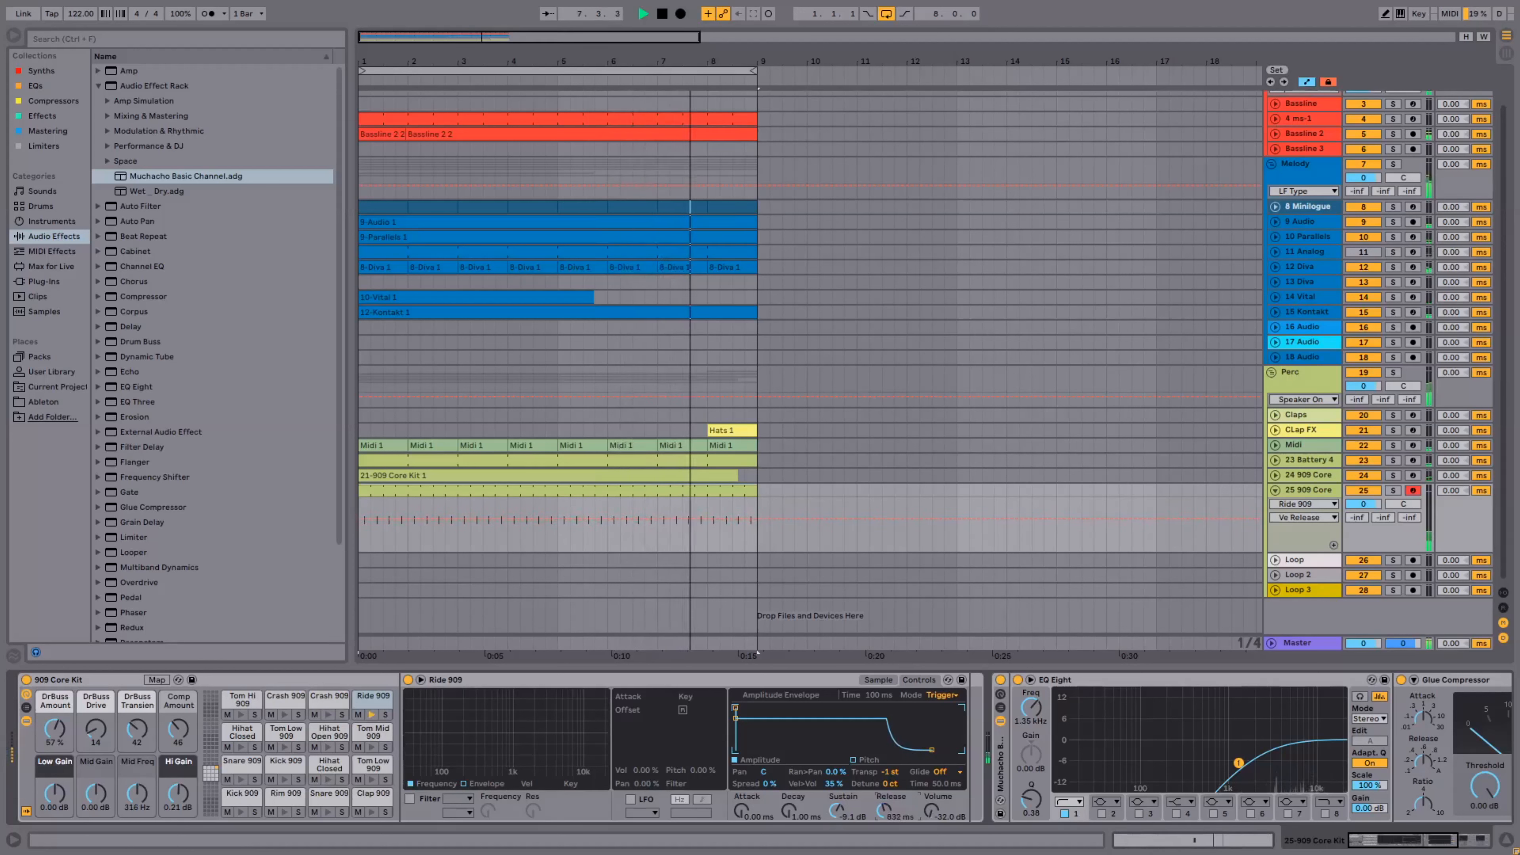
drag(837, 809, 837, 821)
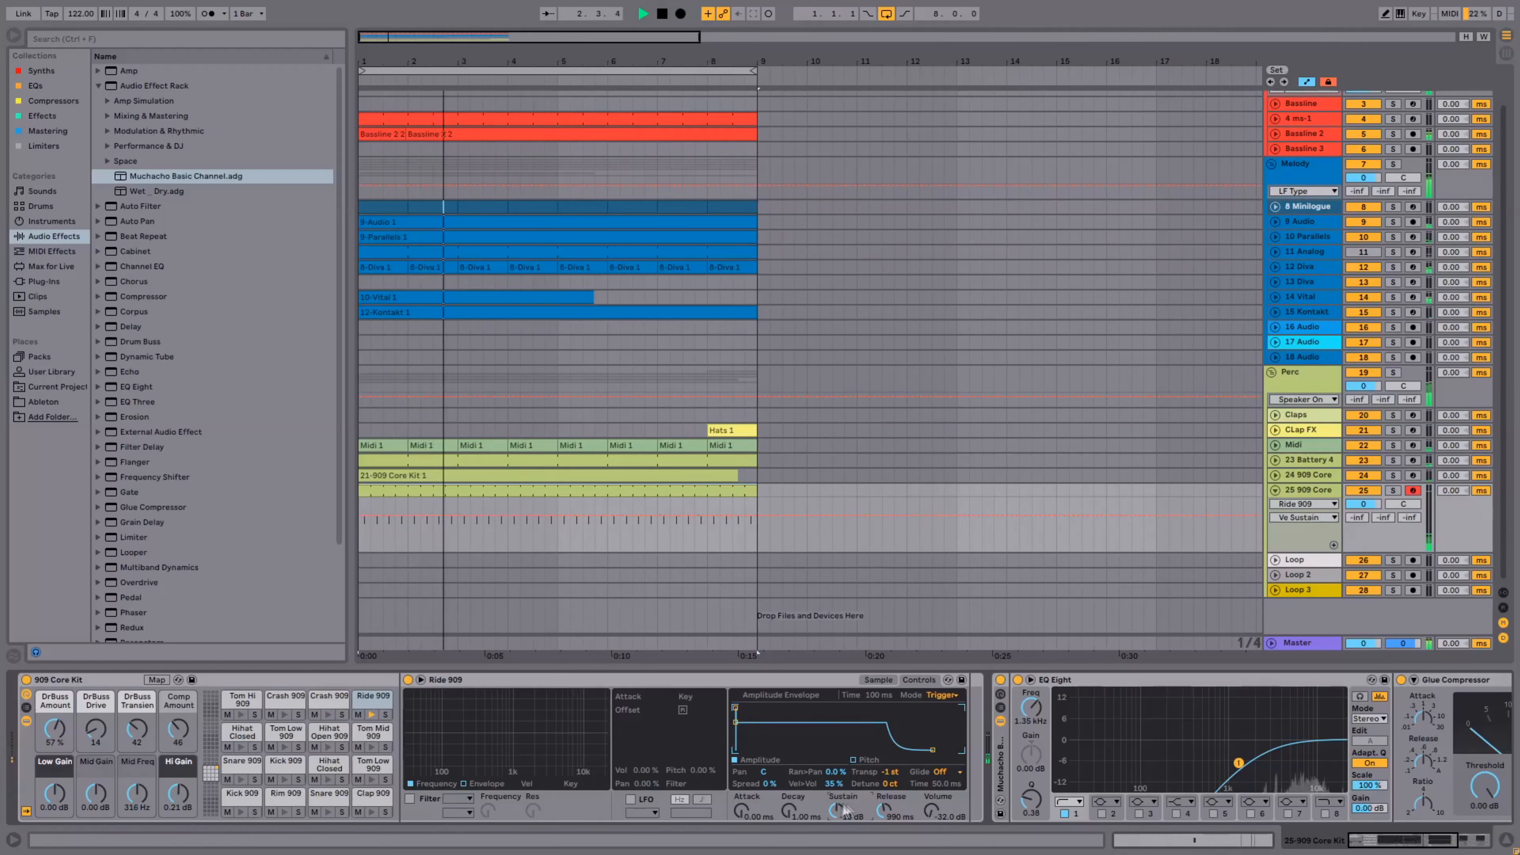
- Change band 1 of the EQ Eight to the steepest low cut and raise its frequency to 2.02 kHz
click(1077, 801)
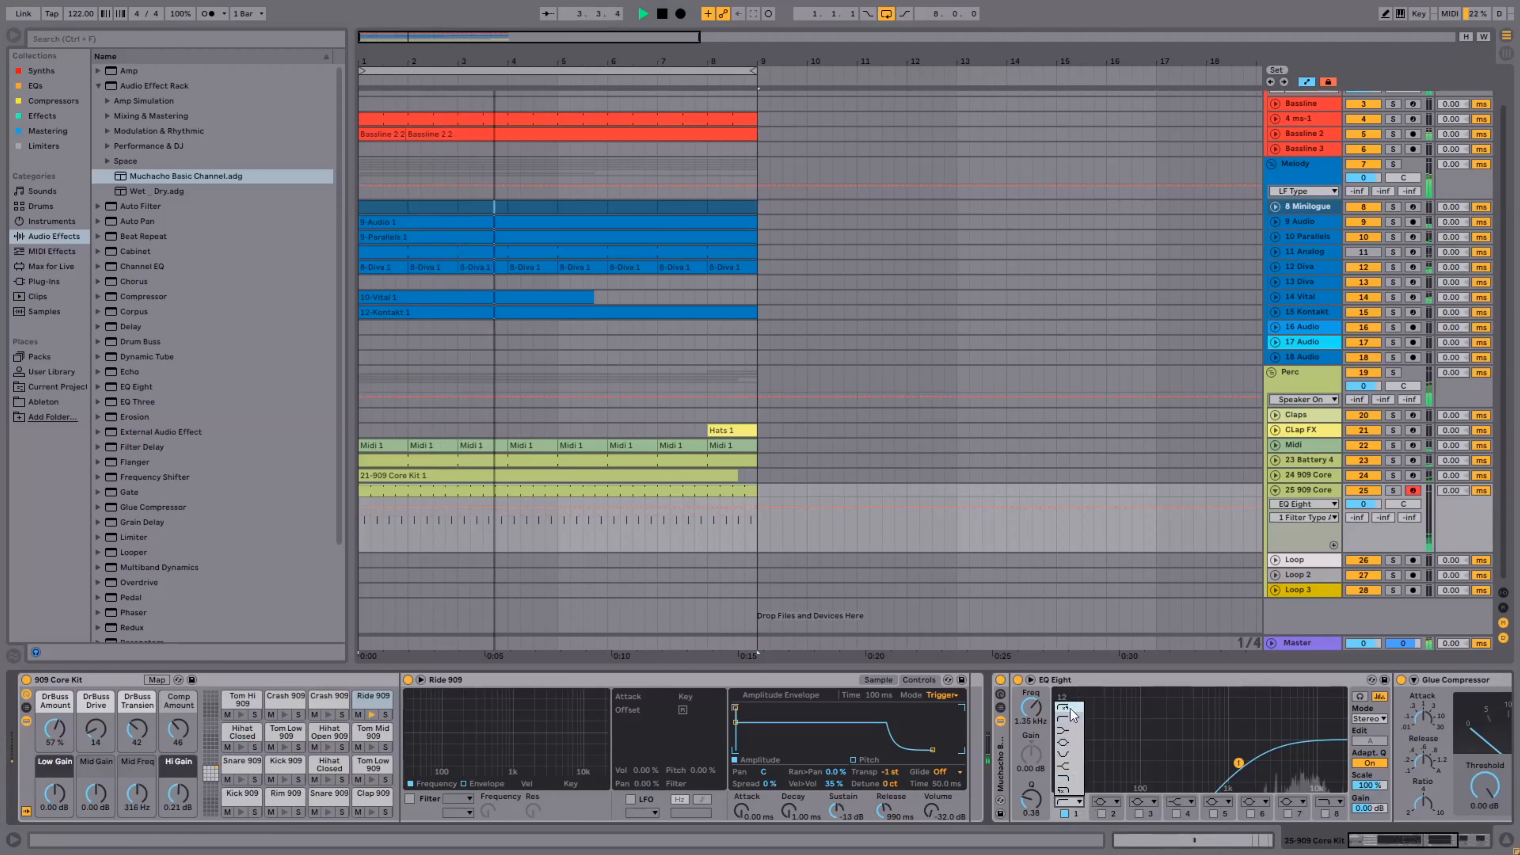
click(1068, 708)
drag(1239, 763, 1252, 769)
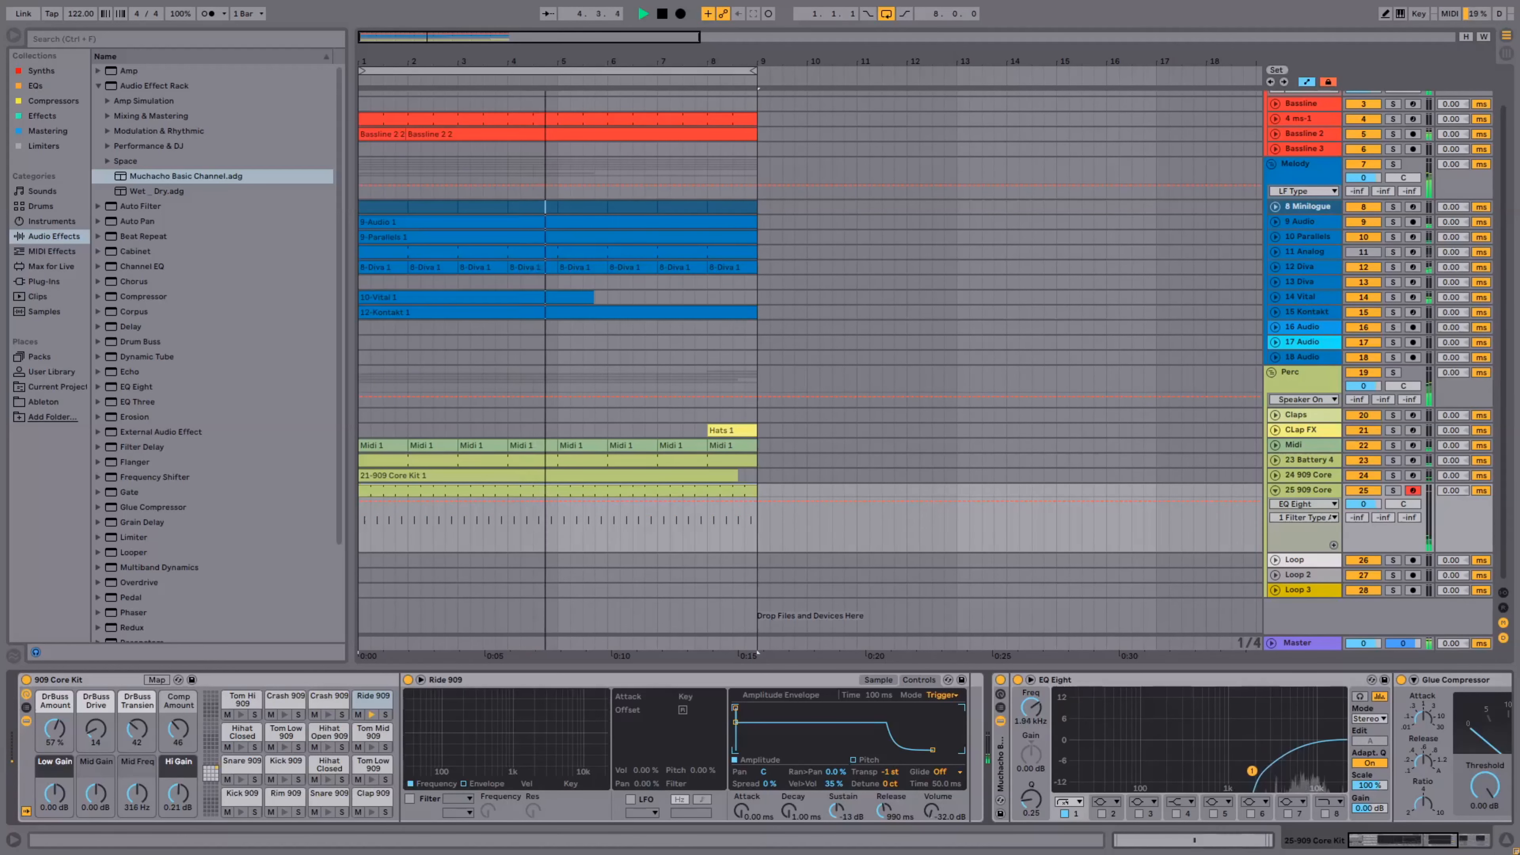
- Set the first Glue Compressor's threshold to -40.0 dB and the EQ Eight output gain to 9.00 dB
click(1468, 840)
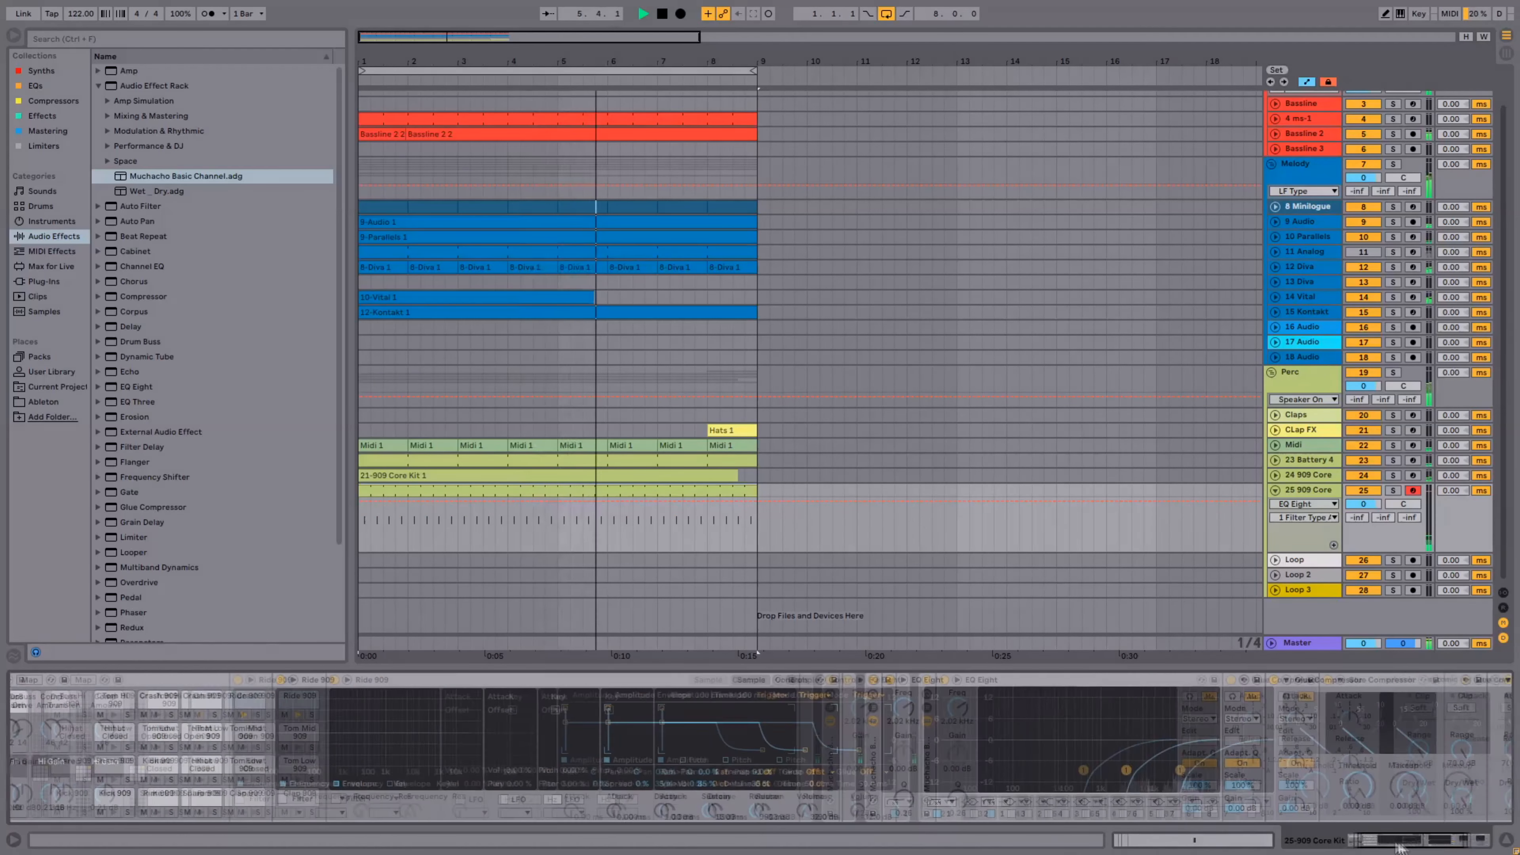
drag(1057, 785, 1057, 841)
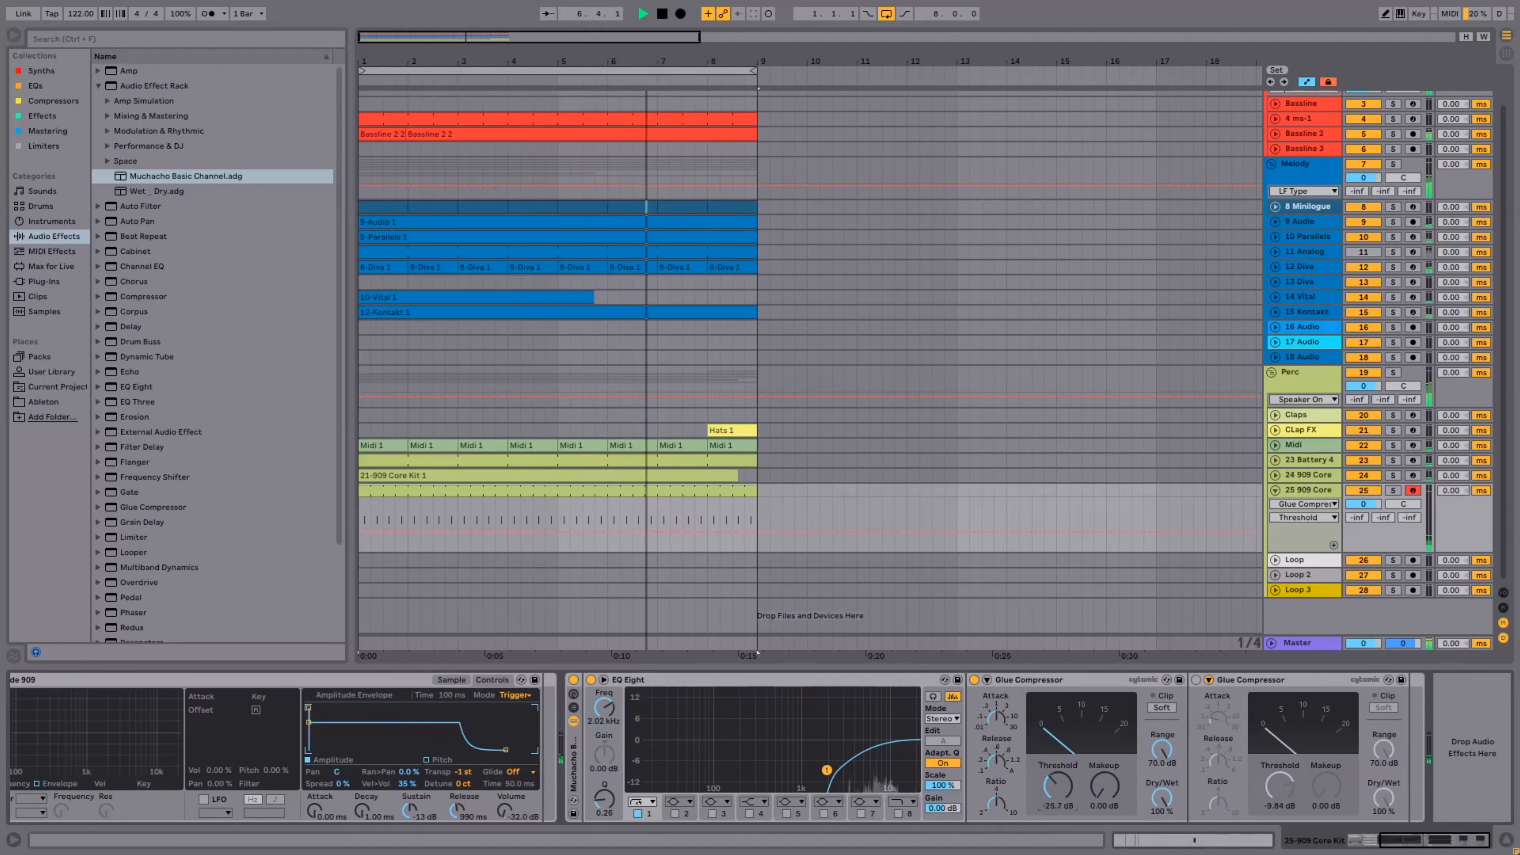
drag(1057, 785, 1057, 783)
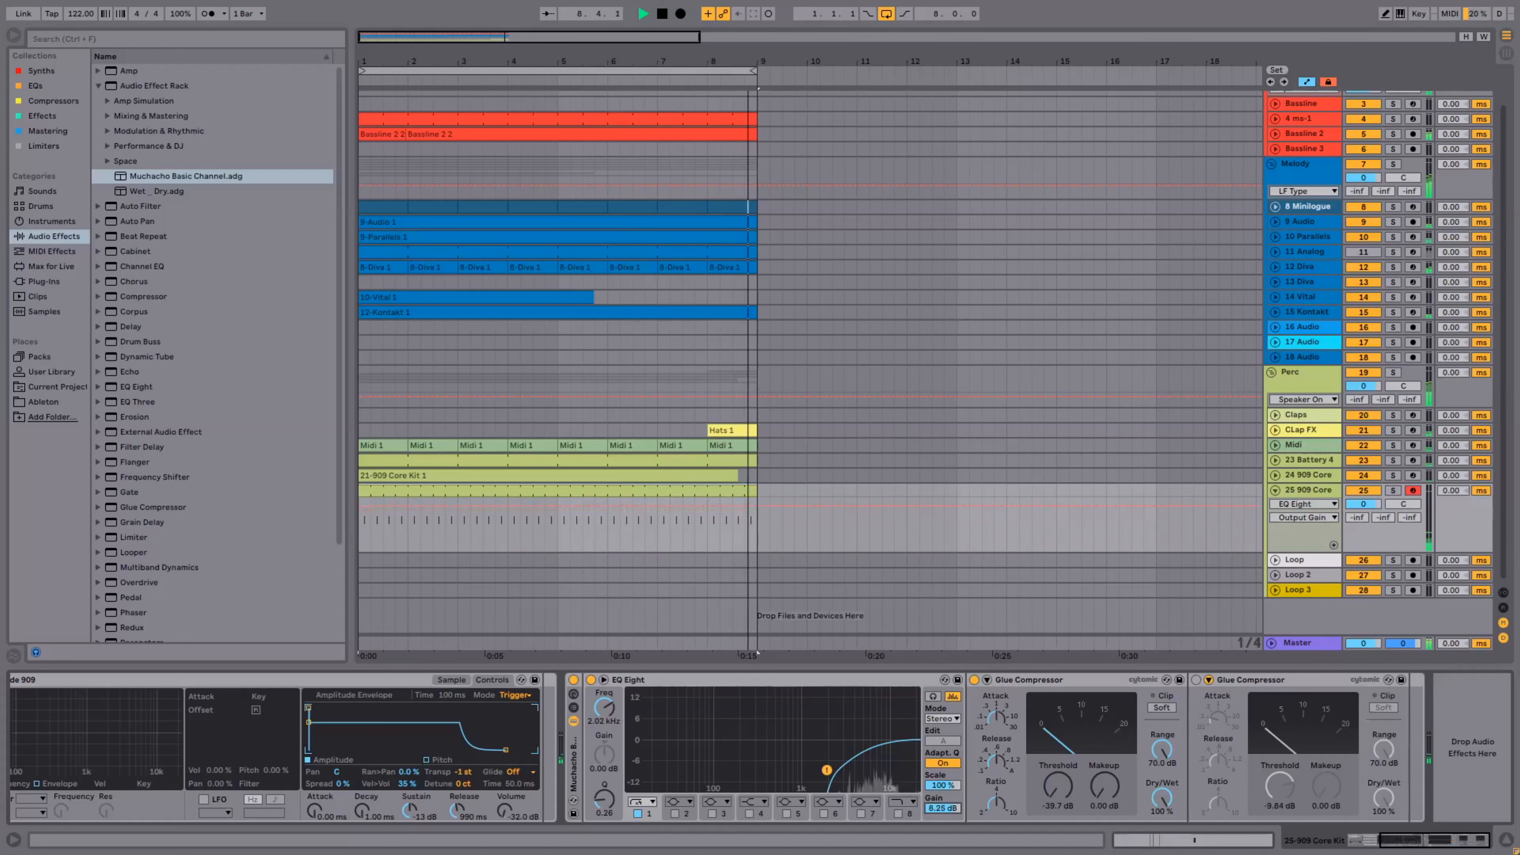
click(1042, 805)
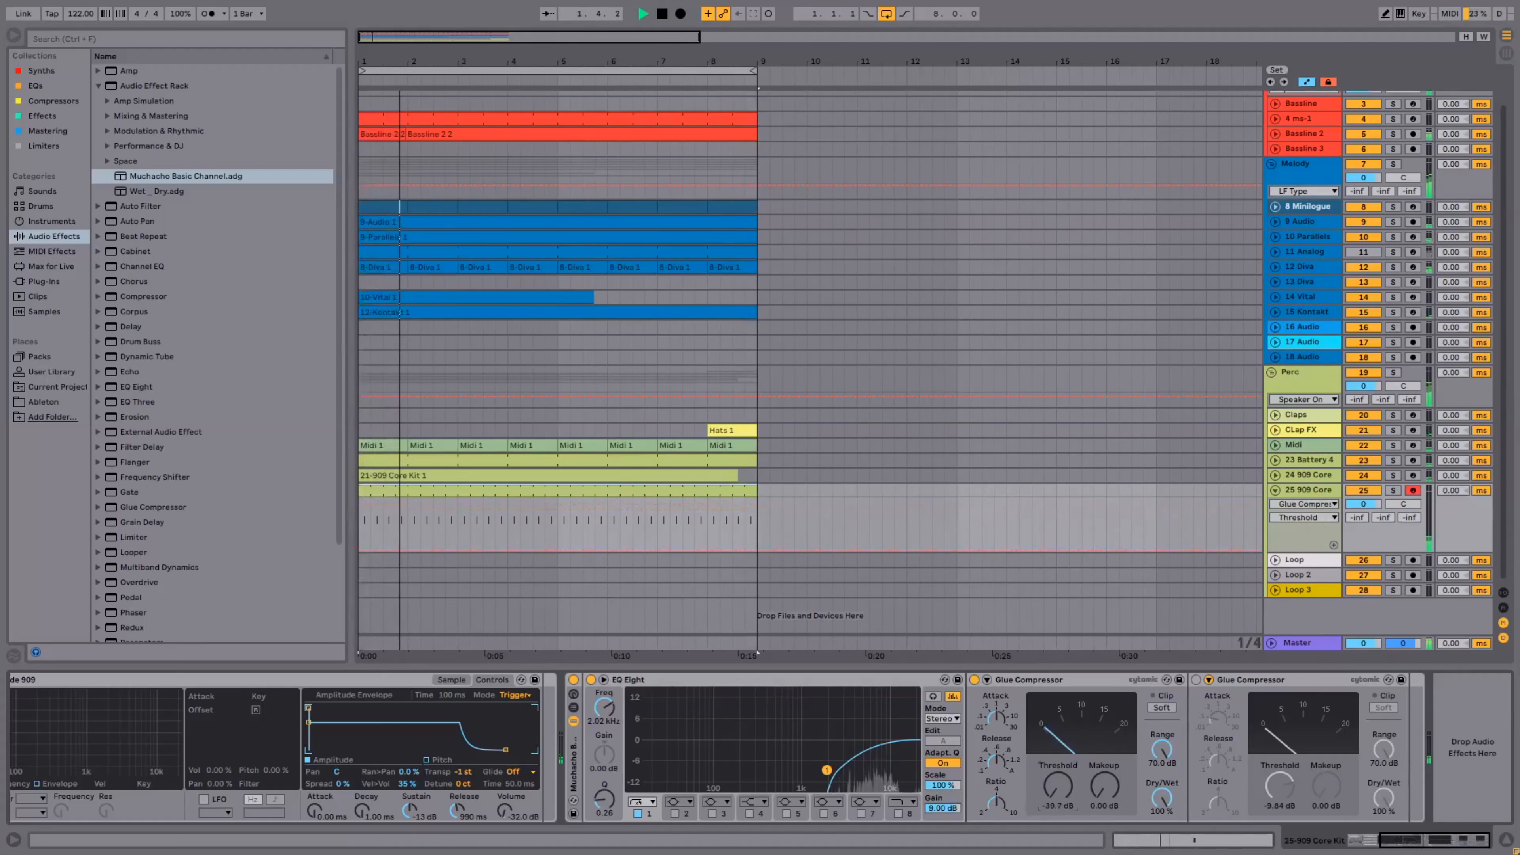
- Lower the 25 909 Core track's volume to -11.6 dB
click(1360, 504)
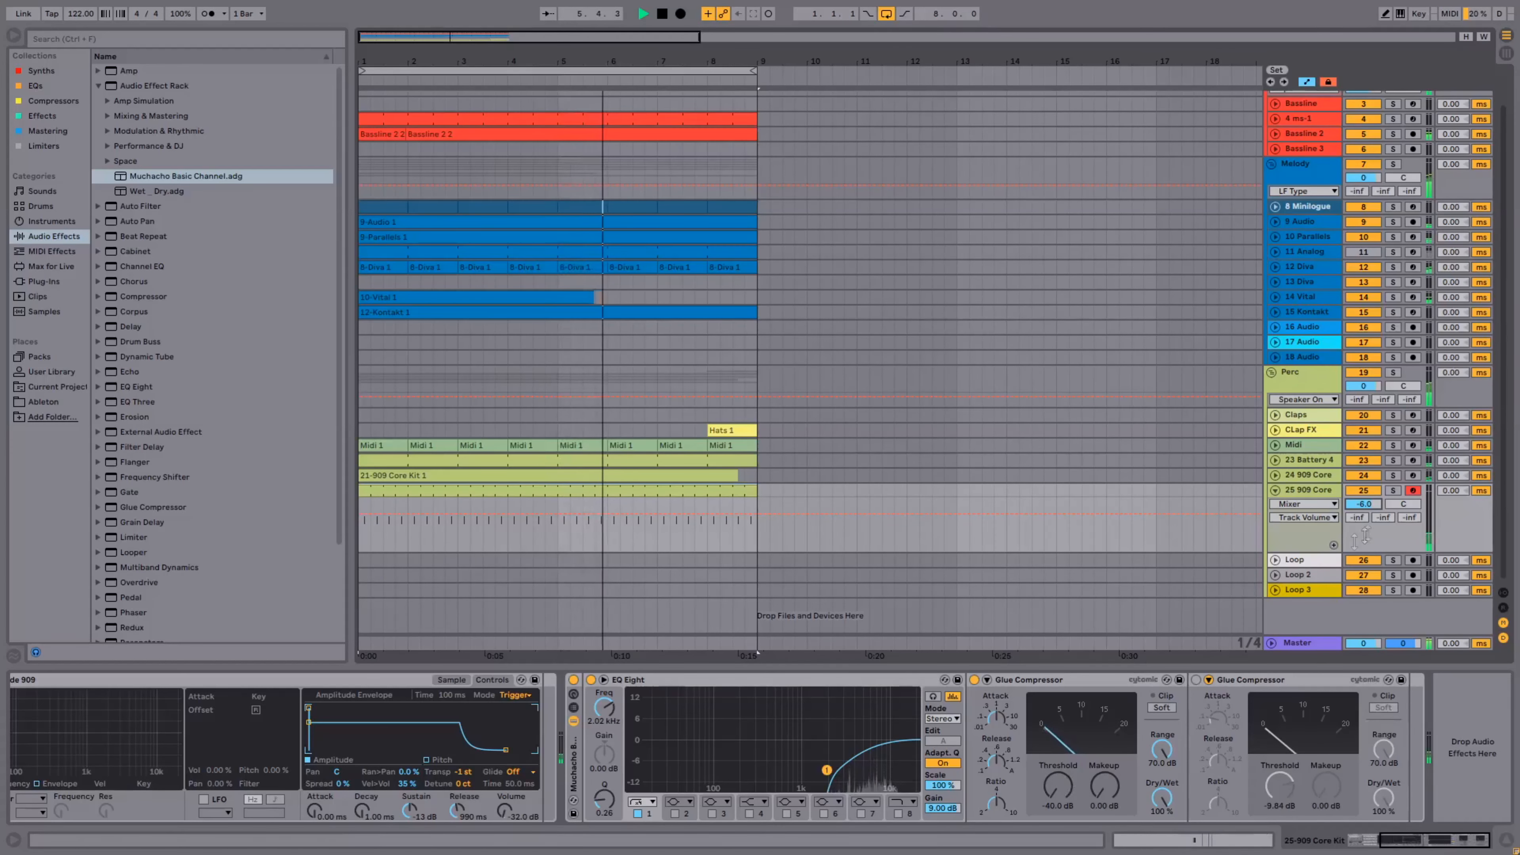
drag(1363, 503, 1363, 521)
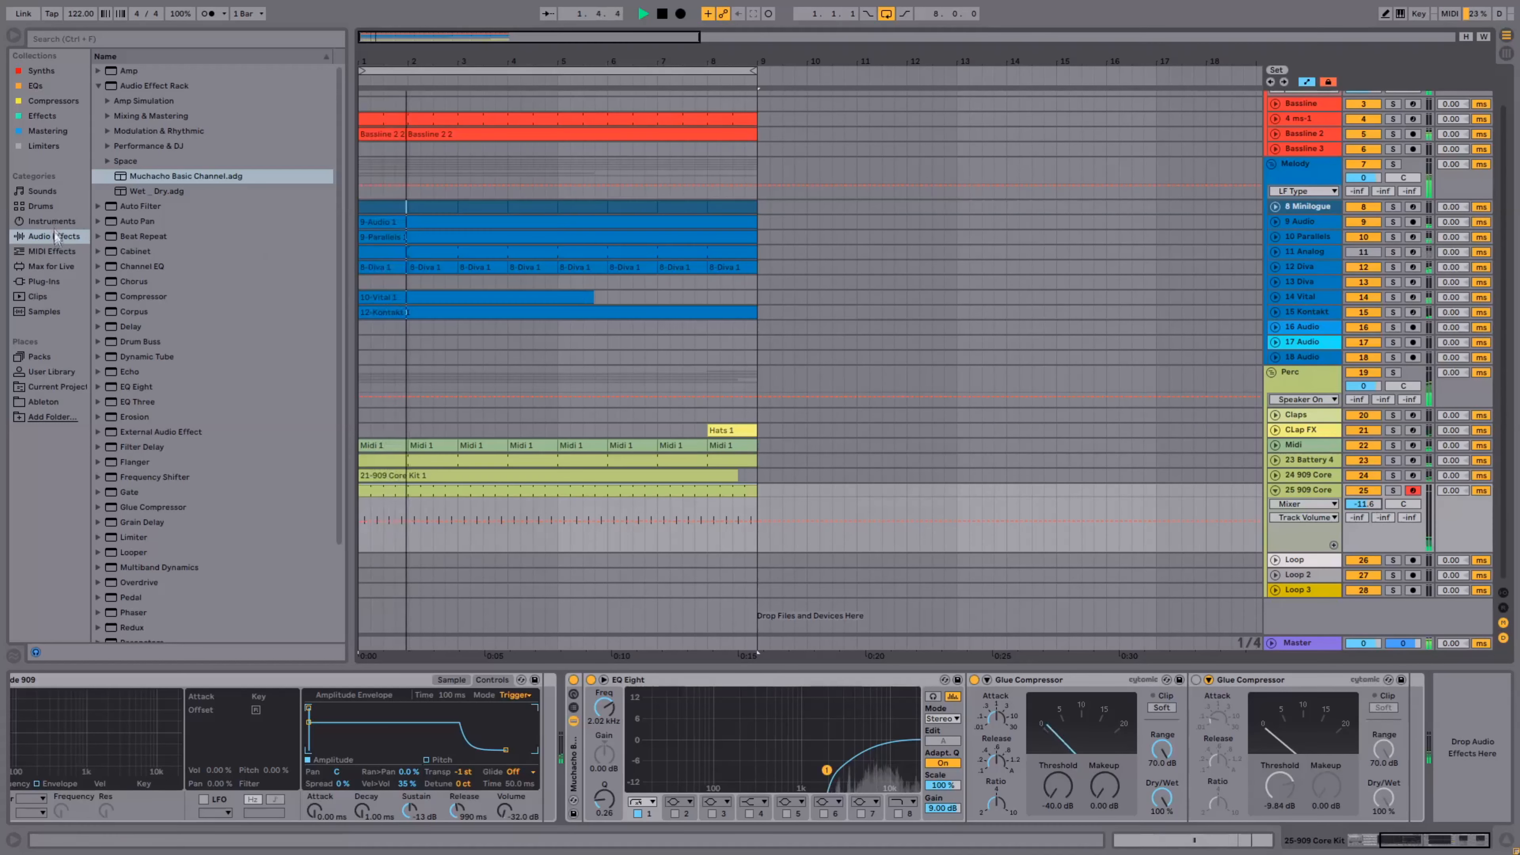
- Add an Auto Pan at the end of the 25 909 Core device chain with an amount of 13.5 %
click(96, 84)
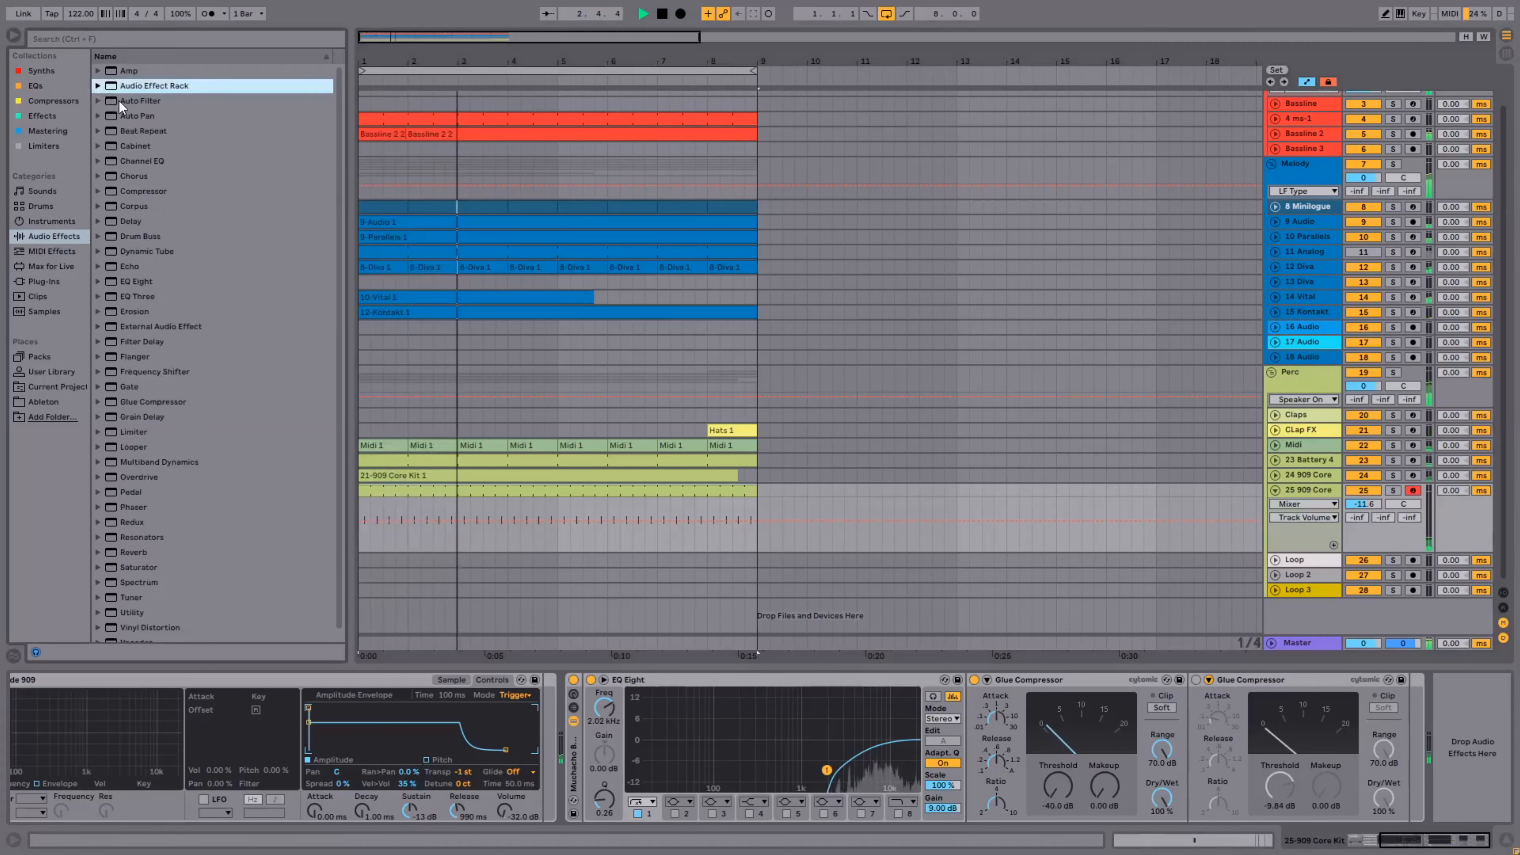
click(124, 116)
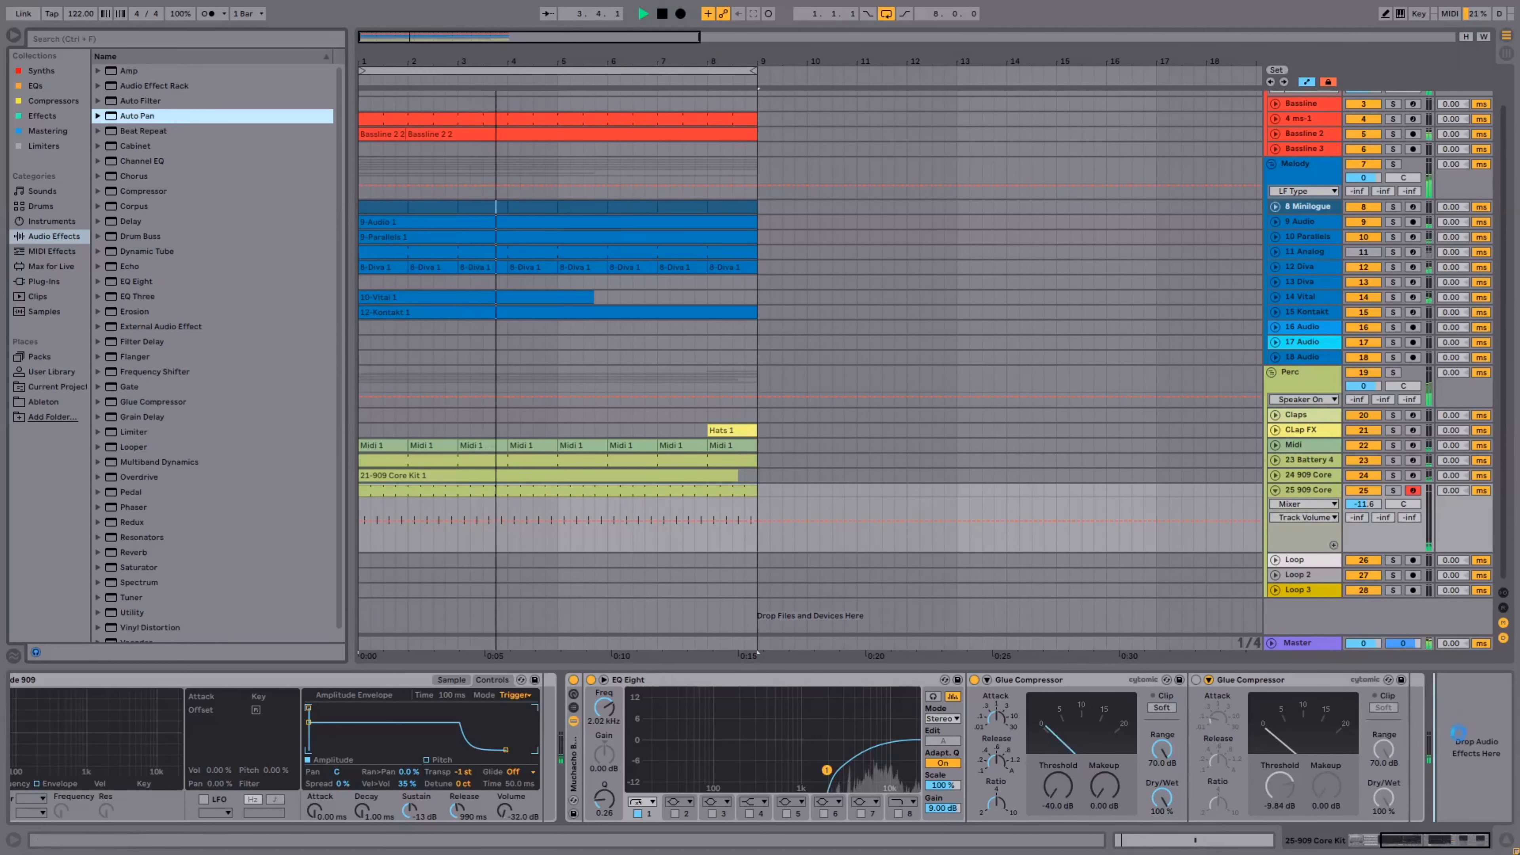
drag(1458, 731, 1458, 733)
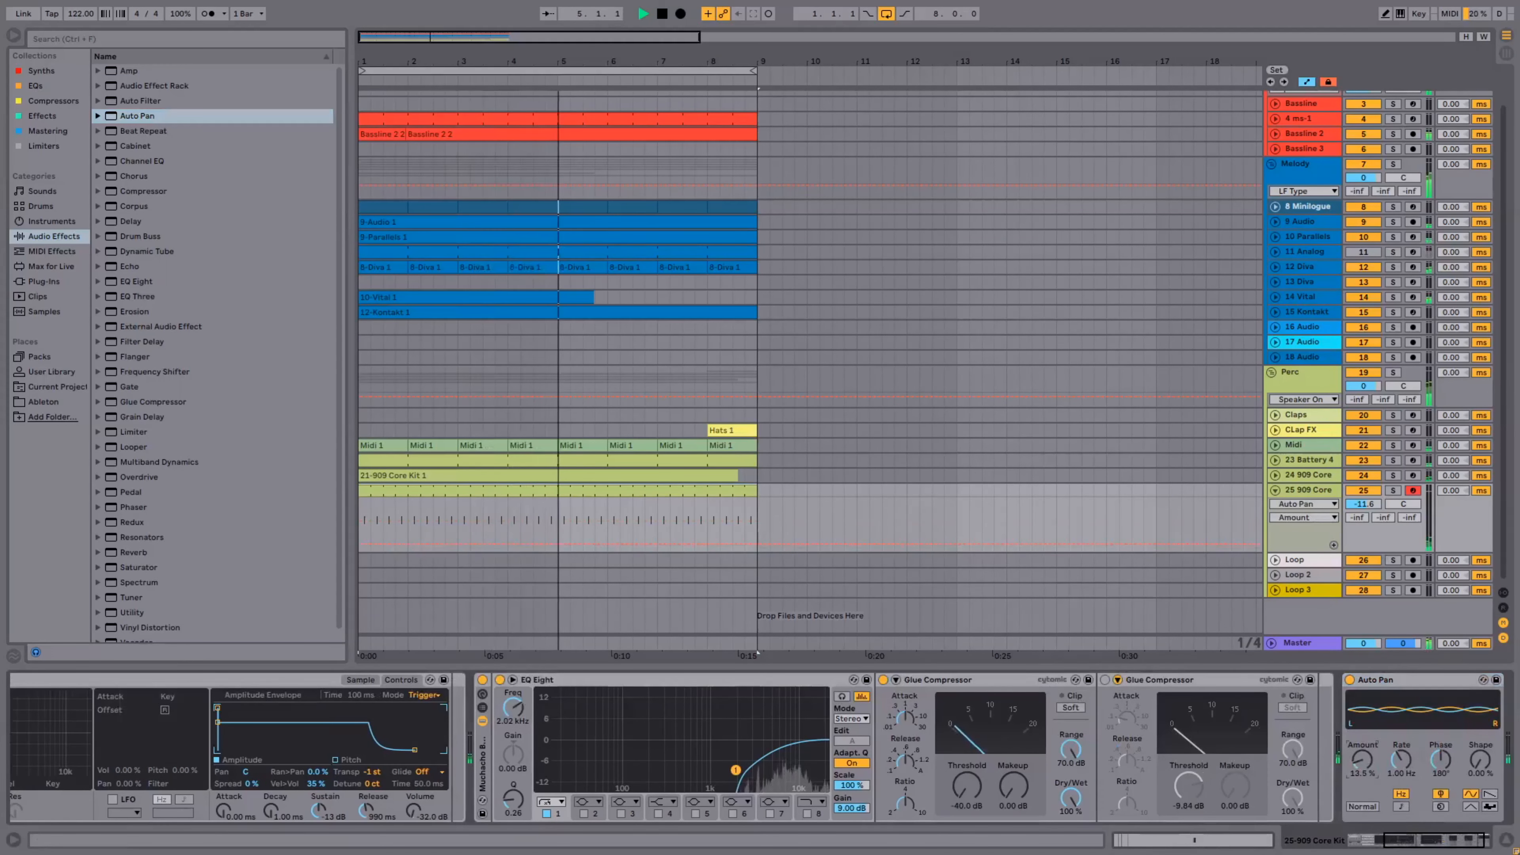
- Pan the 25 909 Core track to 6R at -14.3 dB volume and compare the mix with the track muted and unmuted
drag(1403, 504, 1363, 510)
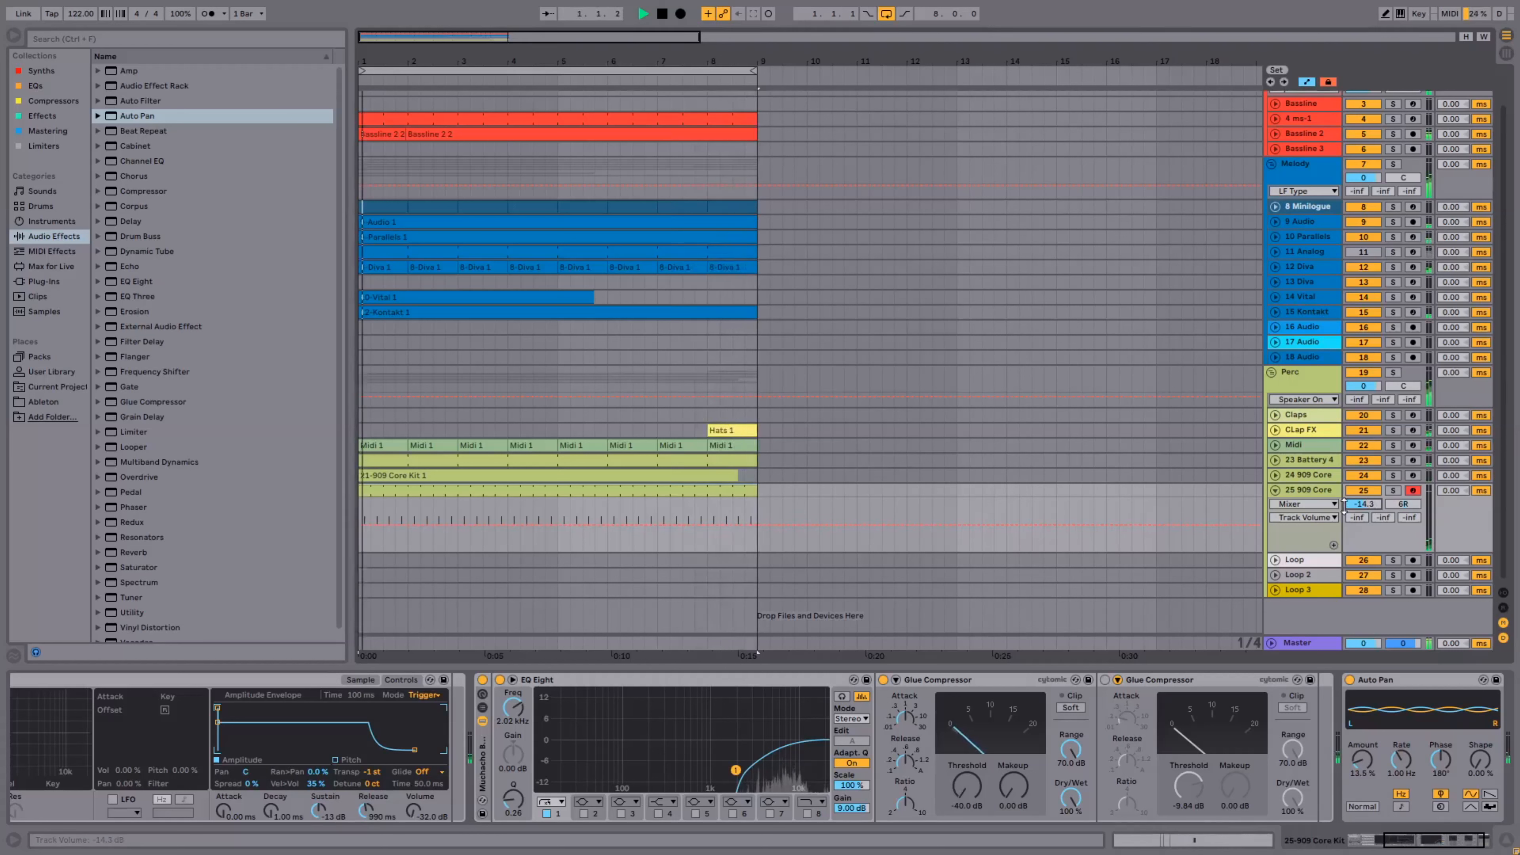
click(1361, 492)
key(space)
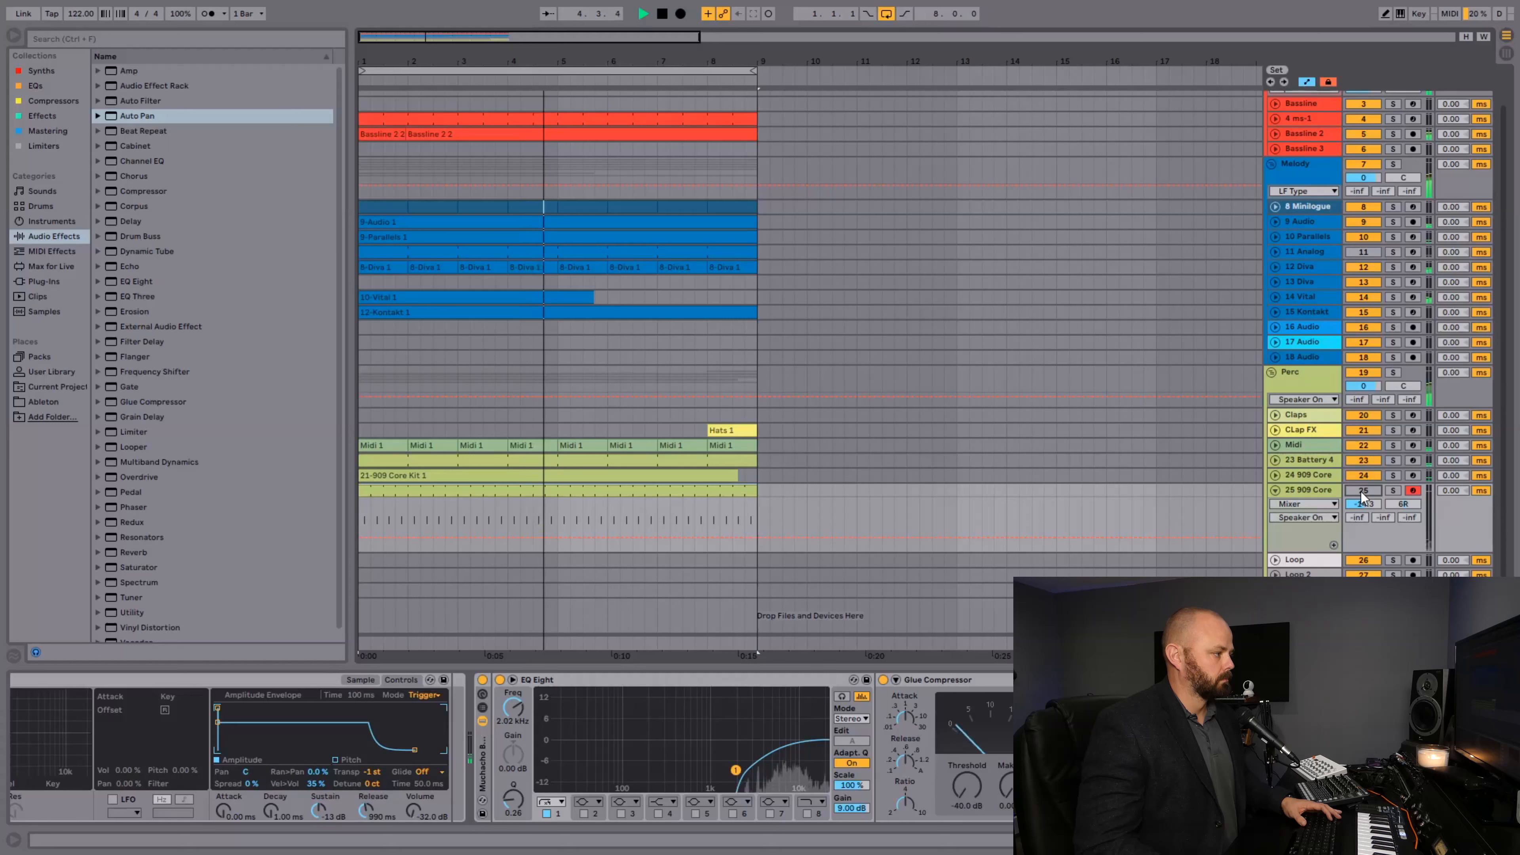
click(1362, 491)
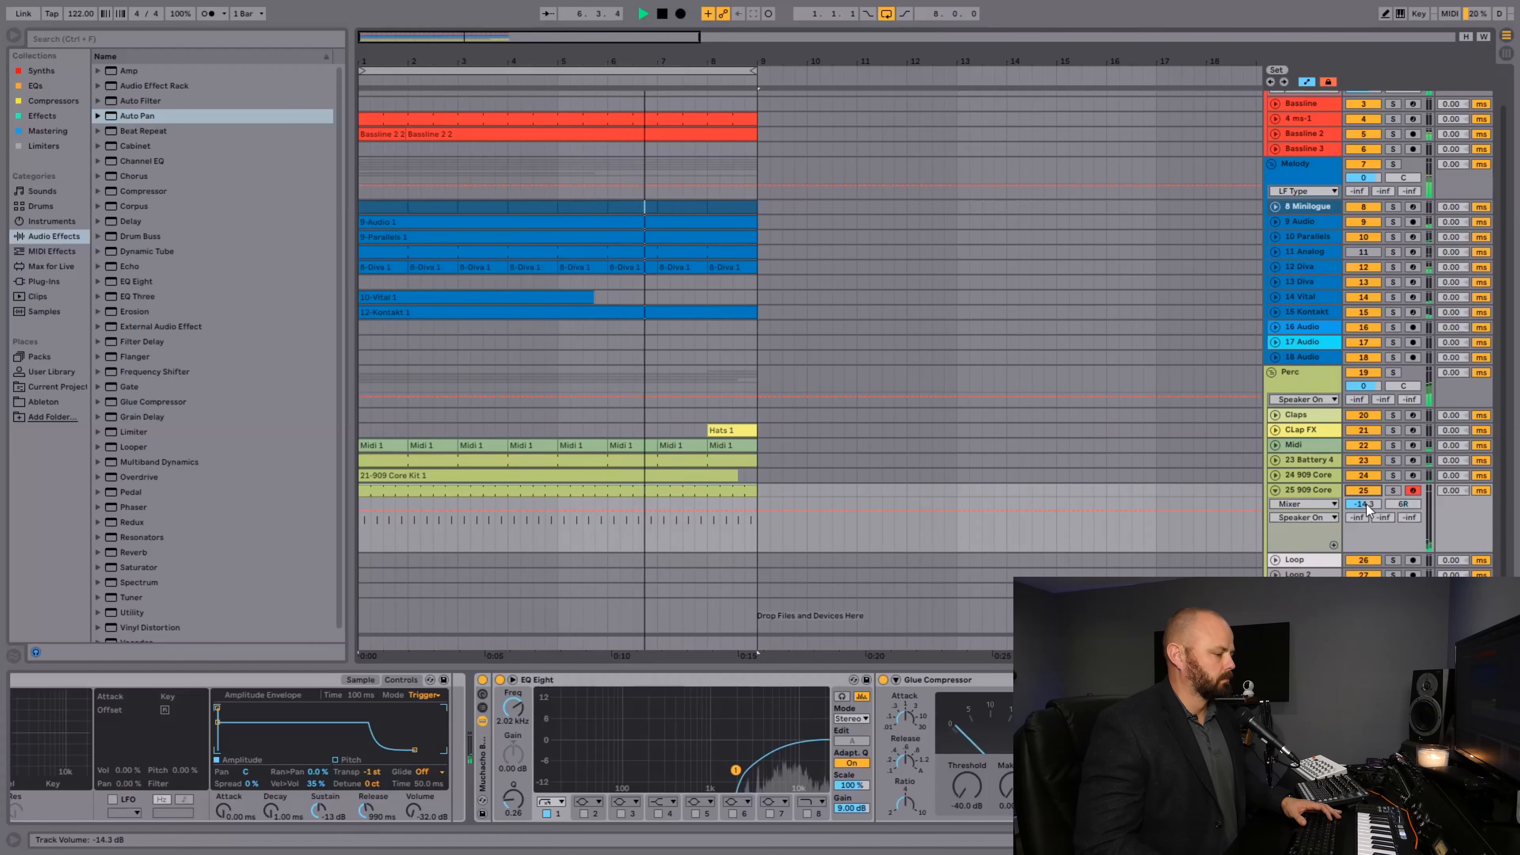
- Stop playback and collapse the 25 909 Core track
key(space)
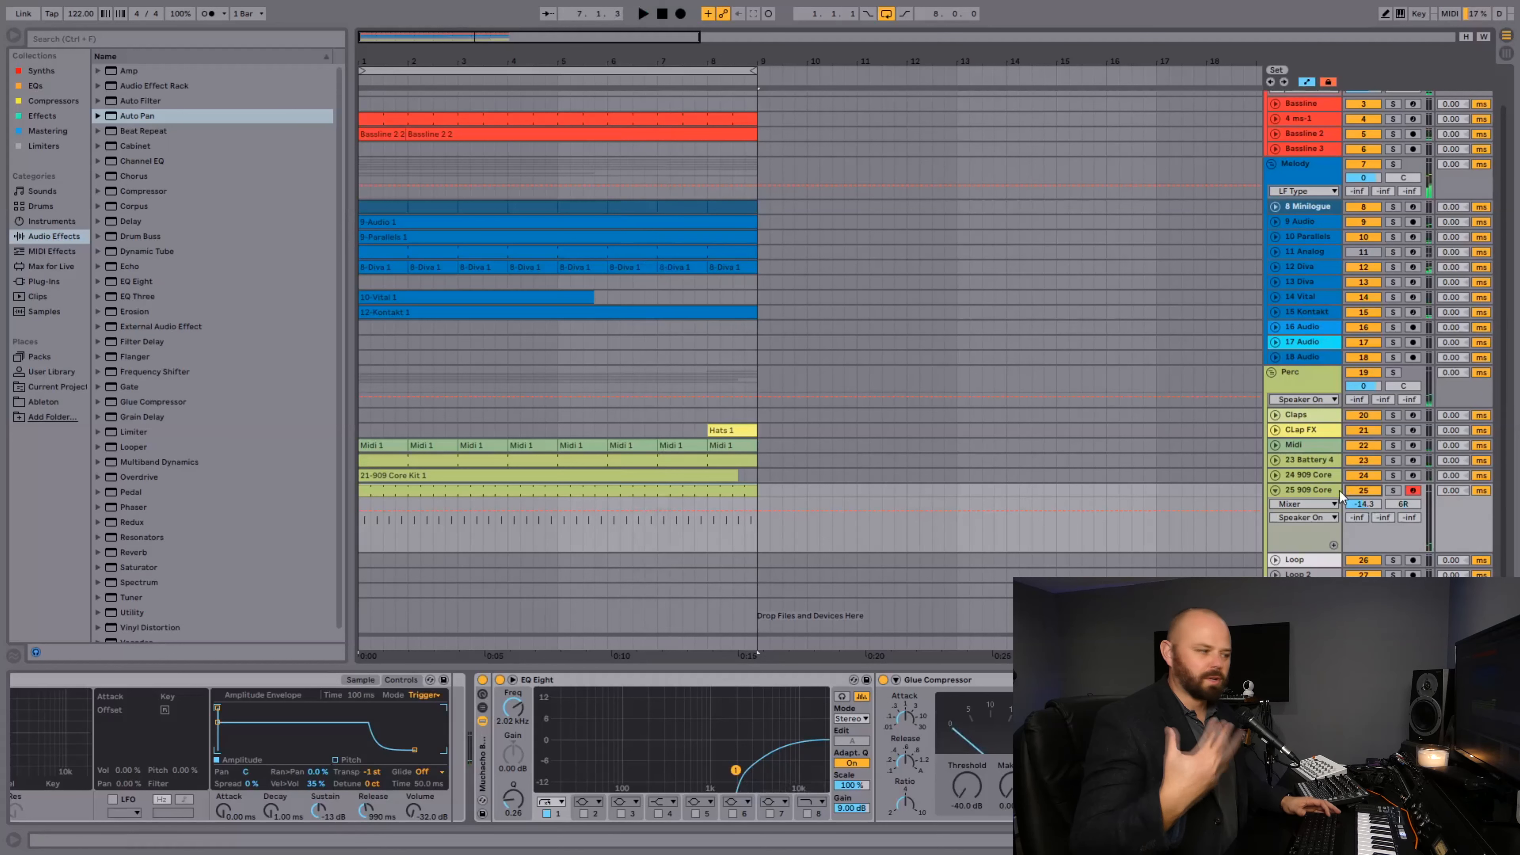
click(1268, 493)
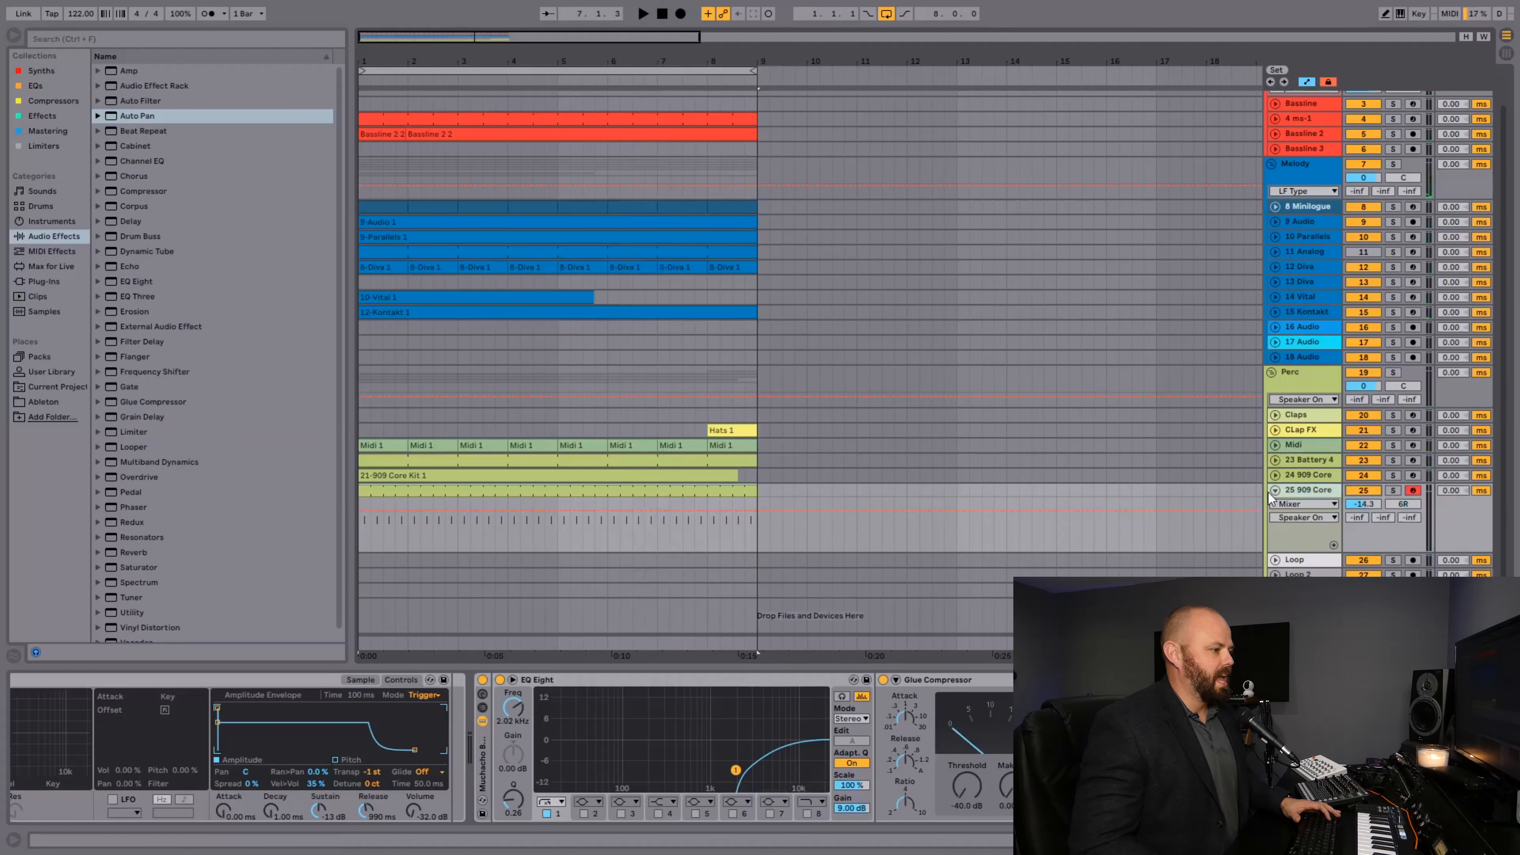
click(1276, 491)
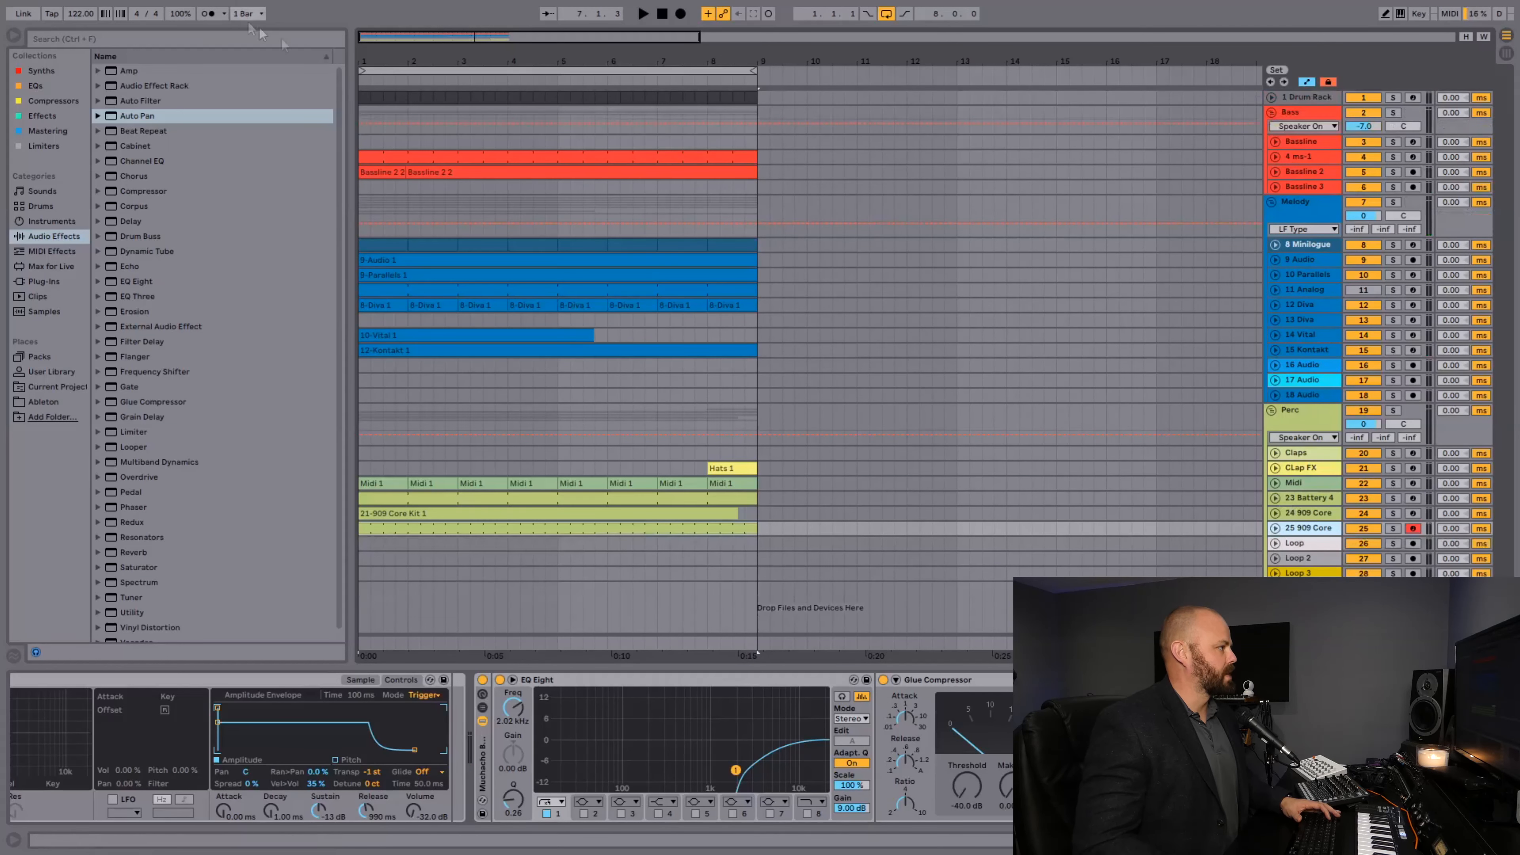
- Narrow the browser to give the arrangement timeline more room beyond the eight-bar loop
drag(383, 63, 384, 84)
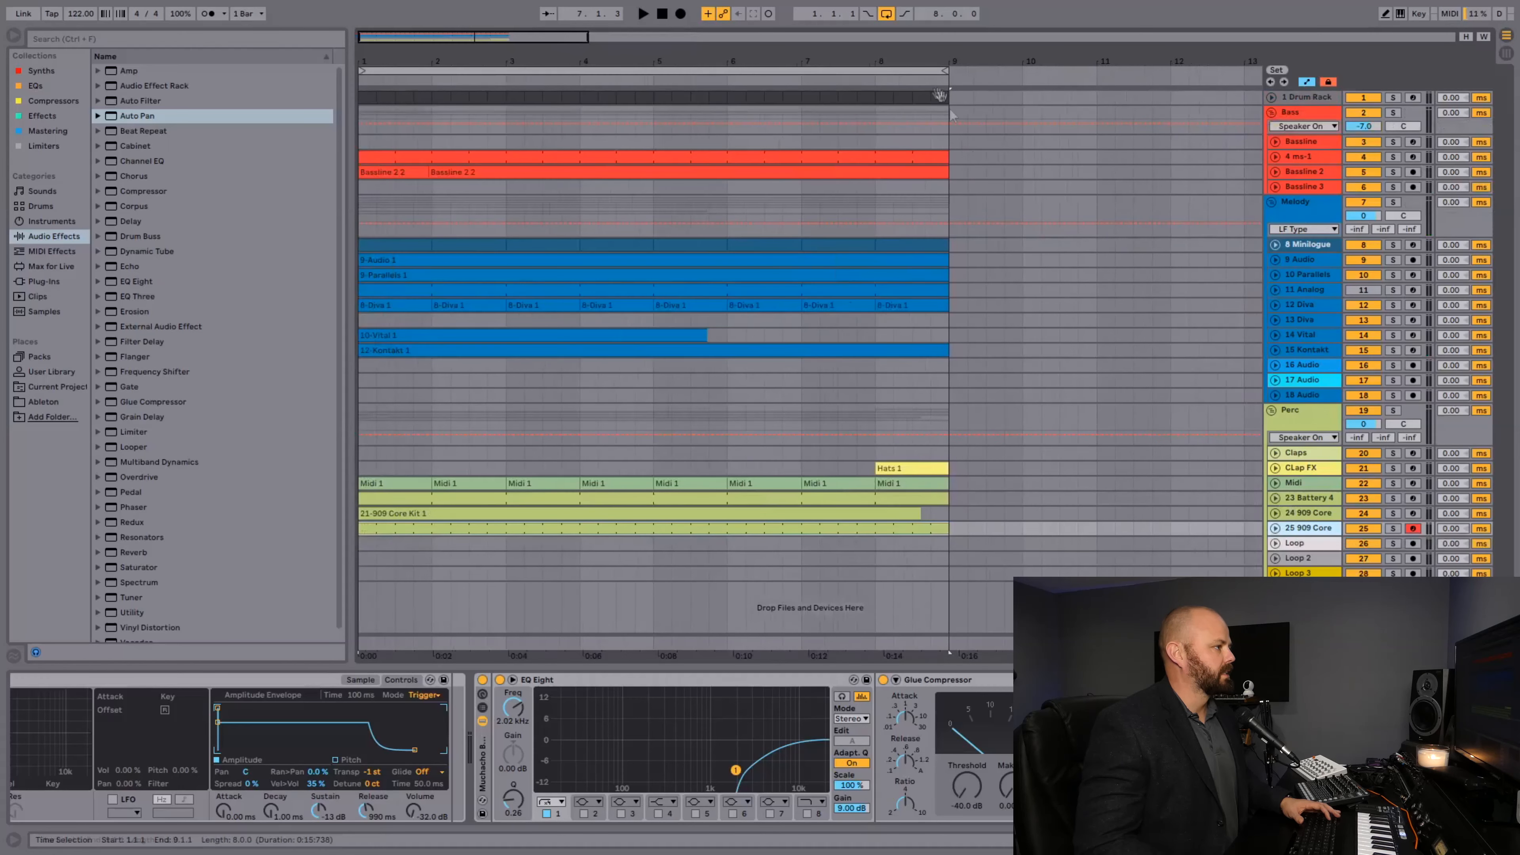
drag(928, 65, 875, 58)
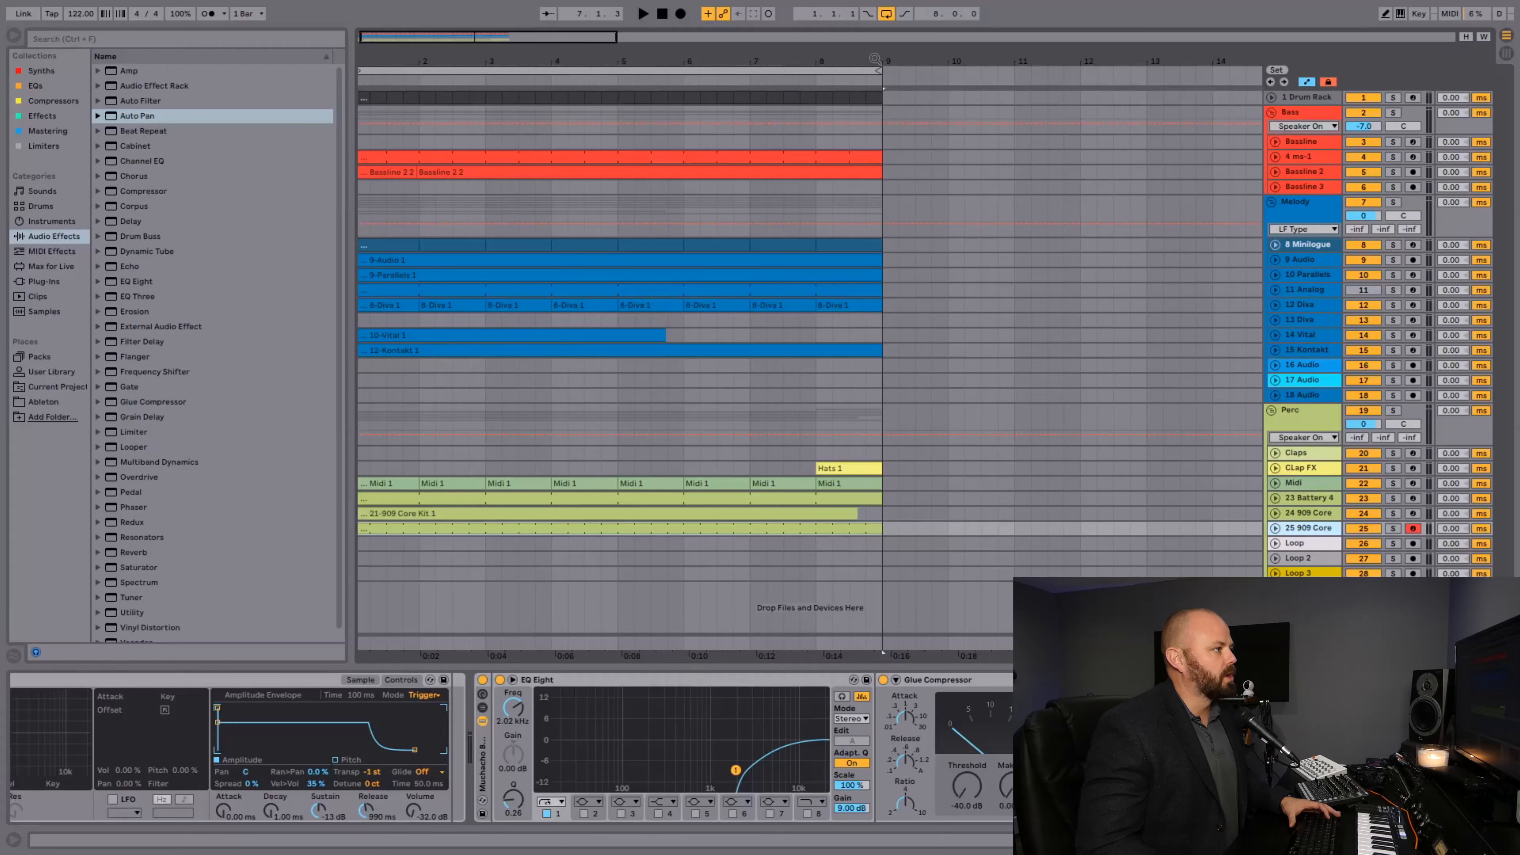
key(minus)
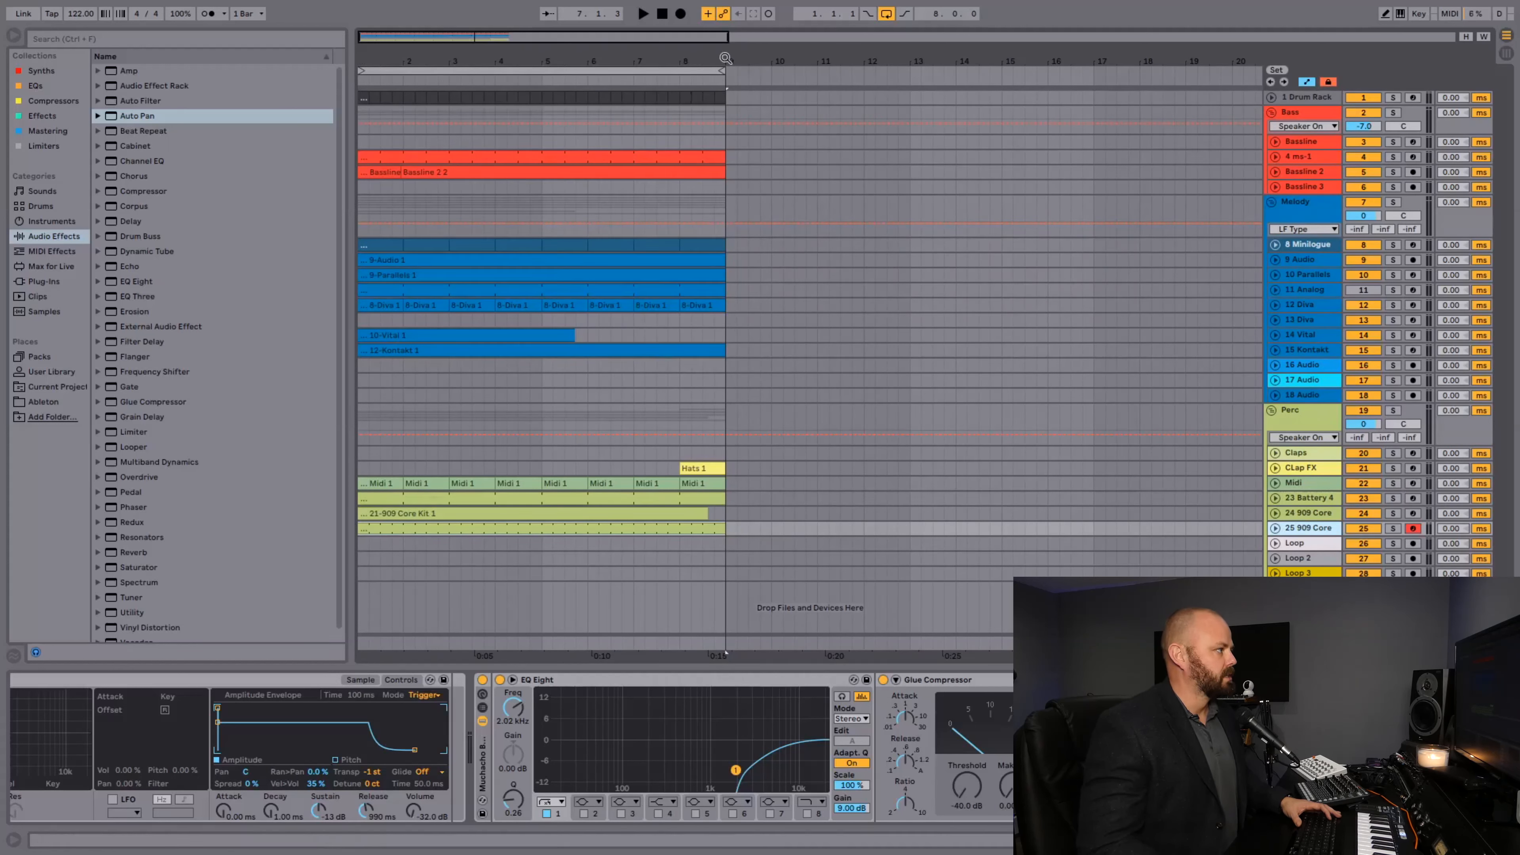
drag(725, 58, 692, 54)
drag(350, 282, 315, 281)
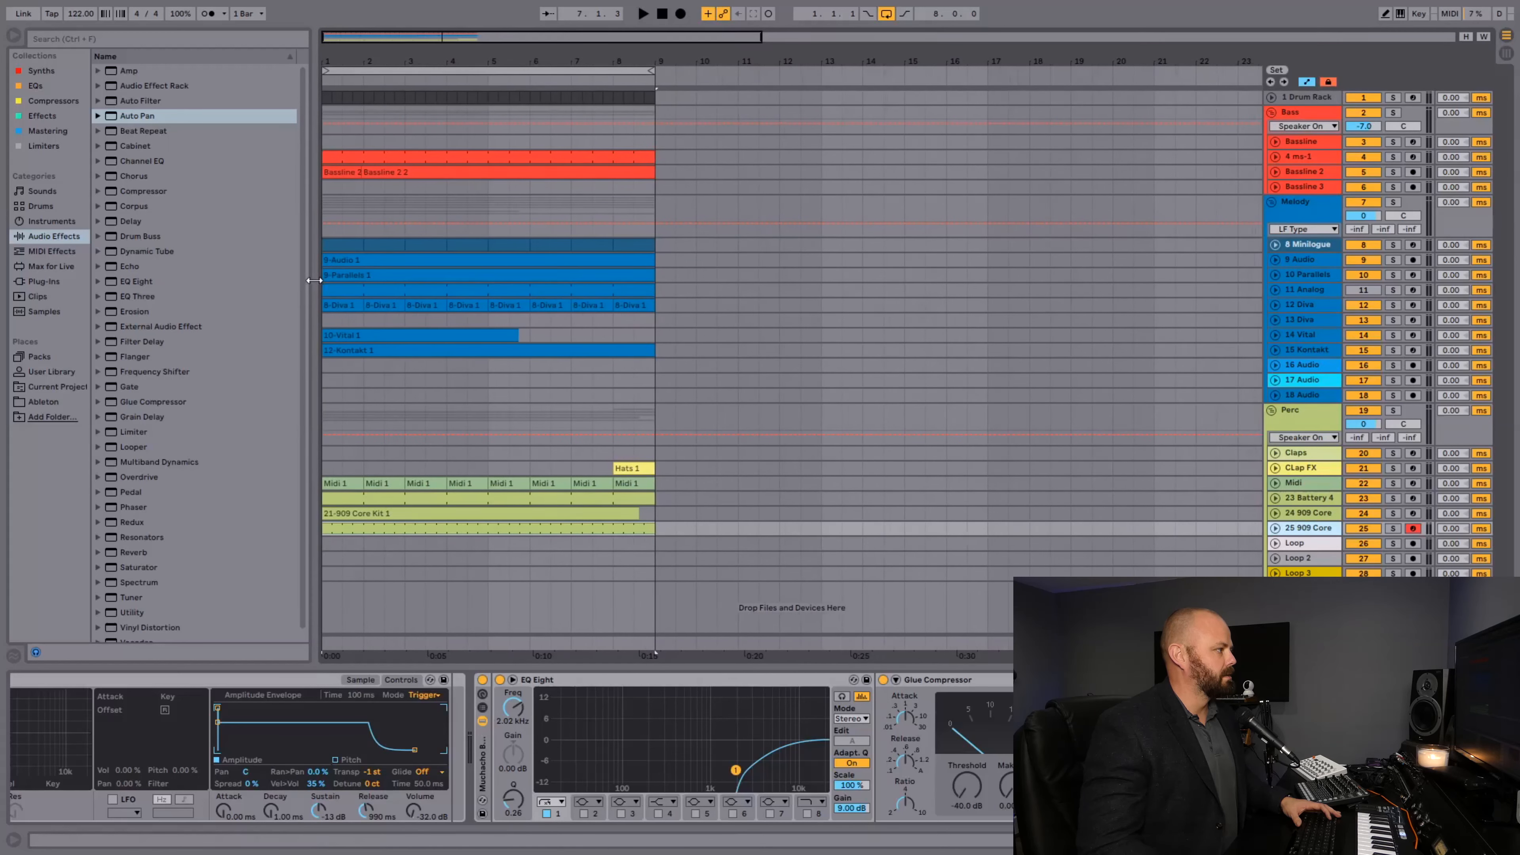
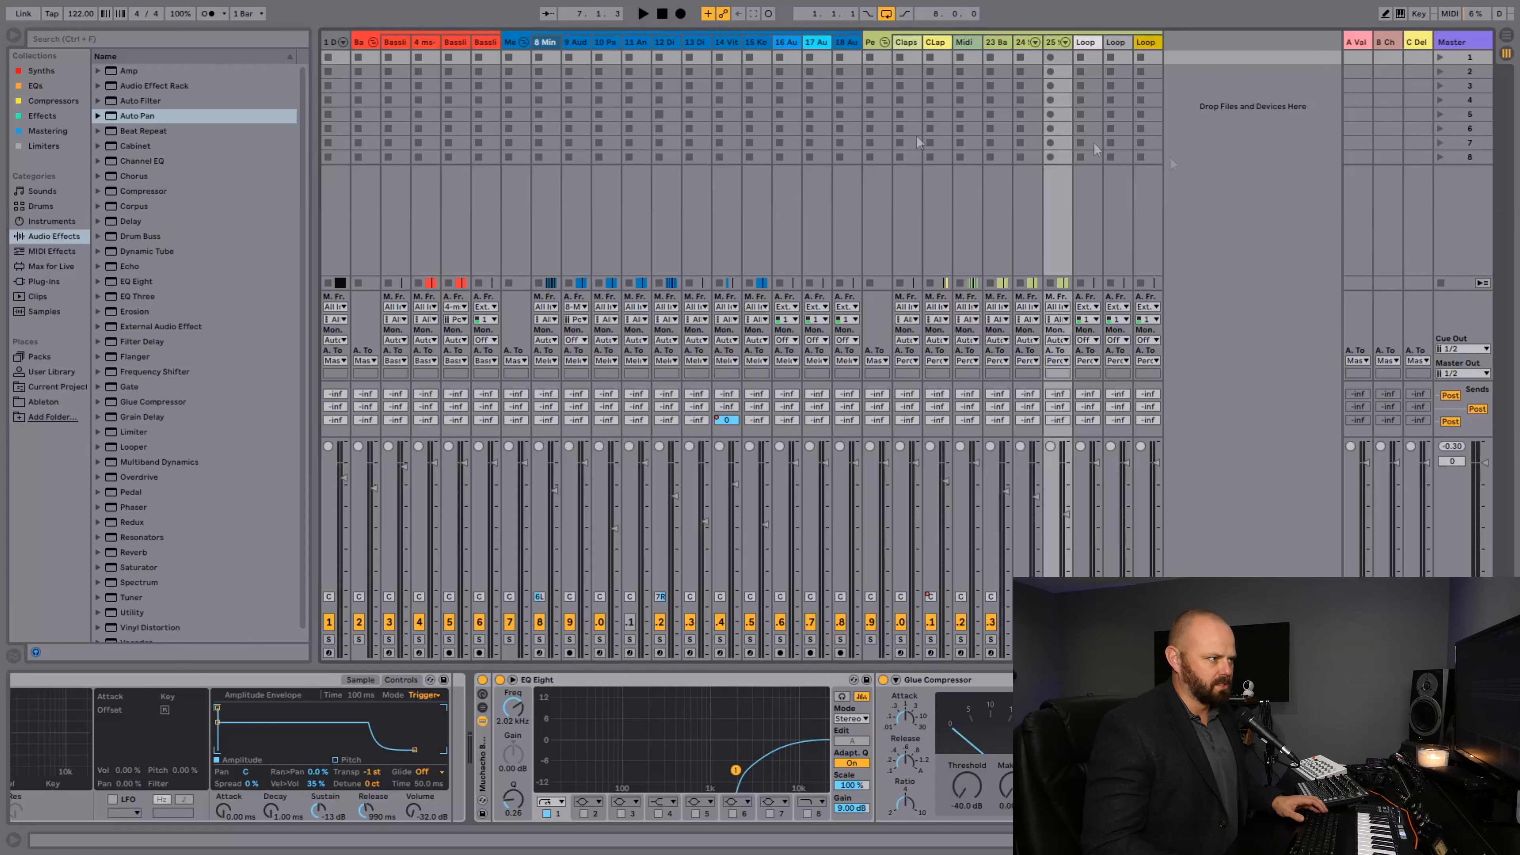
- Compare the Session view's clip slots and mixer with the eight-bar loop laid out in the Arrangement view
key(Tab)
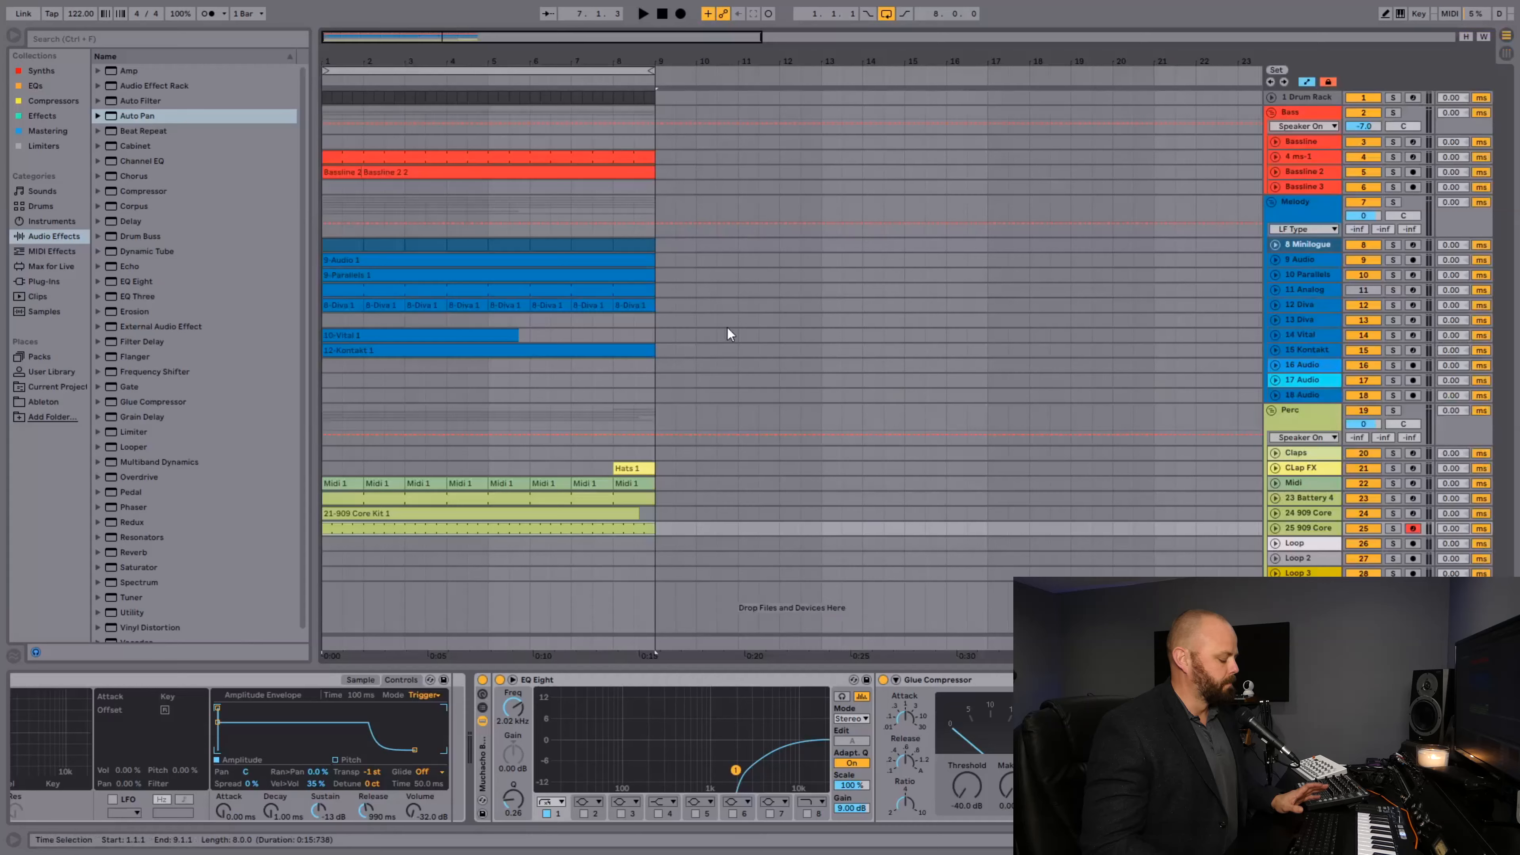
key(Tab)
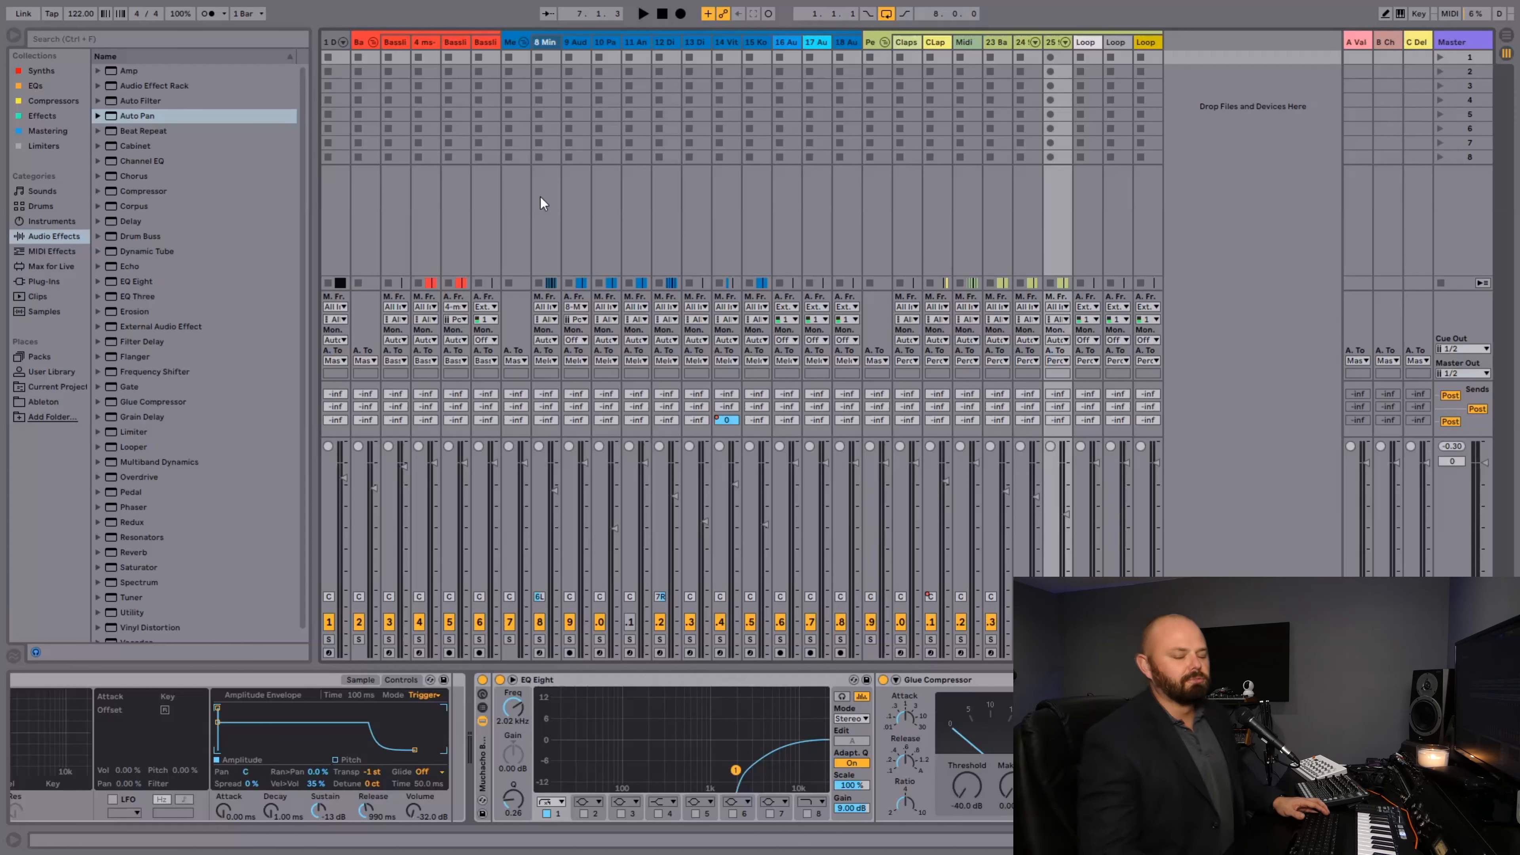
key(Tab)
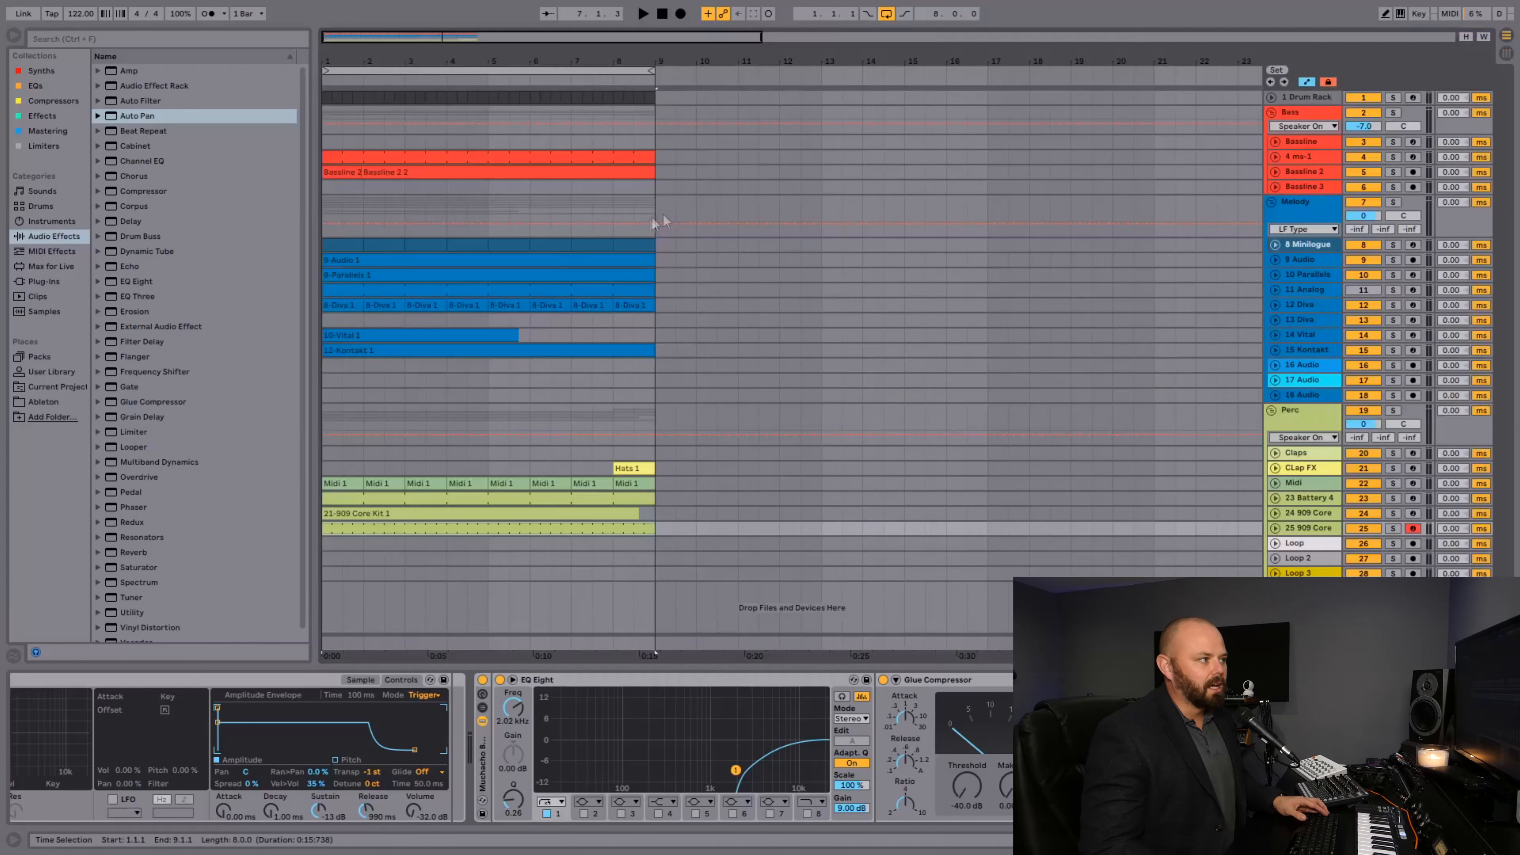
key(Tab)
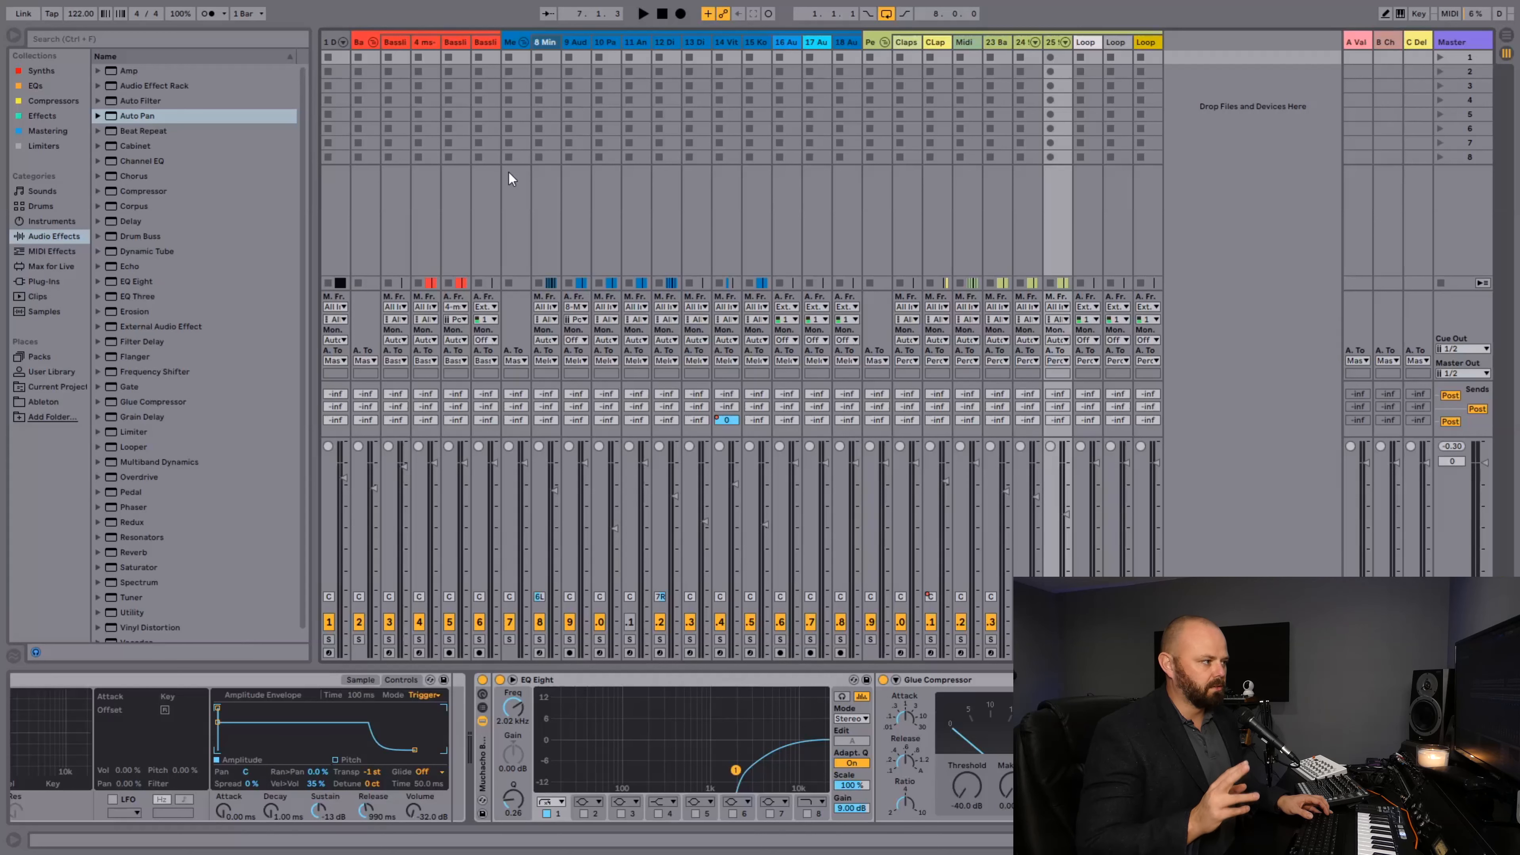
key(Tab)
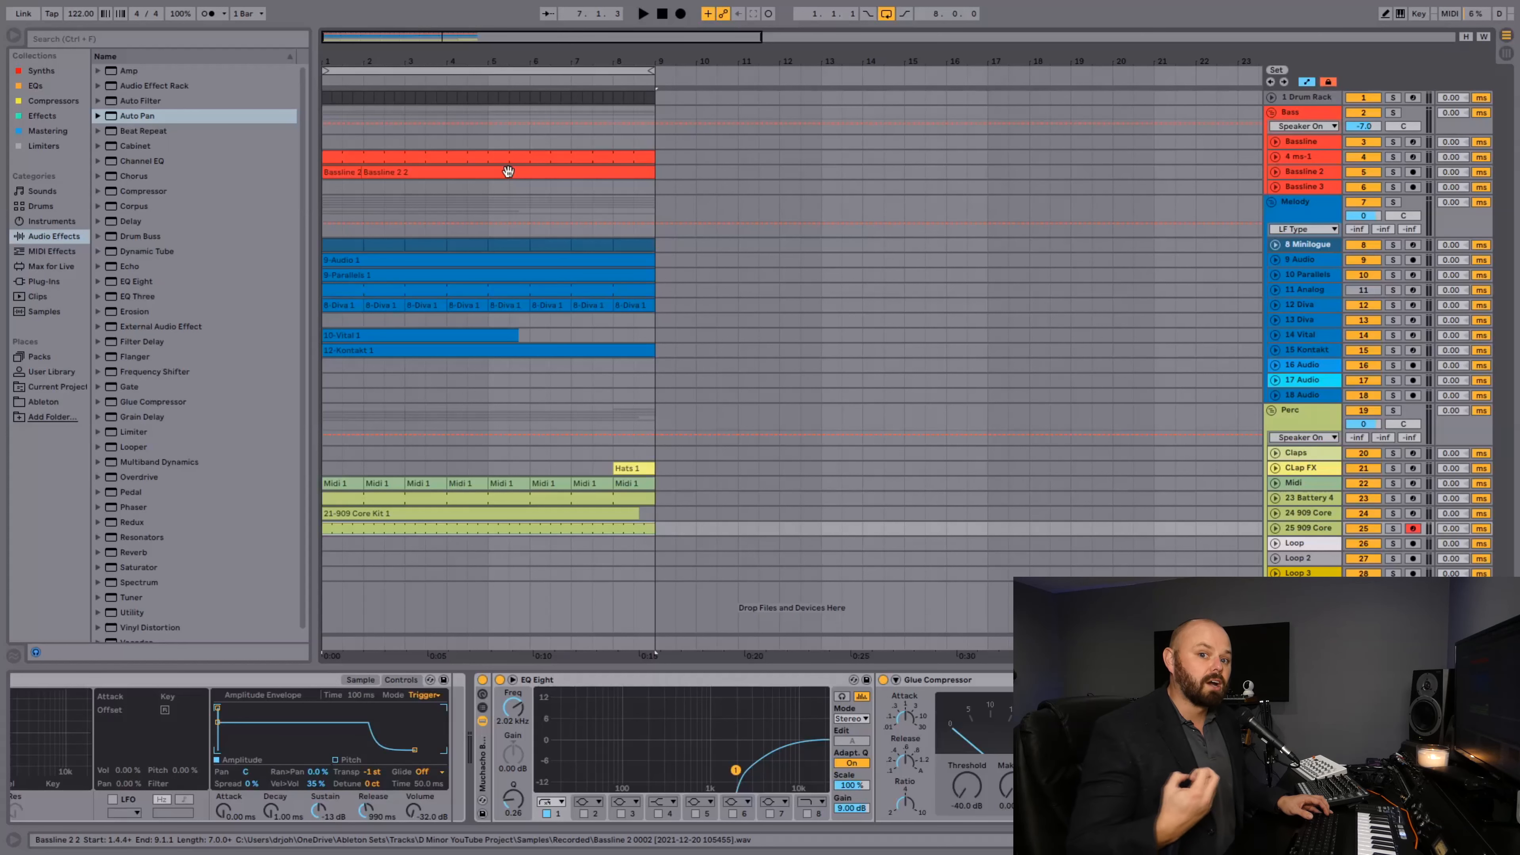
key(Tab)
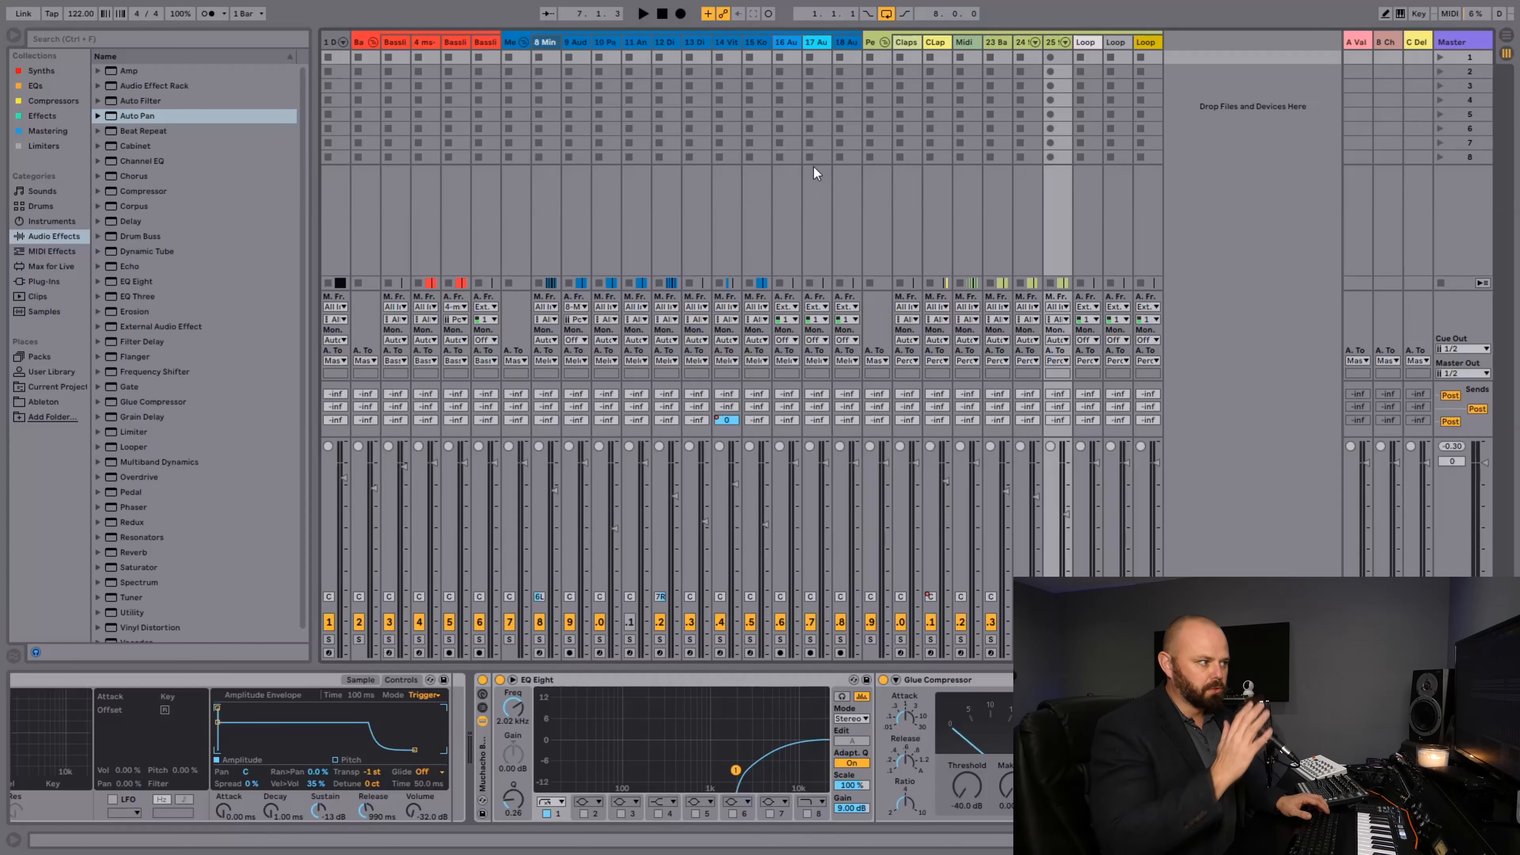
key(Tab)
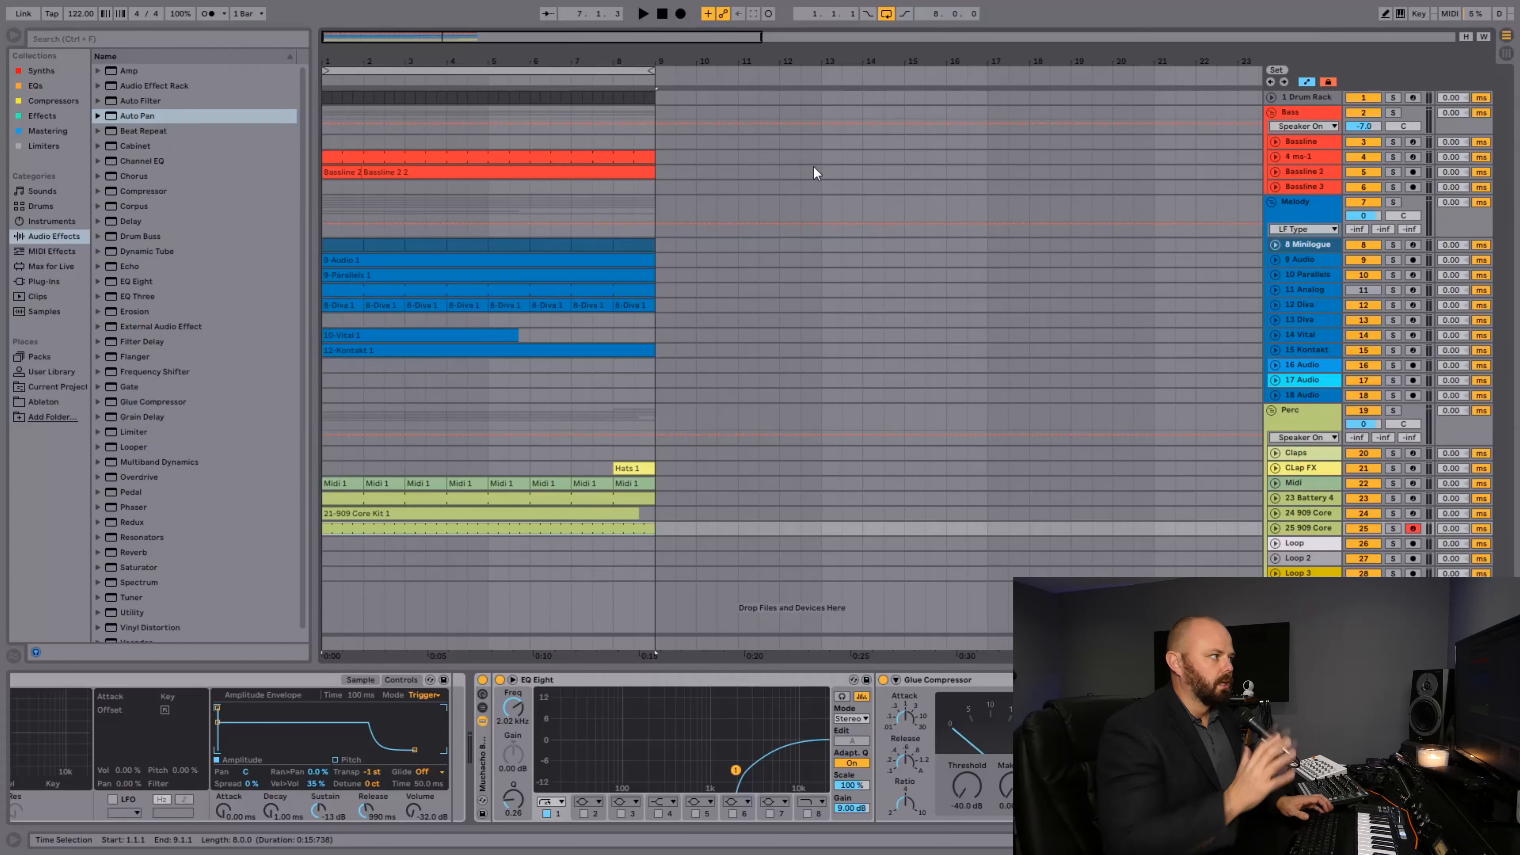
mouse_move(448, 60)
mouse_down()
mouse_move(449, 72)
mouse_move(485, 59)
mouse_up()
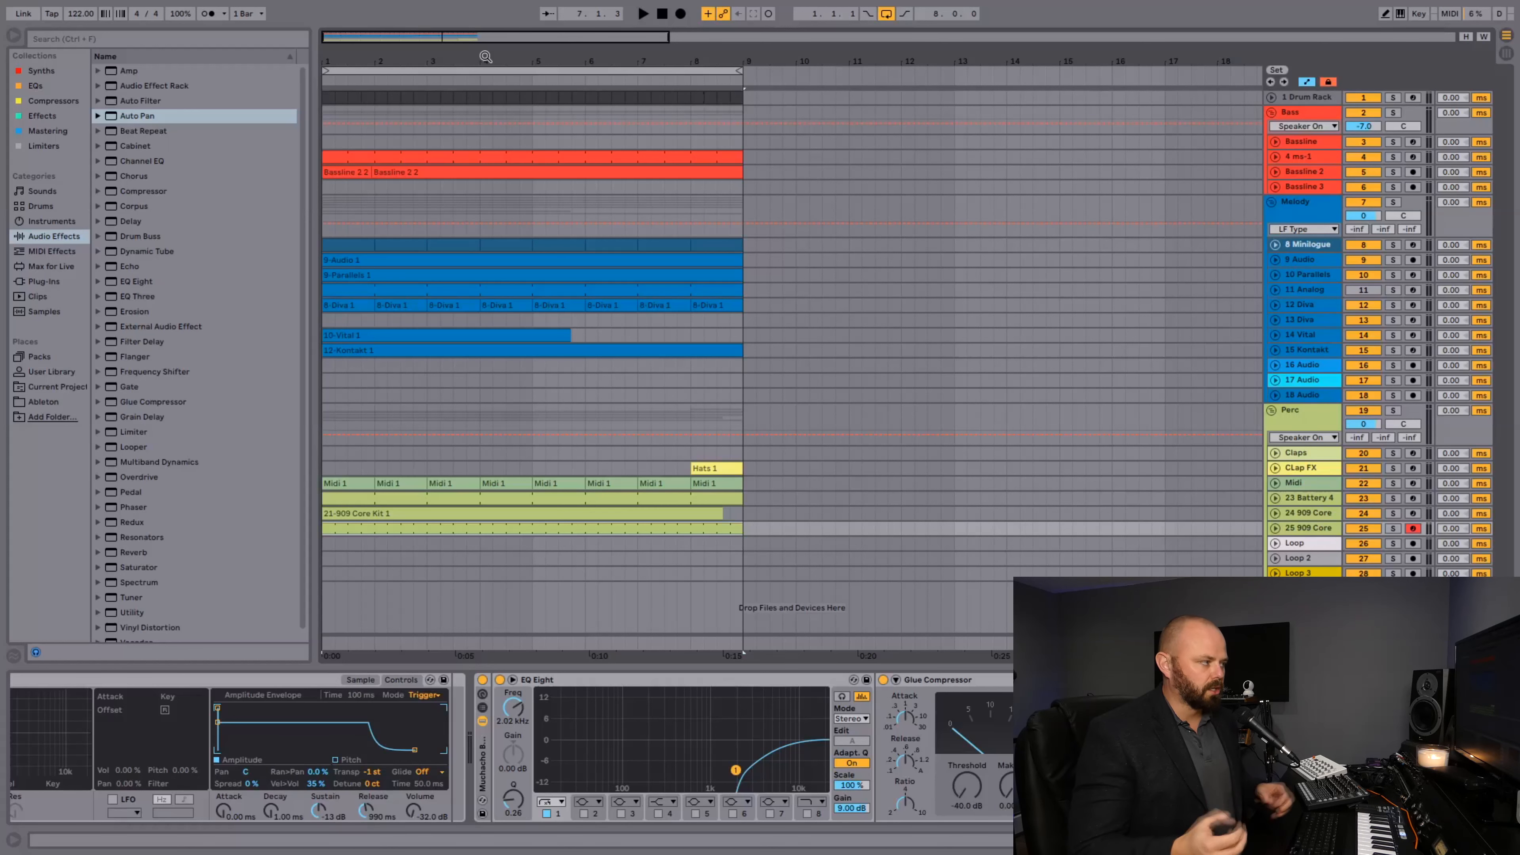
key(Tab)
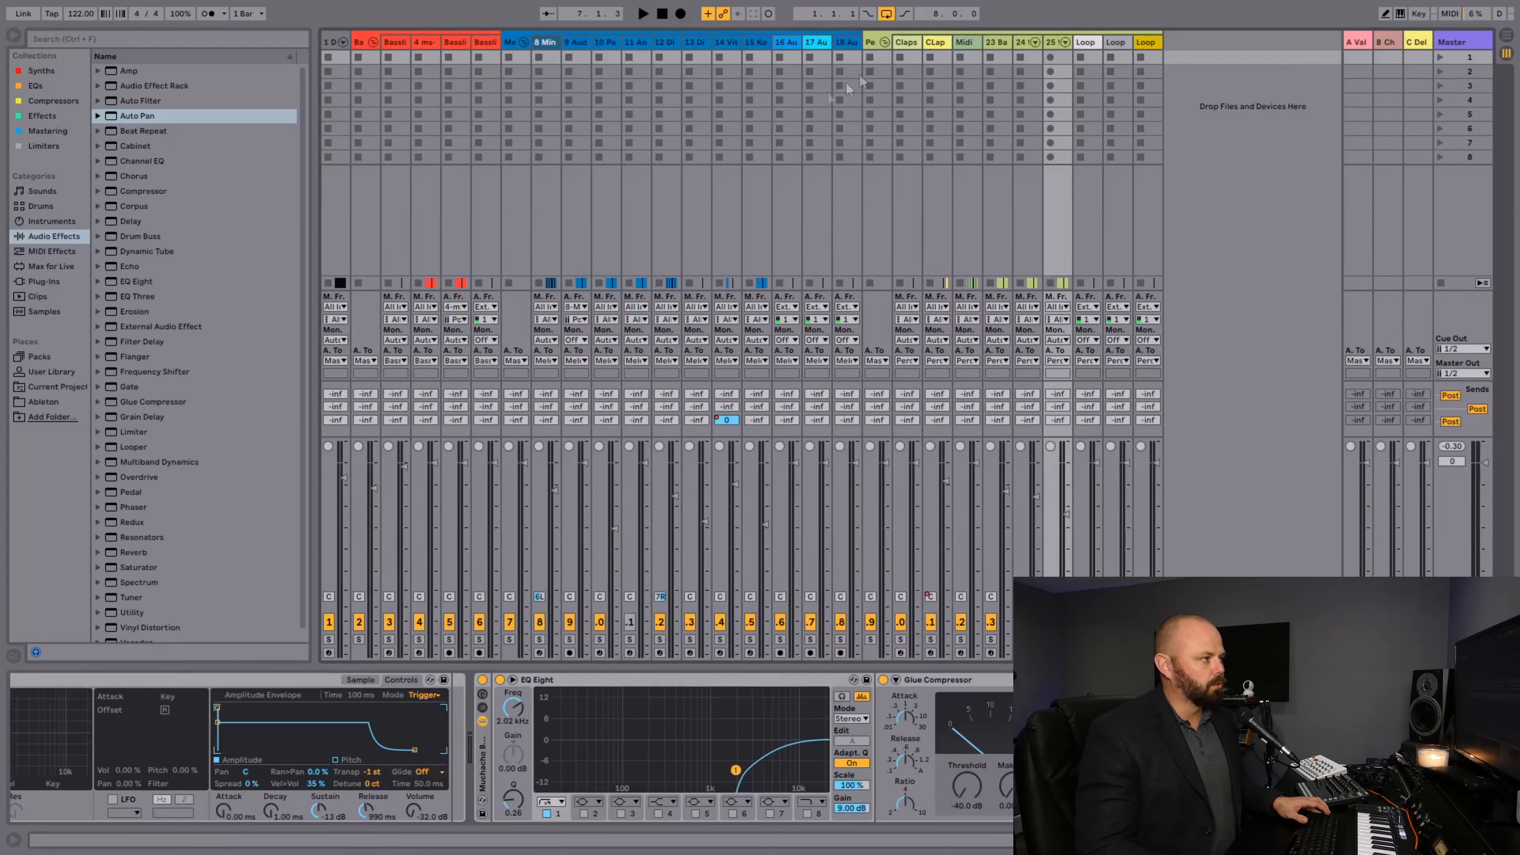
key(Tab)
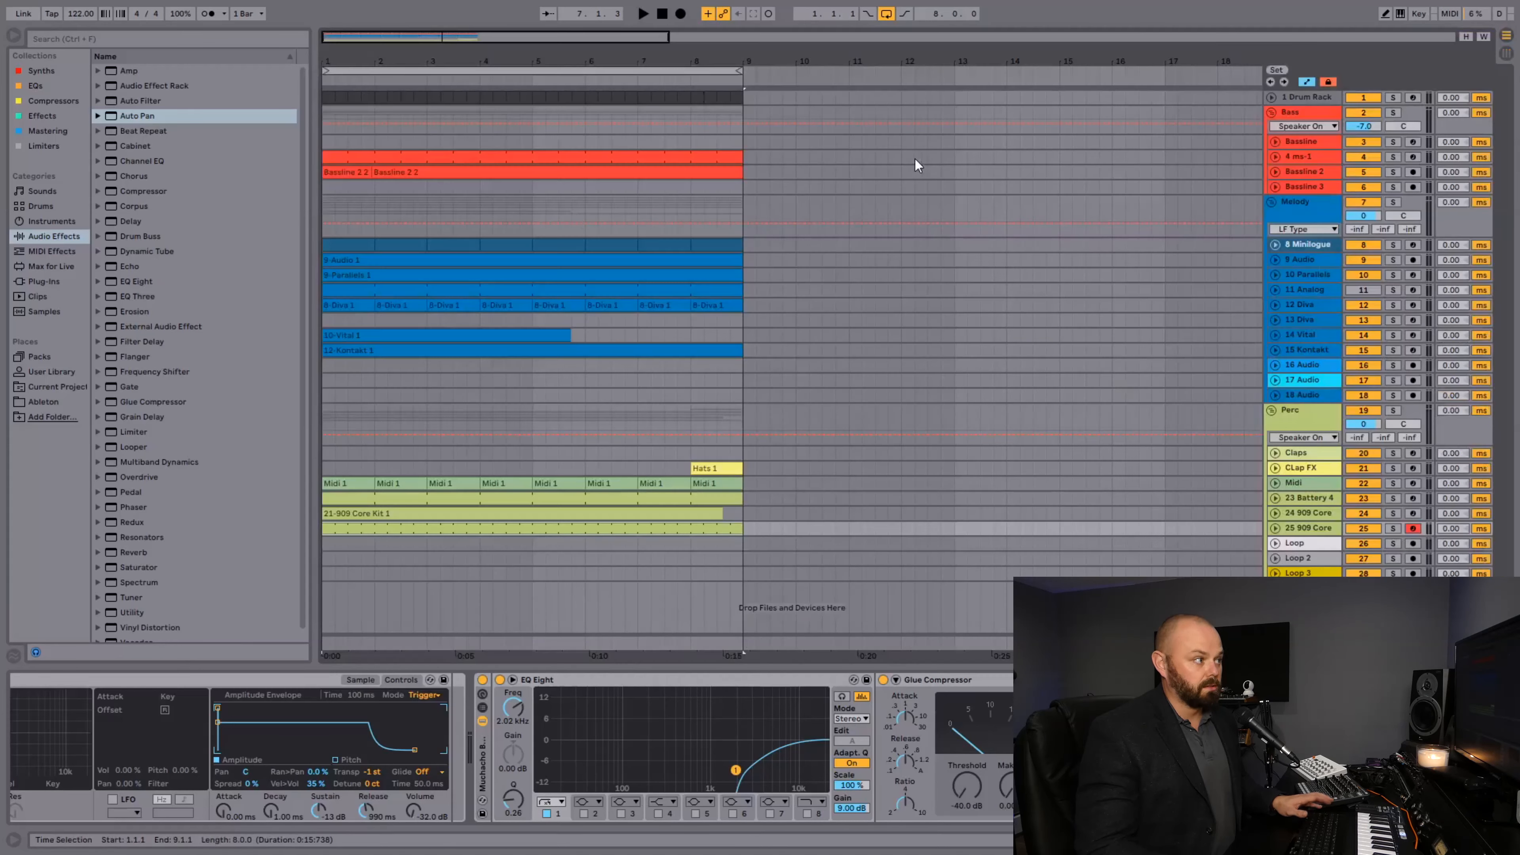
key(Tab)
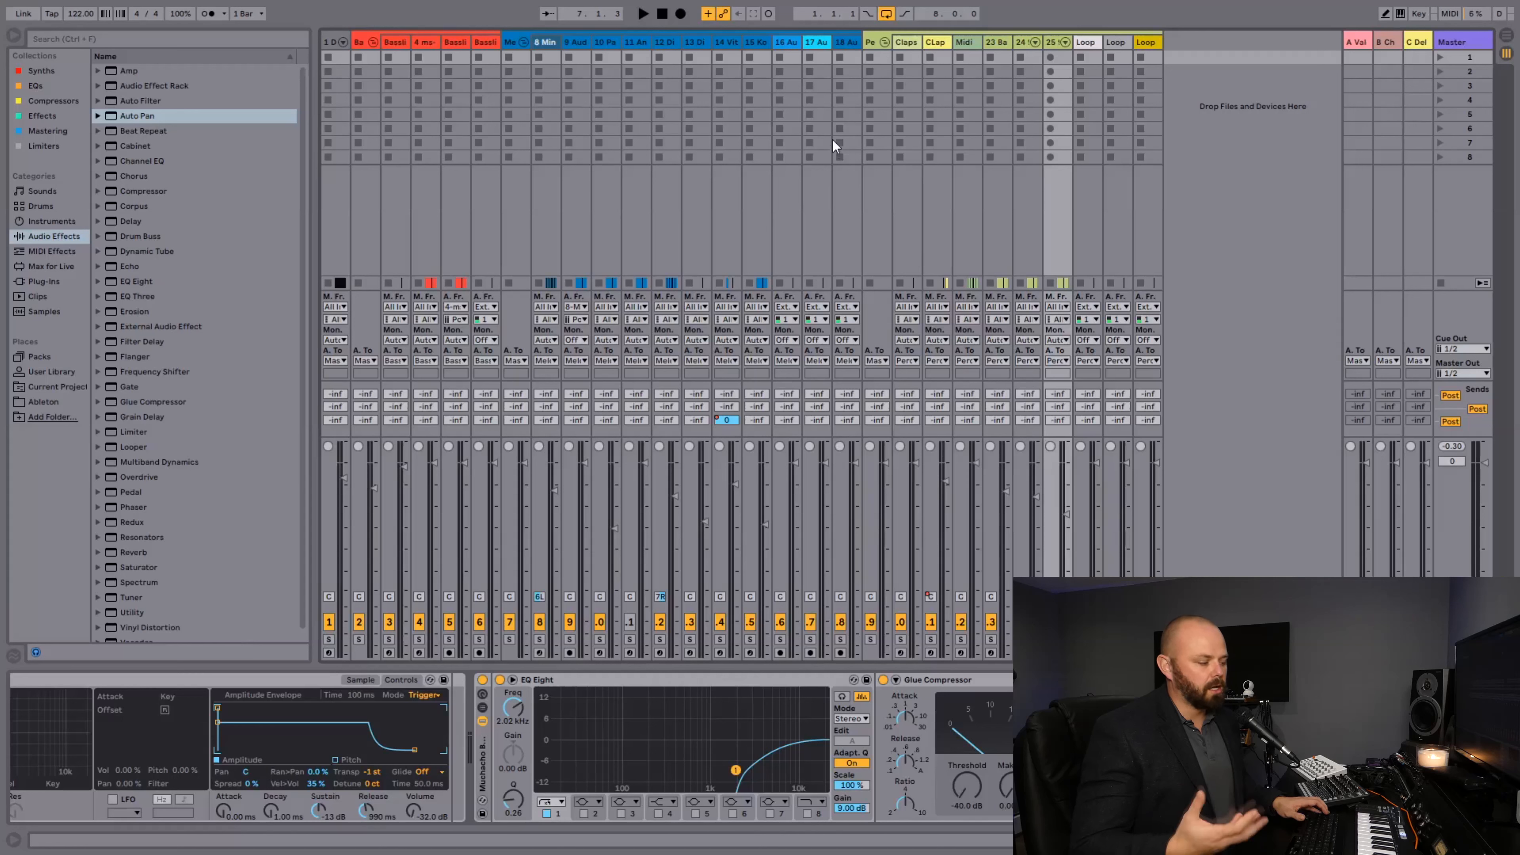
key(Tab)
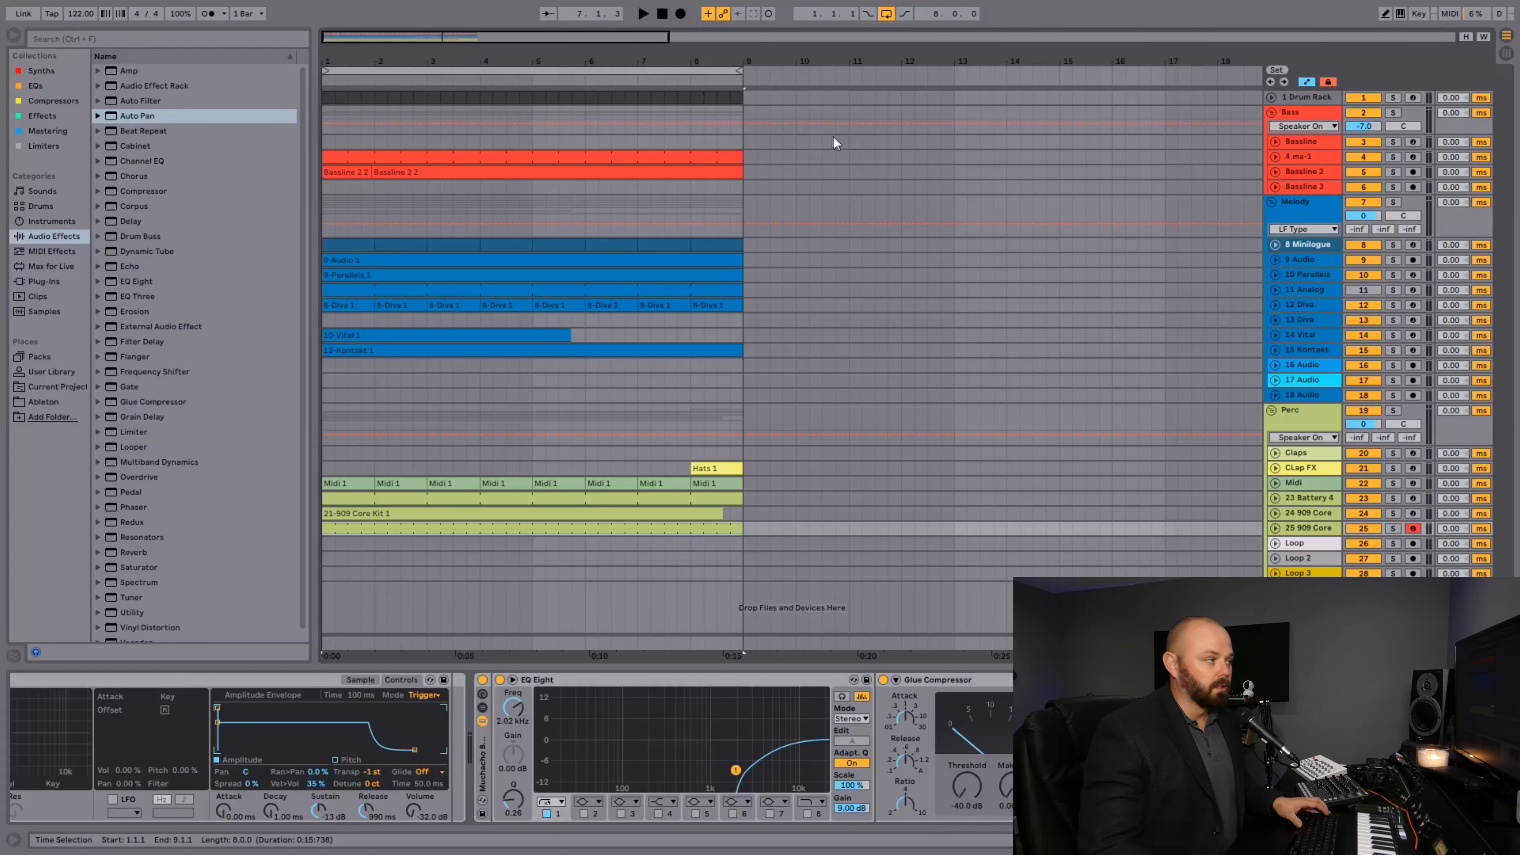
key(Tab)
key(Tab)
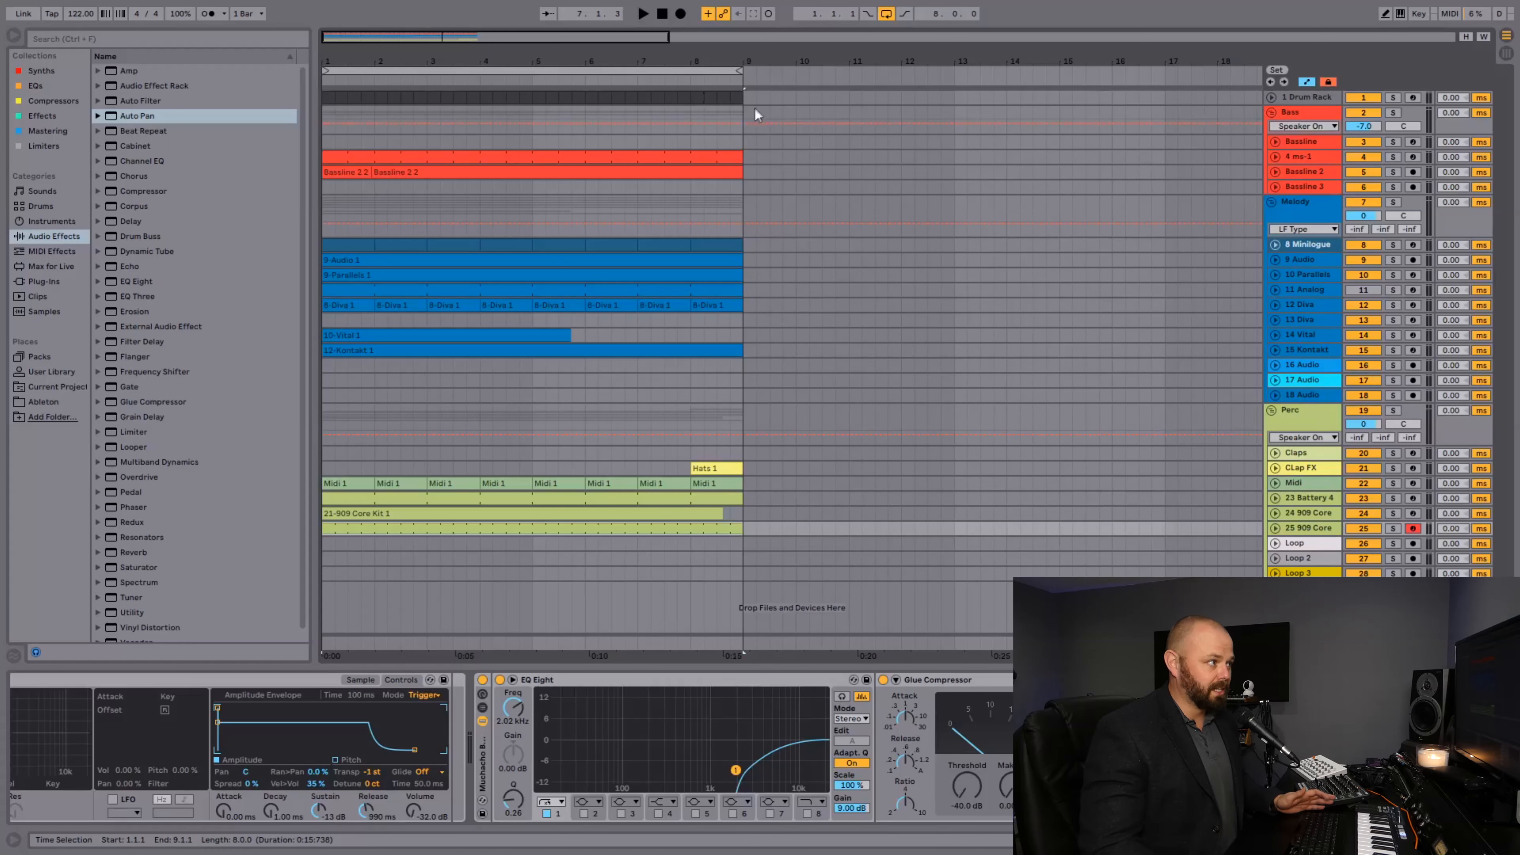
- Duplicate the eight-bar loop on all tracks to bars 9 through 16, and undo the duplication
drag(745, 104, 255, 704)
key(ctrl+d)
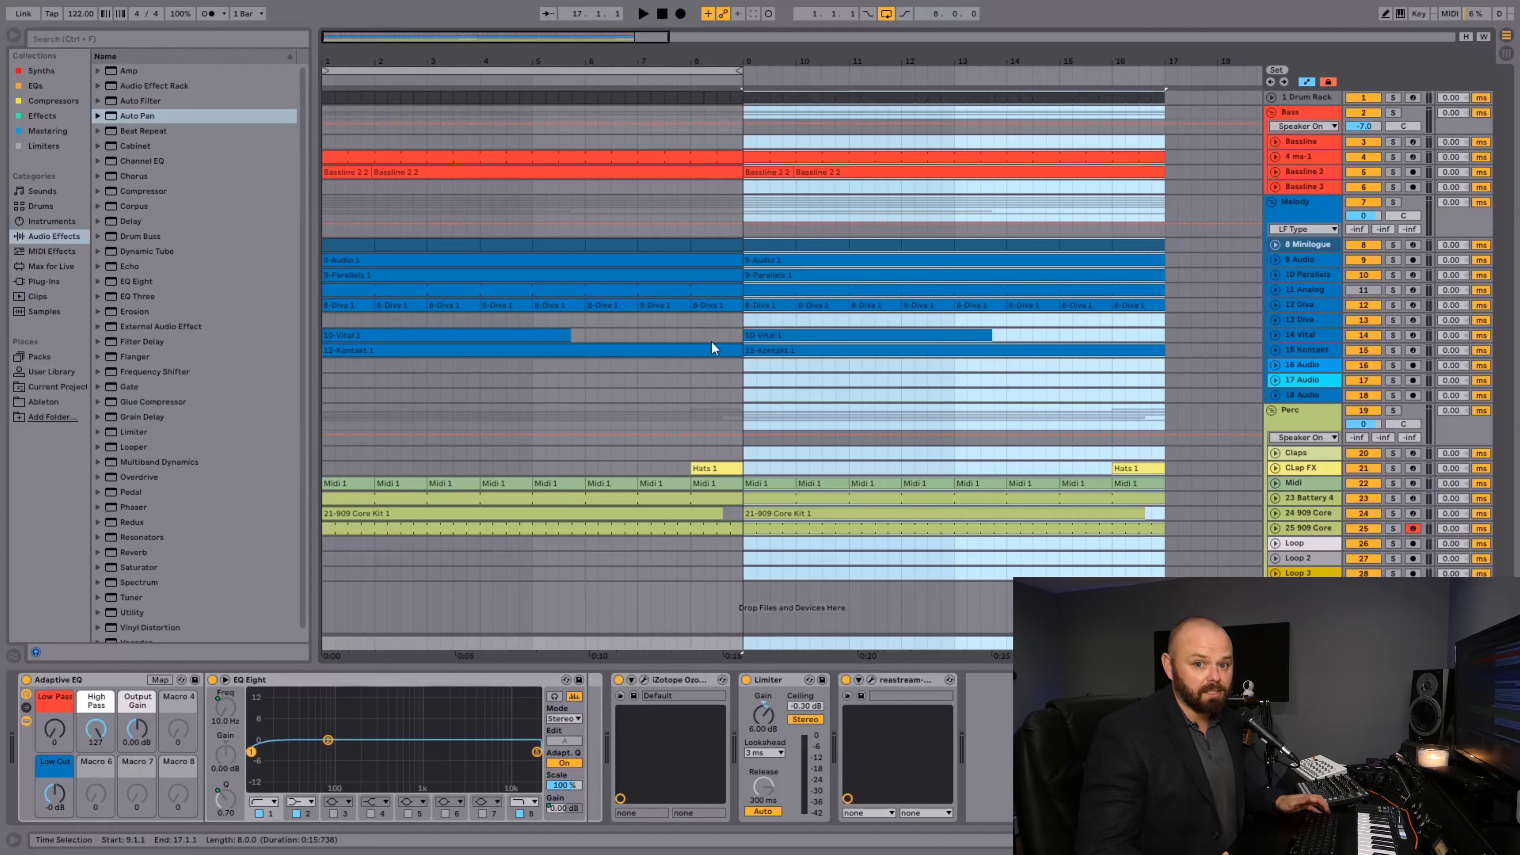
click(705, 378)
click(736, 95)
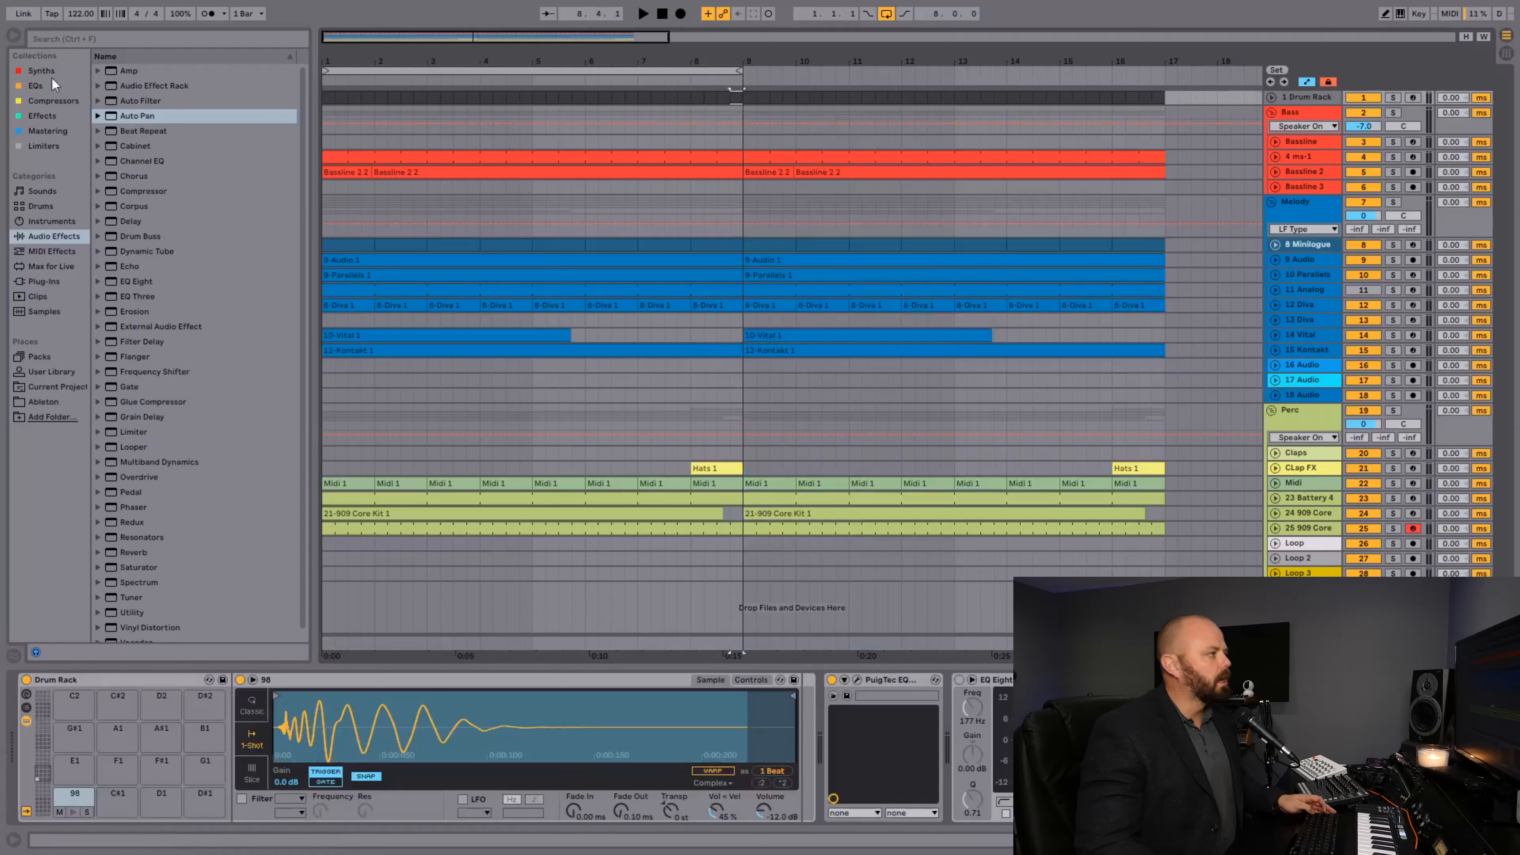
shift+click(331, 99)
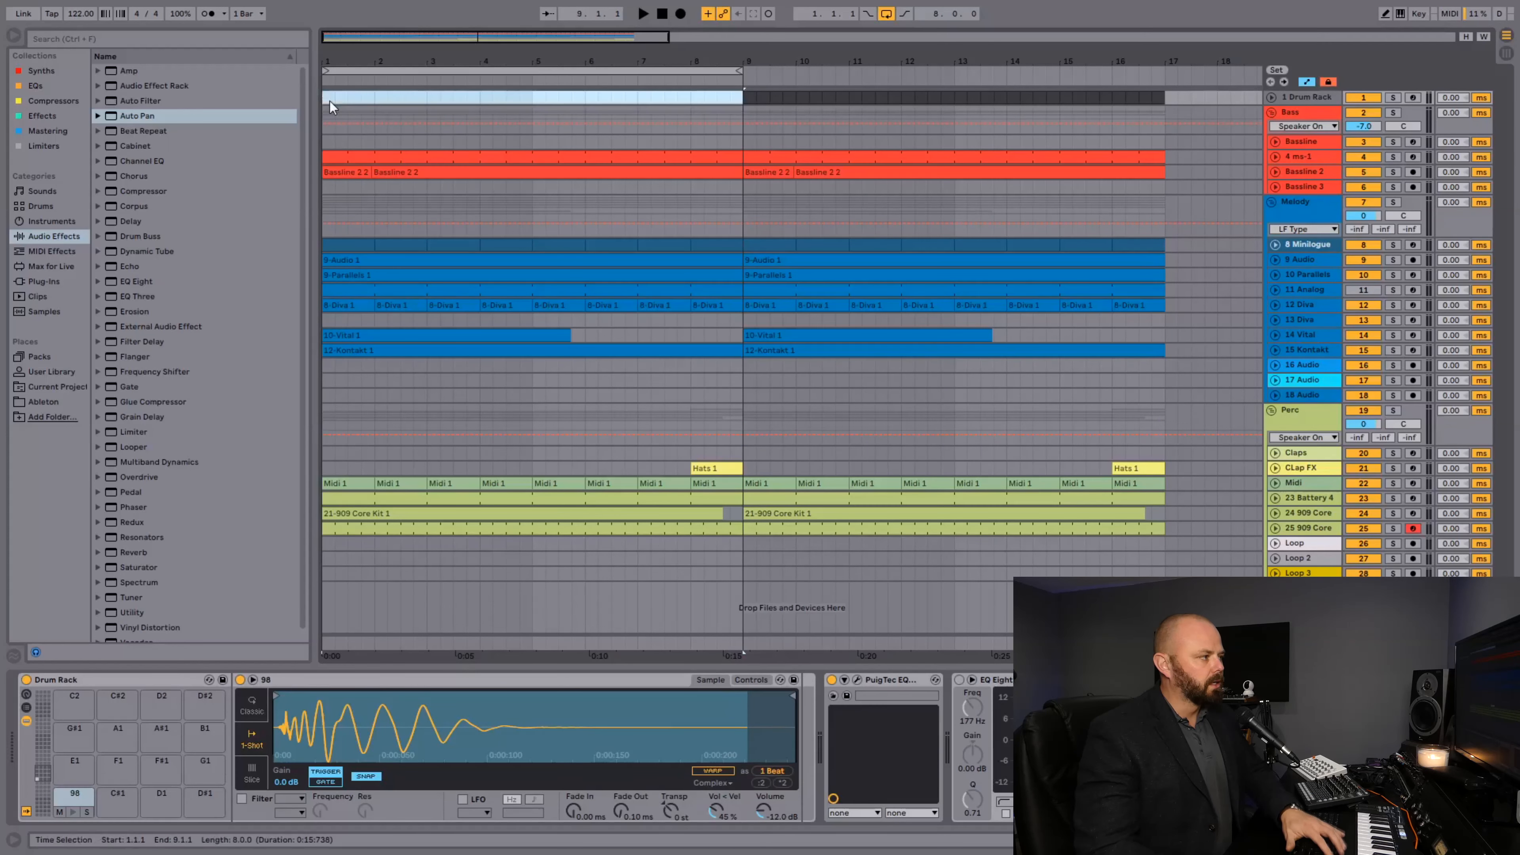
key(ctrl+z)
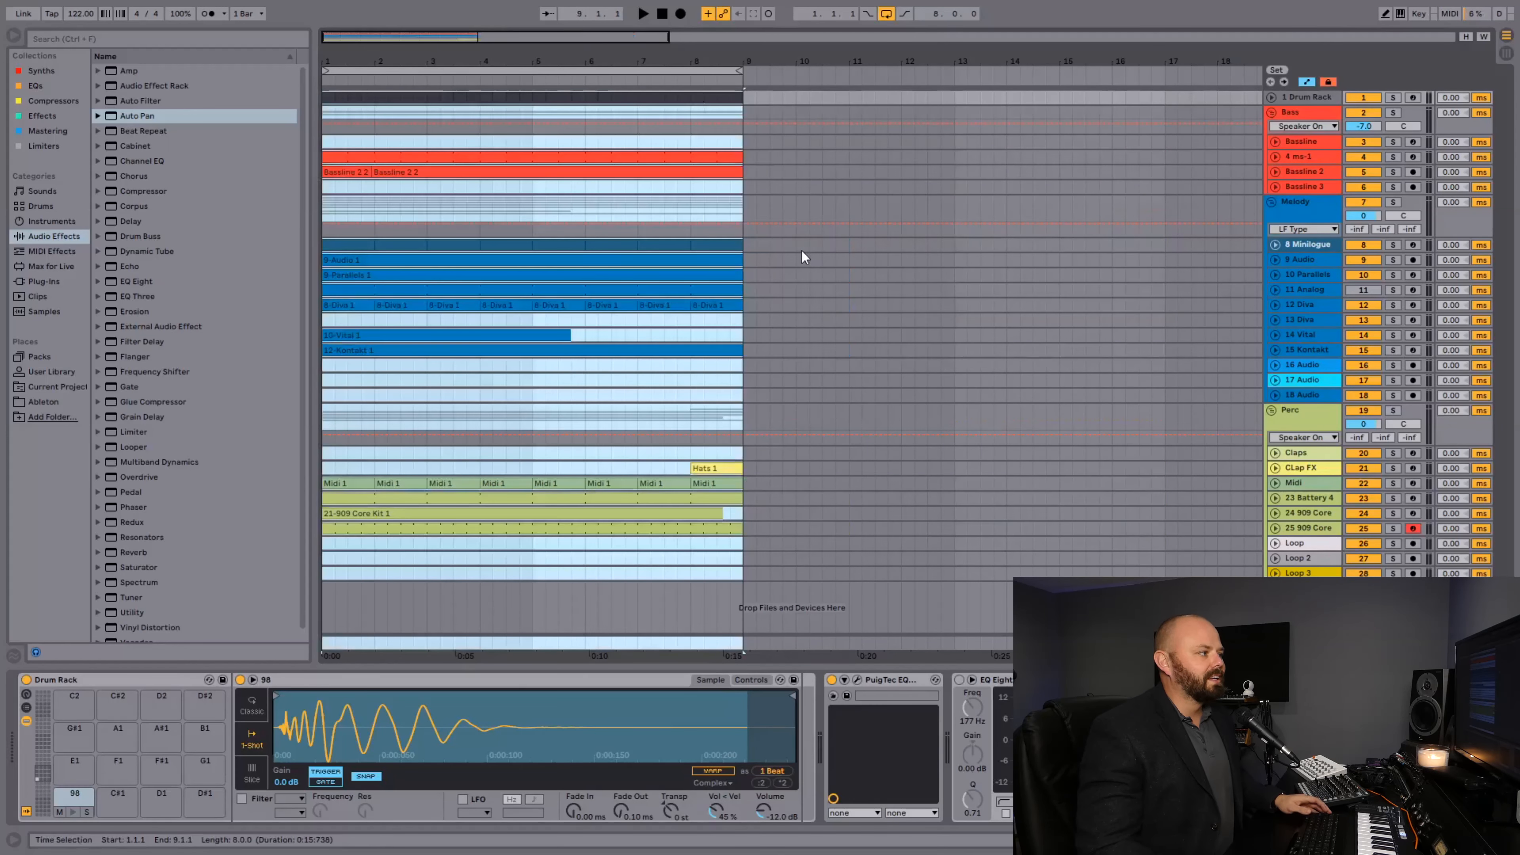
- Select the eight-bar section across all tracks in the Arrangement view and clear the selection
key(Tab)
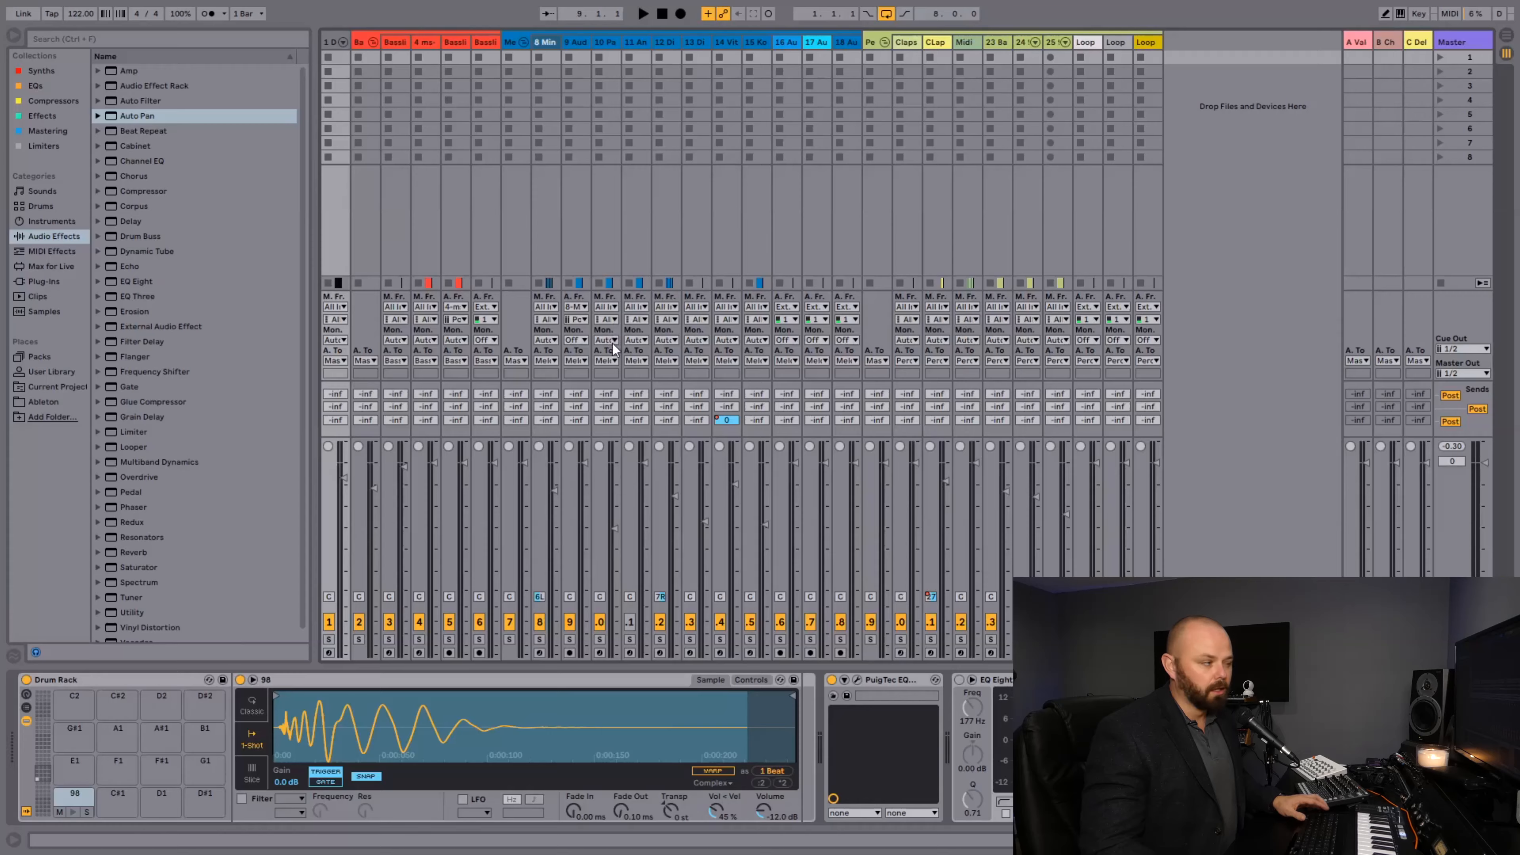
key(Tab)
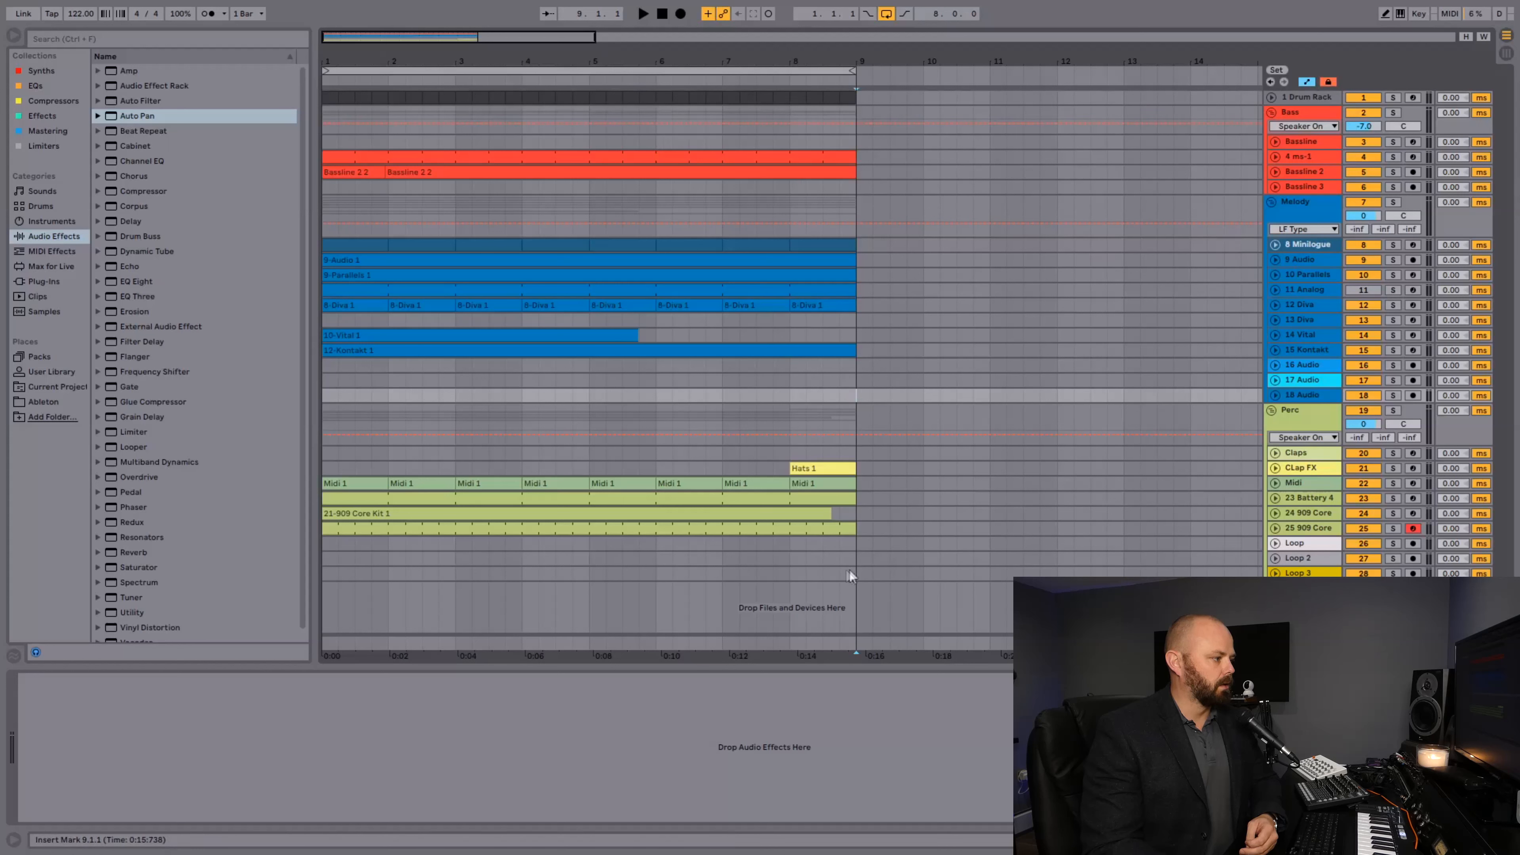
drag(852, 570, 326, 99)
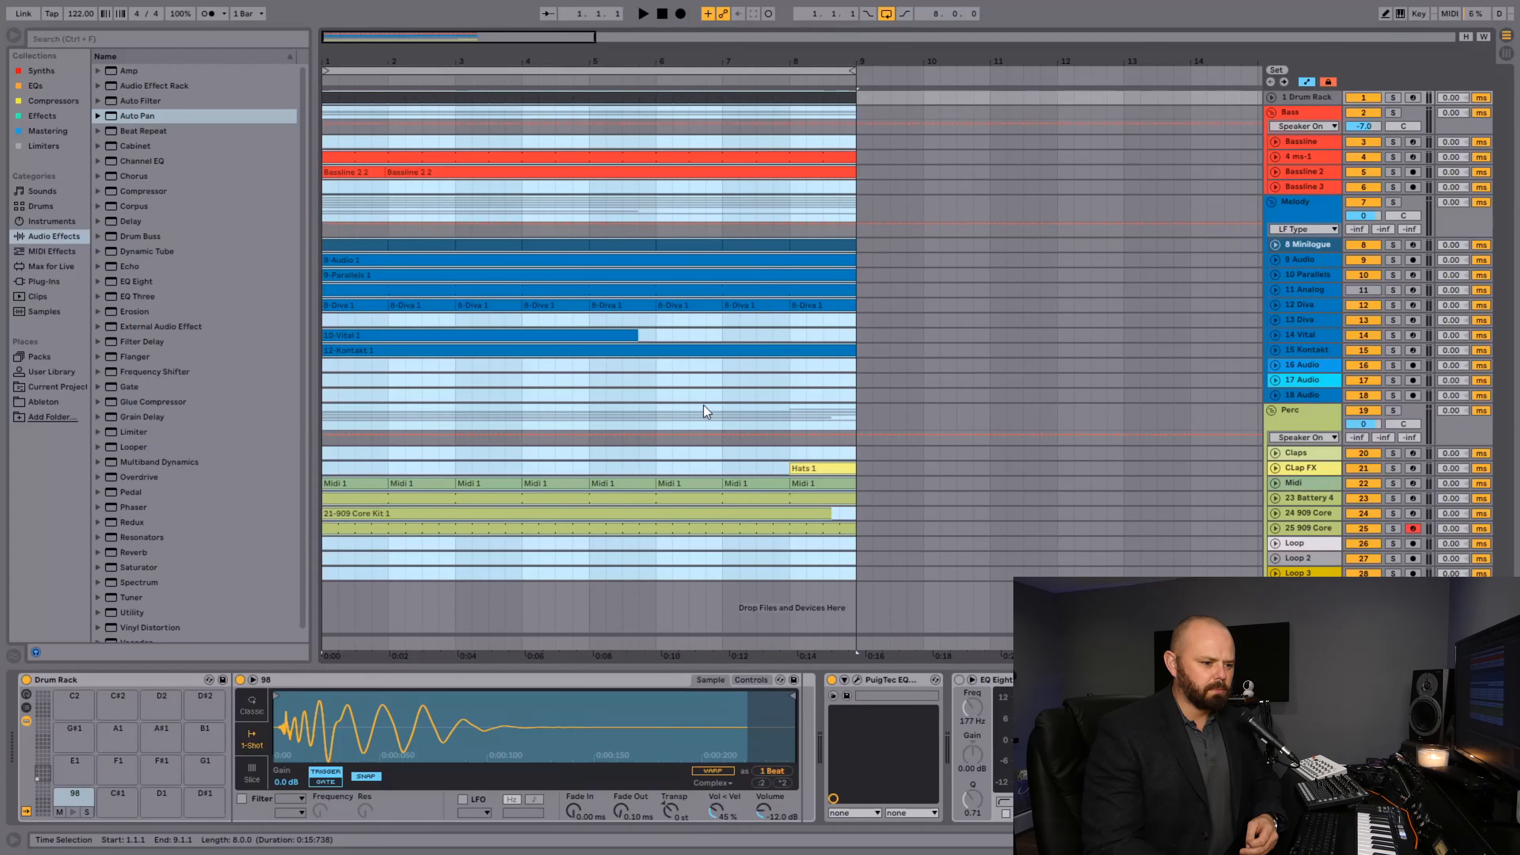
click(858, 381)
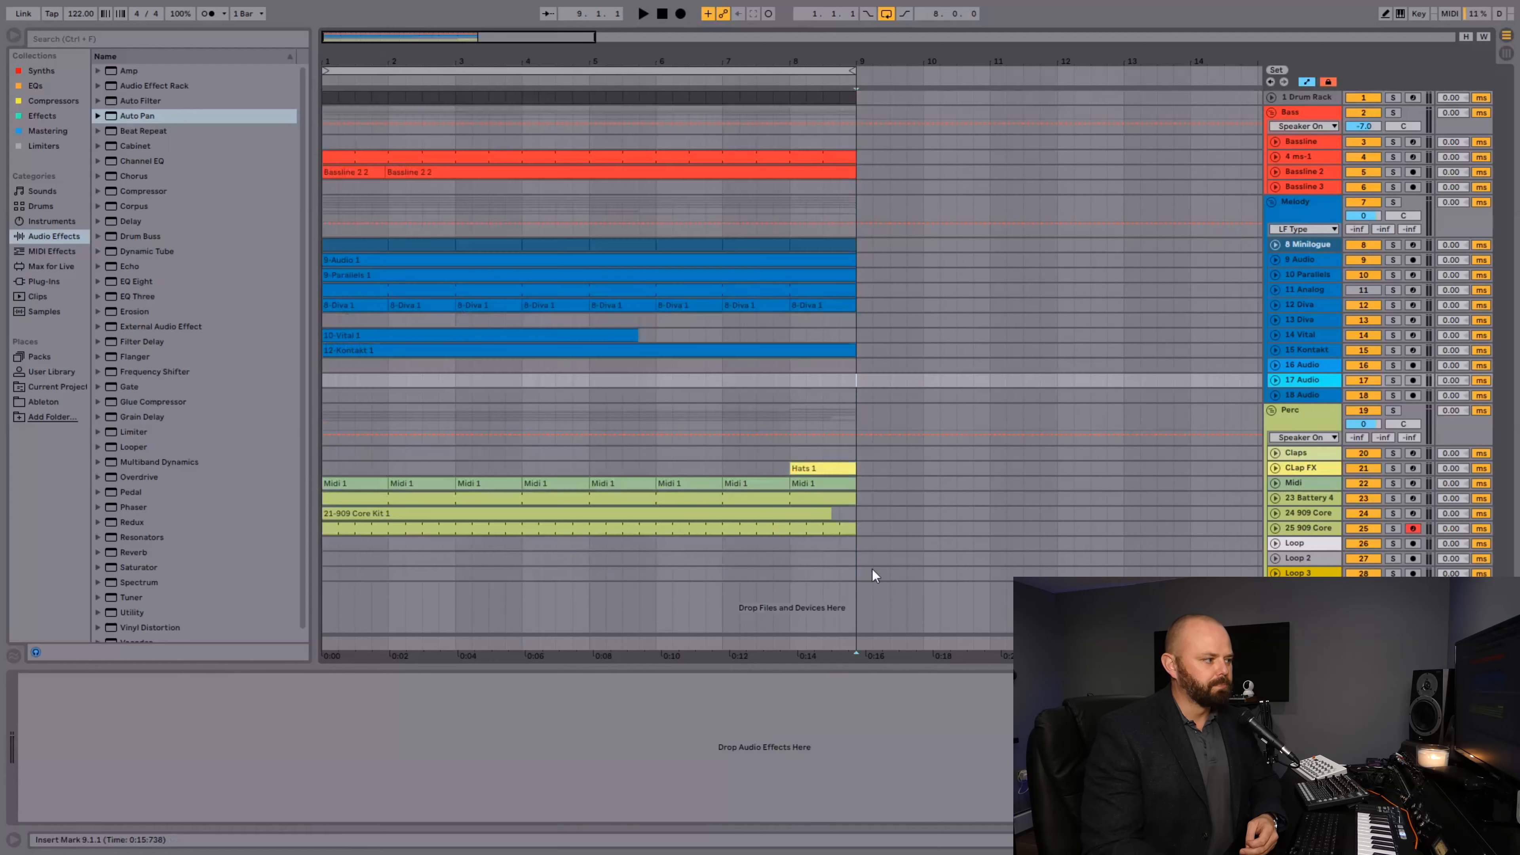
drag(856, 574, 116, 7)
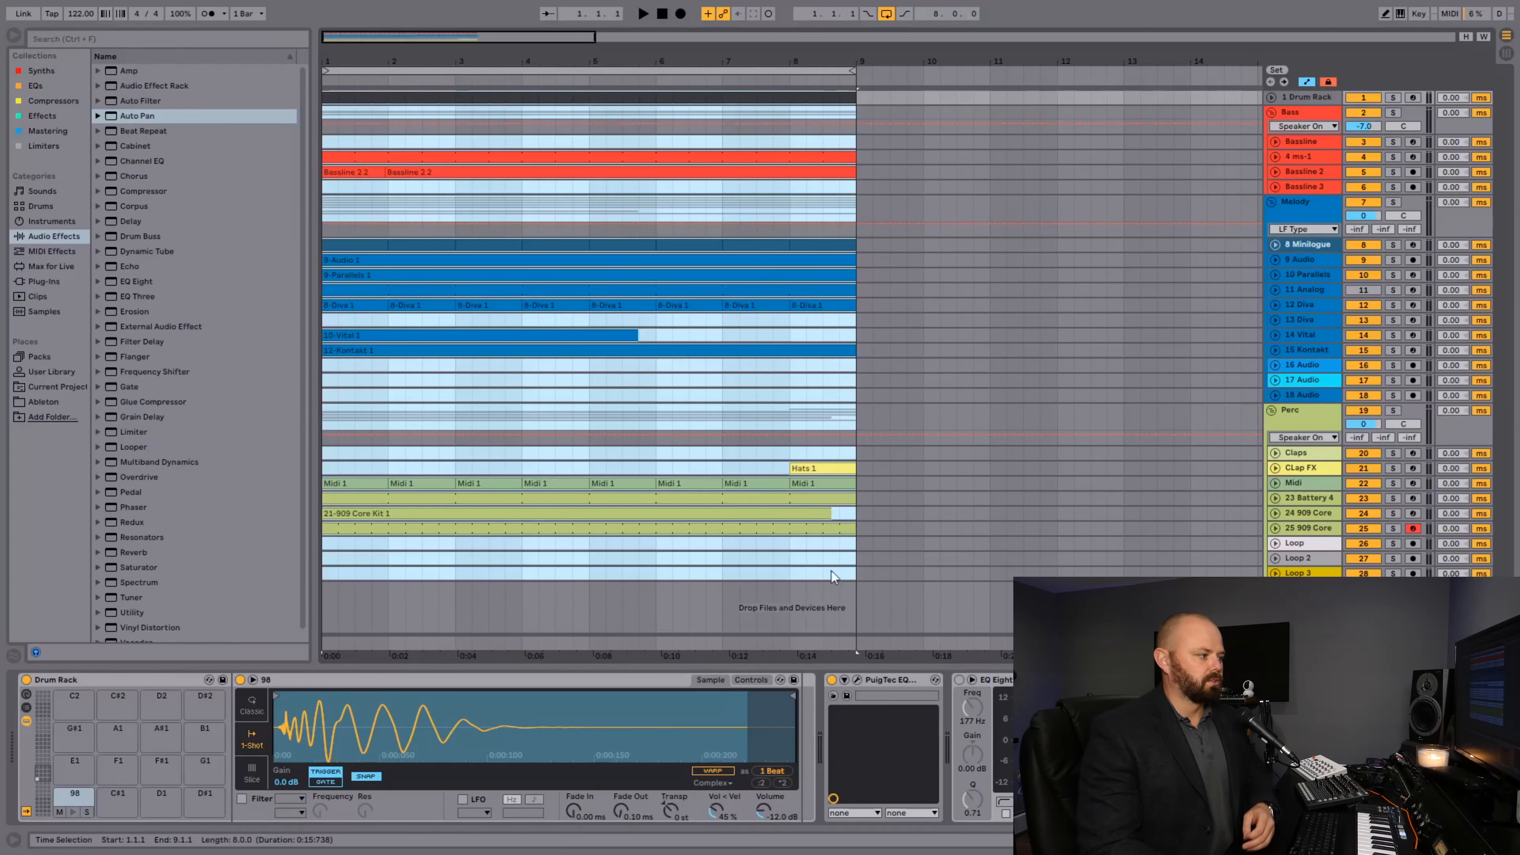
click(851, 570)
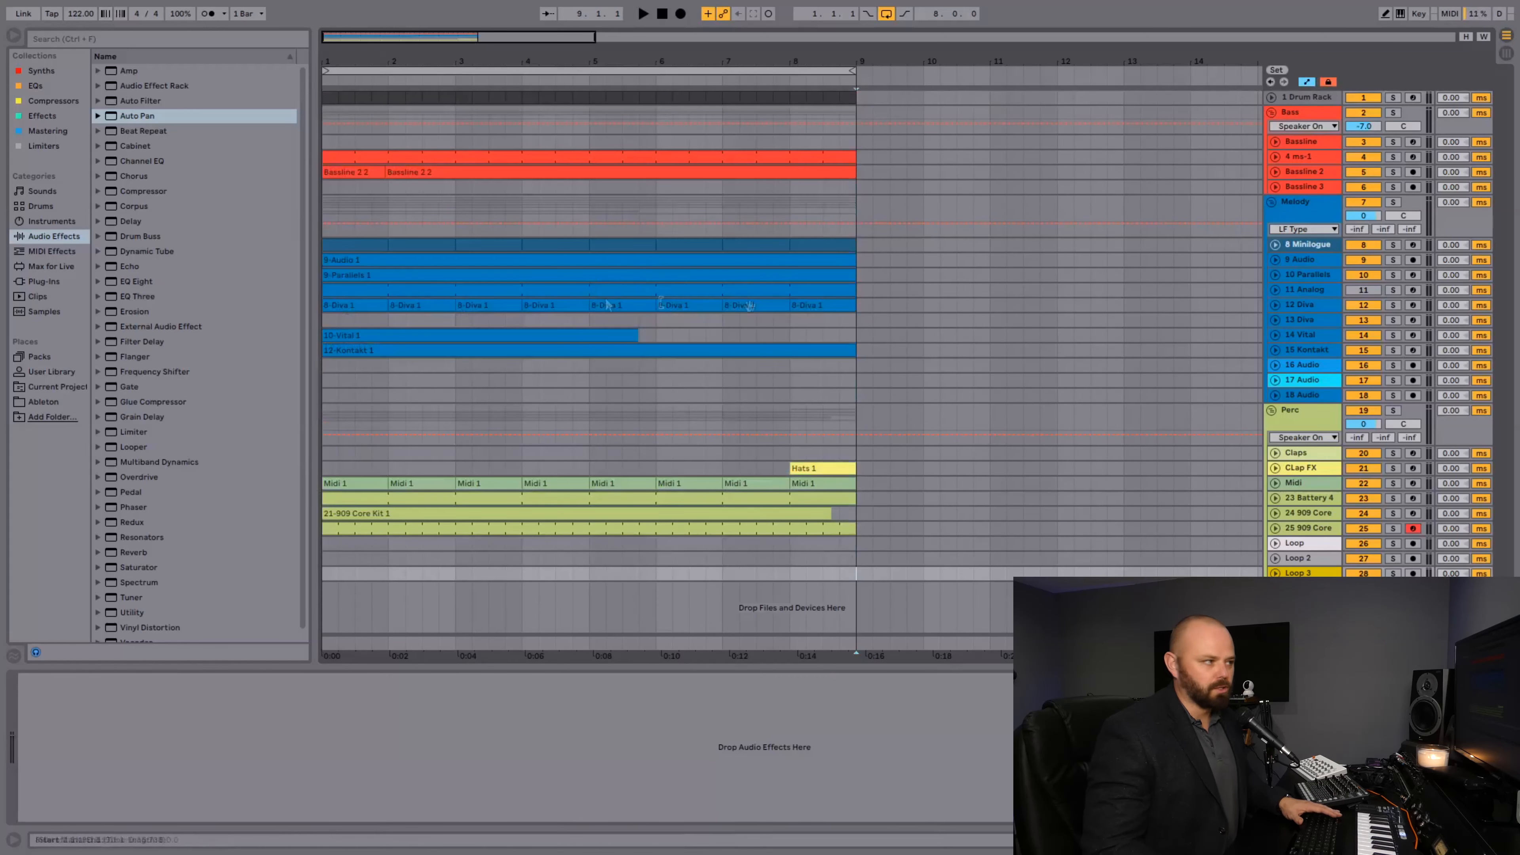
- Play the loop from bar 1 with the Perc group muted and again with it unmuted
click(1361, 422)
key(space)
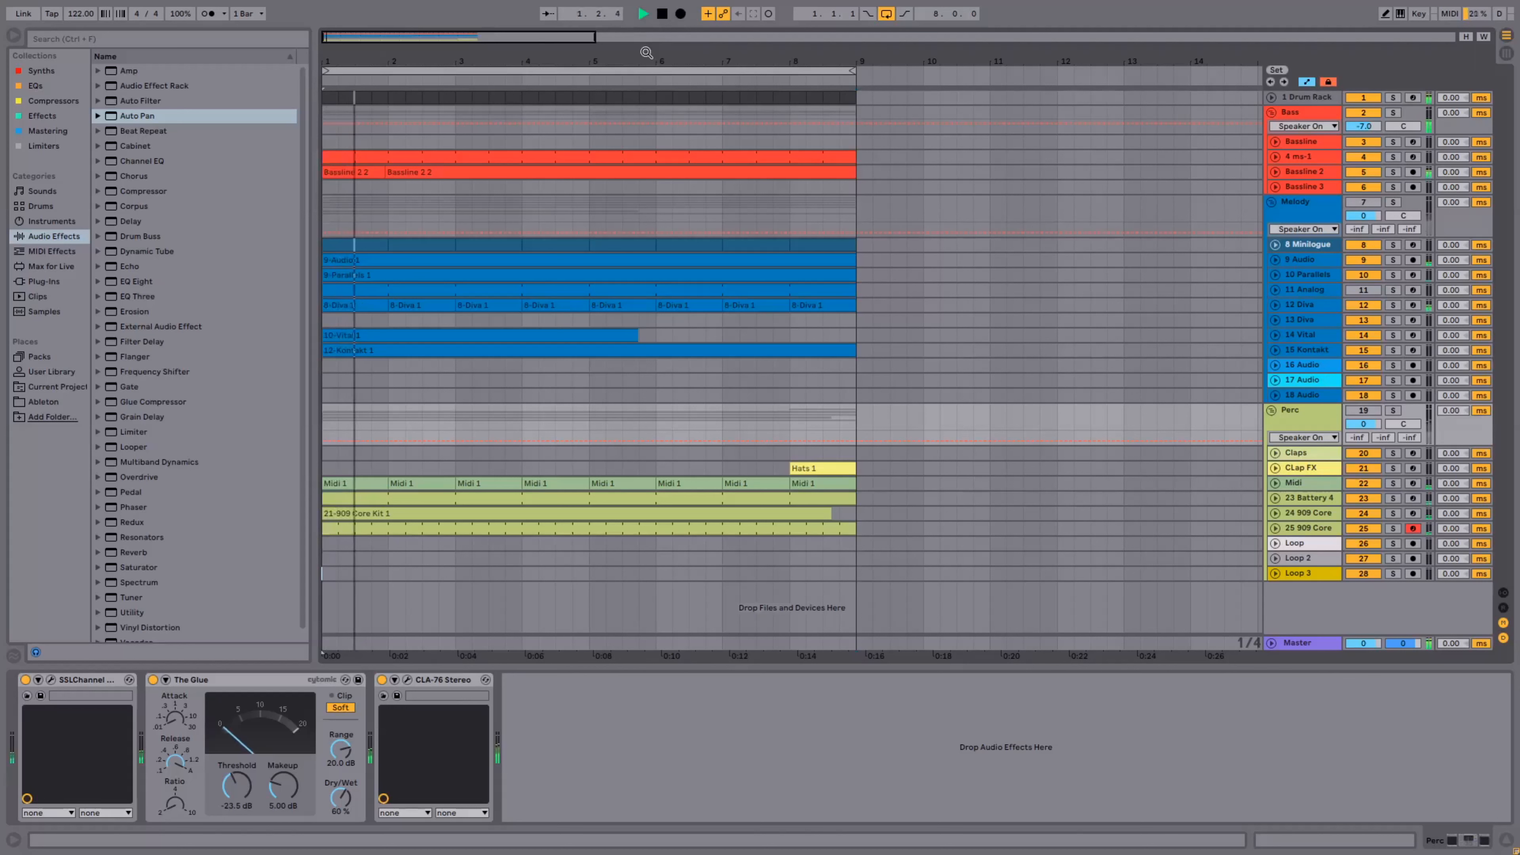
key(space)
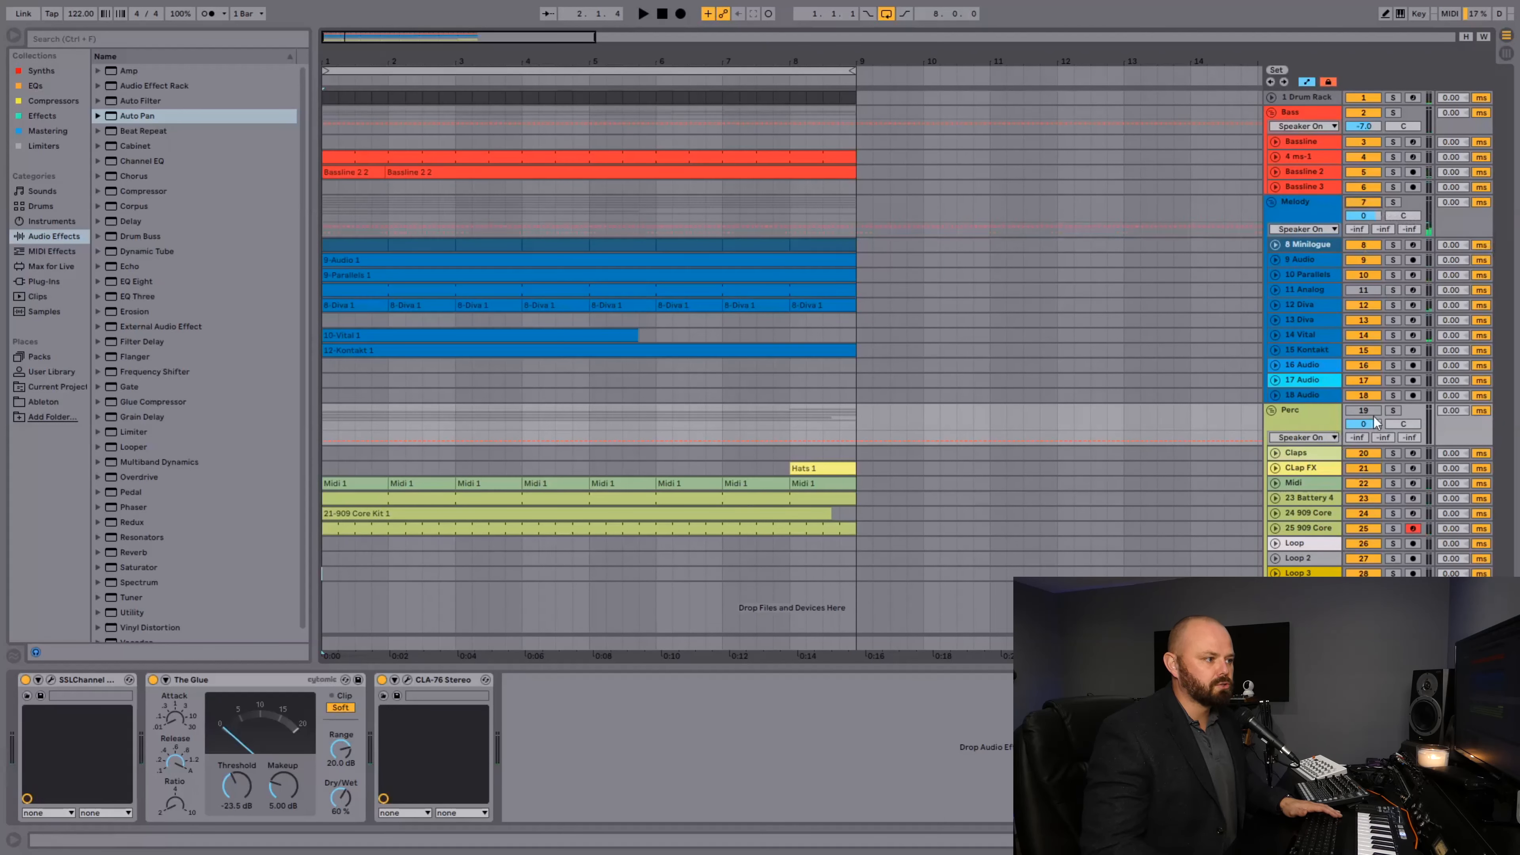
key(space)
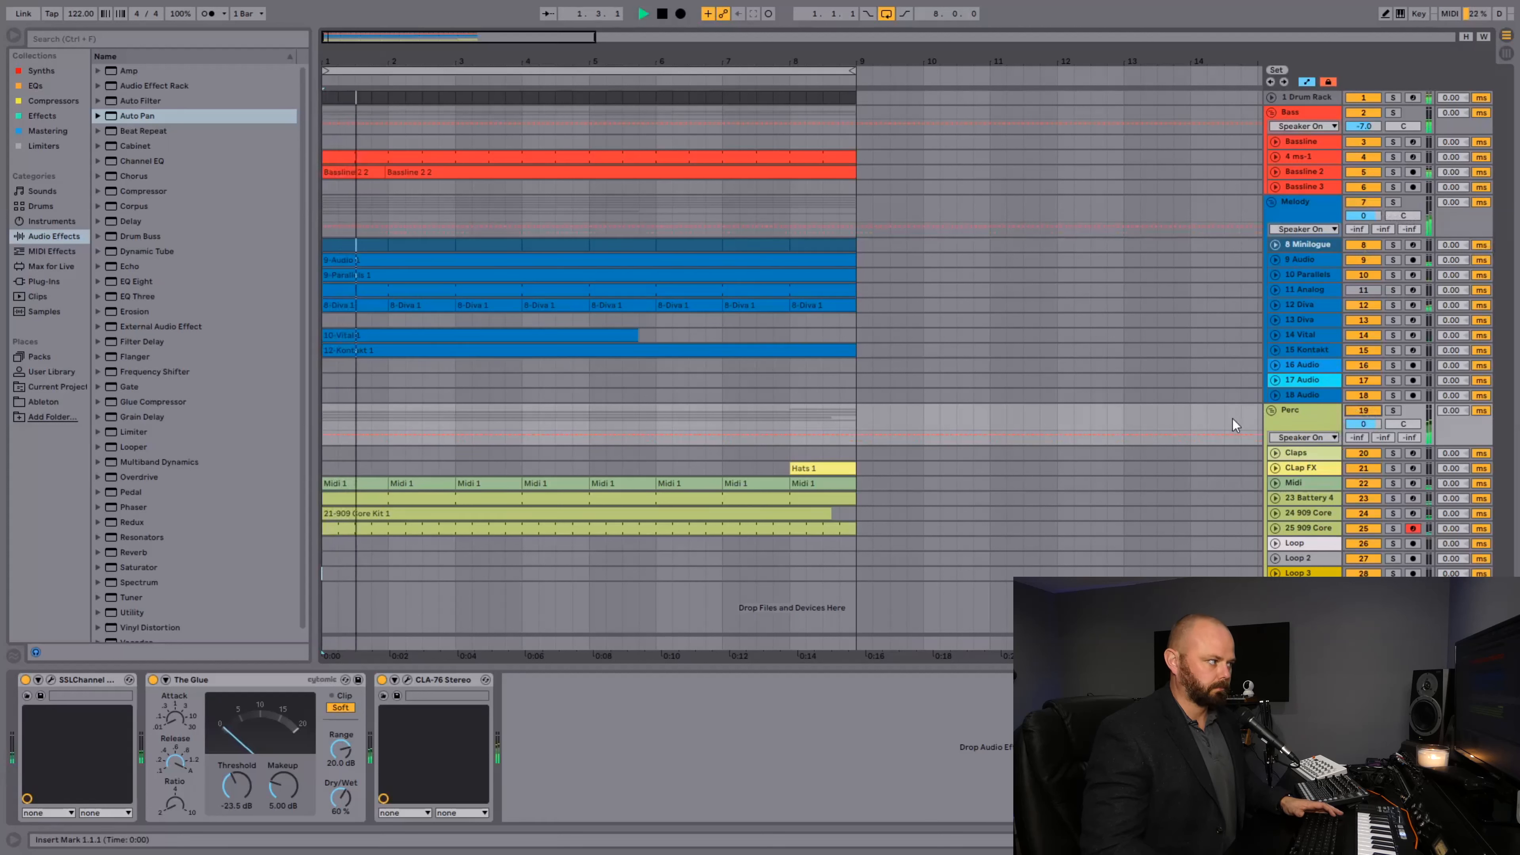
key(space)
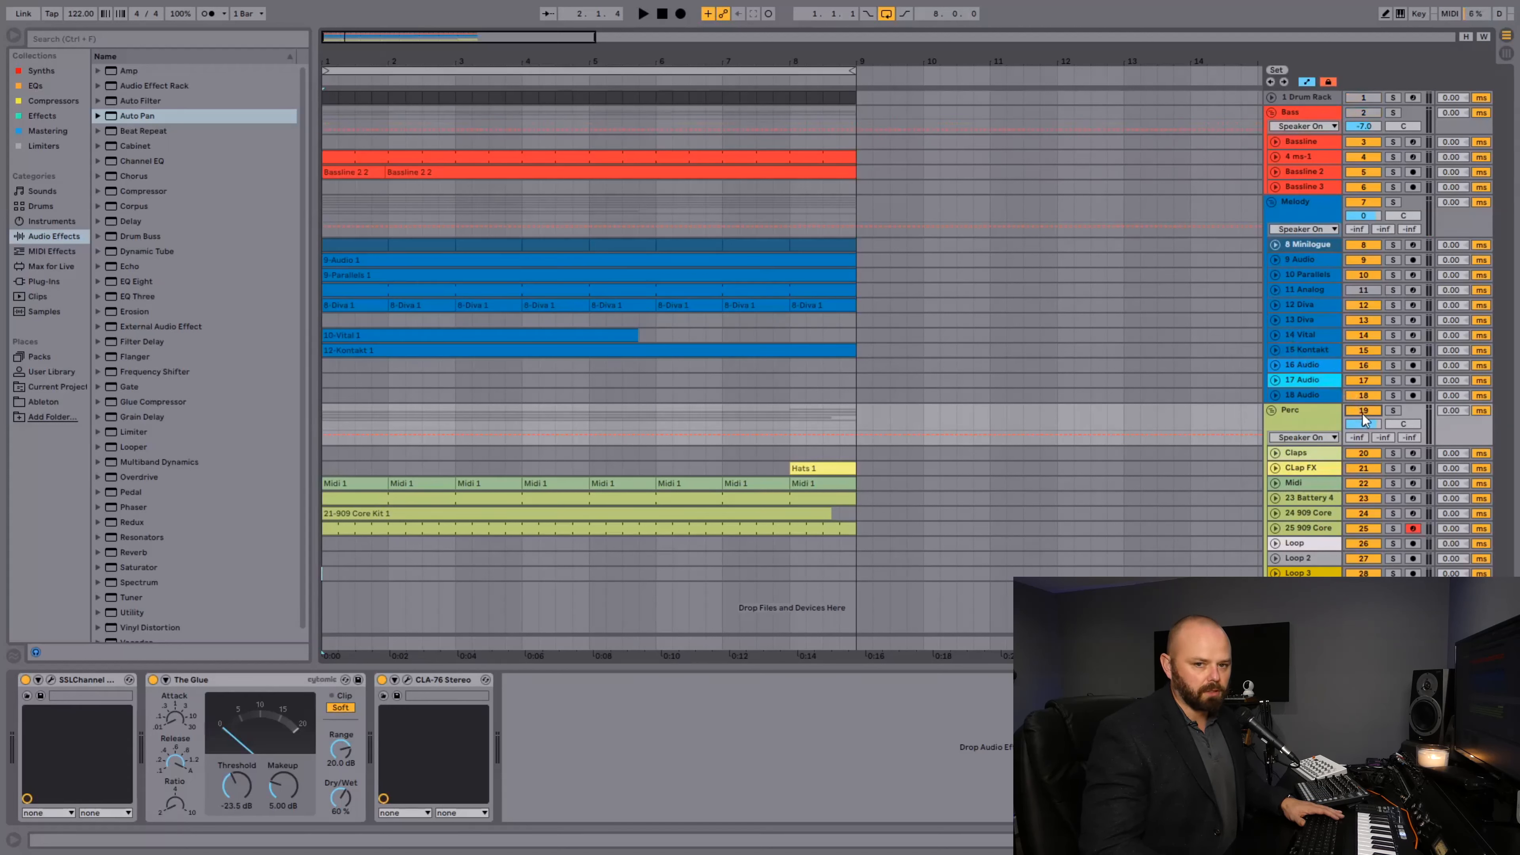
- Play the loop with the Perc group, 8 Minilogue, 9 Audio and 12 Diva tracks muted
key(space)
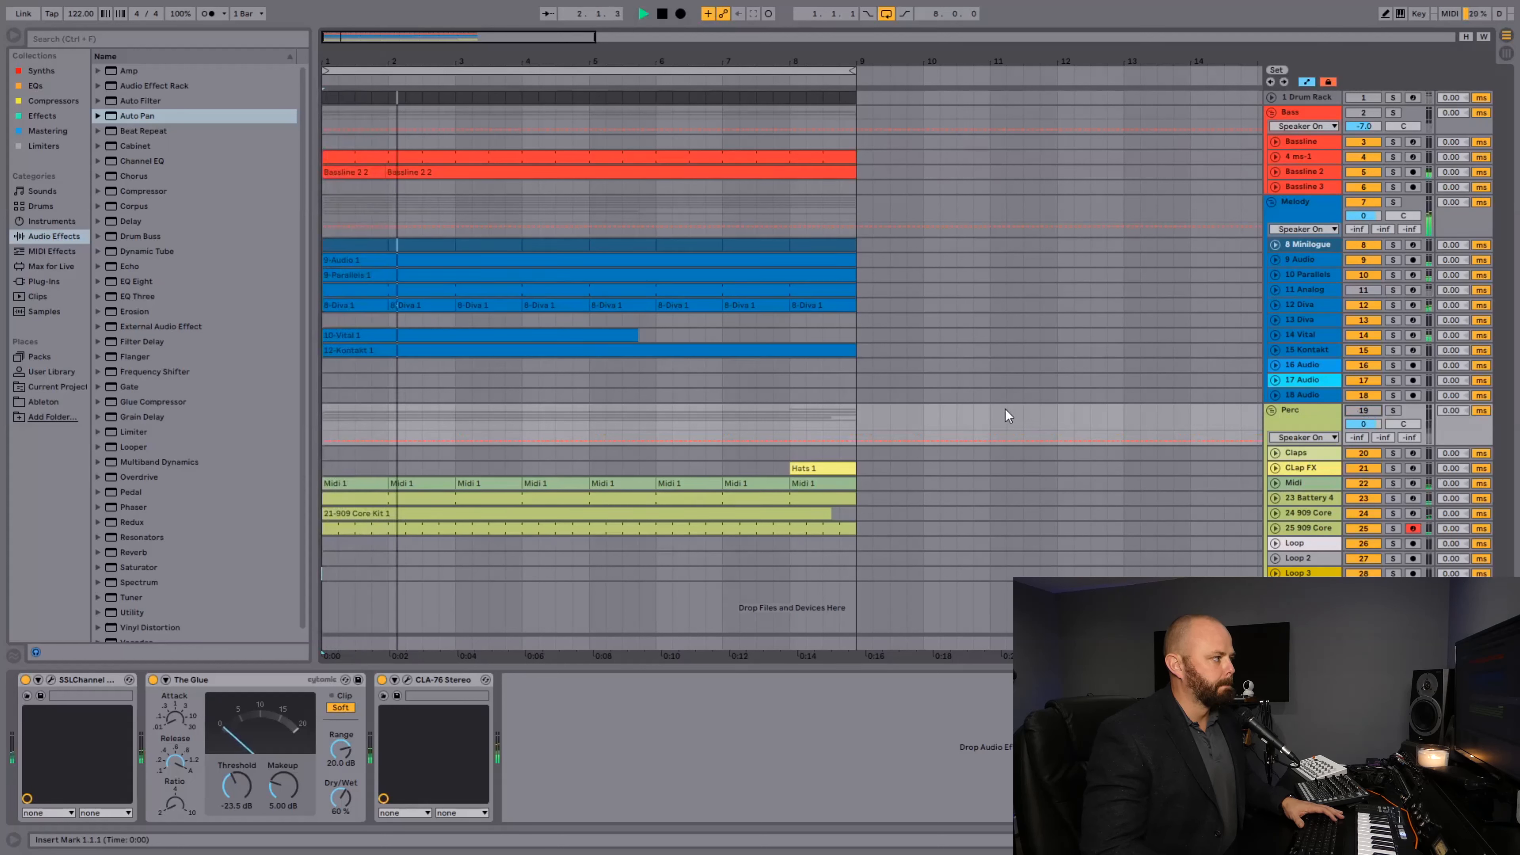
key(space)
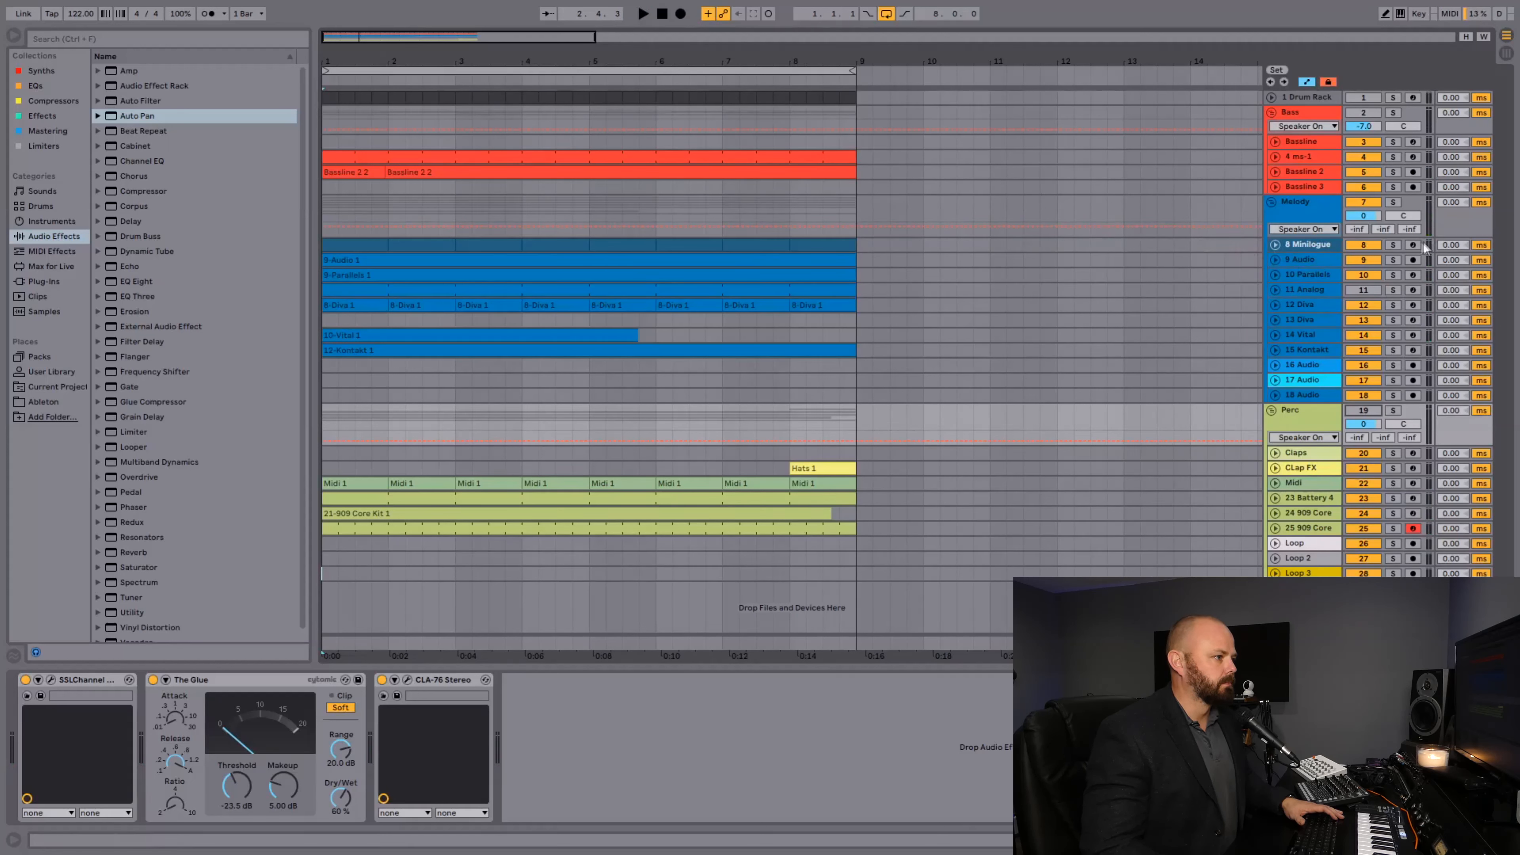
key(space)
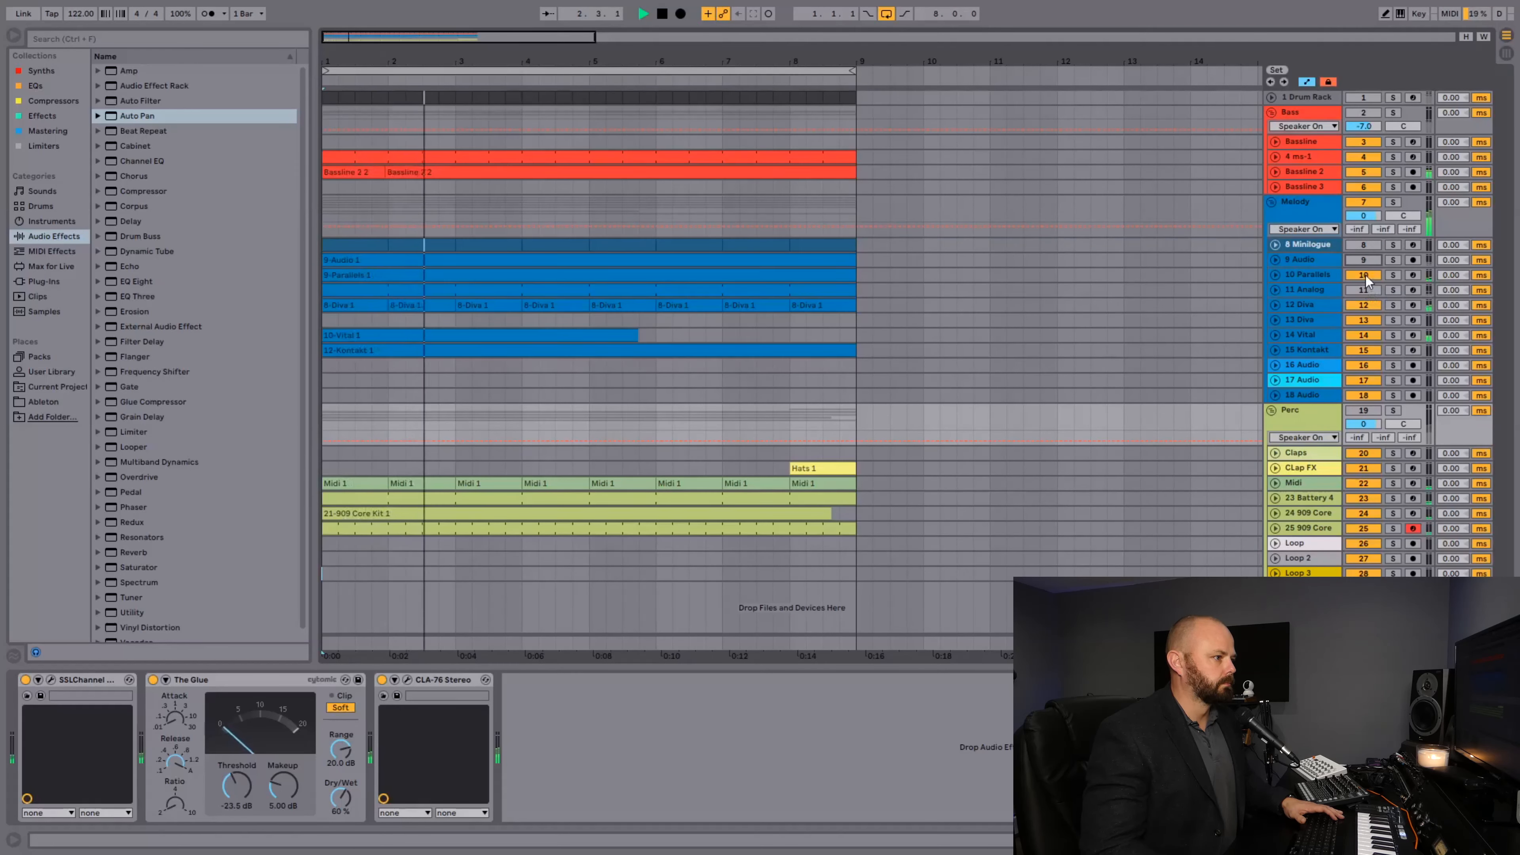
click(1367, 336)
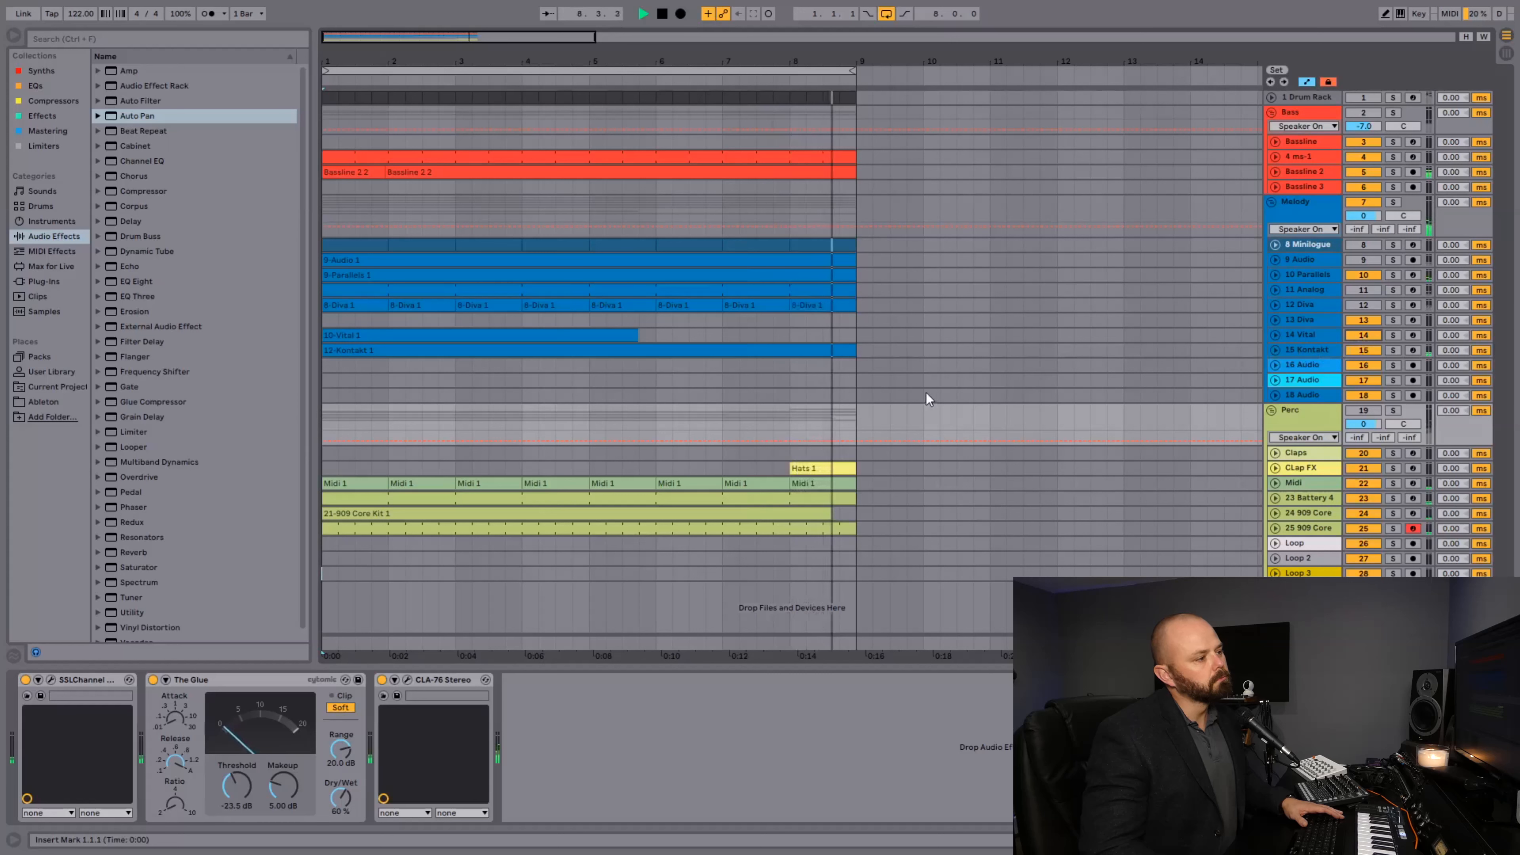
key(space)
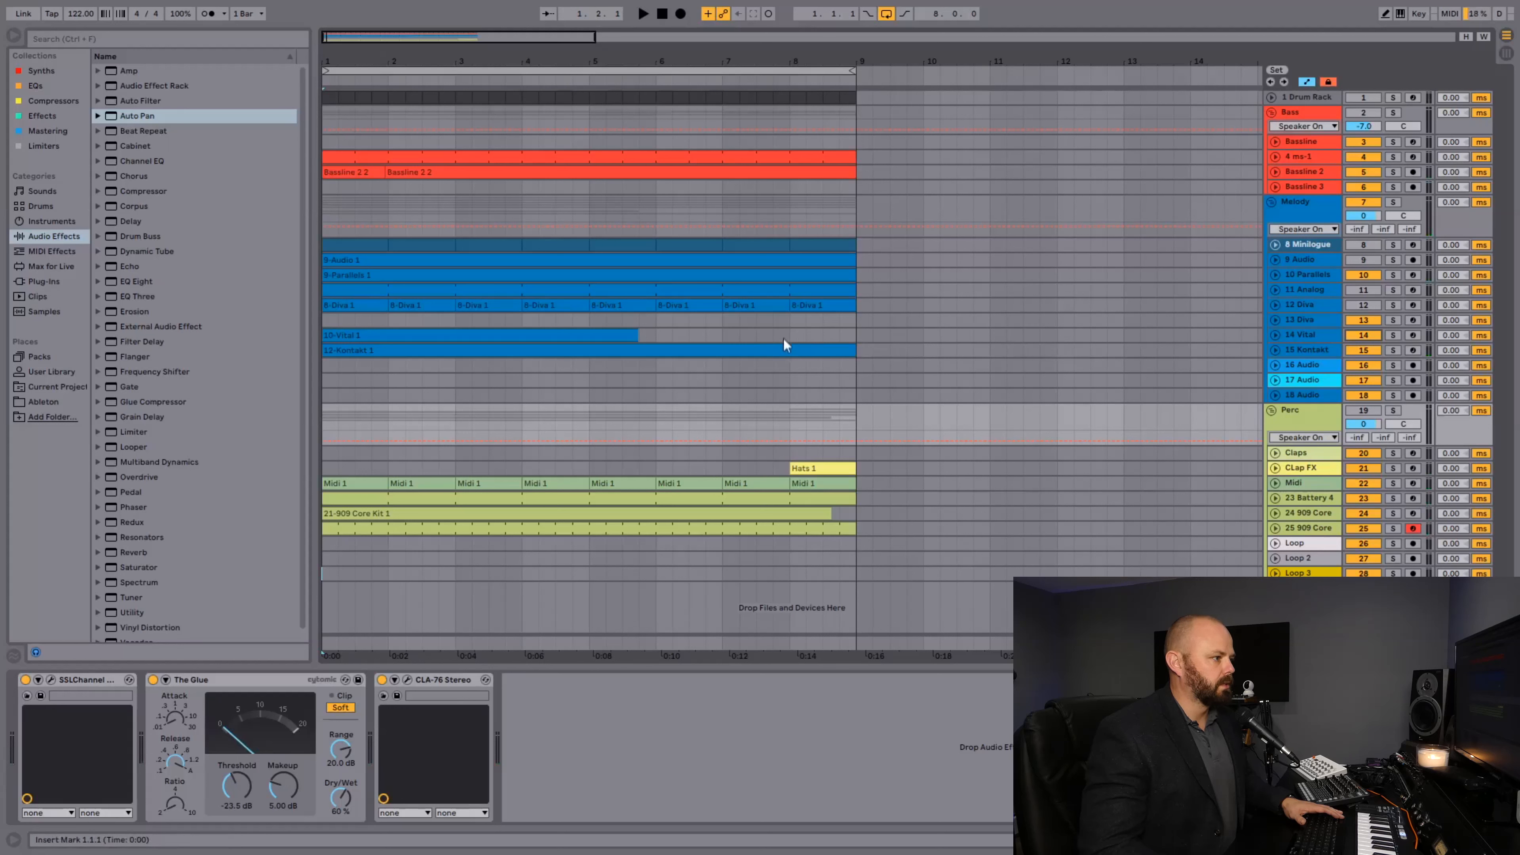
- Select the 10 Parallels clip and audition the stripped-down loop again
click(845, 278)
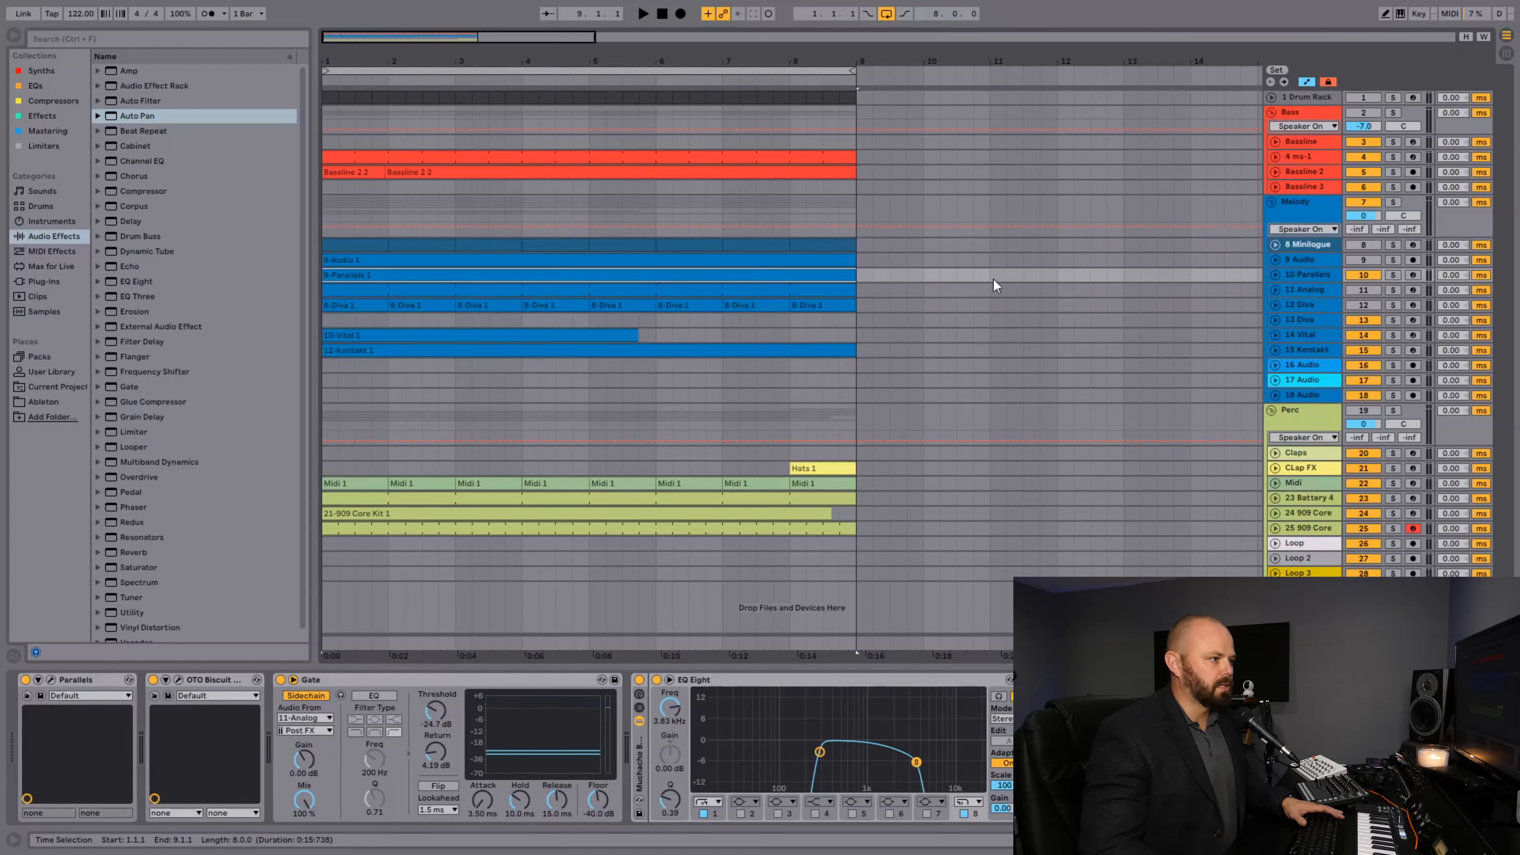
key(space)
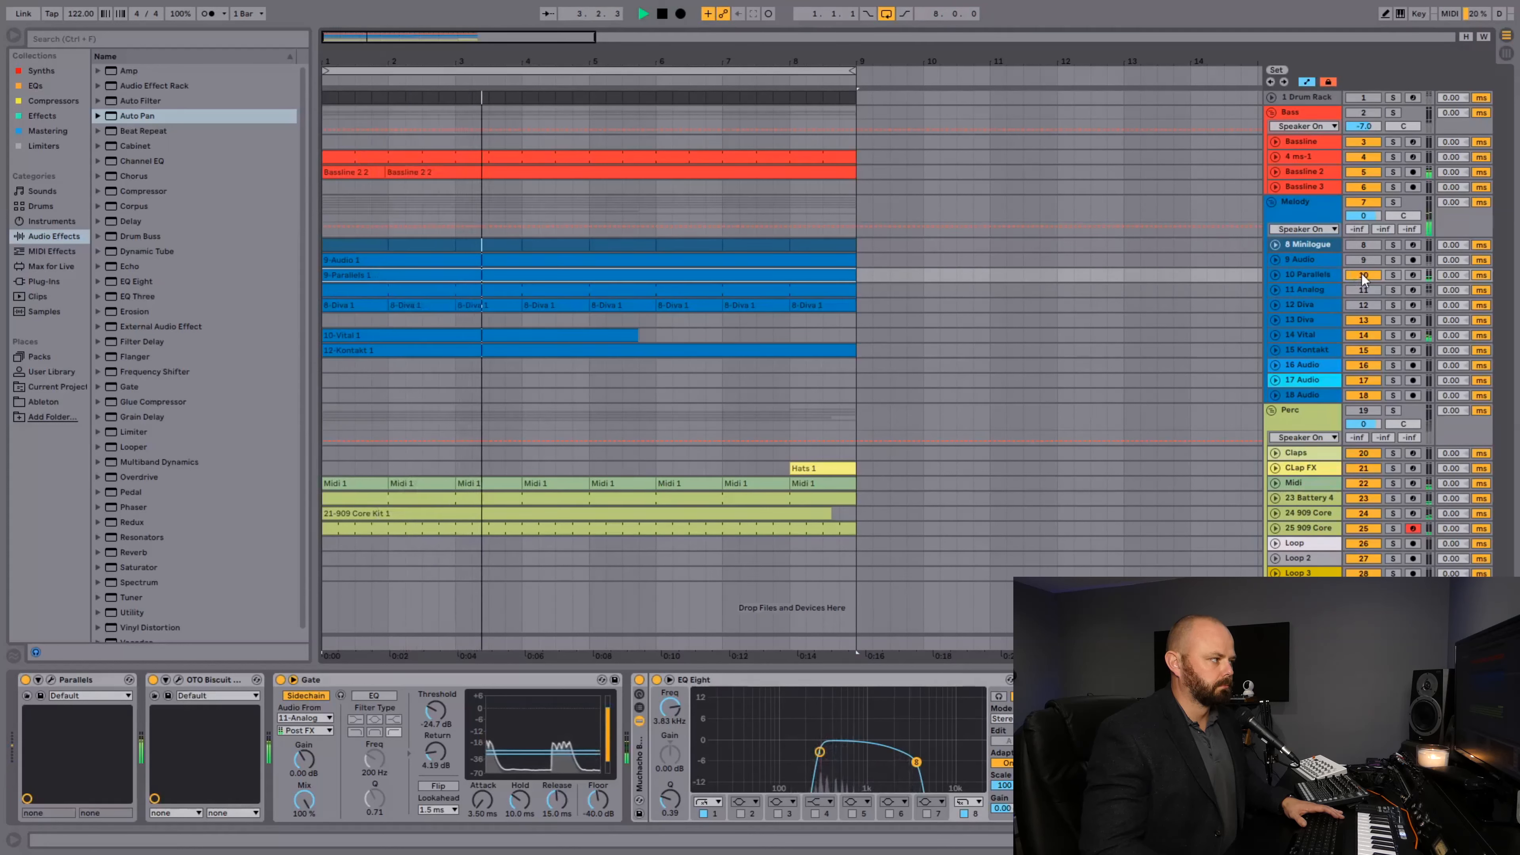
key(space)
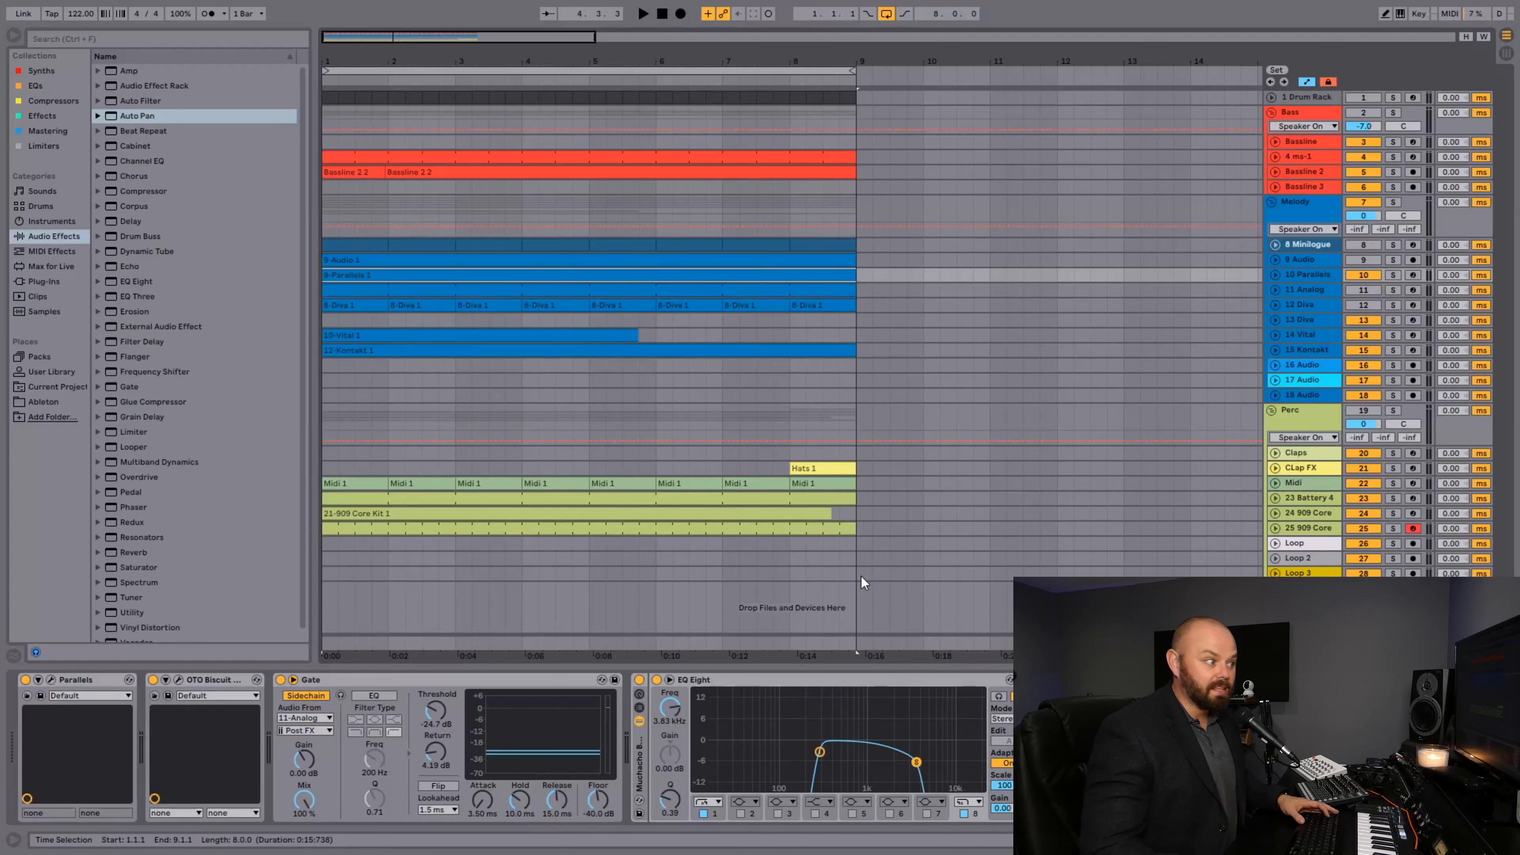
- Duplicate the eight-bar section on all tracks to bars 9 through 16
key(ctrl+d)
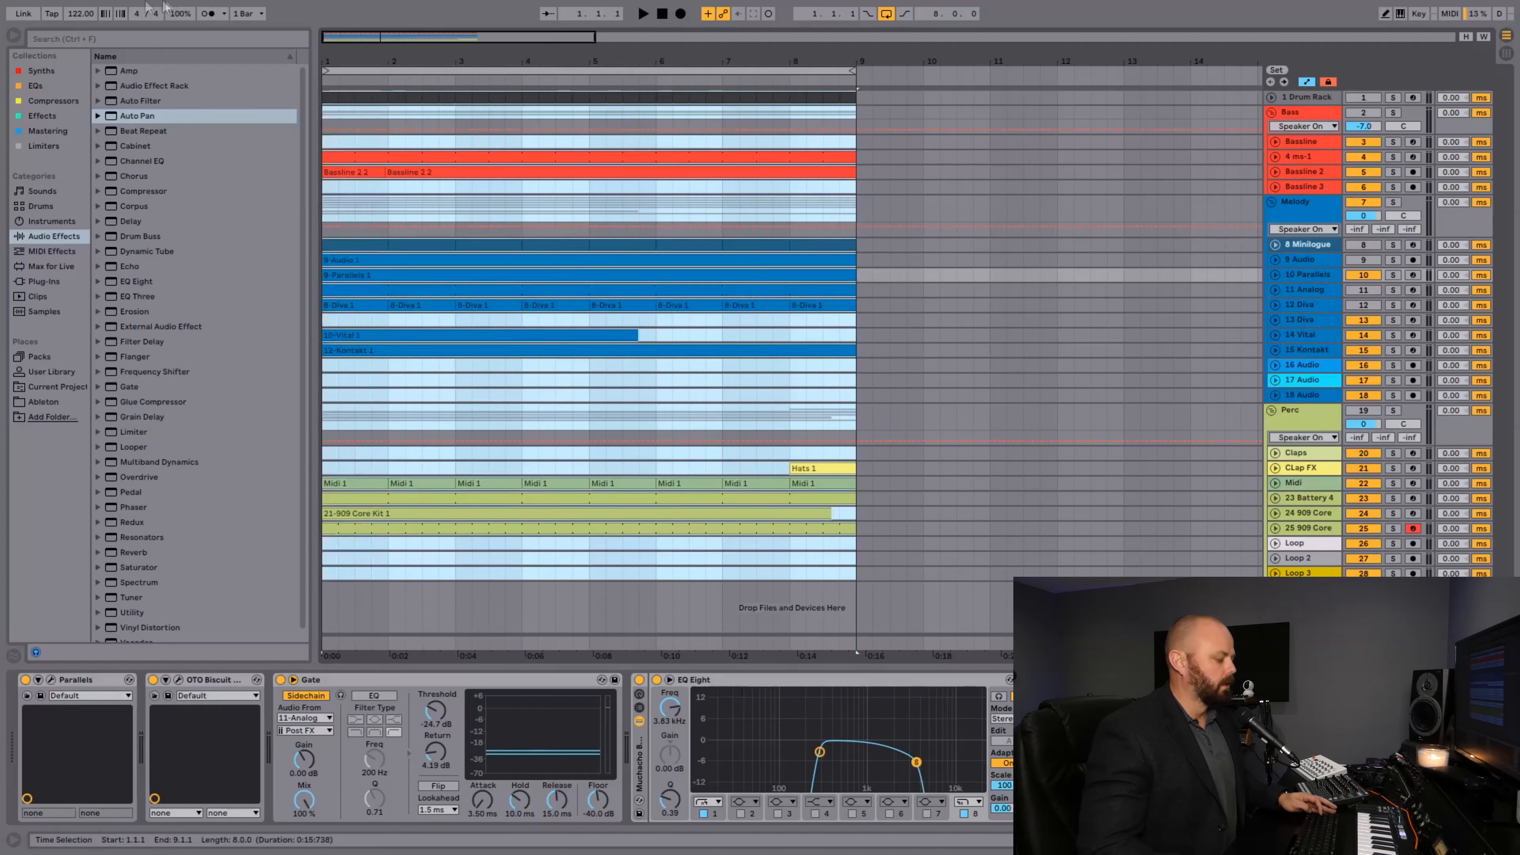
drag(520, 51, 658, 87)
click(662, 95)
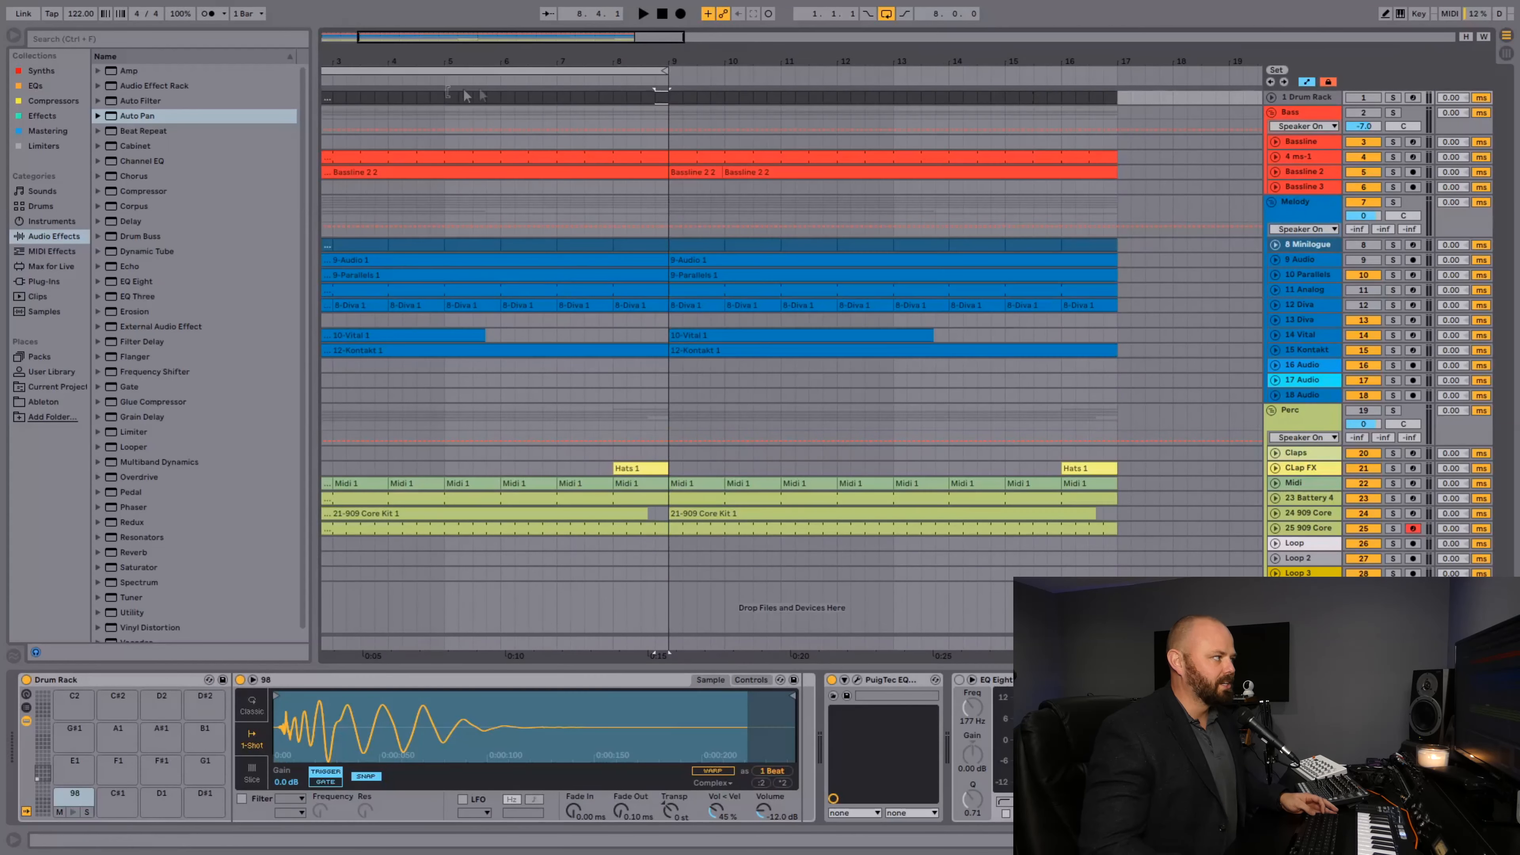
- Delete the Drum Rack and Bass group clips from bars 1 through 8
key(minus)
drag(758, 96, 339, 97)
key(Delete)
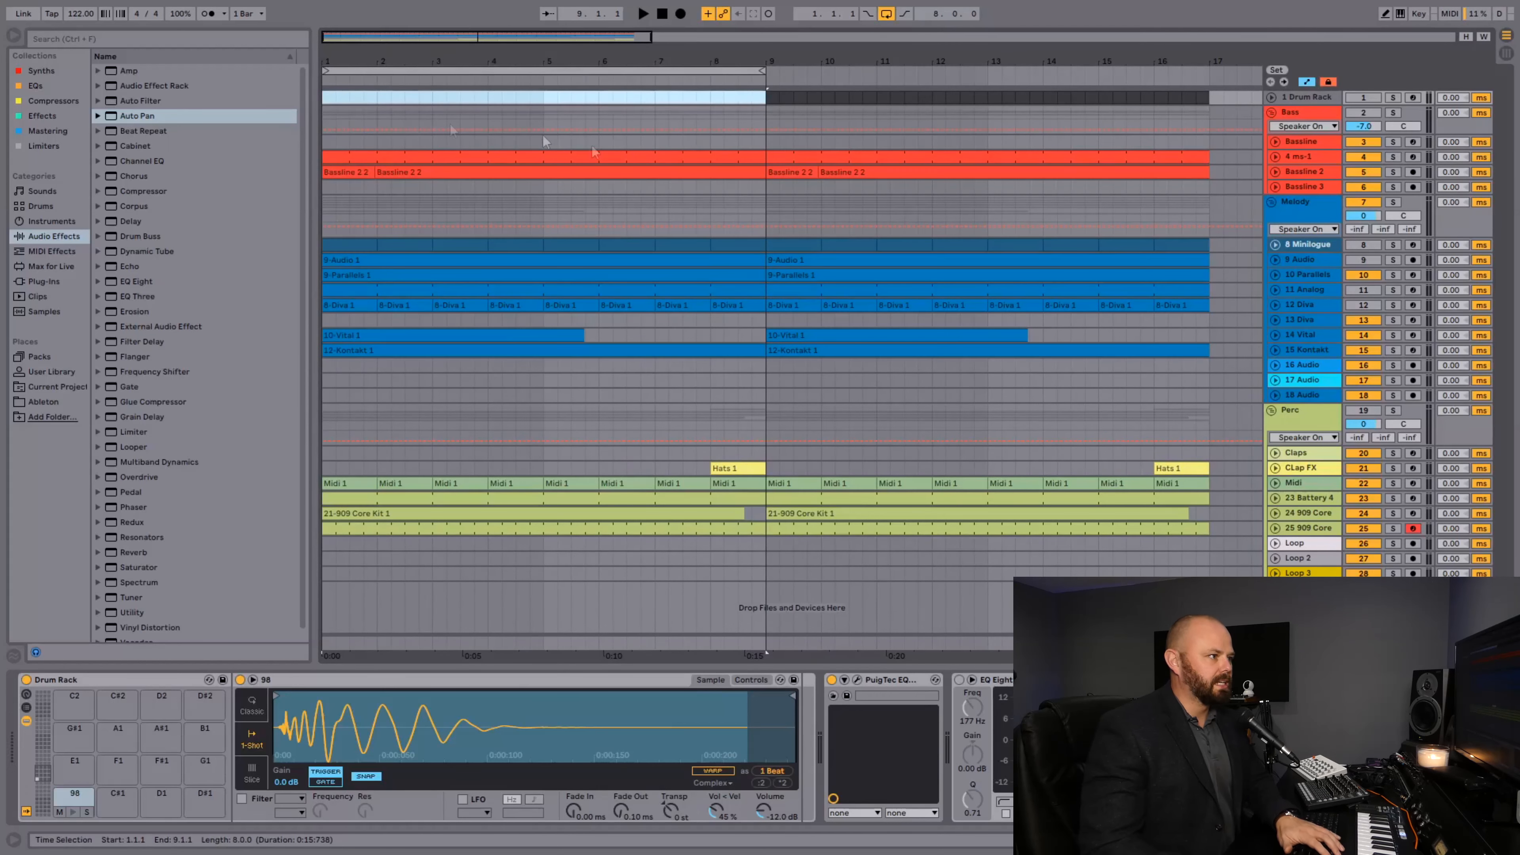
drag(762, 143, 324, 168)
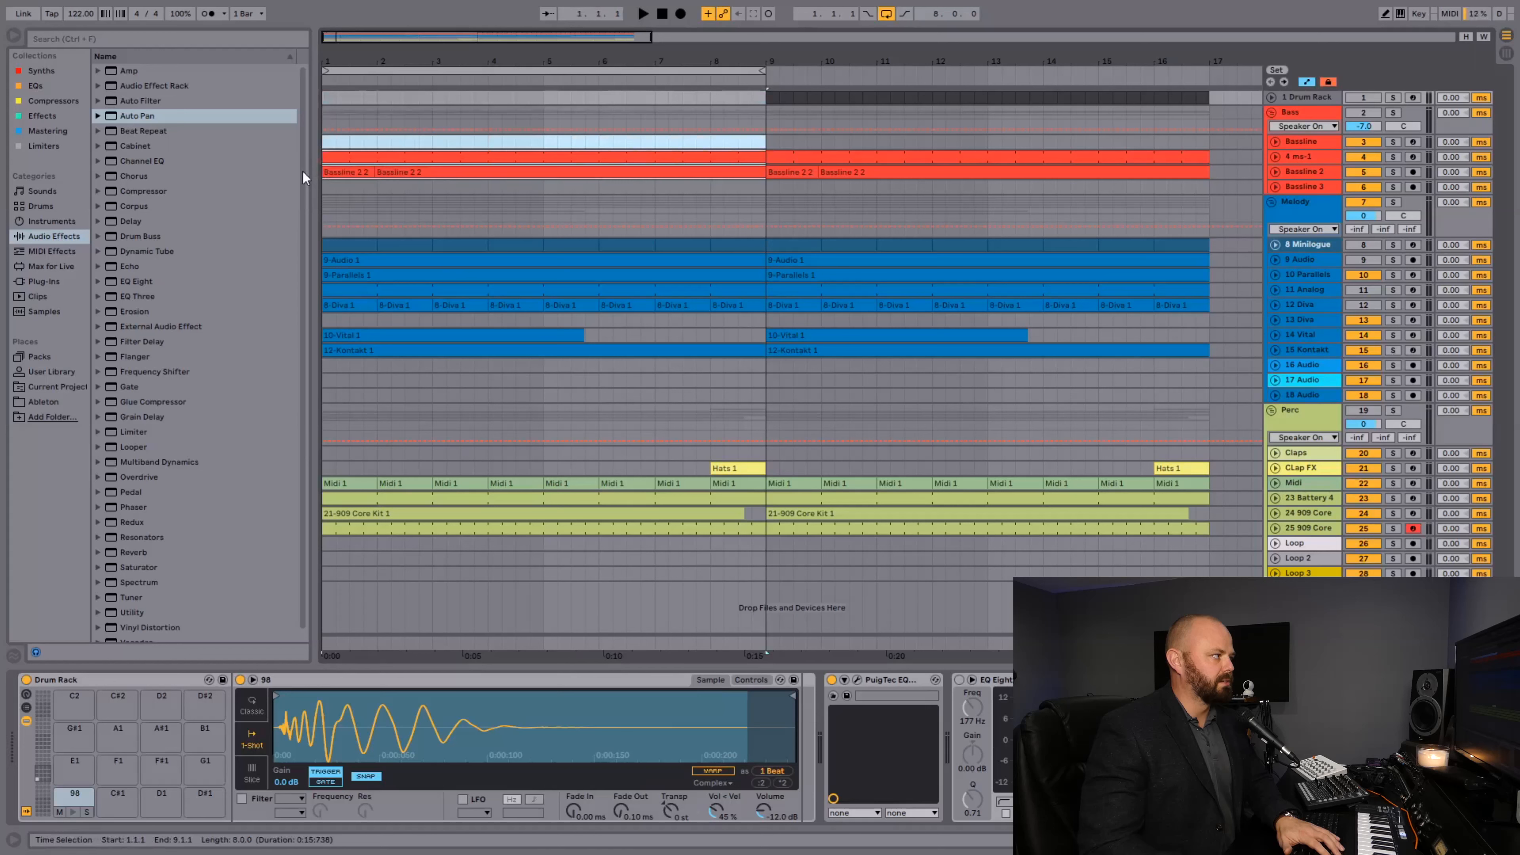
key(Delete)
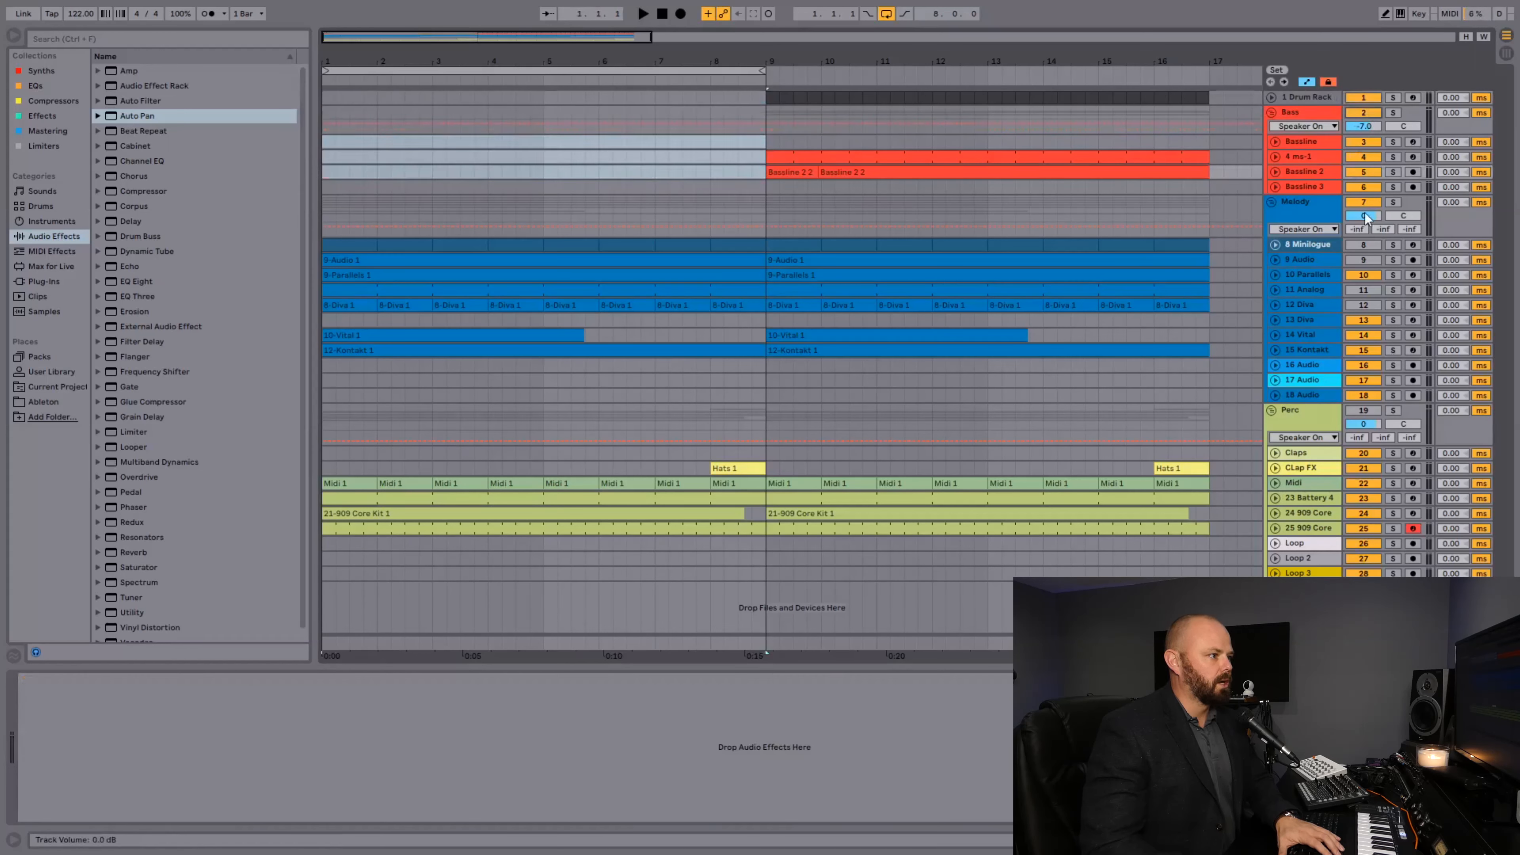
- Delete the Perc group's clips from bars 1 through 8 and unmute the Perc group
drag(768, 562, 326, 450)
key(Delete)
click(1366, 411)
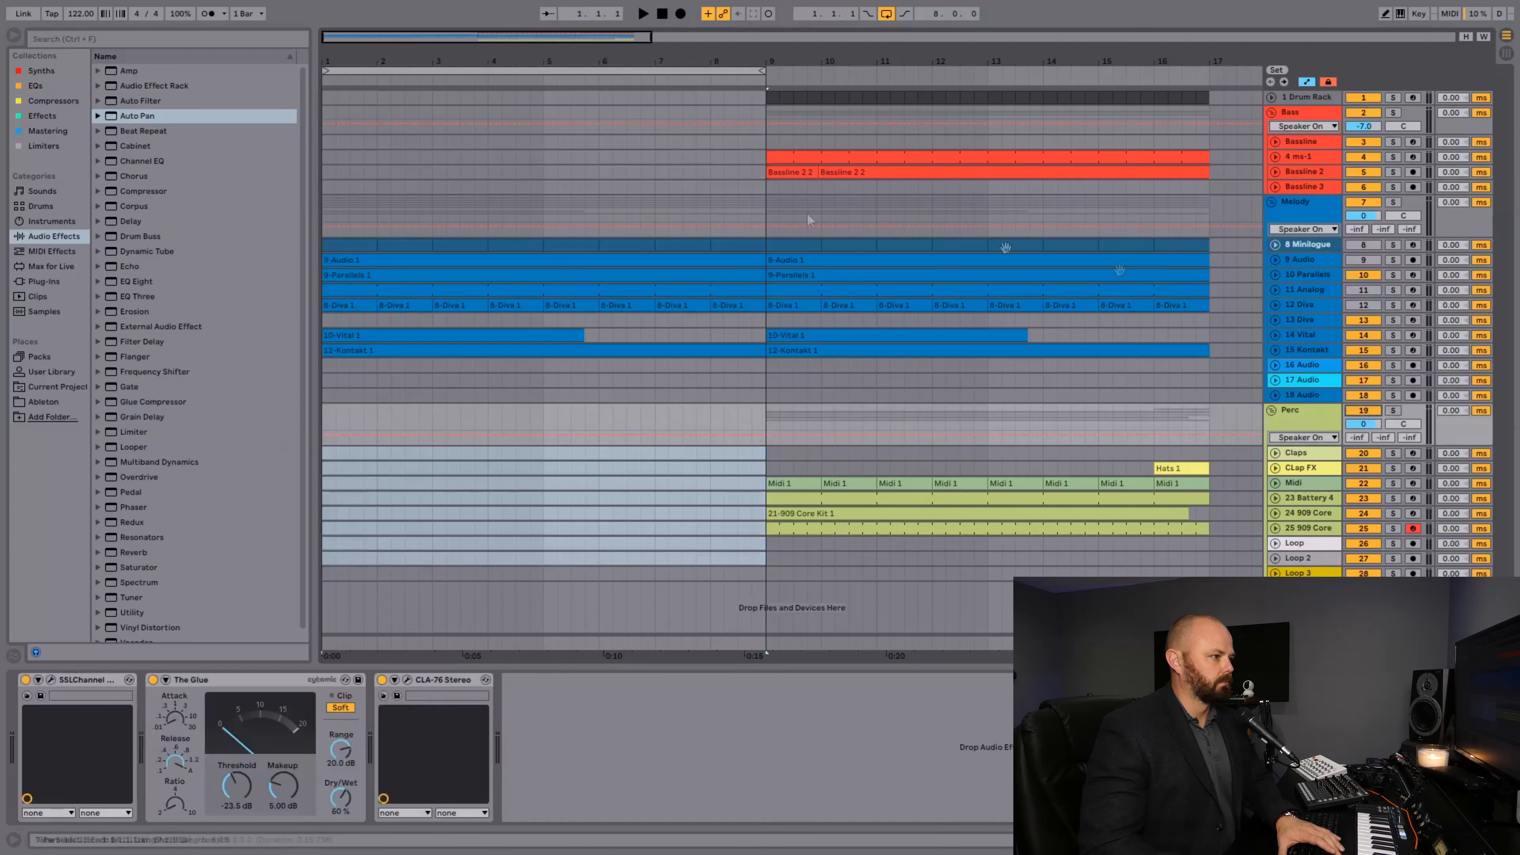
- Delete the clips in bars 1 through 8 on the 8 Minilogue, 9 Audio, 10 Parallels, 11 Analog and 12 Diva tracks
drag(729, 246, 658, 245)
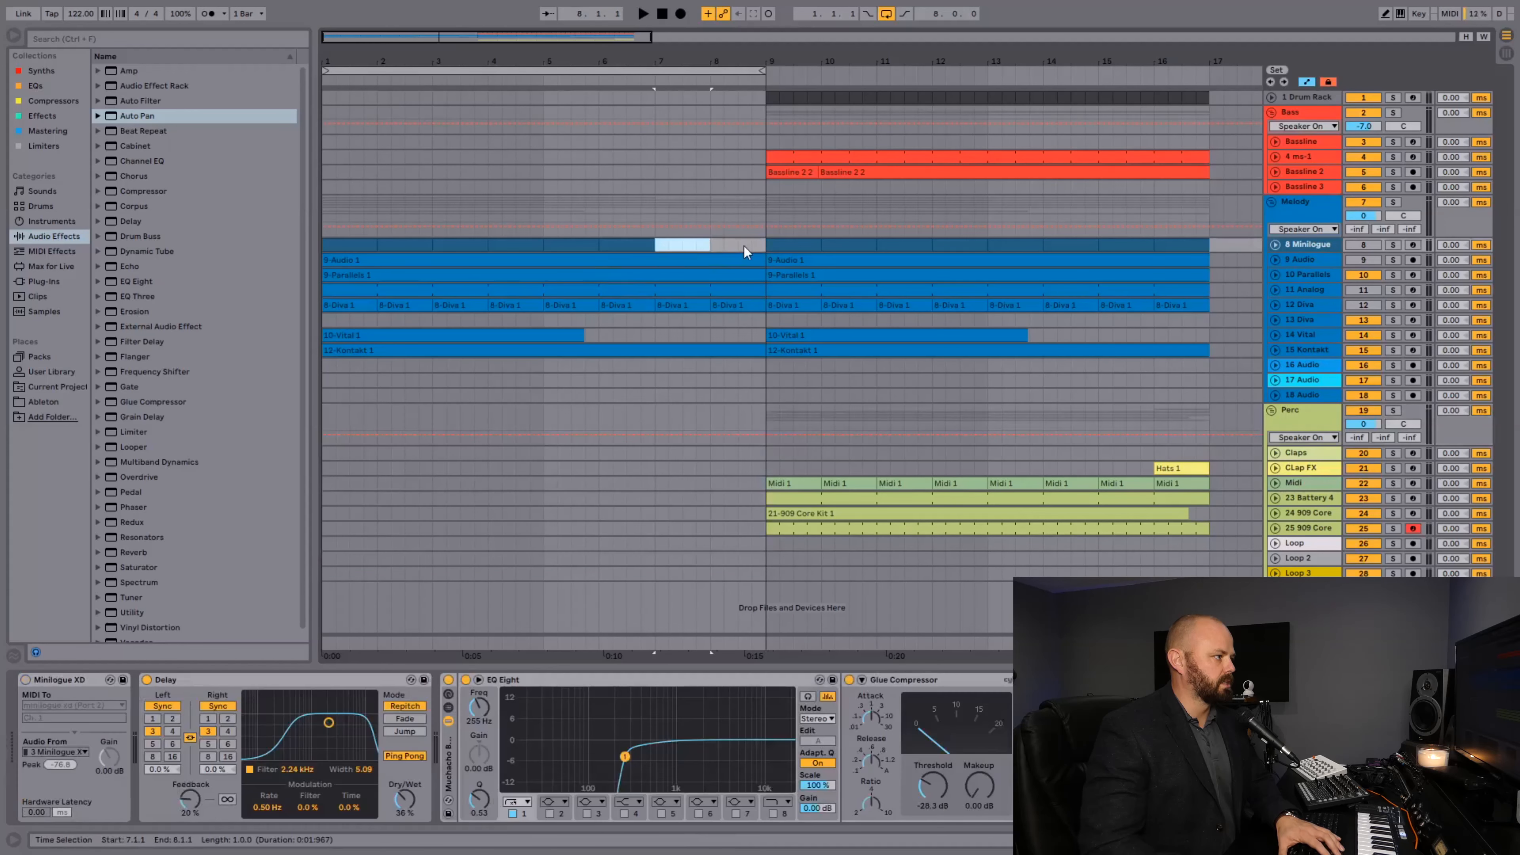
shift+click(318, 257)
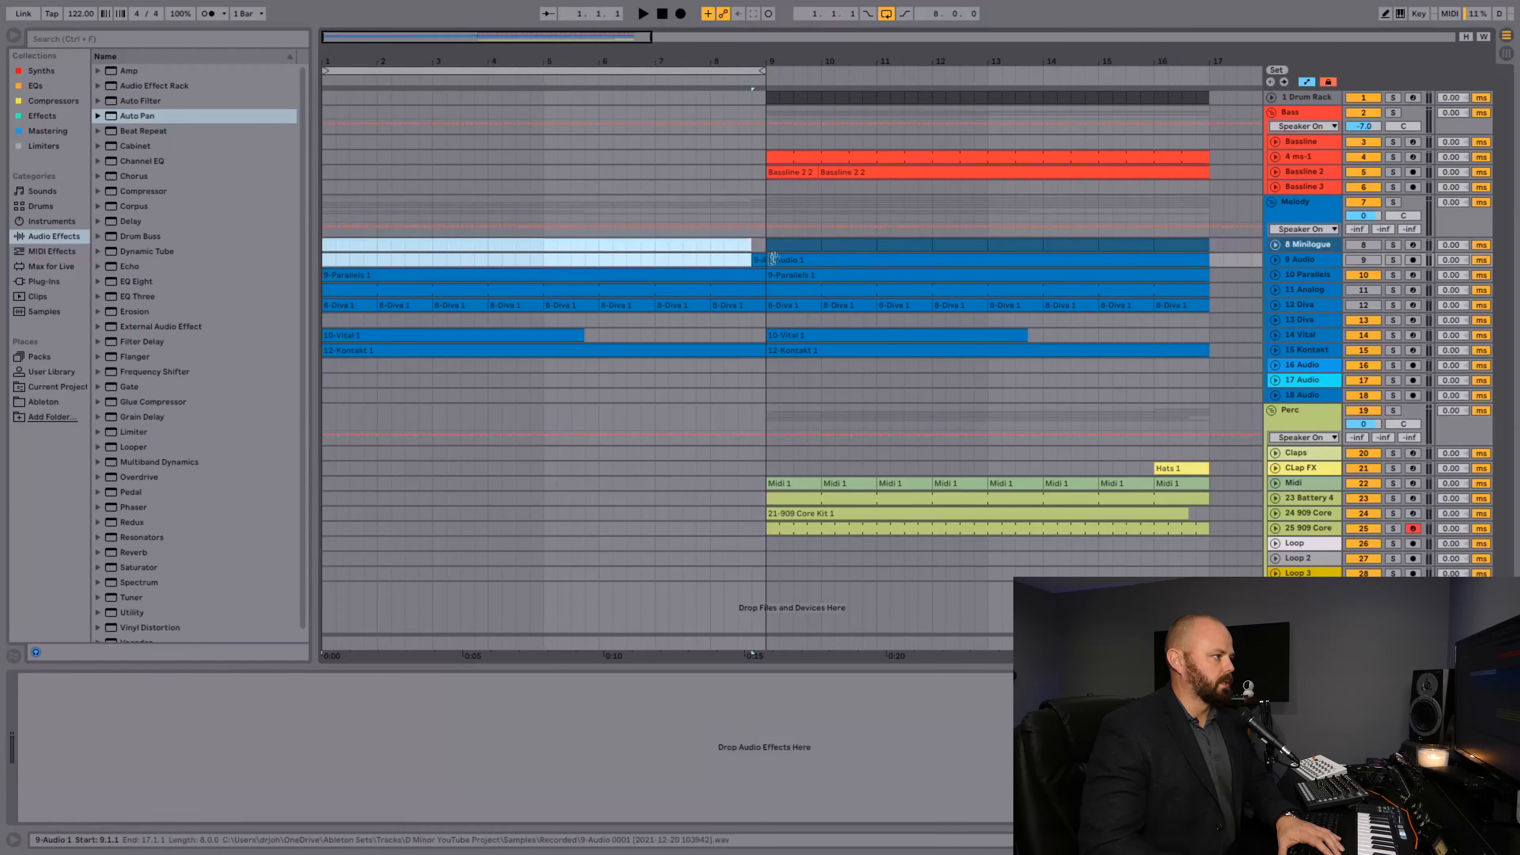
click(758, 260)
click(747, 276)
key(Delete)
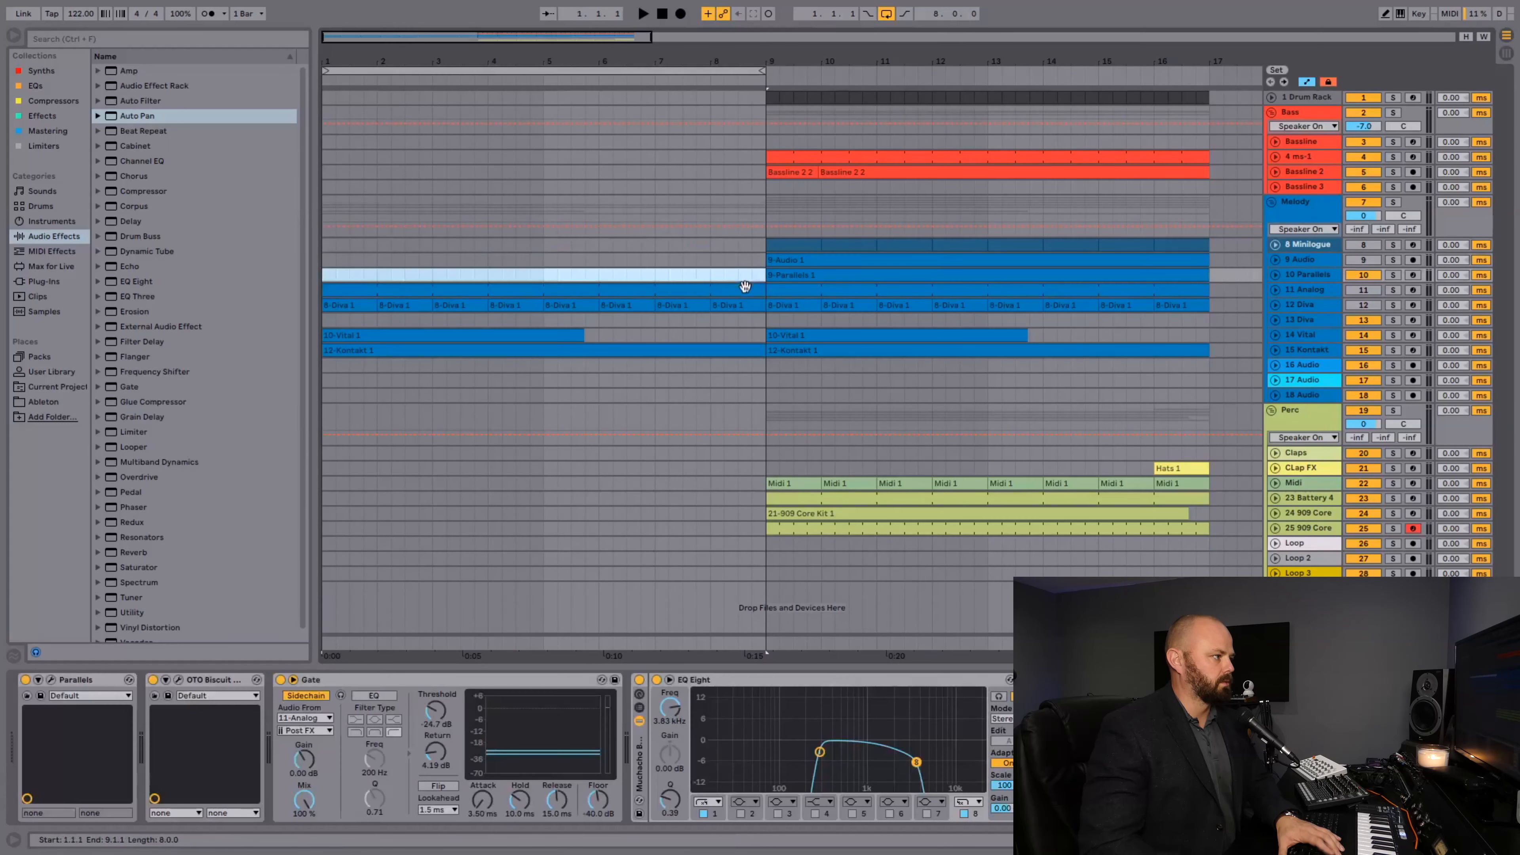
click(744, 289)
key(Delete)
click(740, 306)
key(Delete)
drag(755, 310, 309, 307)
key(Delete)
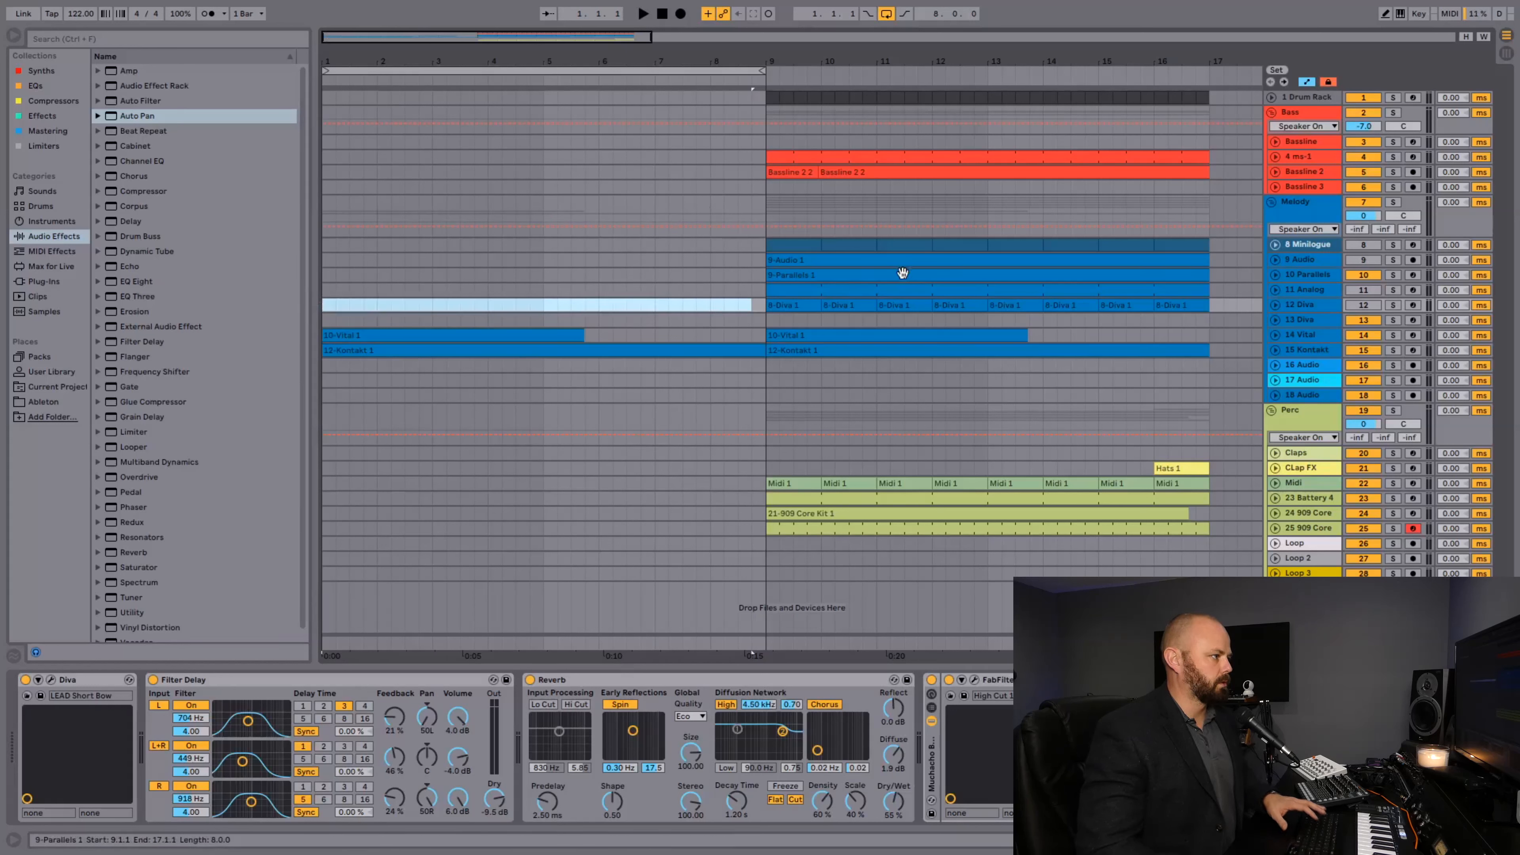
- Copy the 10 Parallels clip from bar 9 back to bar 1 on the same track
click(903, 273)
click(327, 272)
key(ctrl+v)
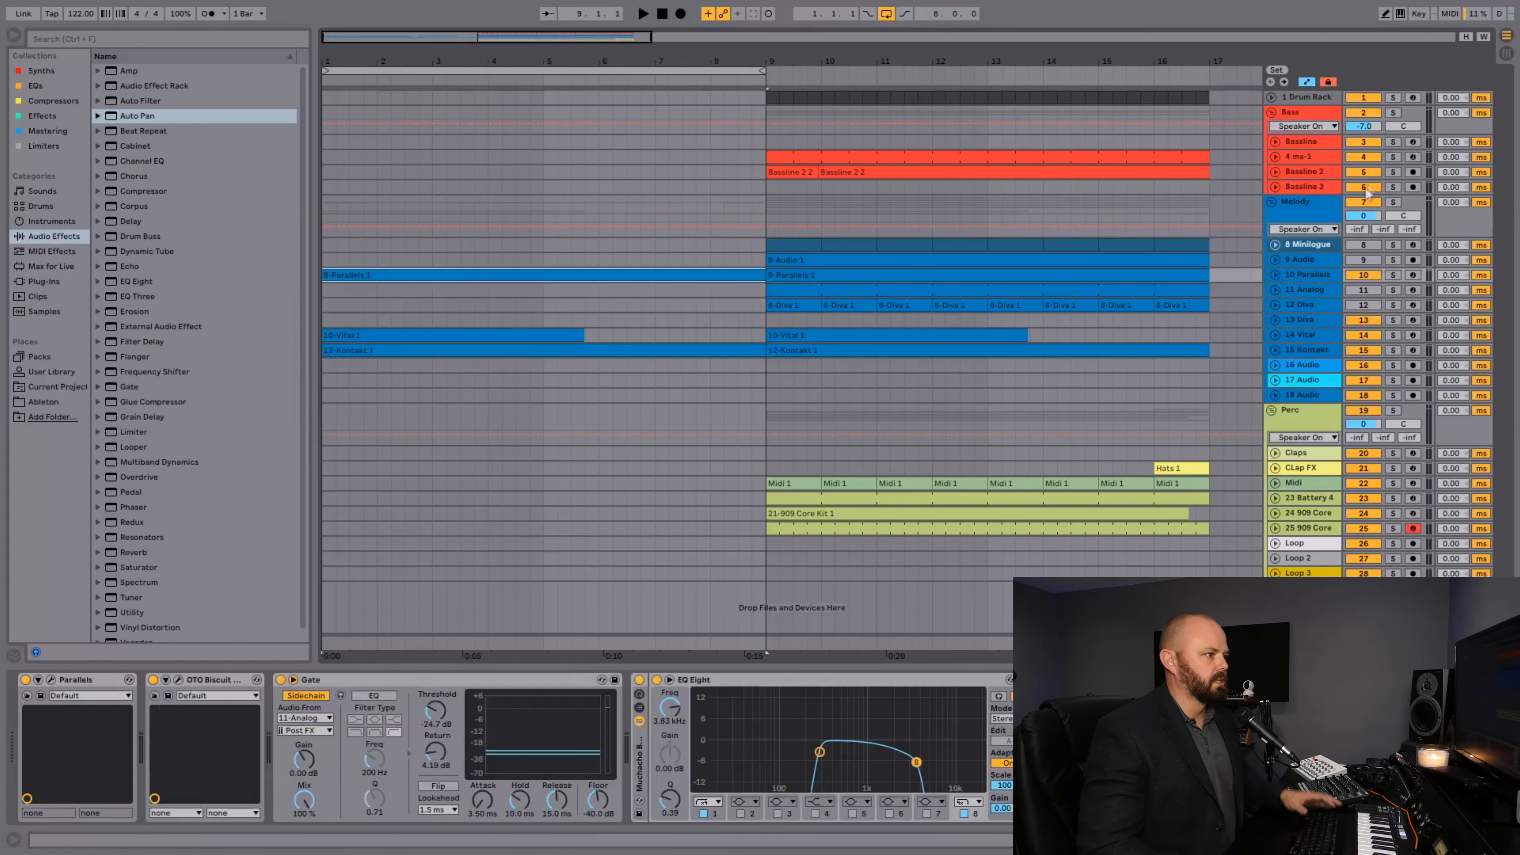
- Unmute the 8 Minilogue, 9 Audio and 12 Diva tracks and turn off arrangement looping
click(1366, 264)
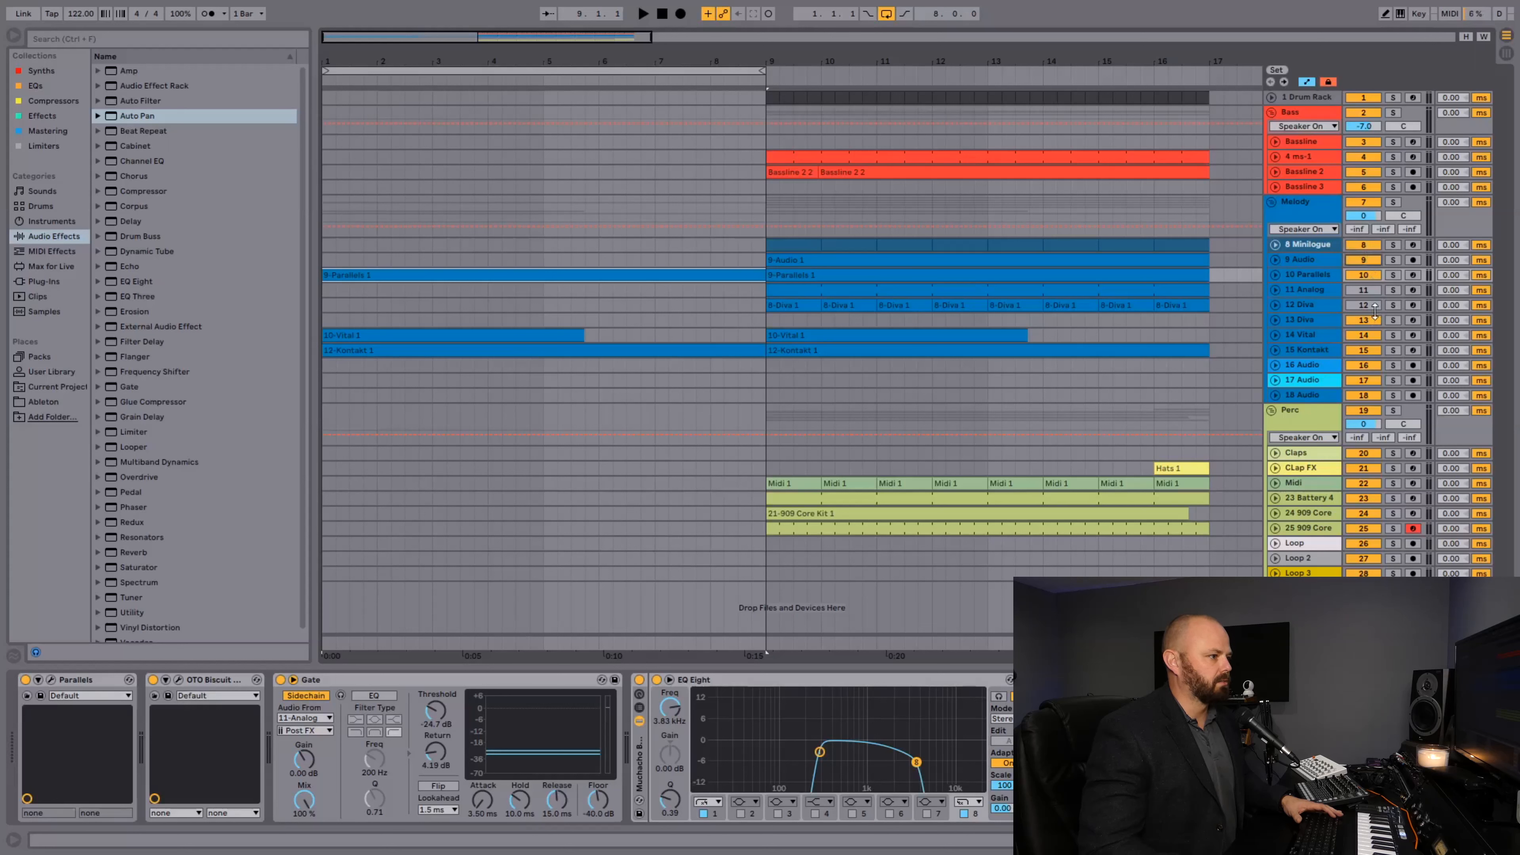
click(1370, 291)
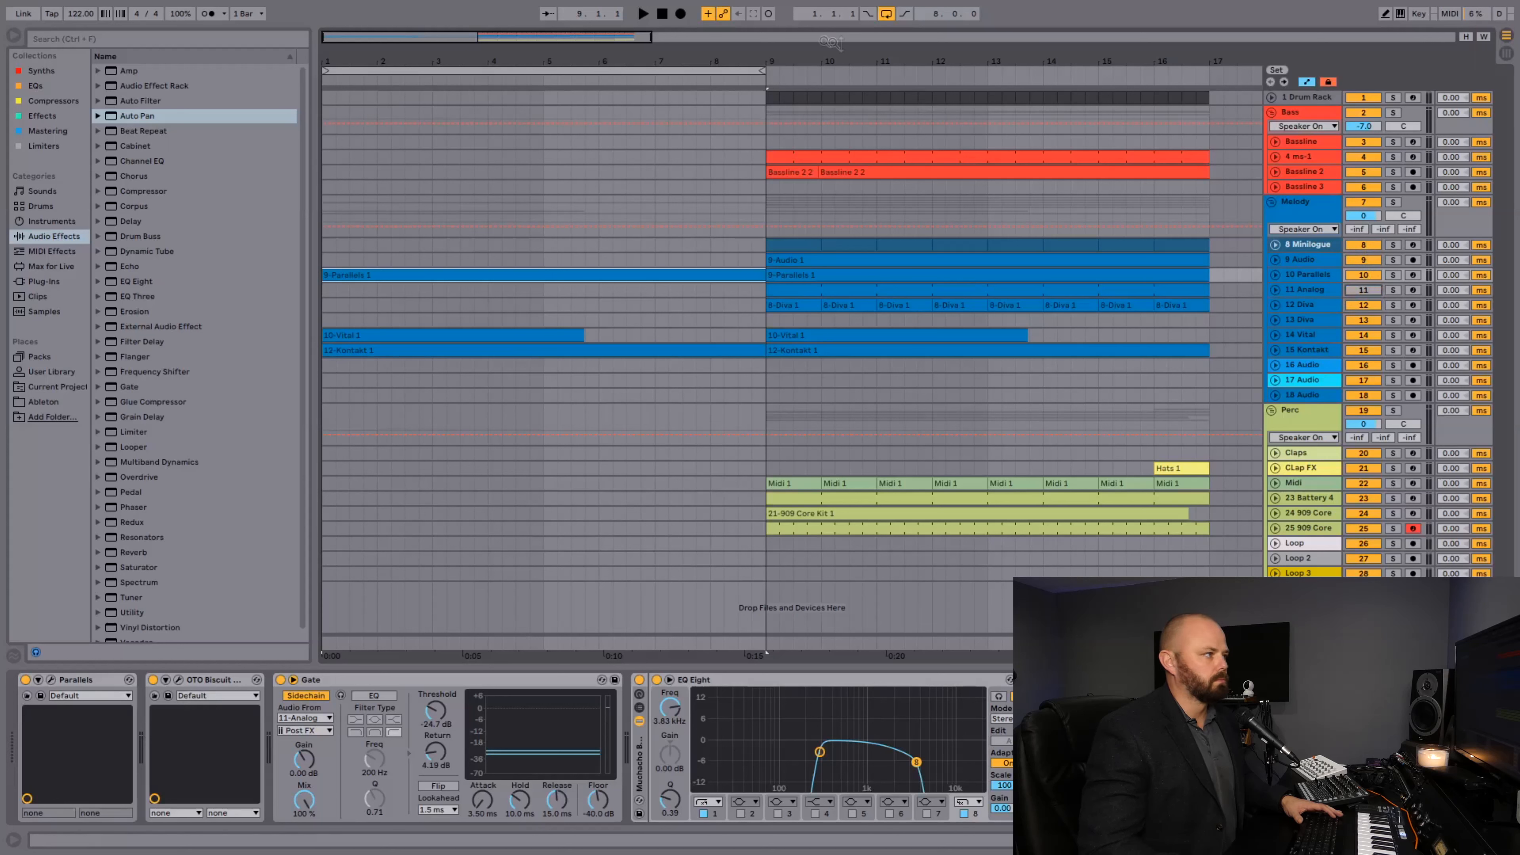
click(887, 13)
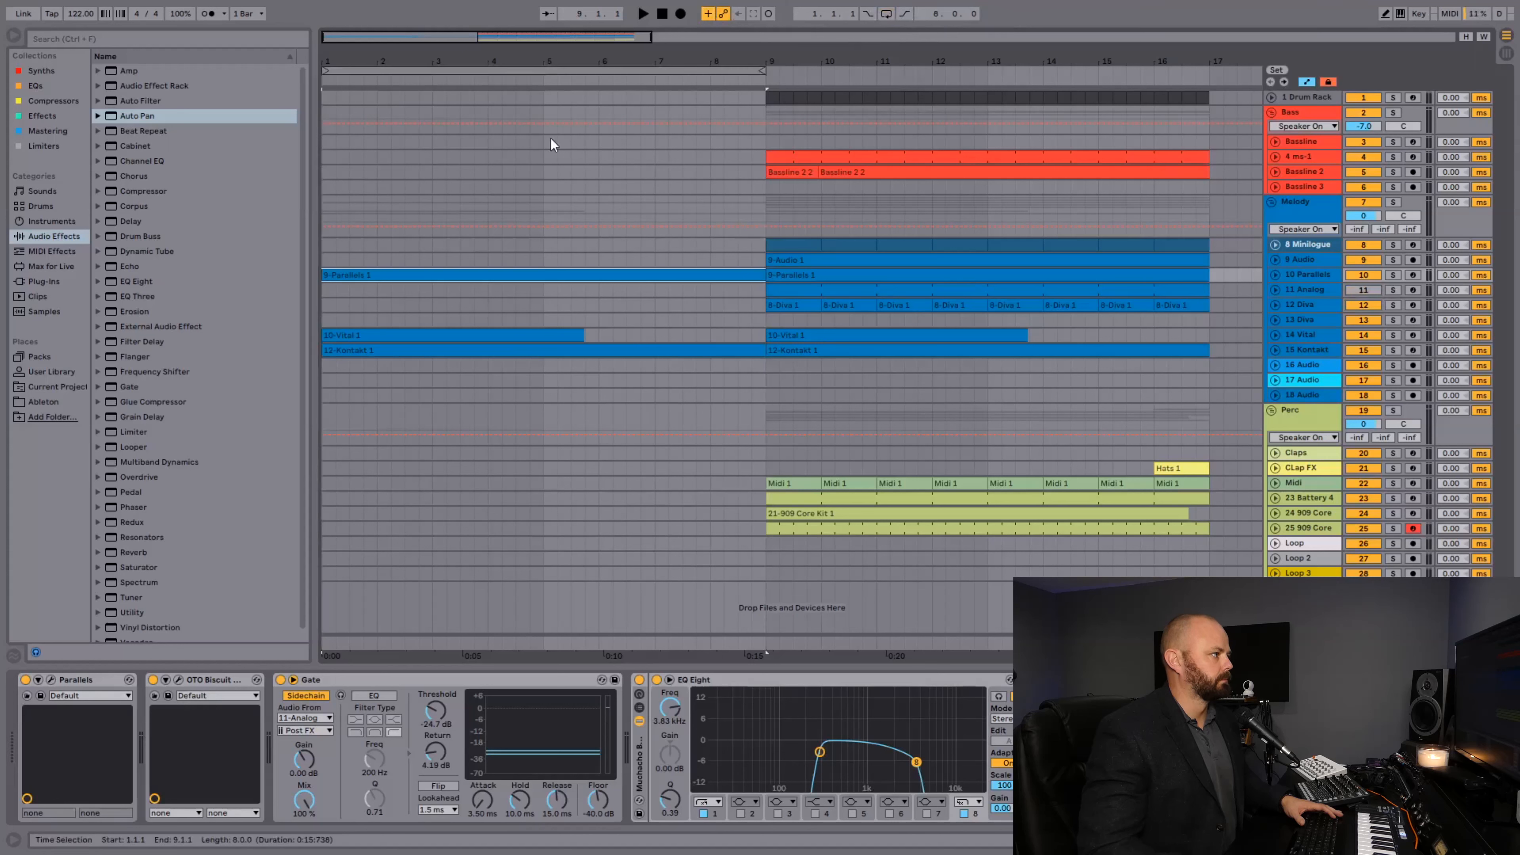
- Play the arrangement from bar 1 into the full section and extend the loop range to 16 bars
click(538, 204)
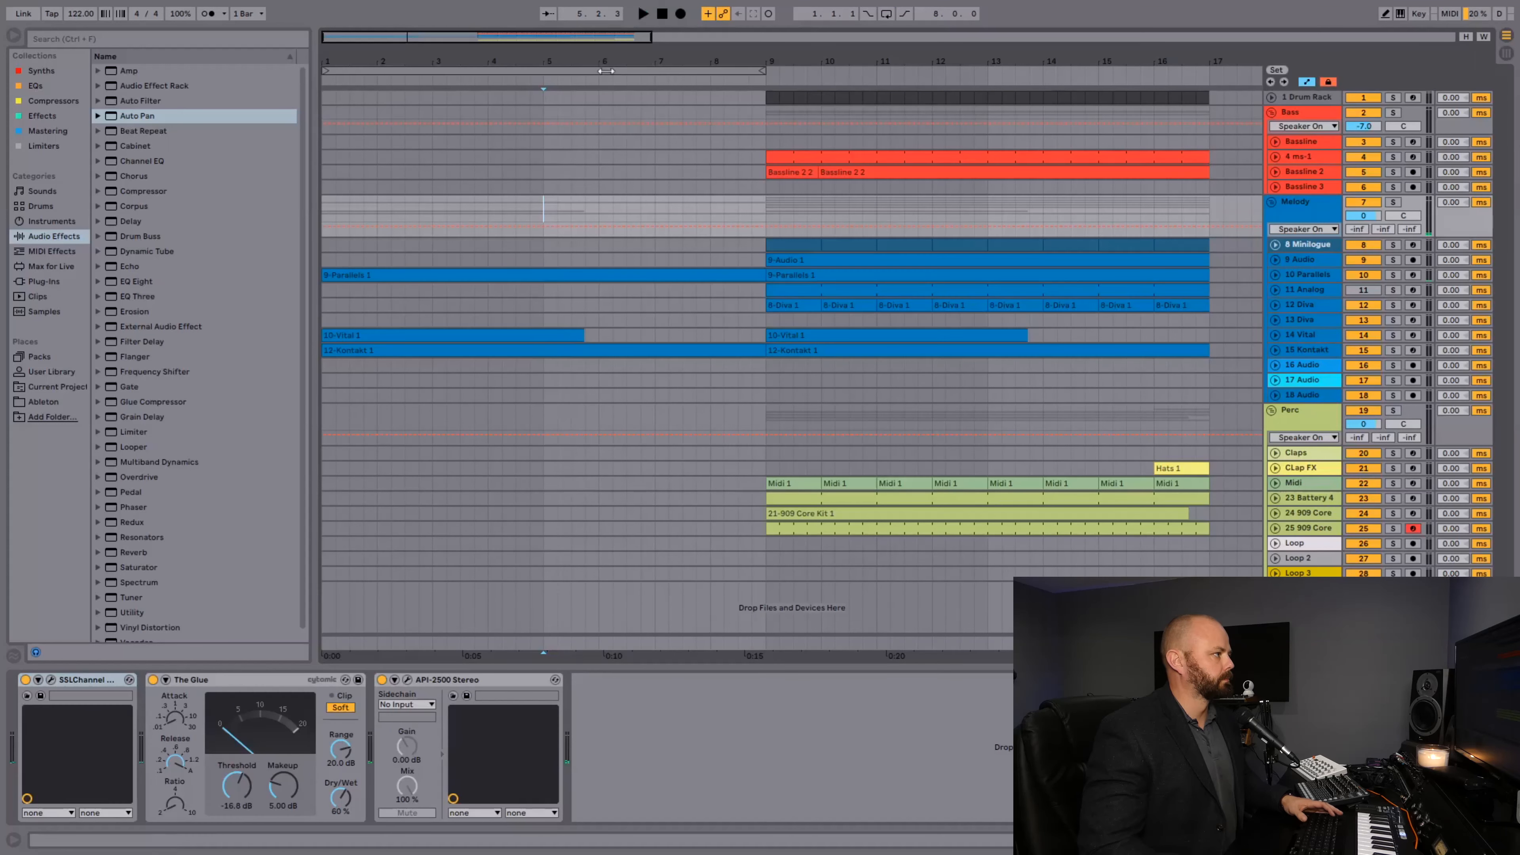
click(628, 70)
key(space)
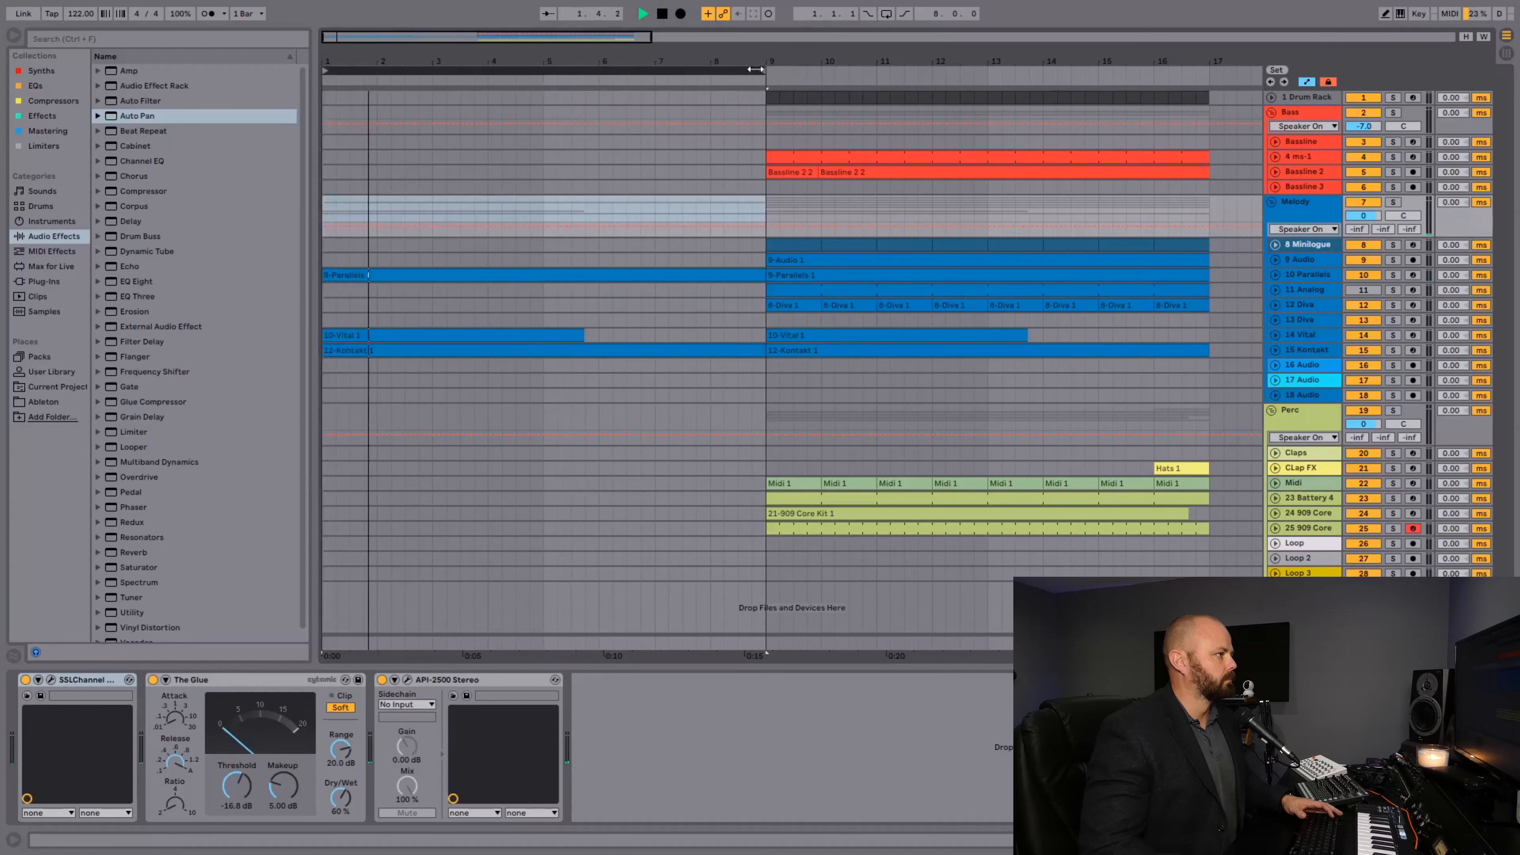
drag(762, 71, 1191, 36)
drag(807, 59, 849, 70)
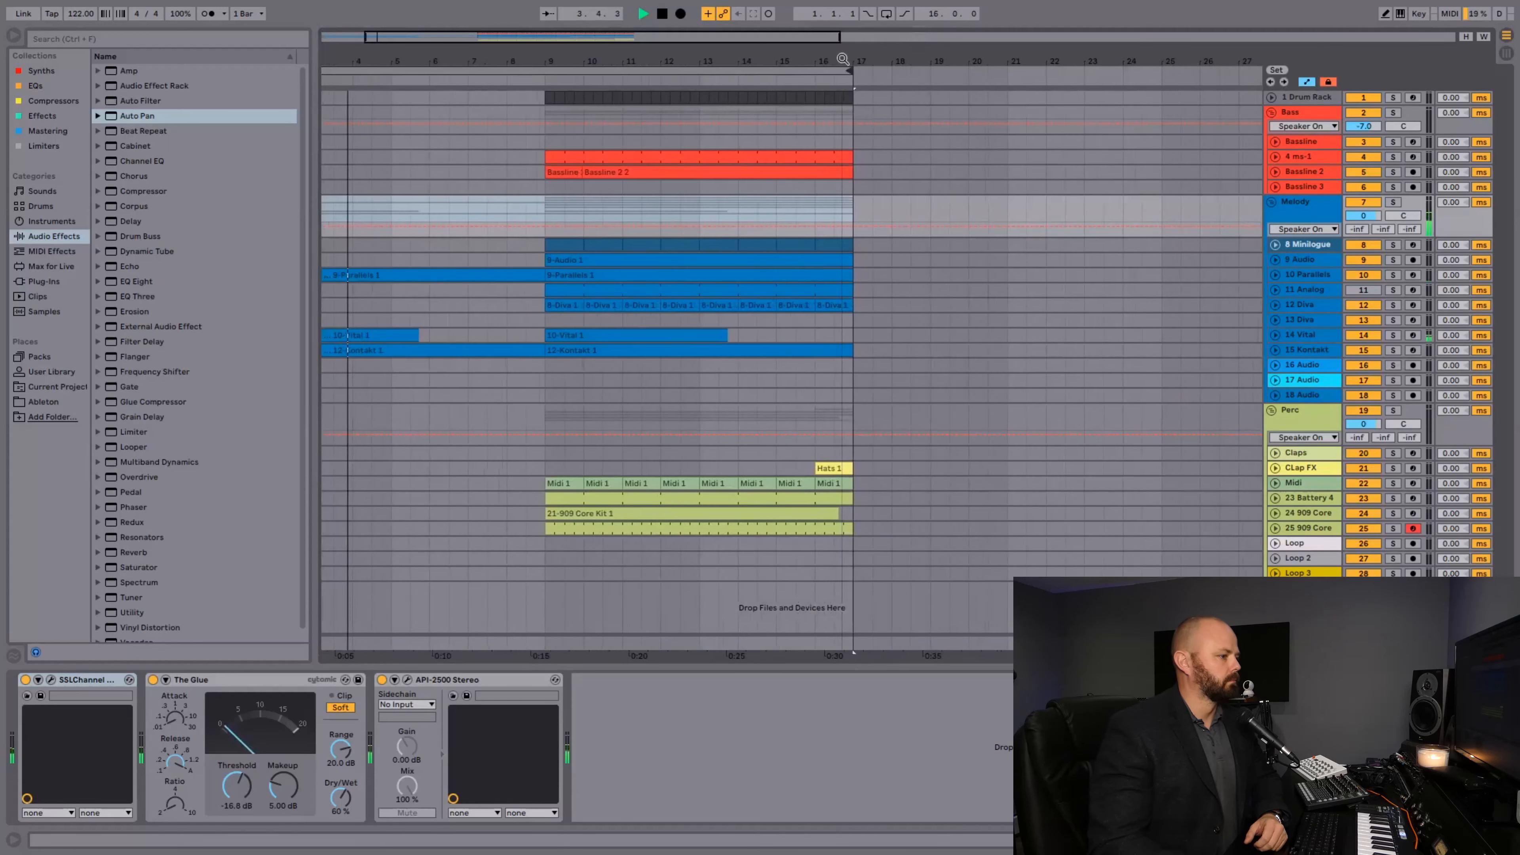
drag(518, 58, 603, 57)
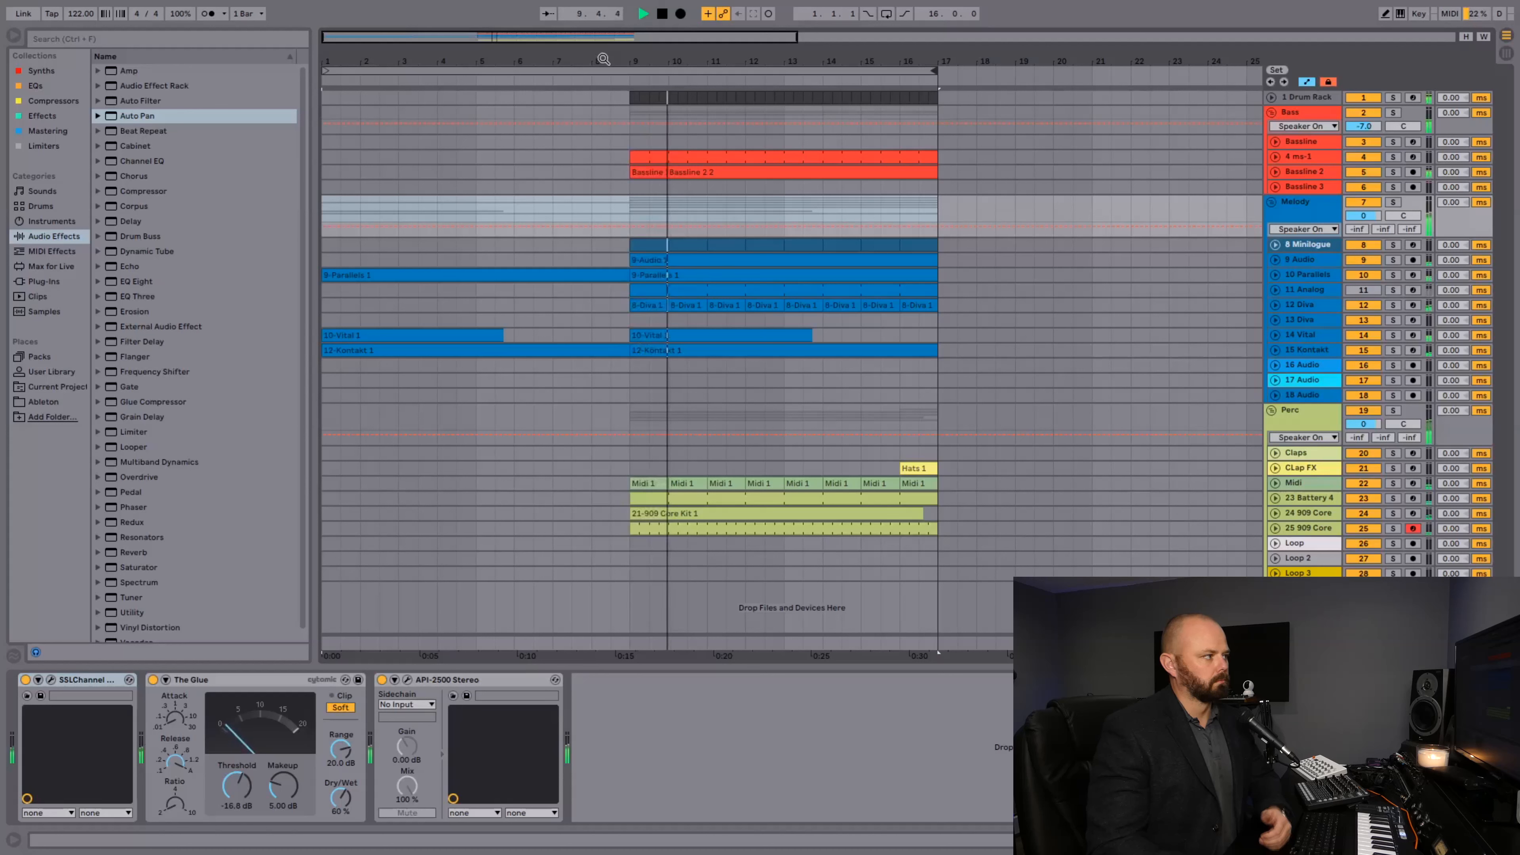
key(space)
- Examine the transition at bar 9, highlighting the boundary, the full section in bars 9 through 16 and the intro in bars 1 through 8
drag(607, 59, 689, 57)
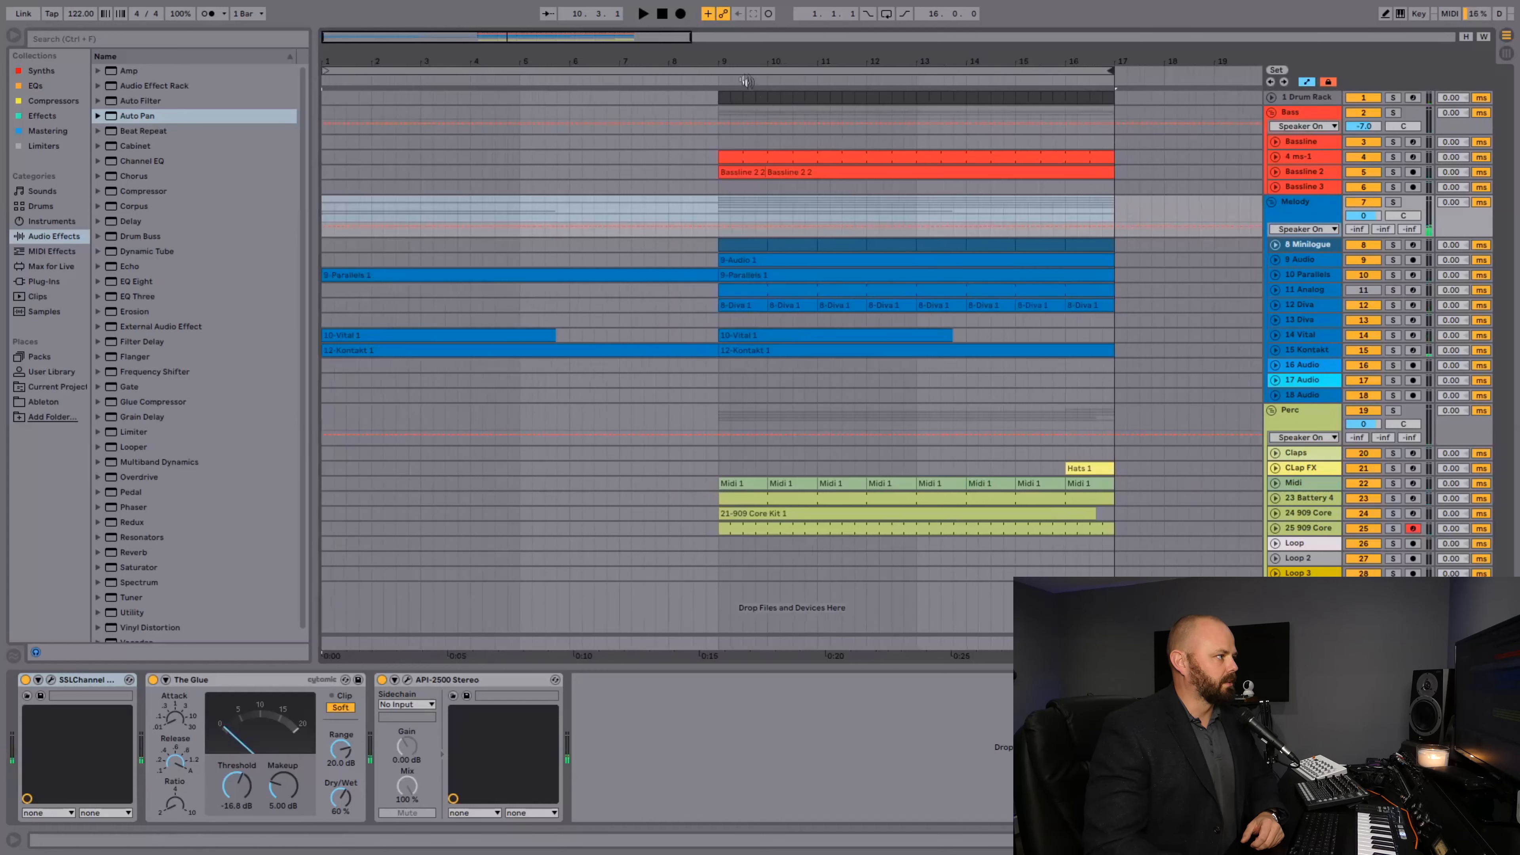
drag(719, 58, 705, 78)
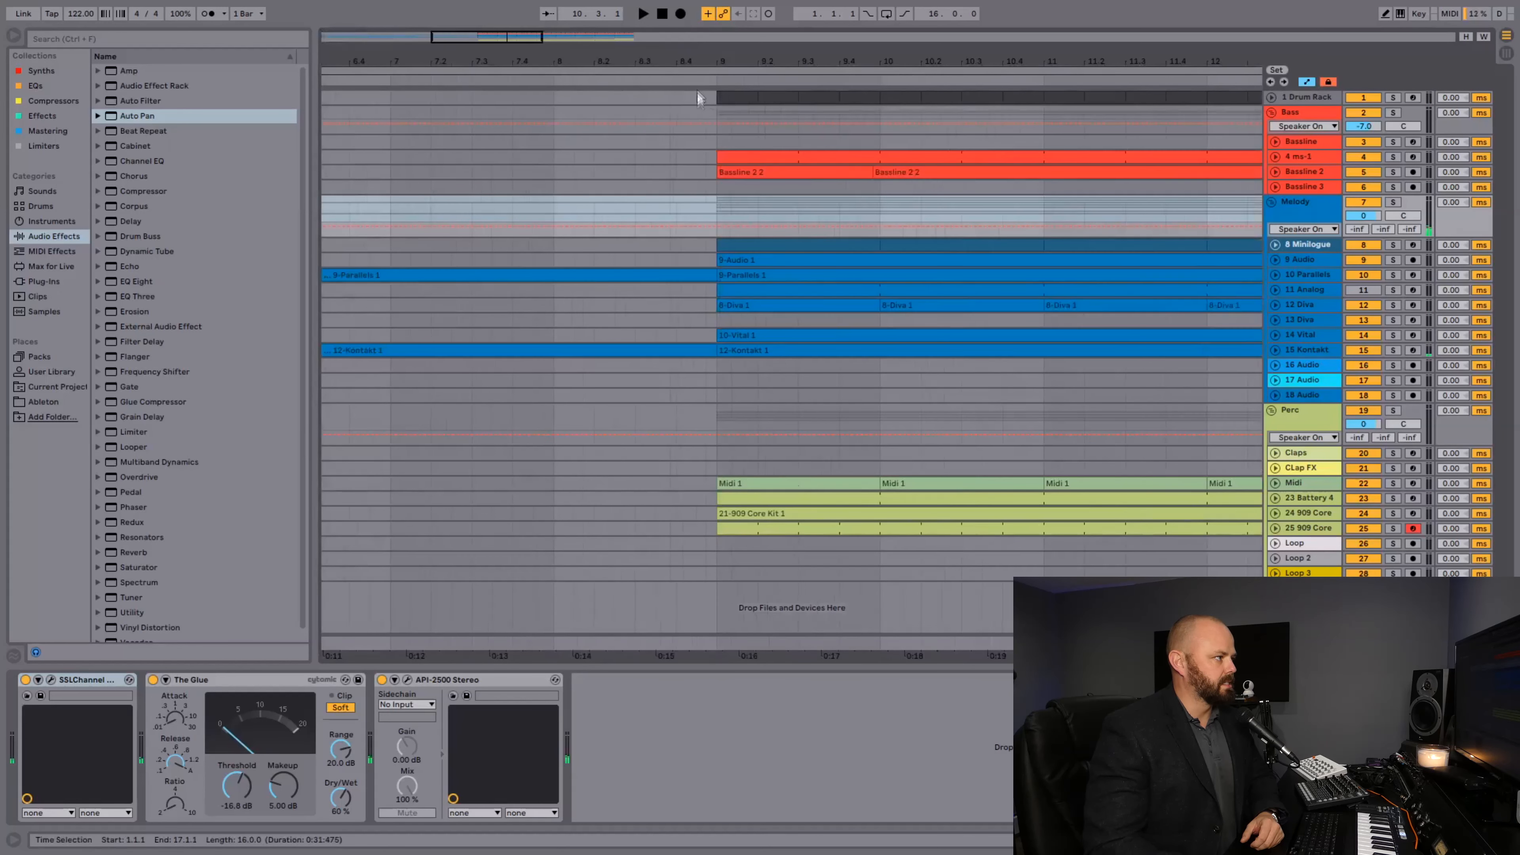
drag(737, 566, 703, 54)
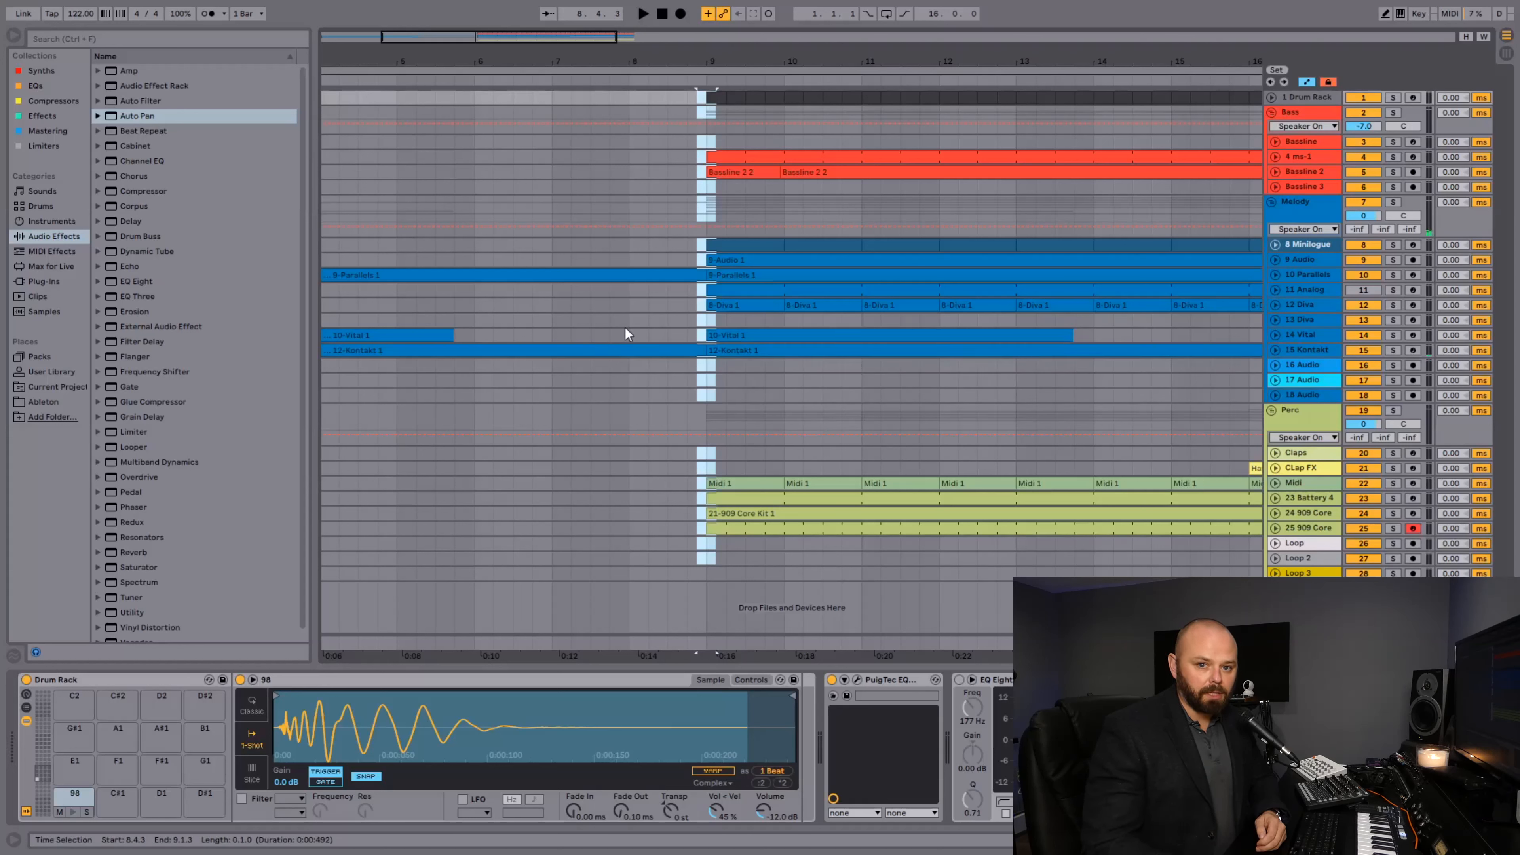
drag(641, 60, 642, 36)
drag(324, 97, 670, 72)
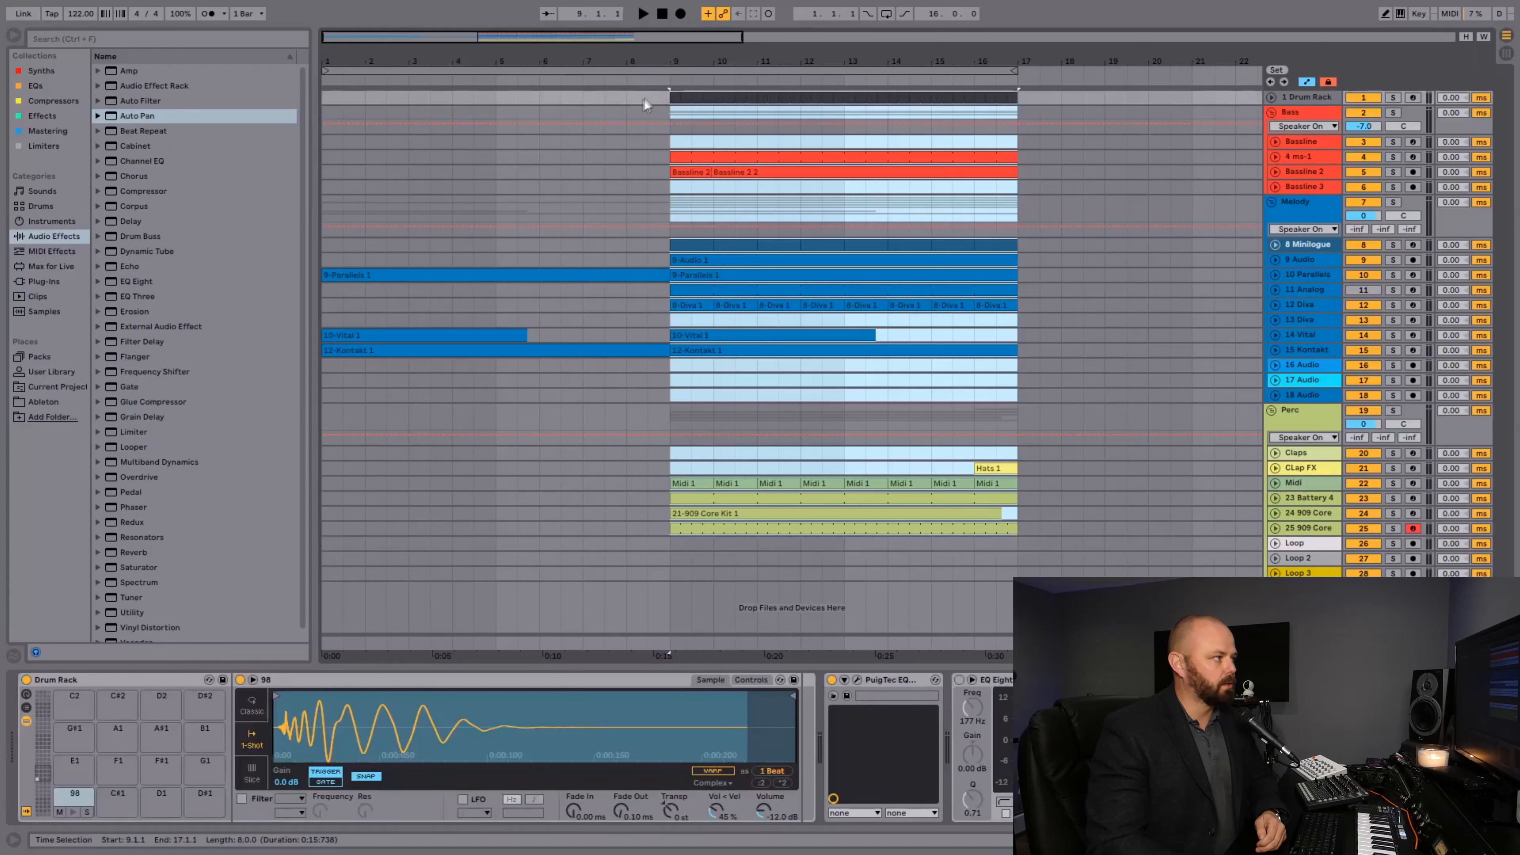
drag(330, 109, 664, 549)
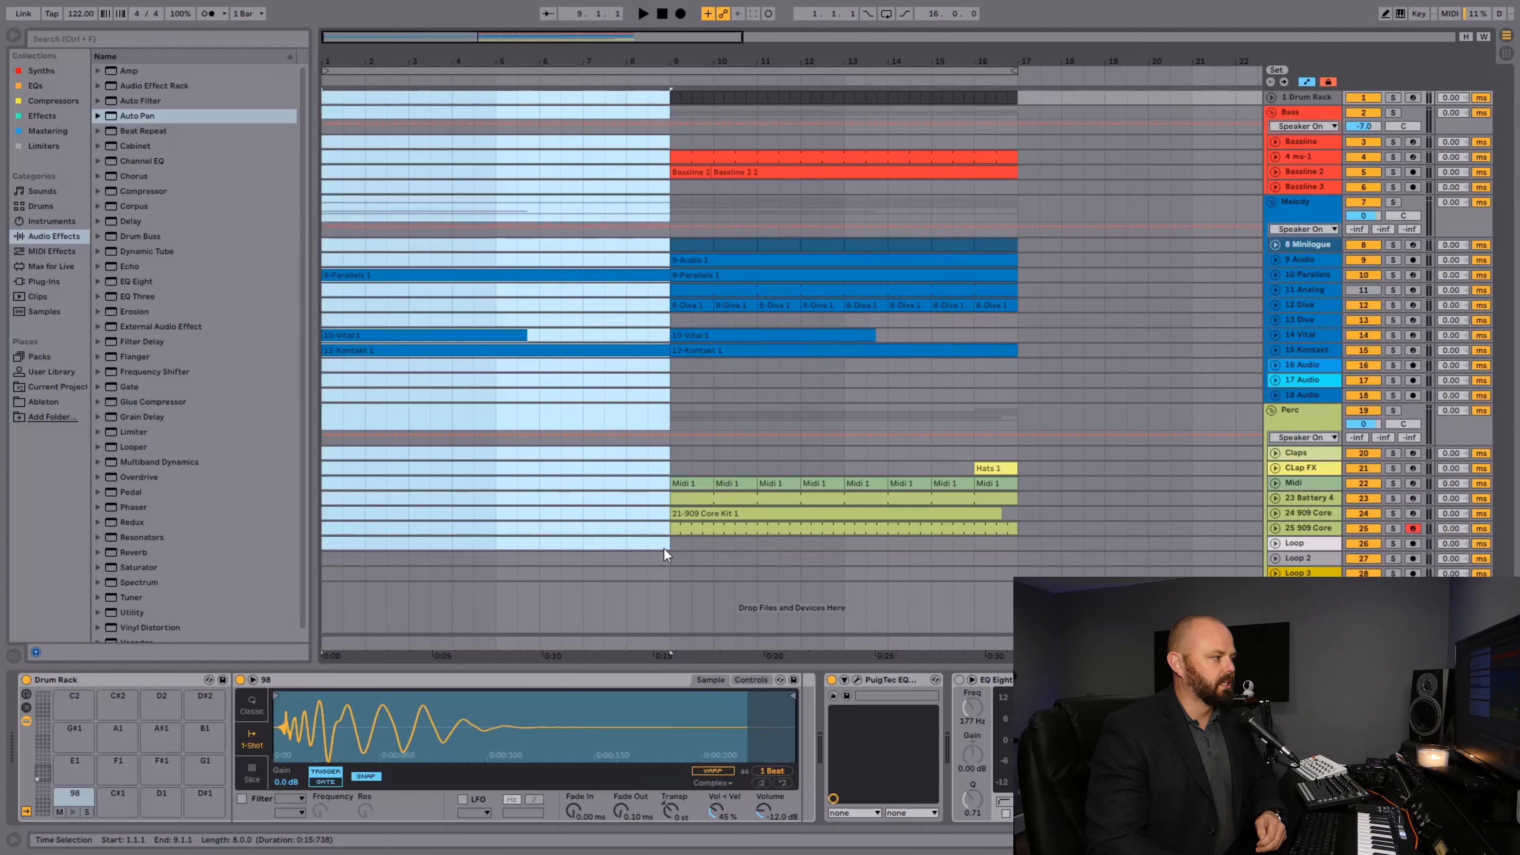
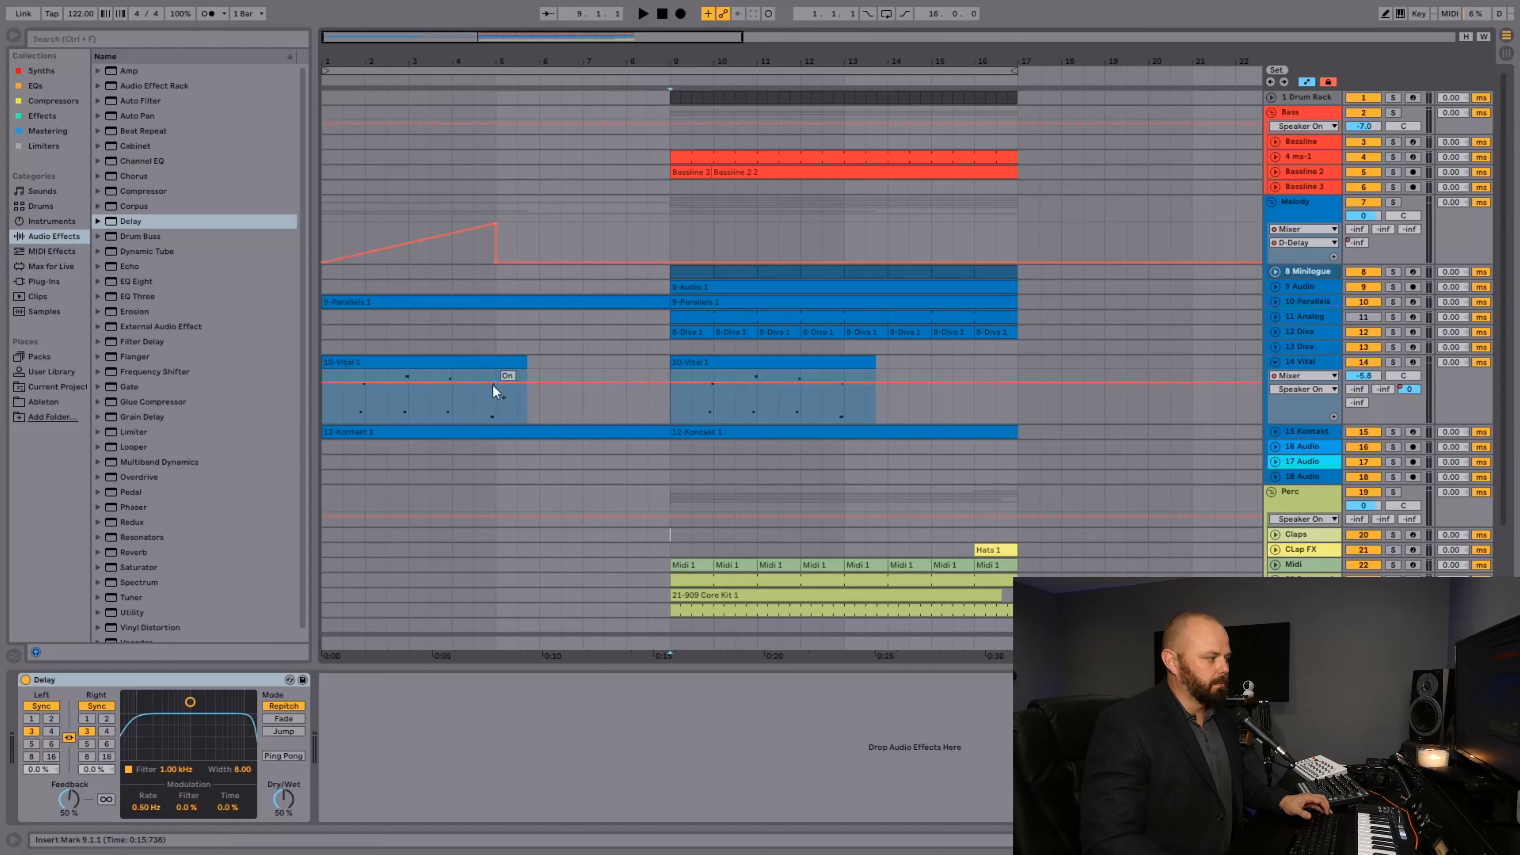
- Turn on Freeze in the Melody group's Delay, set its feedback to 72%, and play the intro
click(106, 799)
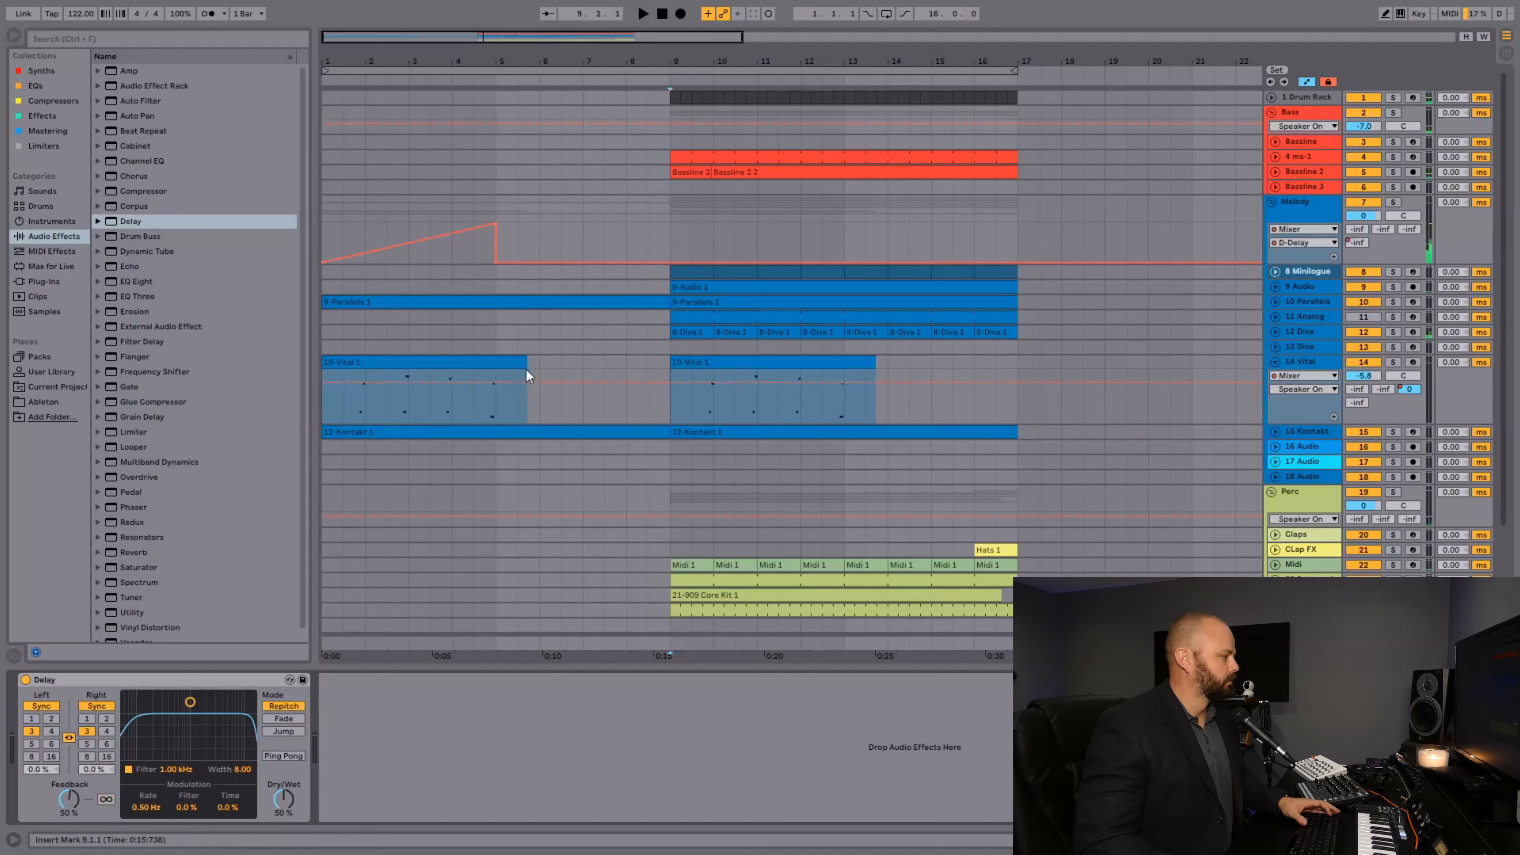
click(662, 13)
key(space)
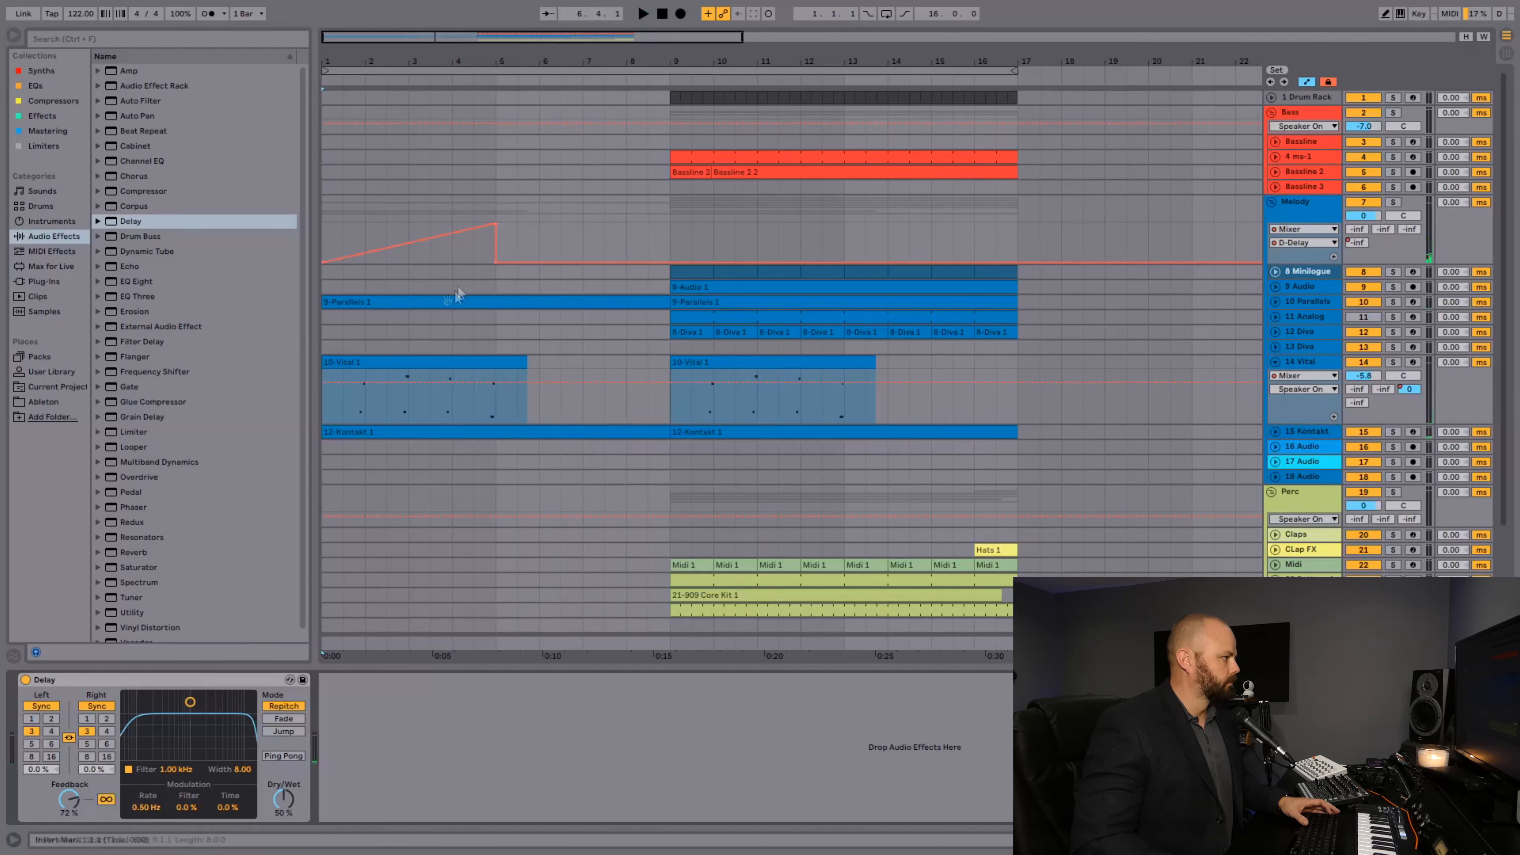
- Show the return tracks and automate Freeze on the D return's Delay to switch on at bar 5
key(ctrl+alt+r)
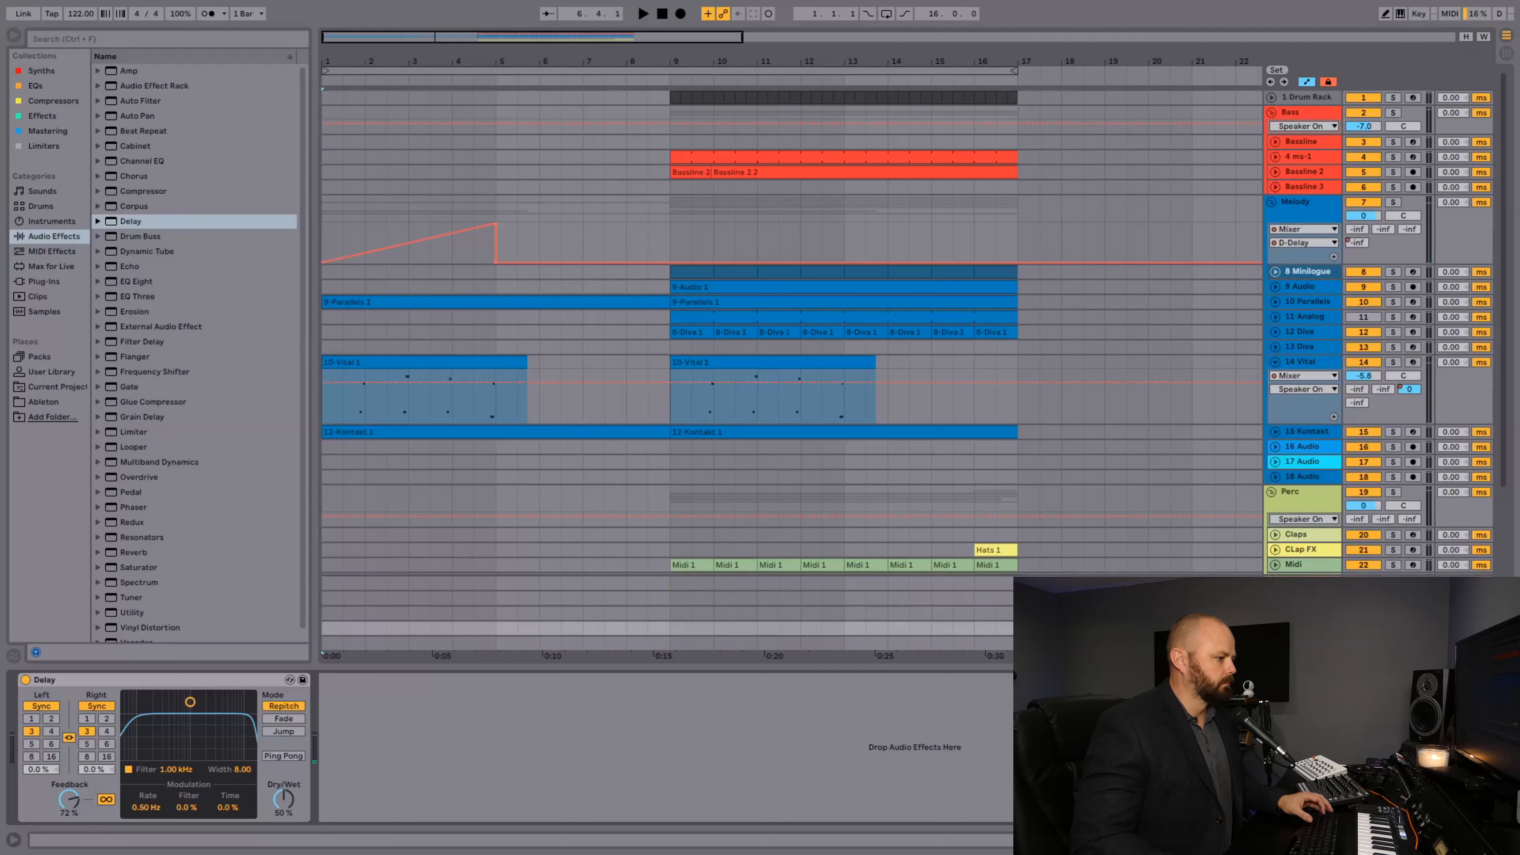
click(1271, 627)
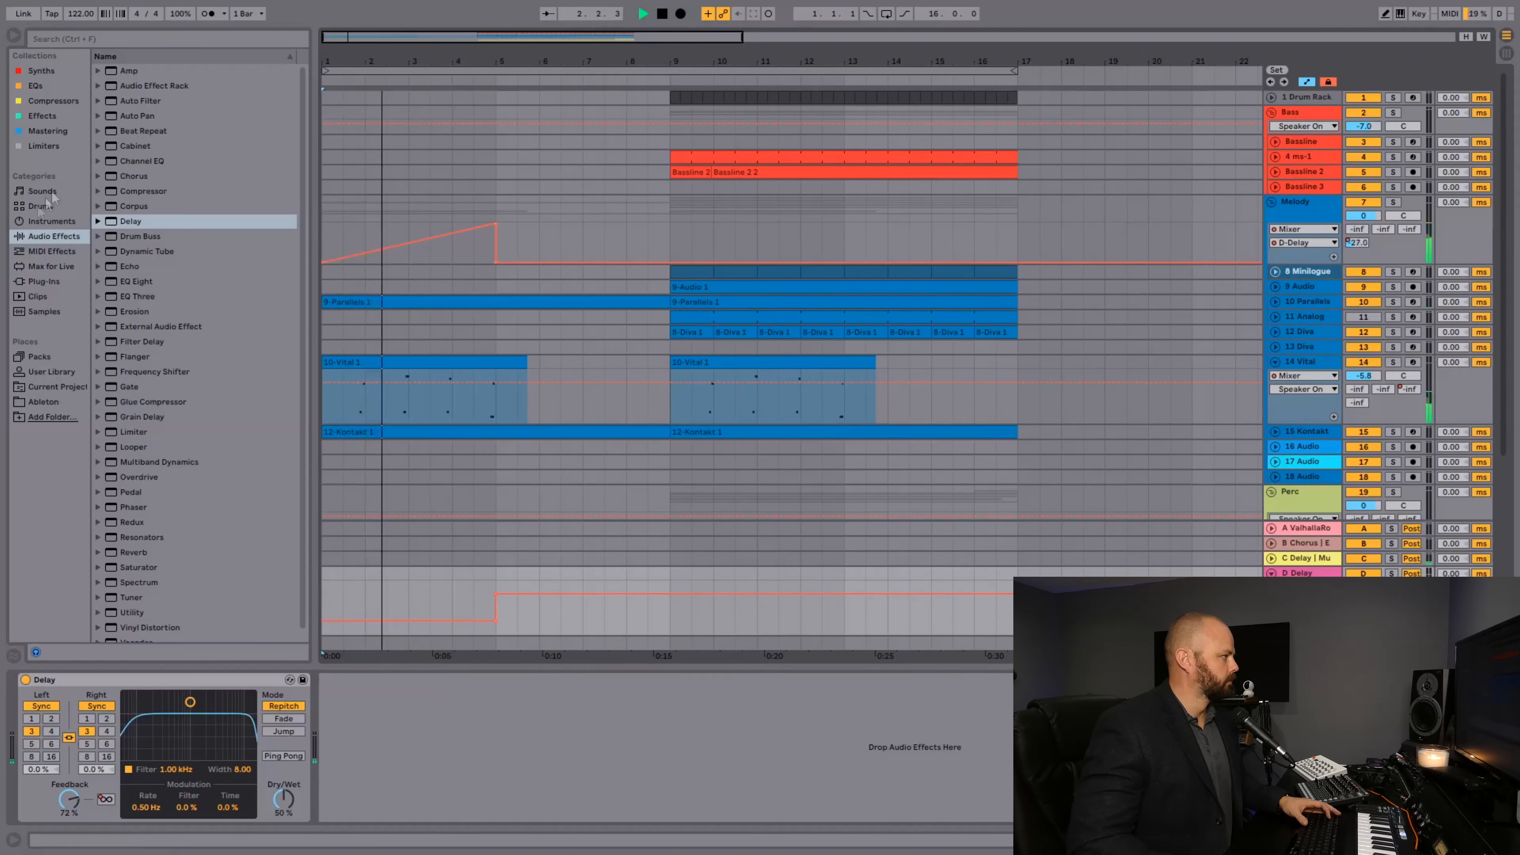
- Add an EQ Eight with a 212 Hz low cut after the Delay and set the Delay's Dry/Wet to 100%
drag(136, 280, 417, 745)
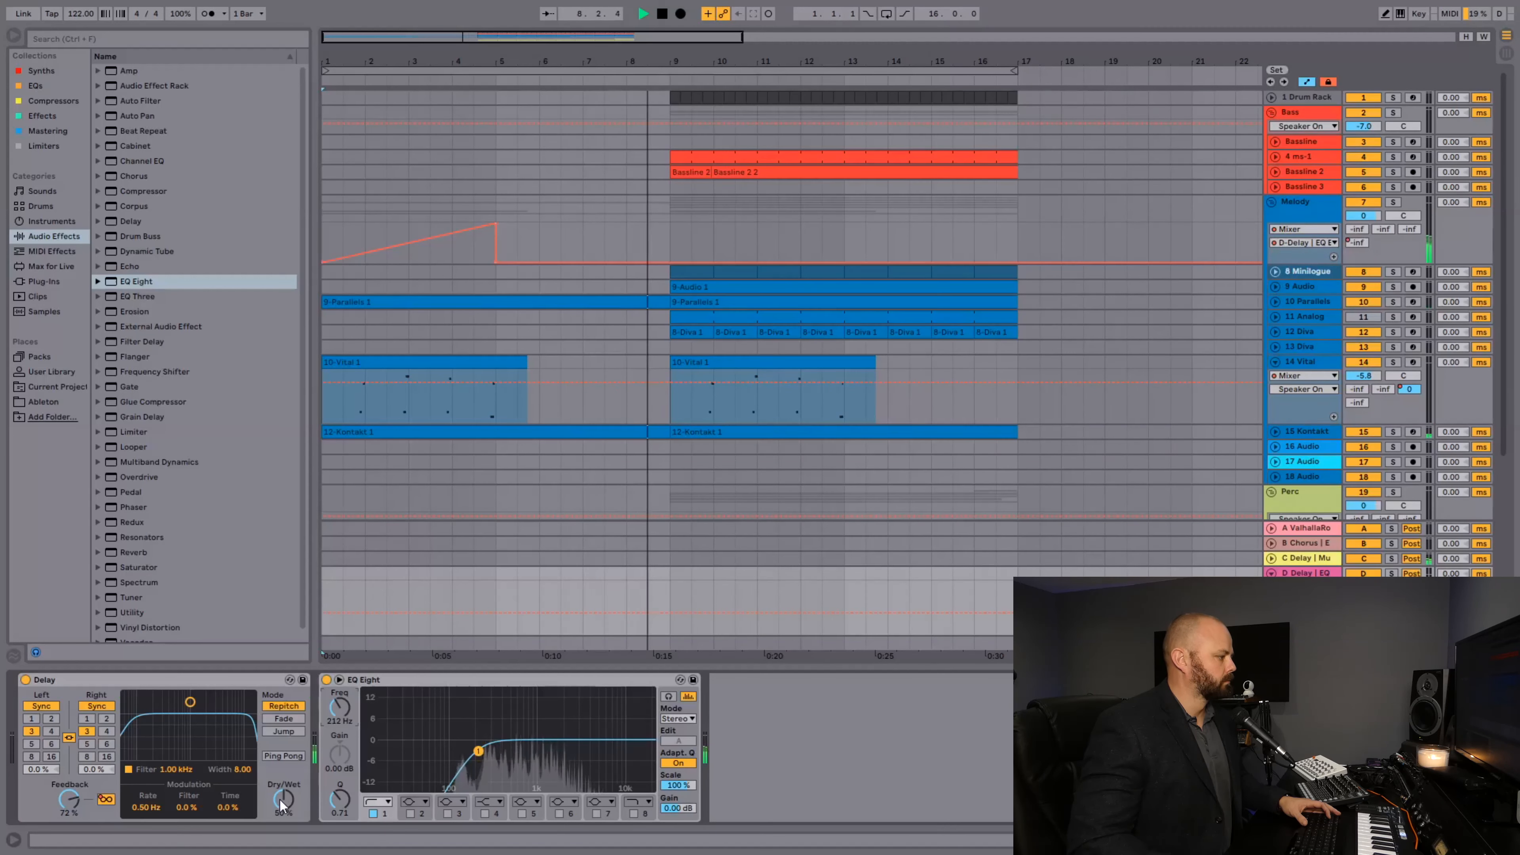
mouse_move(282, 799)
mouse_down()
mouse_move(282, 853)
mouse_move(284, 799)
mouse_up()
key(space)
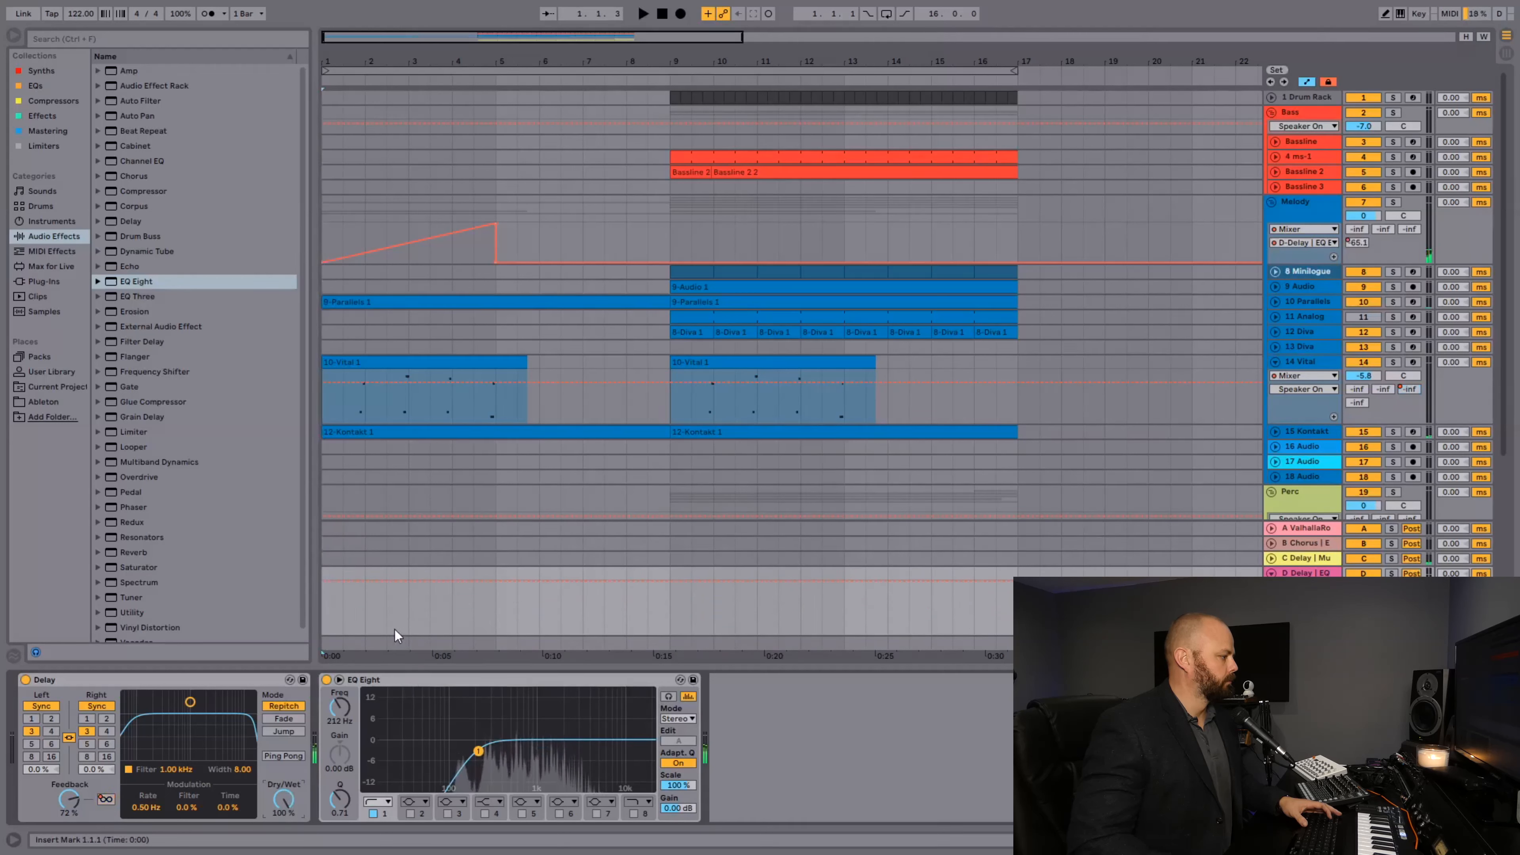
- Set the Delay's filter to 3.74 kHz with a width of 5.64 and replay the intro
key(space)
drag(210, 711, 218, 718)
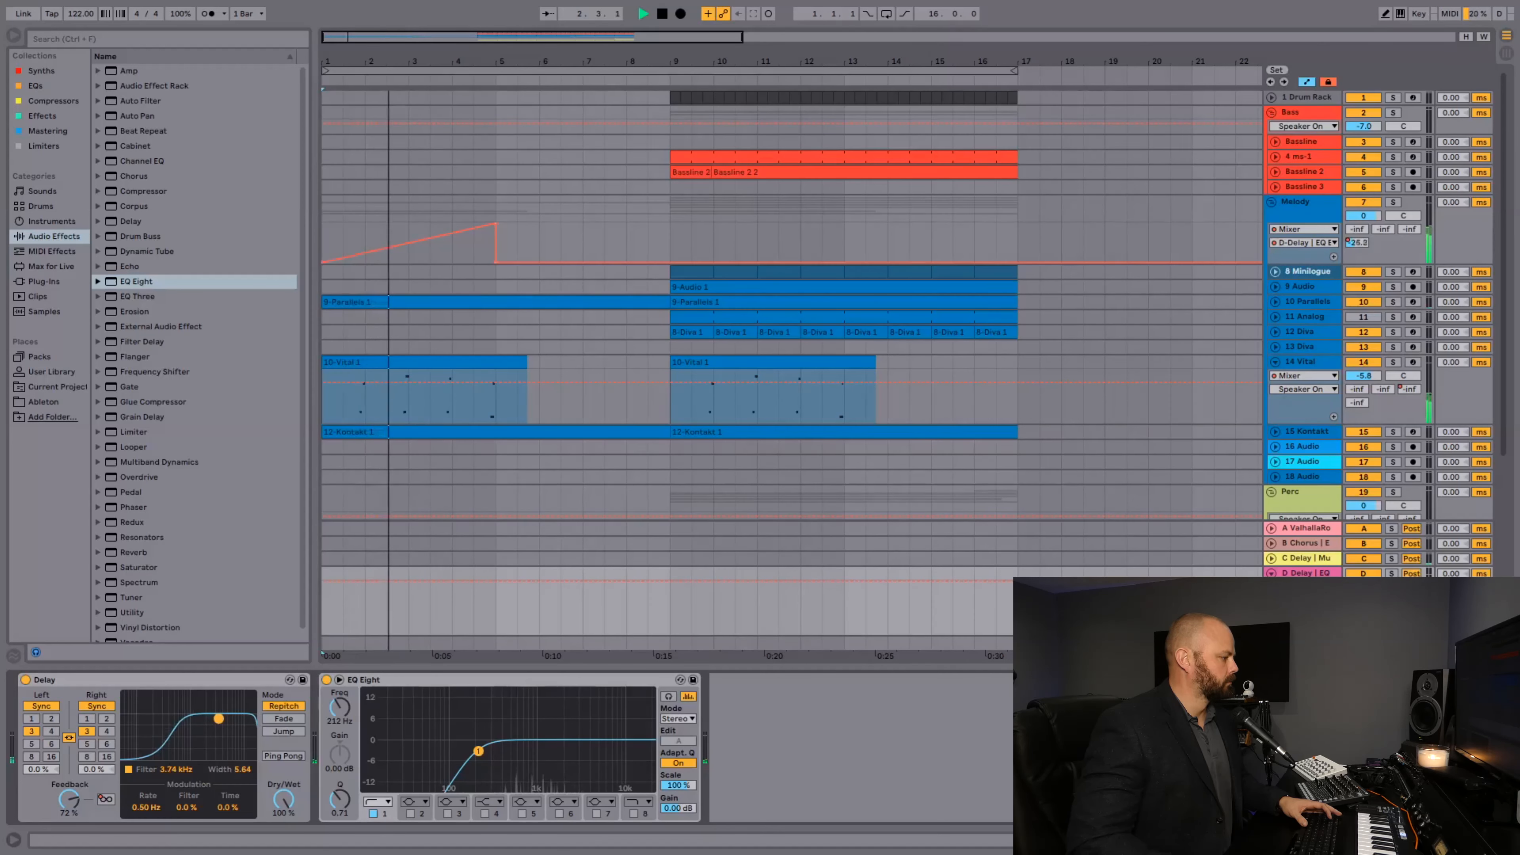
click(287, 756)
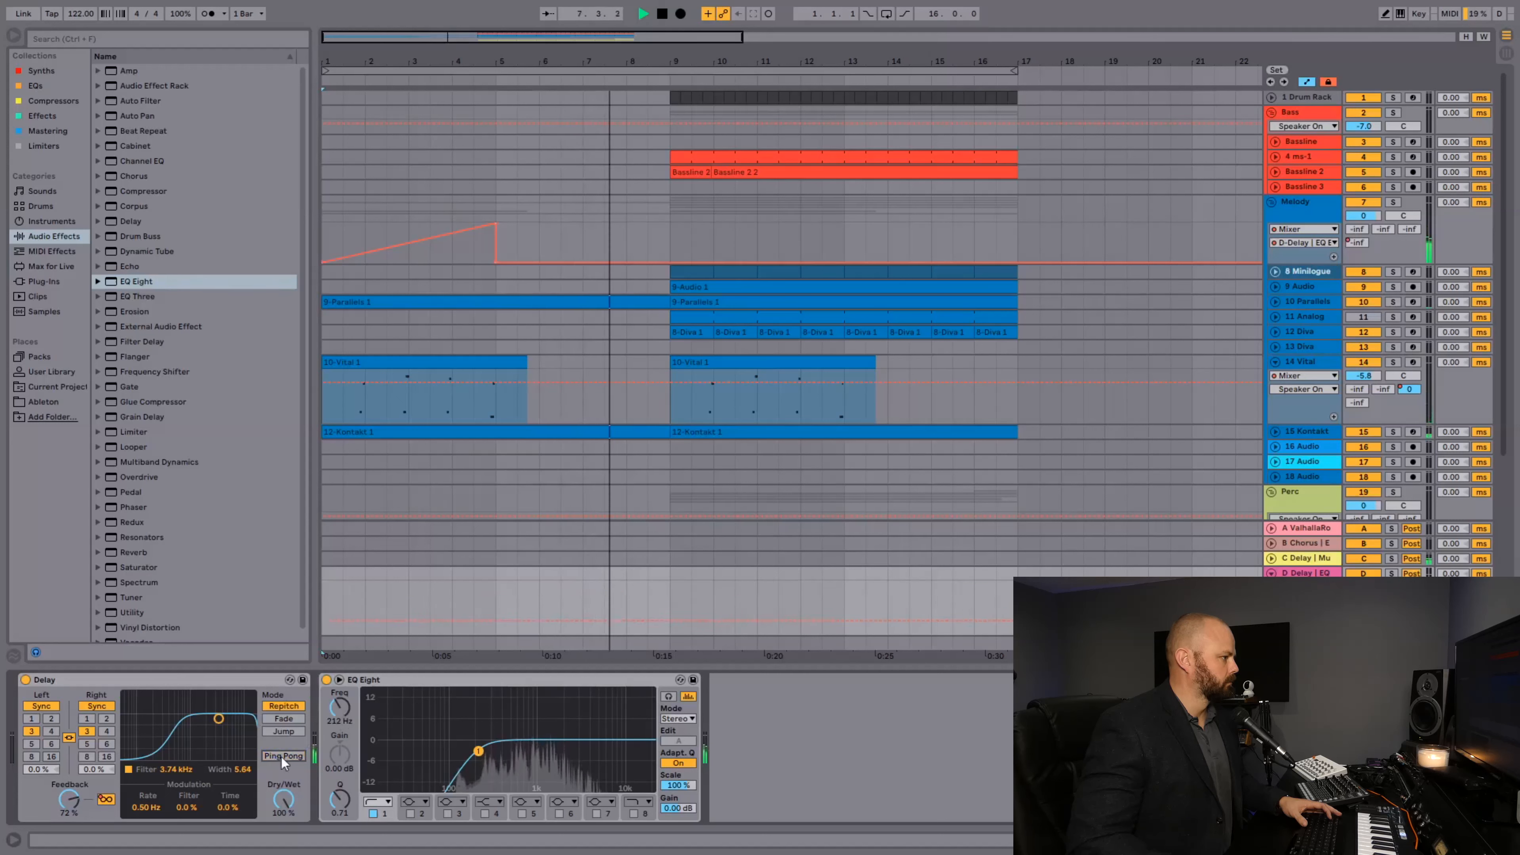
key(space)
key(space)
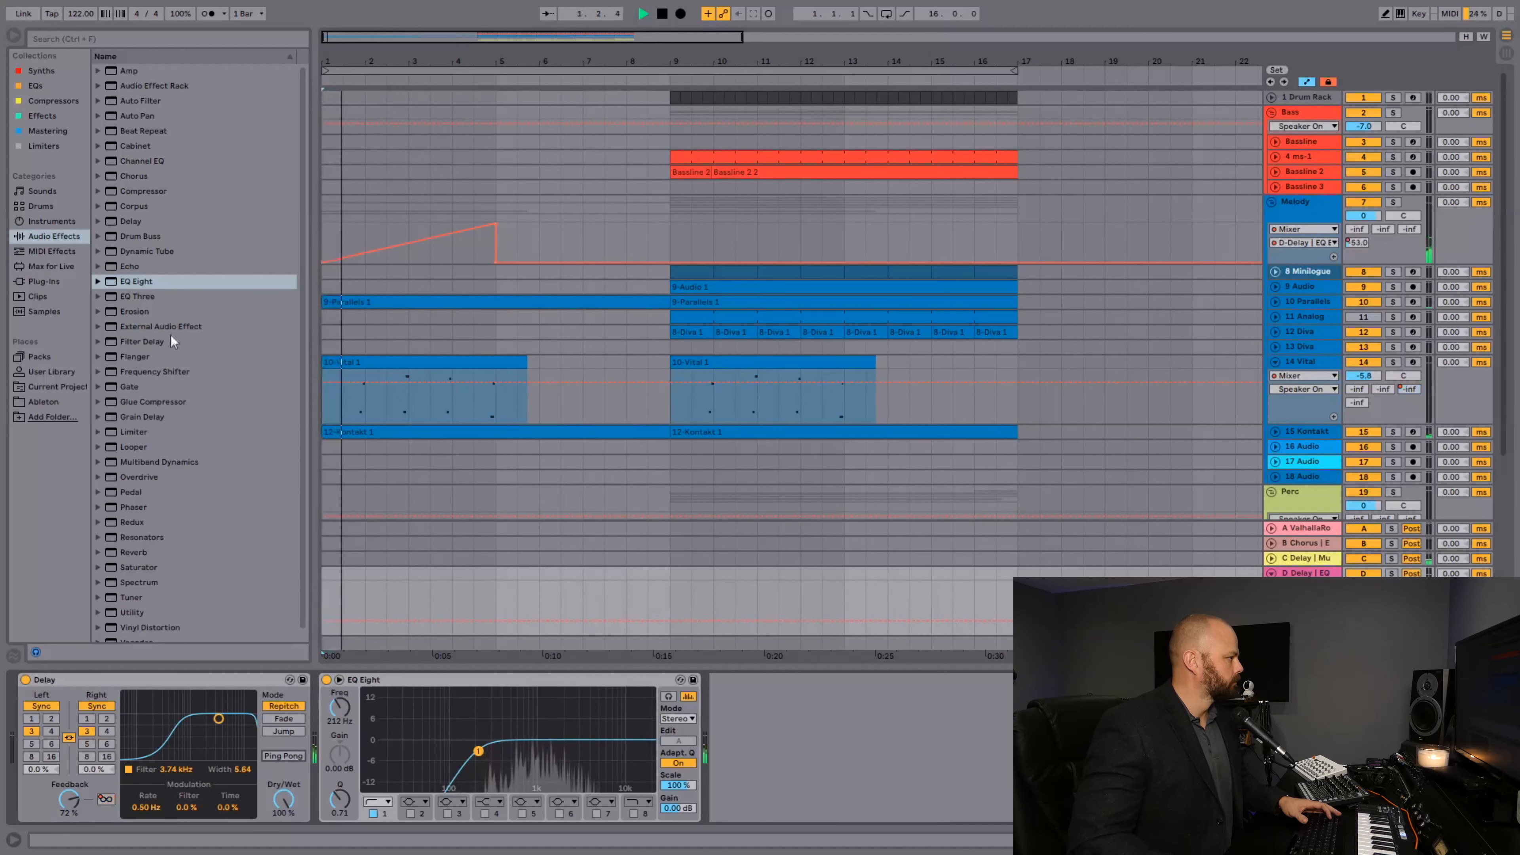
- Add a Compressor after the EQ Eight, expand its sidechain section and set its threshold to -33.1 dB
click(133, 191)
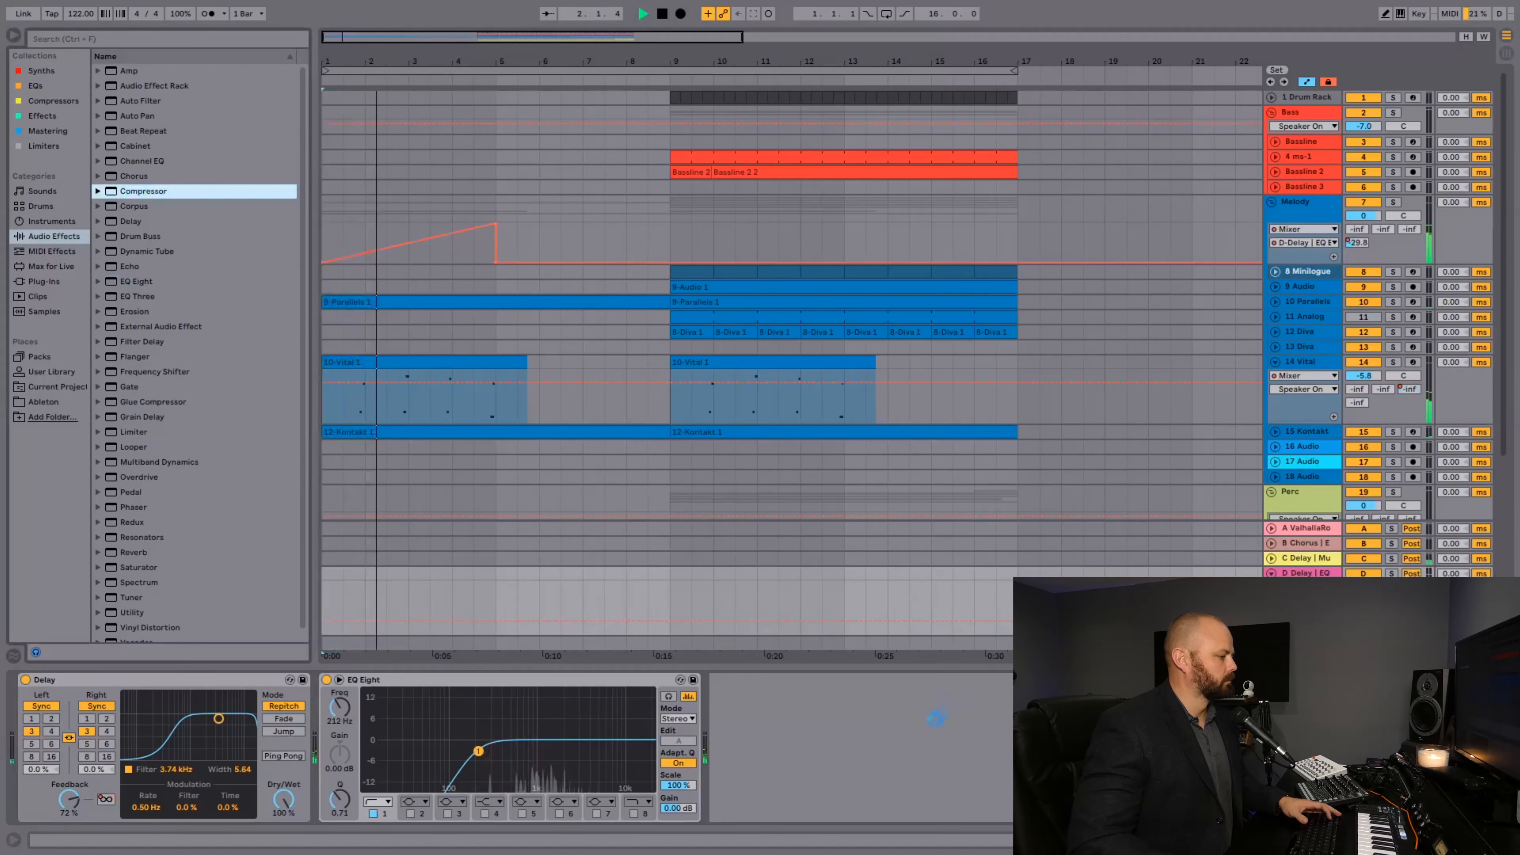
drag(764, 720, 759, 715)
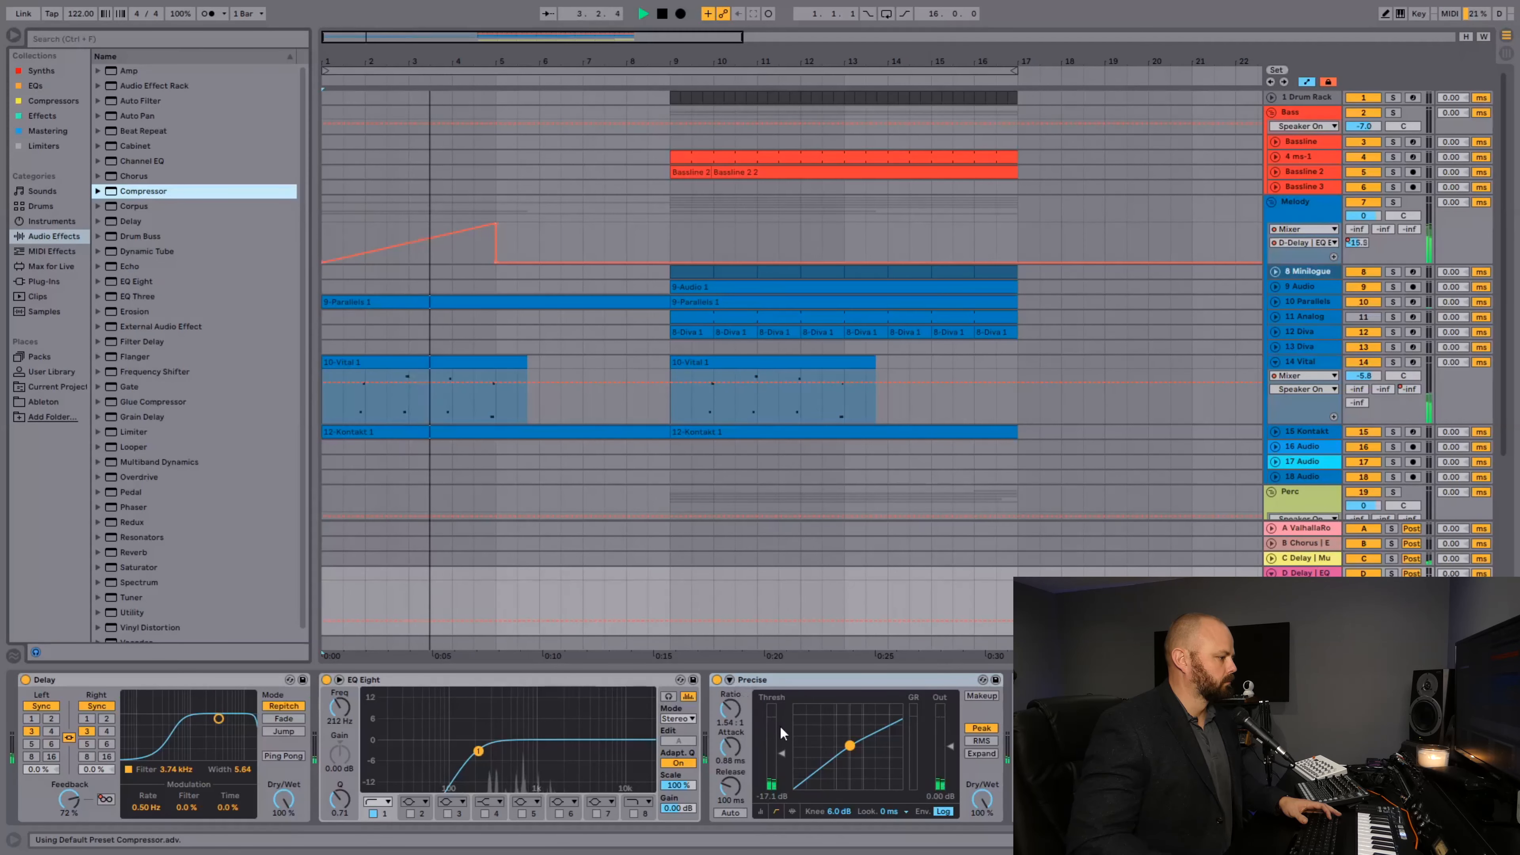
click(729, 679)
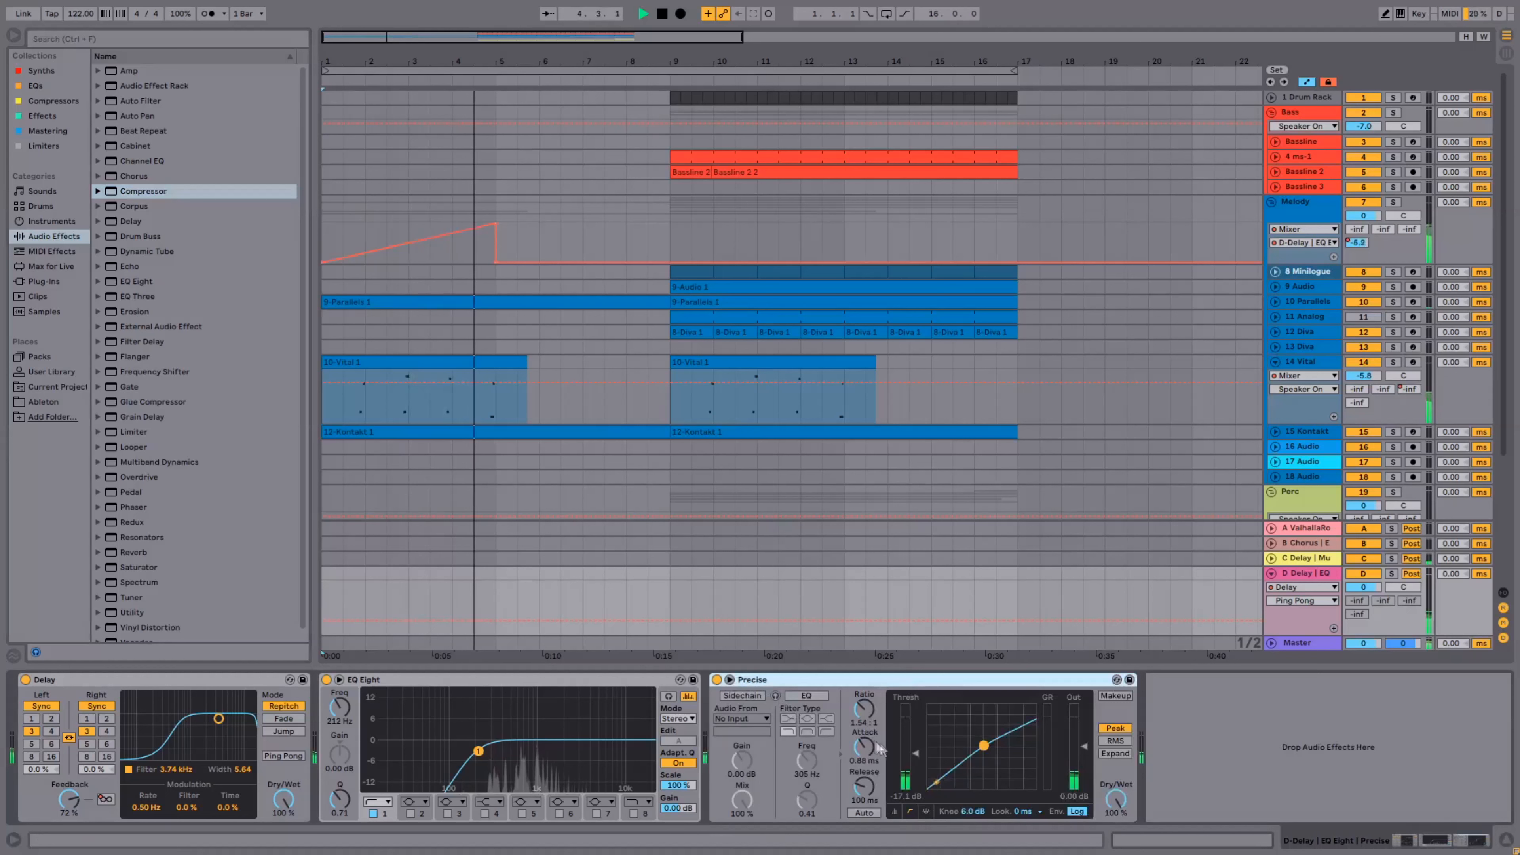
drag(917, 751, 917, 773)
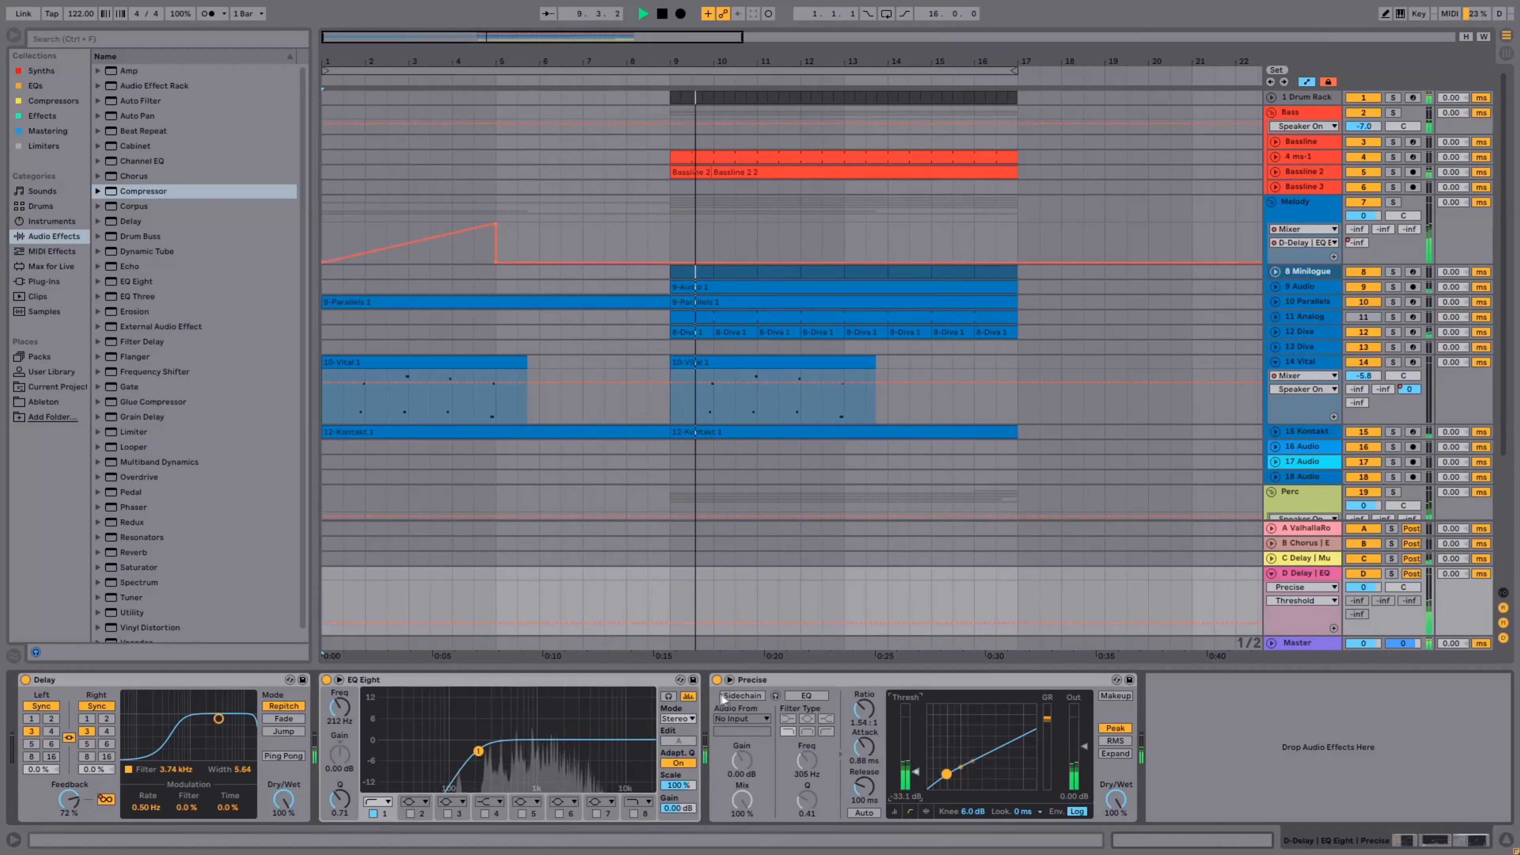
- Enable the Compressor's sidechain and feed it from the 1-Drum Rack track
click(731, 695)
click(762, 719)
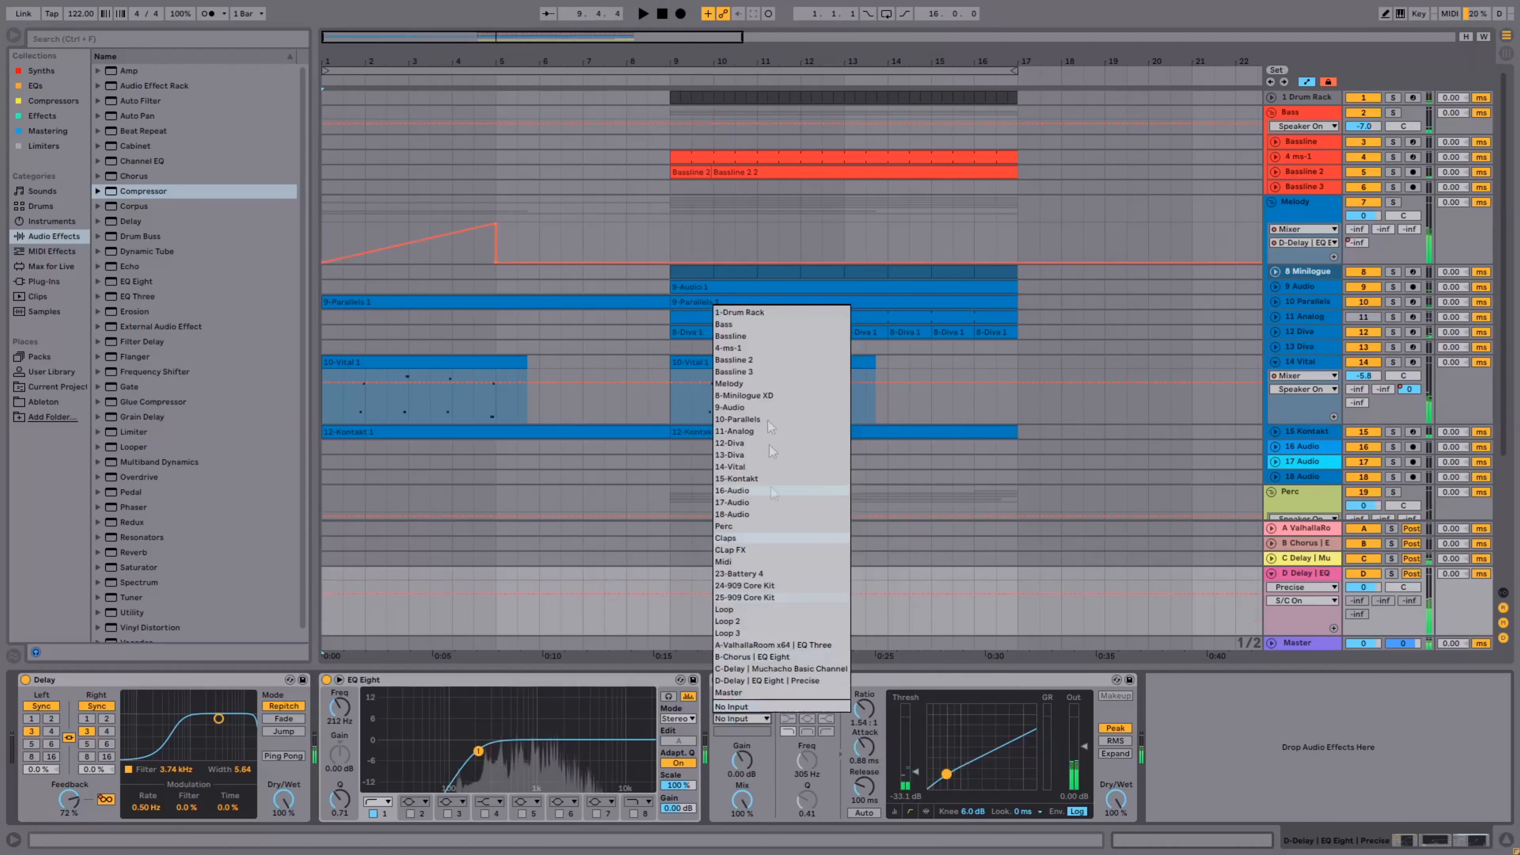
click(768, 316)
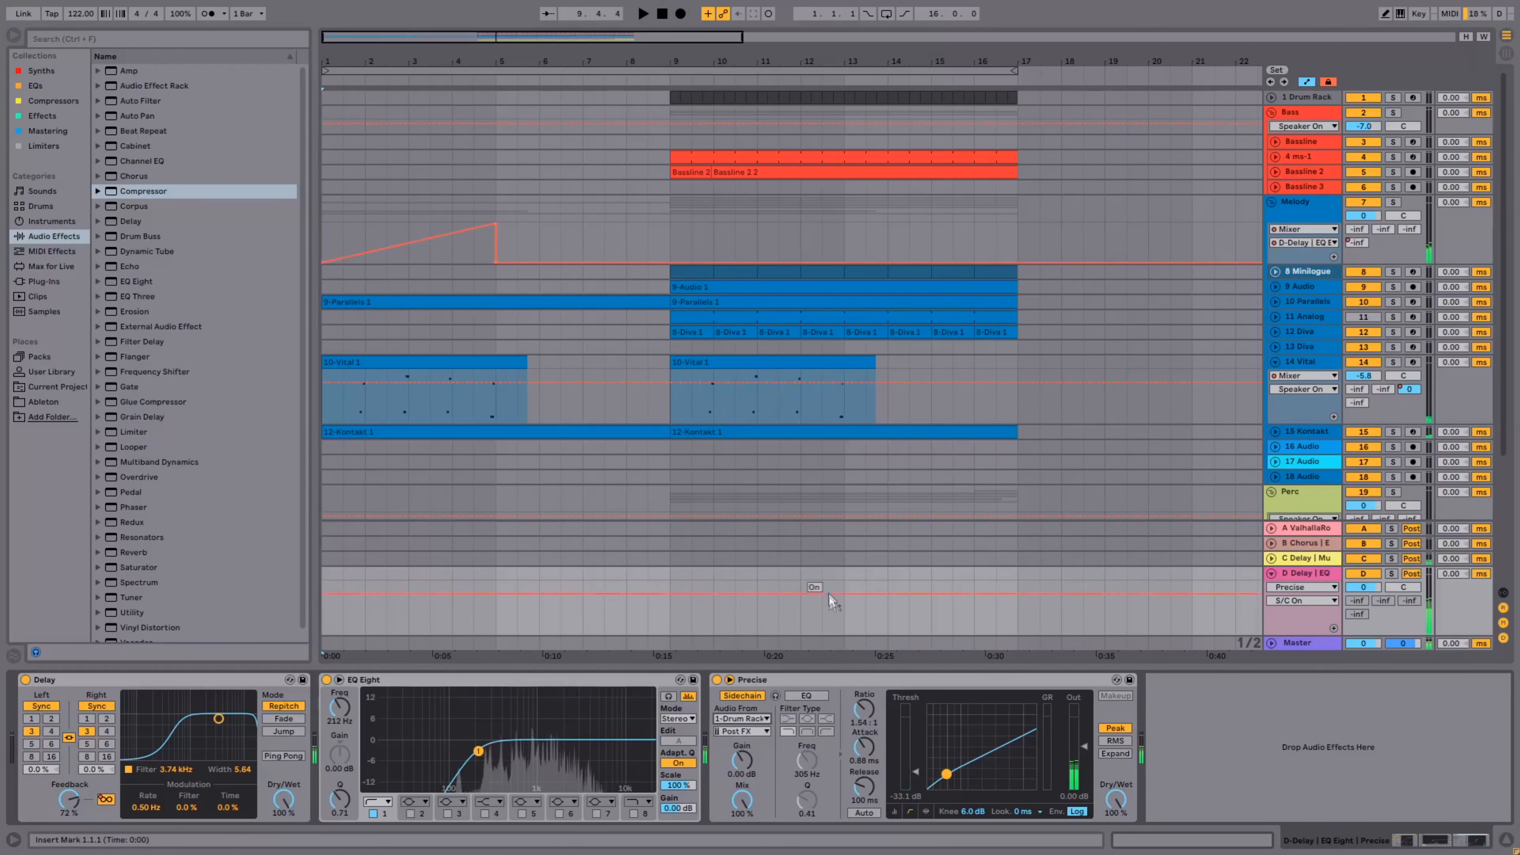
- Automate the EQ Eight's low-cut frequency to rise from 212 Hz at bar 5 to about 944 Hz at bar 9
click(350, 710)
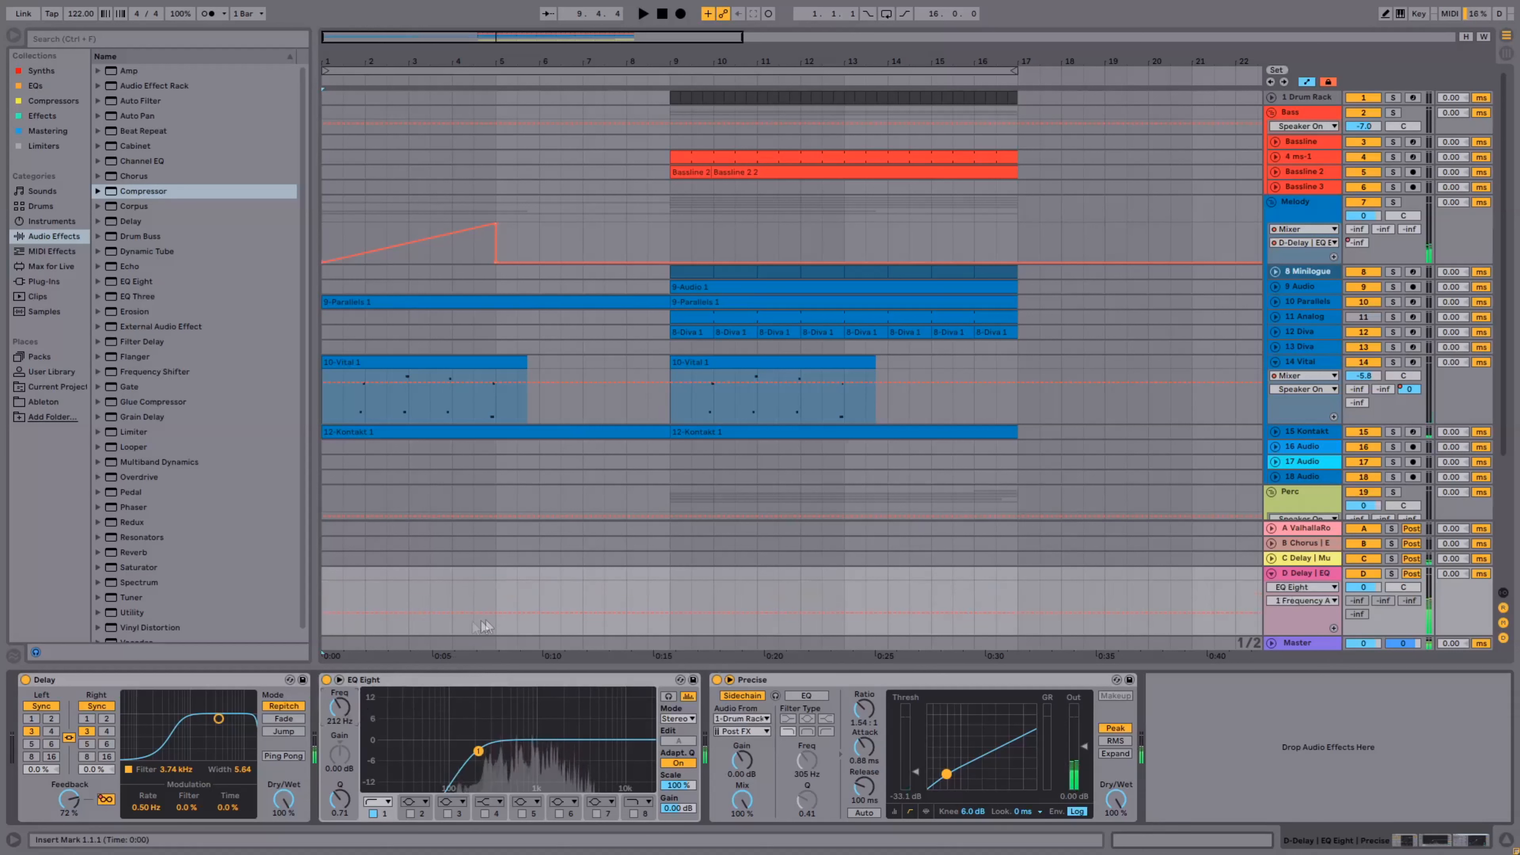
key(space)
drag(667, 612, 669, 603)
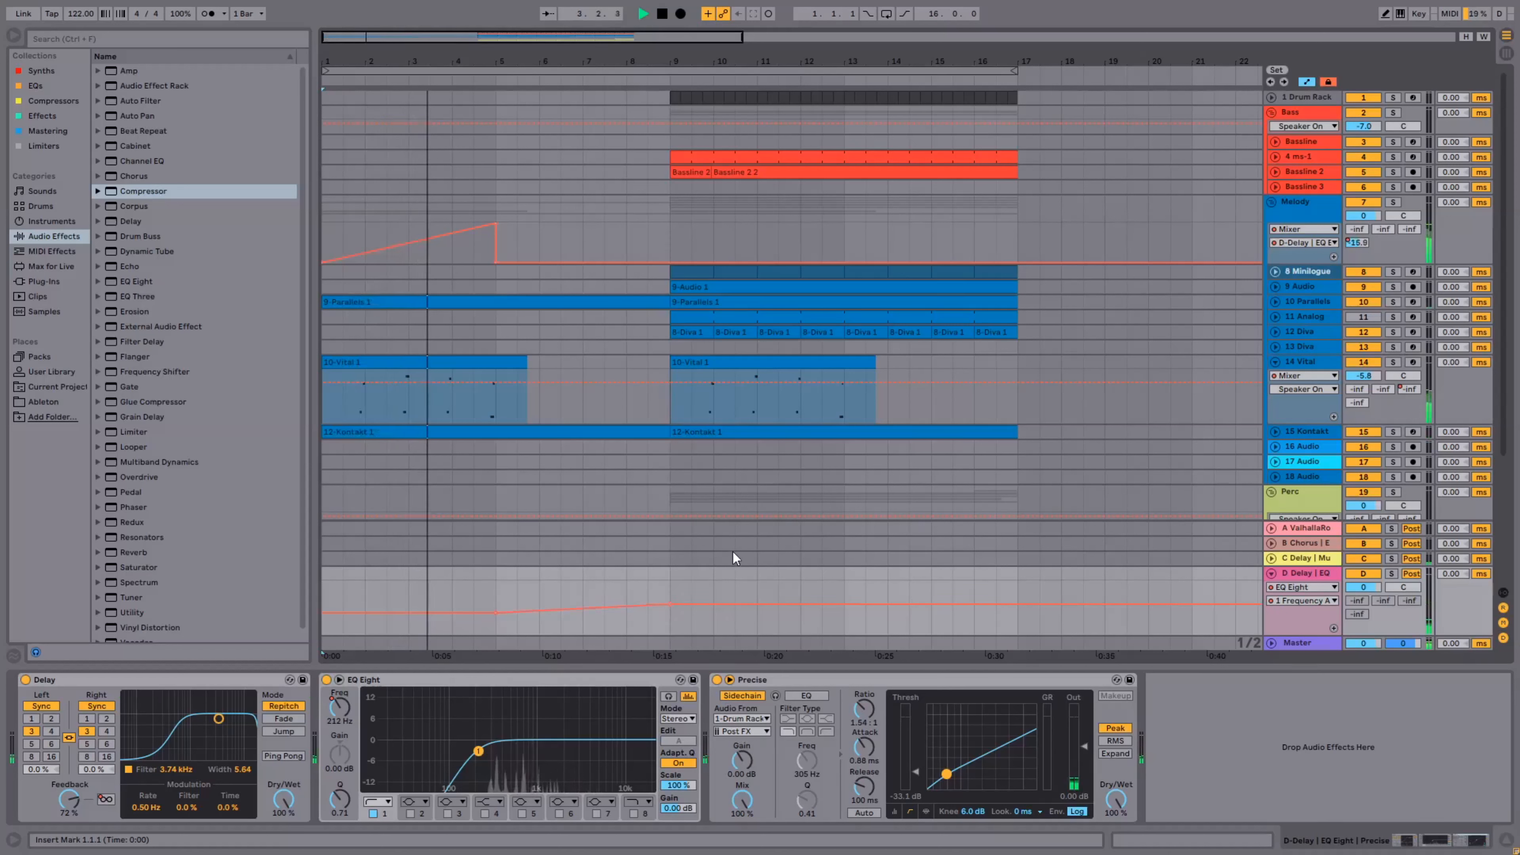
drag(669, 605, 669, 599)
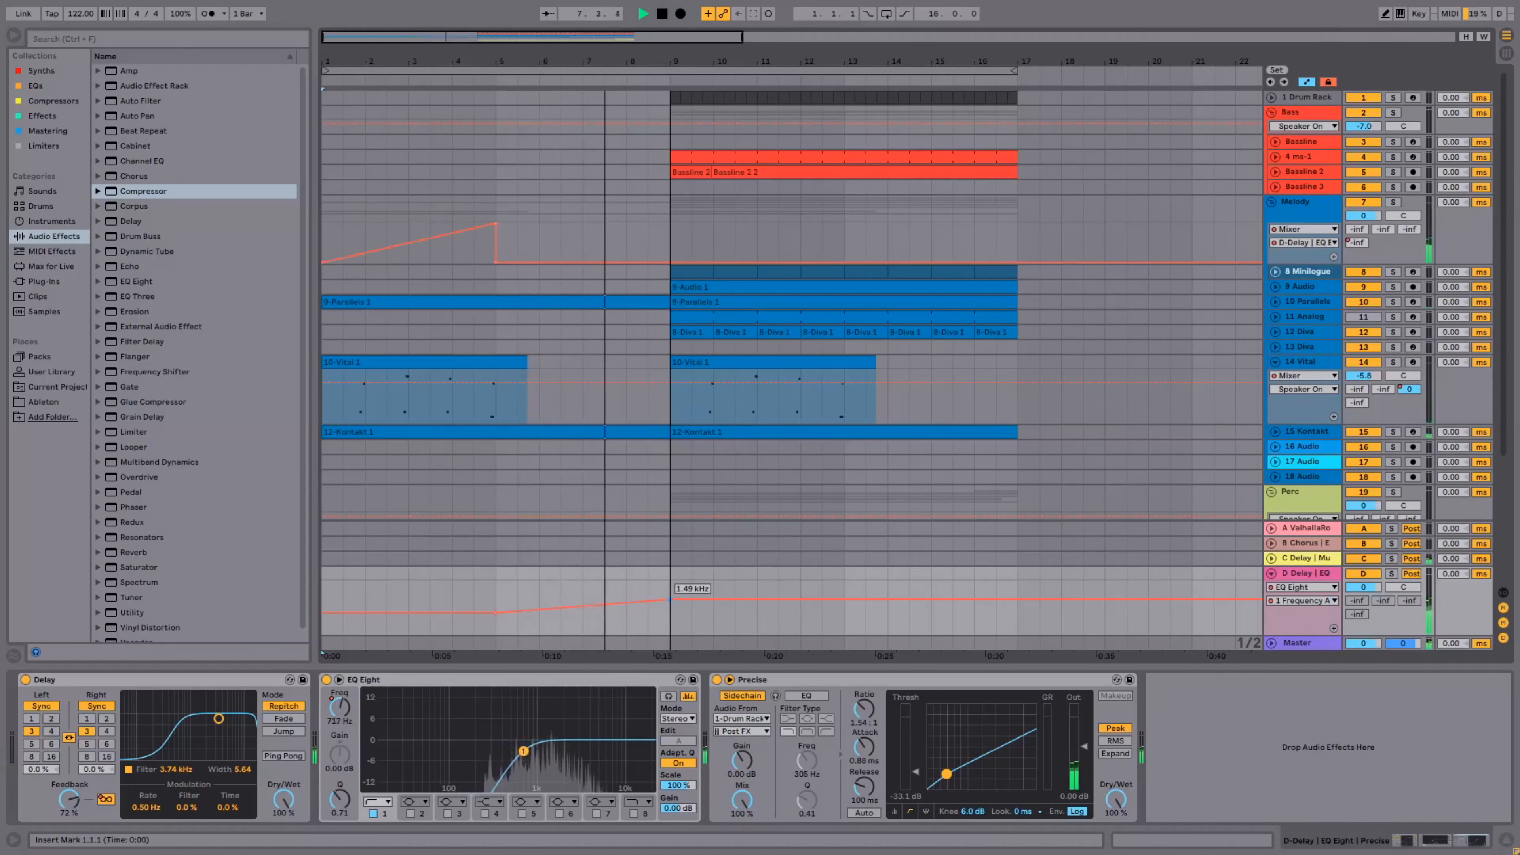
drag(670, 599, 669, 603)
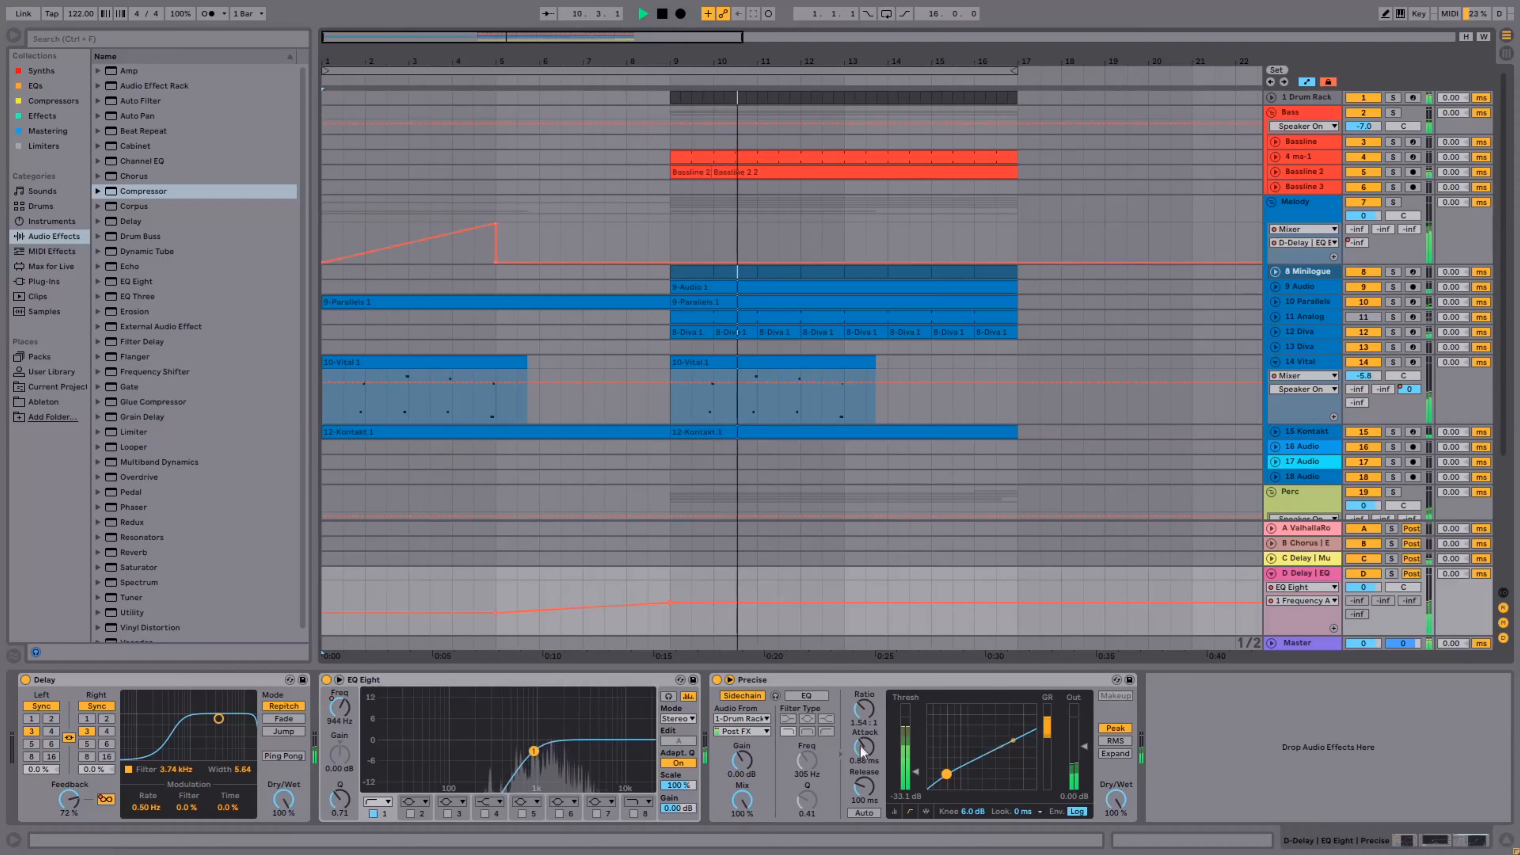
- Set the sidechained Compressor to a 0.01 ms attack, automatic release and a -20.1 dB threshold
drag(863, 747, 862, 778)
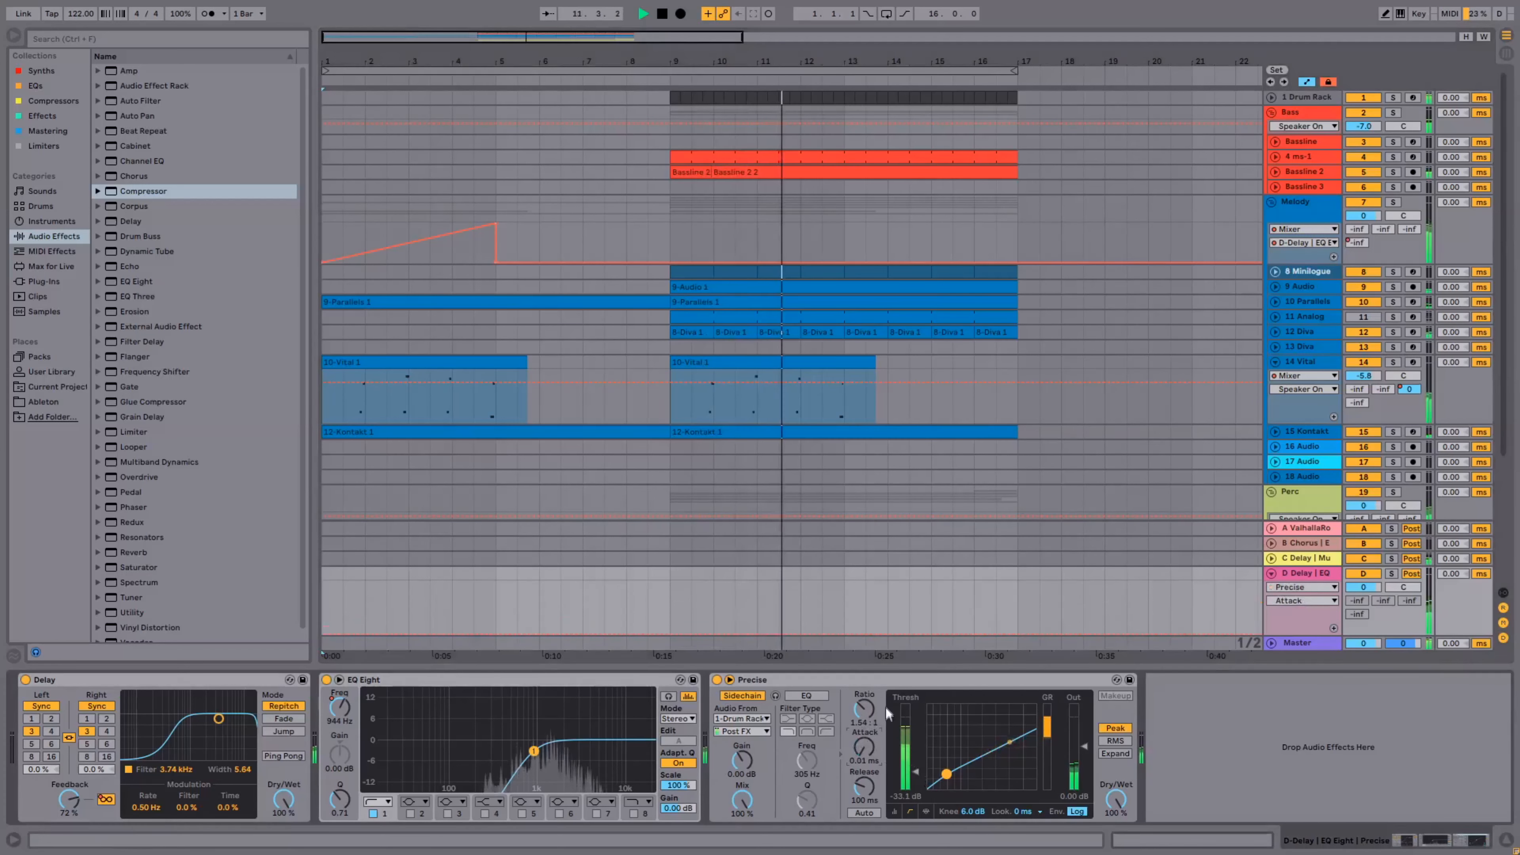
click(872, 812)
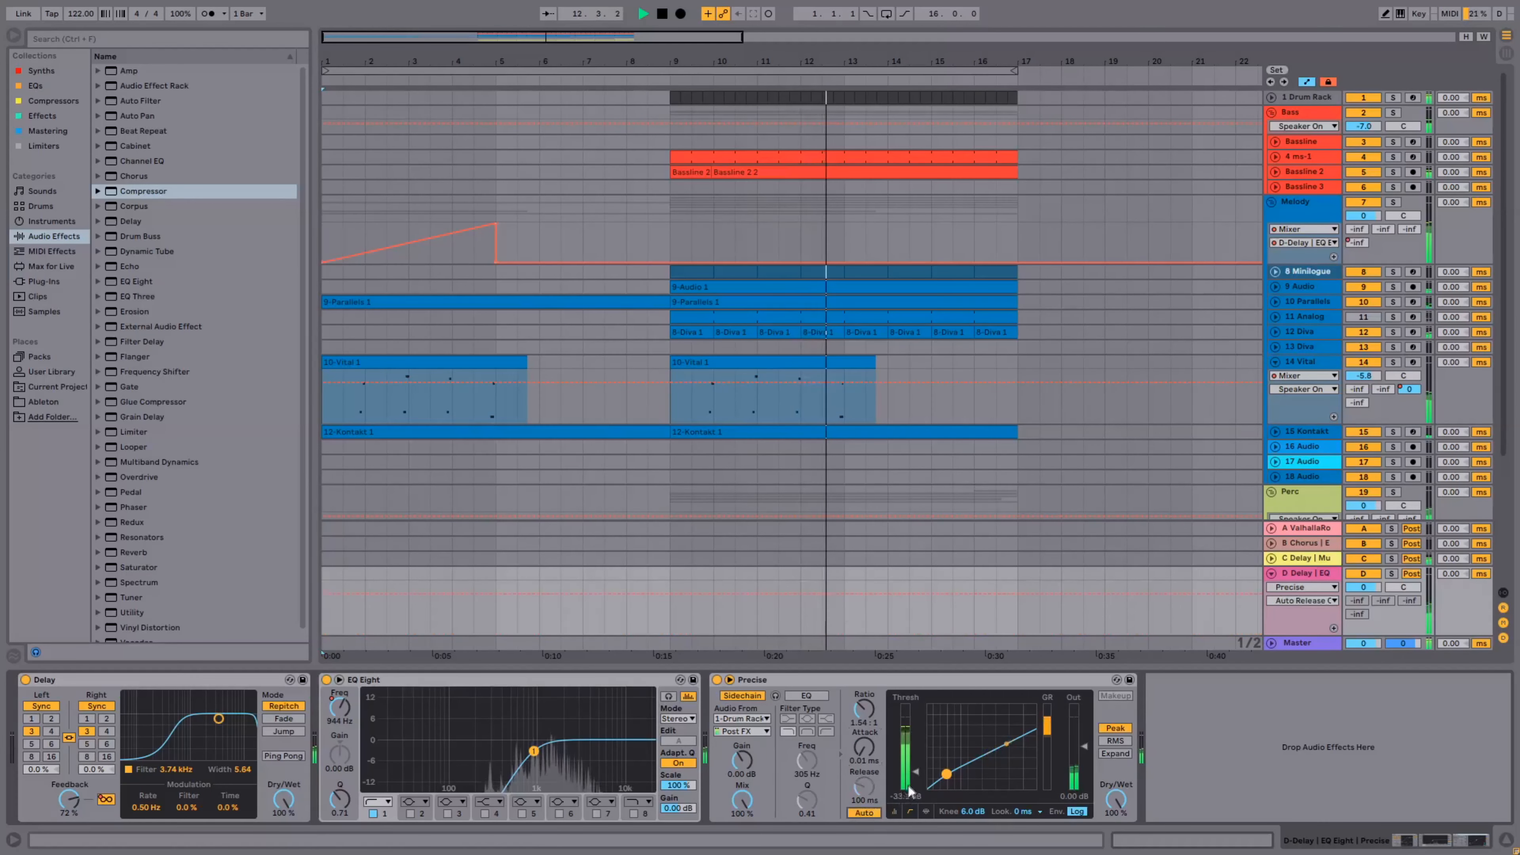
drag(916, 772, 916, 758)
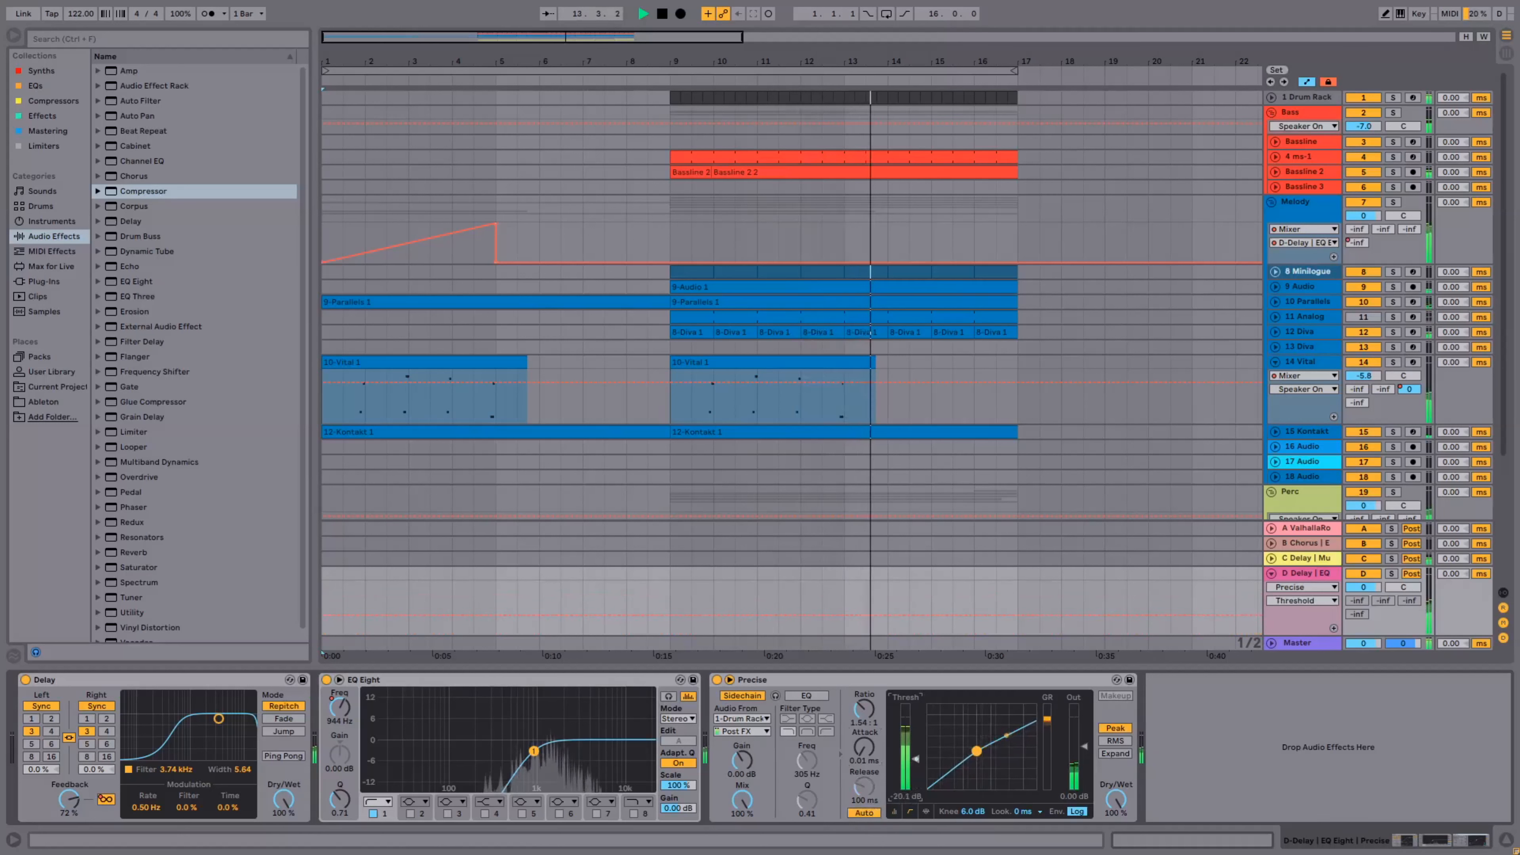
key(space)
- Solo the D return during playback and set the sidechained Compressor's ratio to 2.07:1 and threshold to -18.7 dB
click(1392, 573)
key(space)
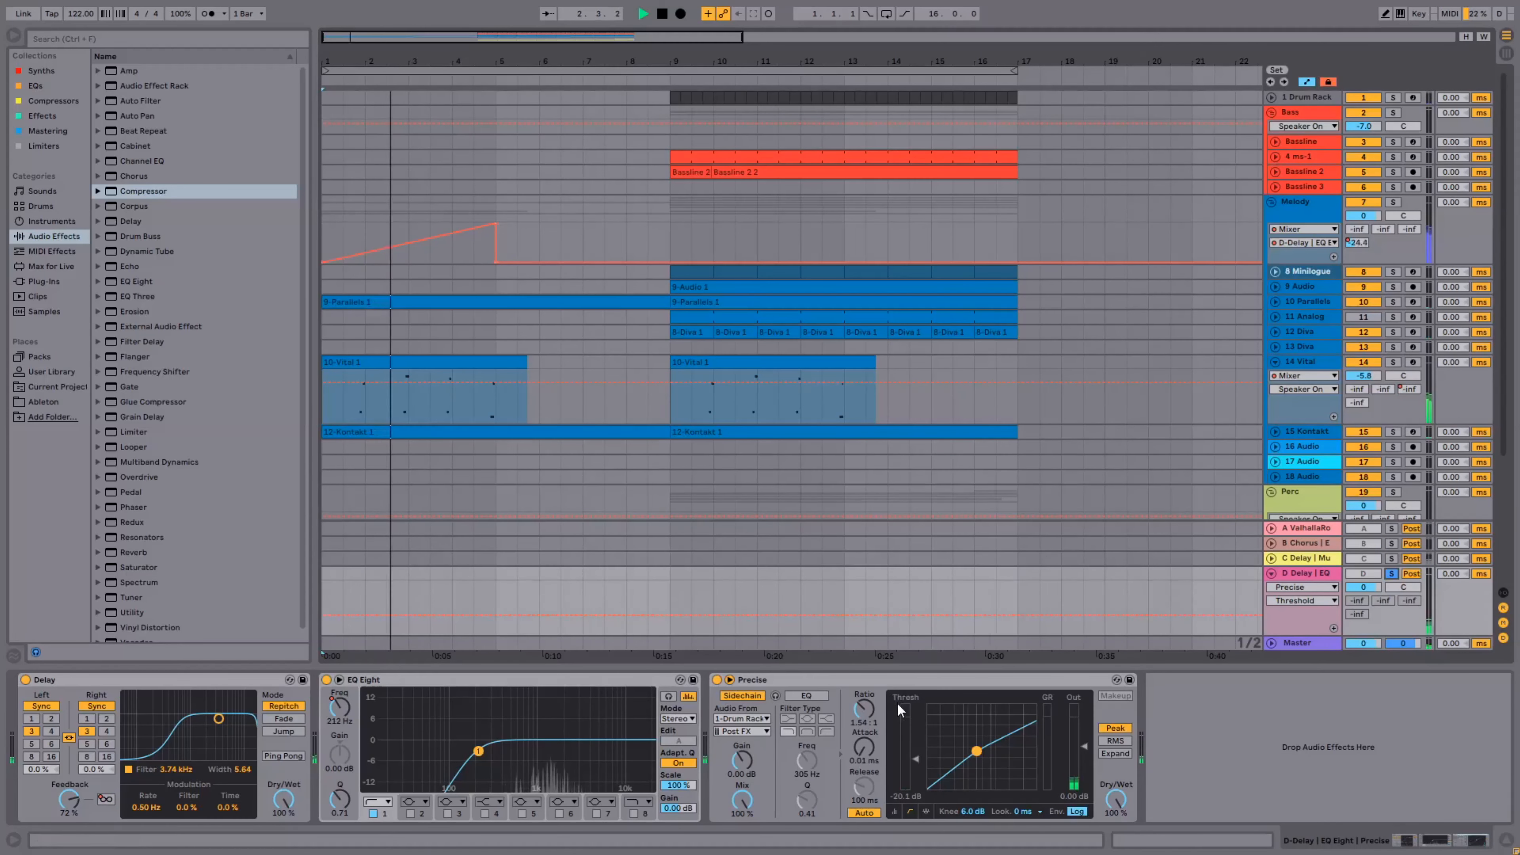
drag(873, 708, 874, 698)
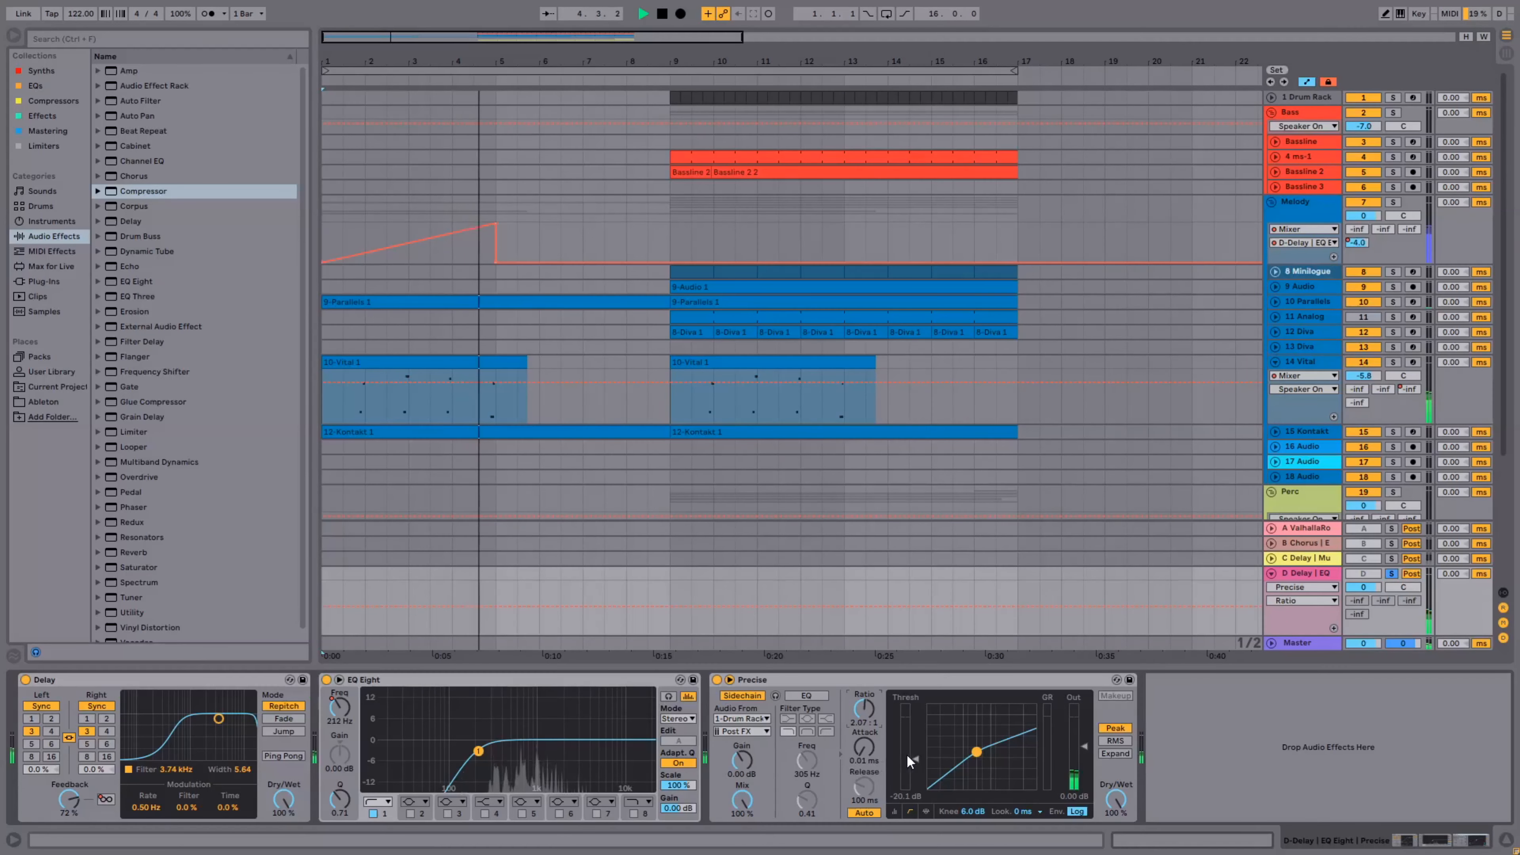
drag(915, 756, 916, 752)
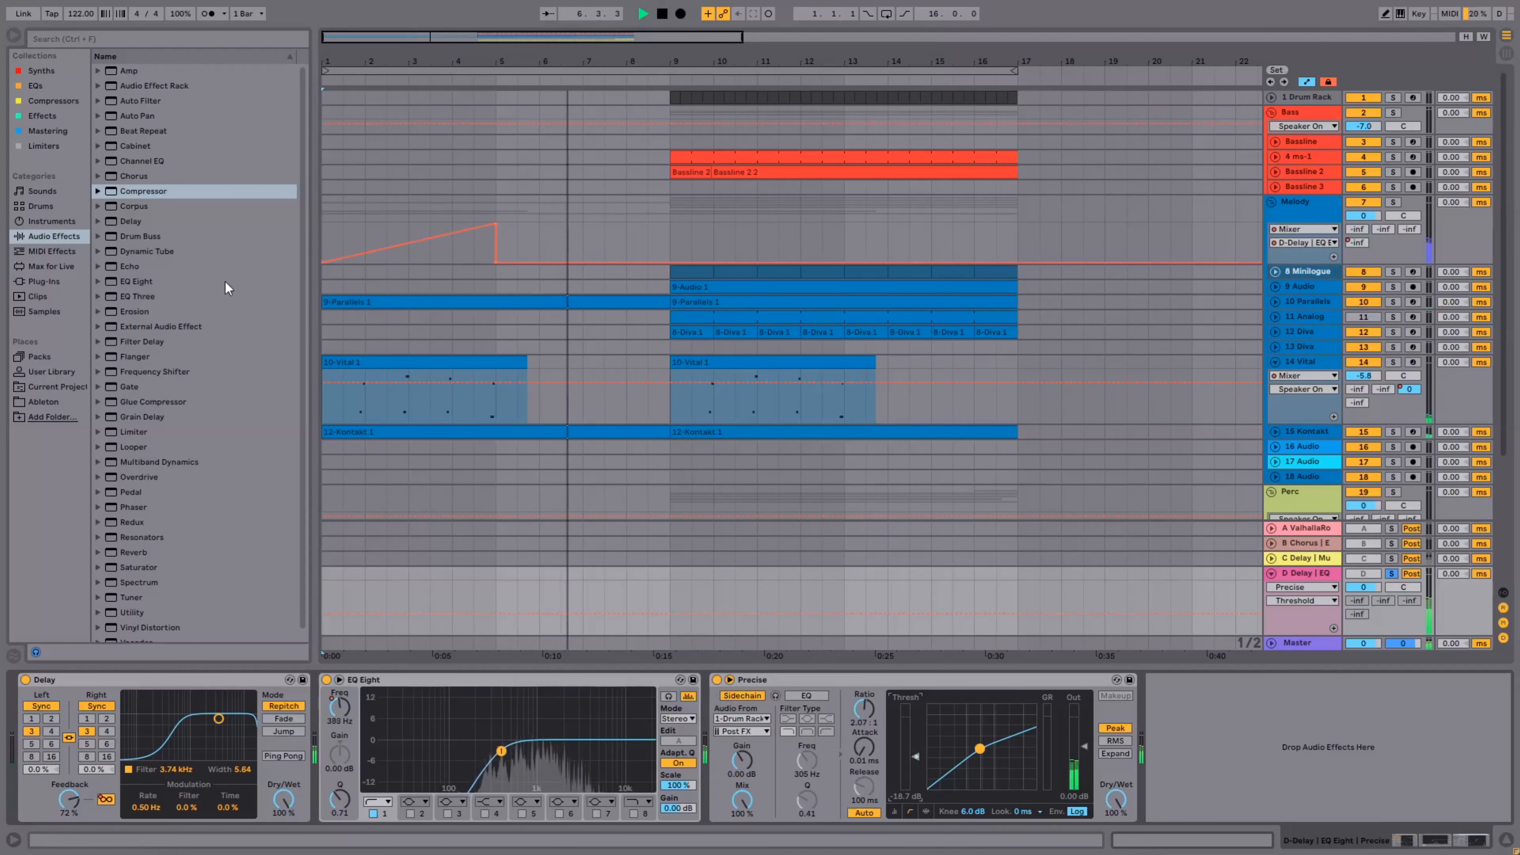
- Insert a second Compressor at -33.1 dB threshold before the sidechained one, set the latter's ratio to 3.00:1, and unsolo the D return
drag(142, 191, 781, 772)
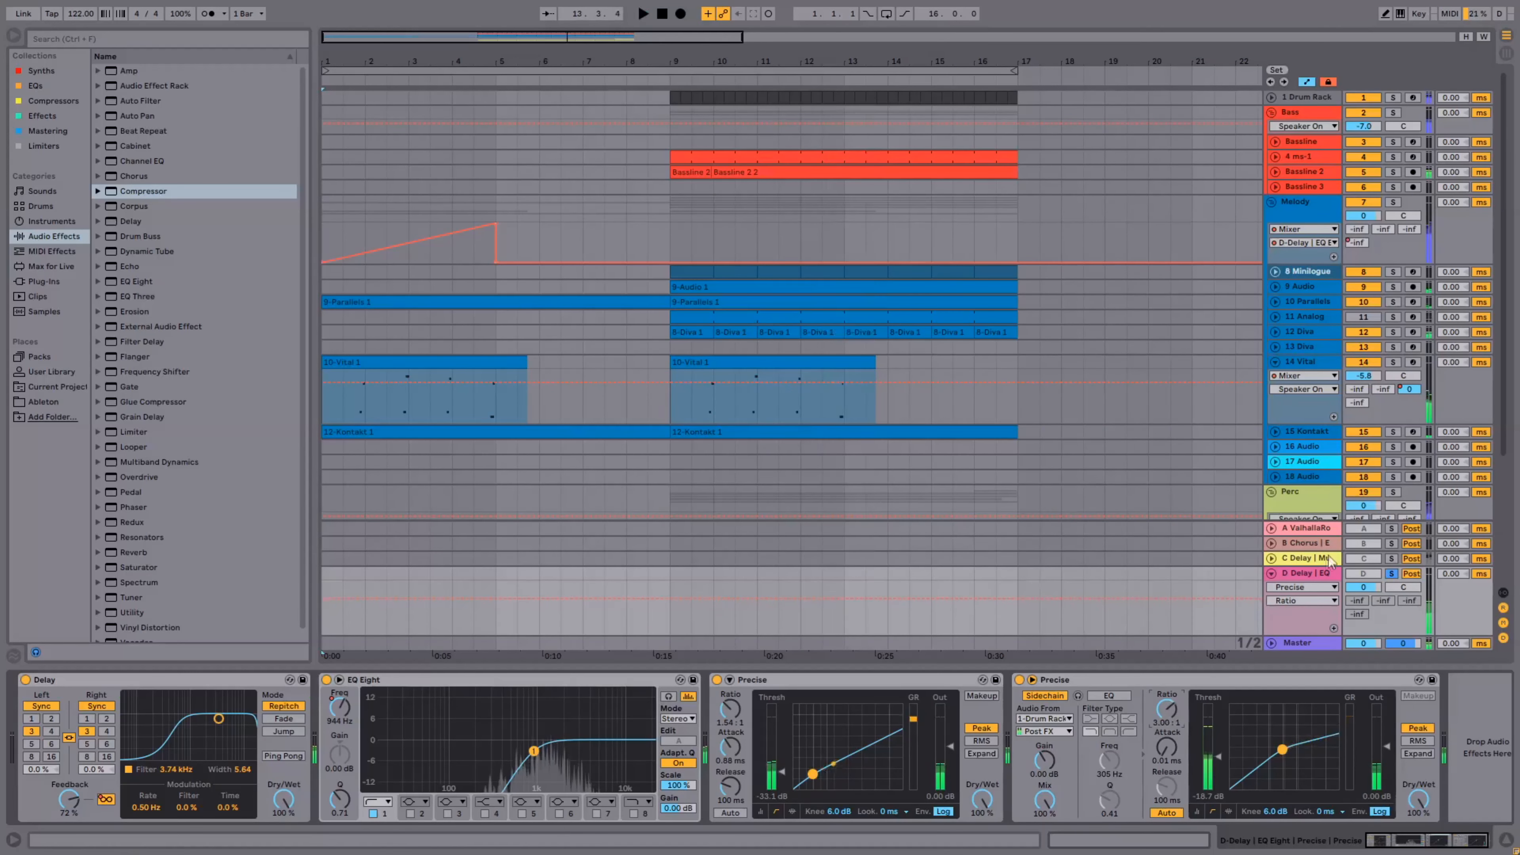
click(1389, 574)
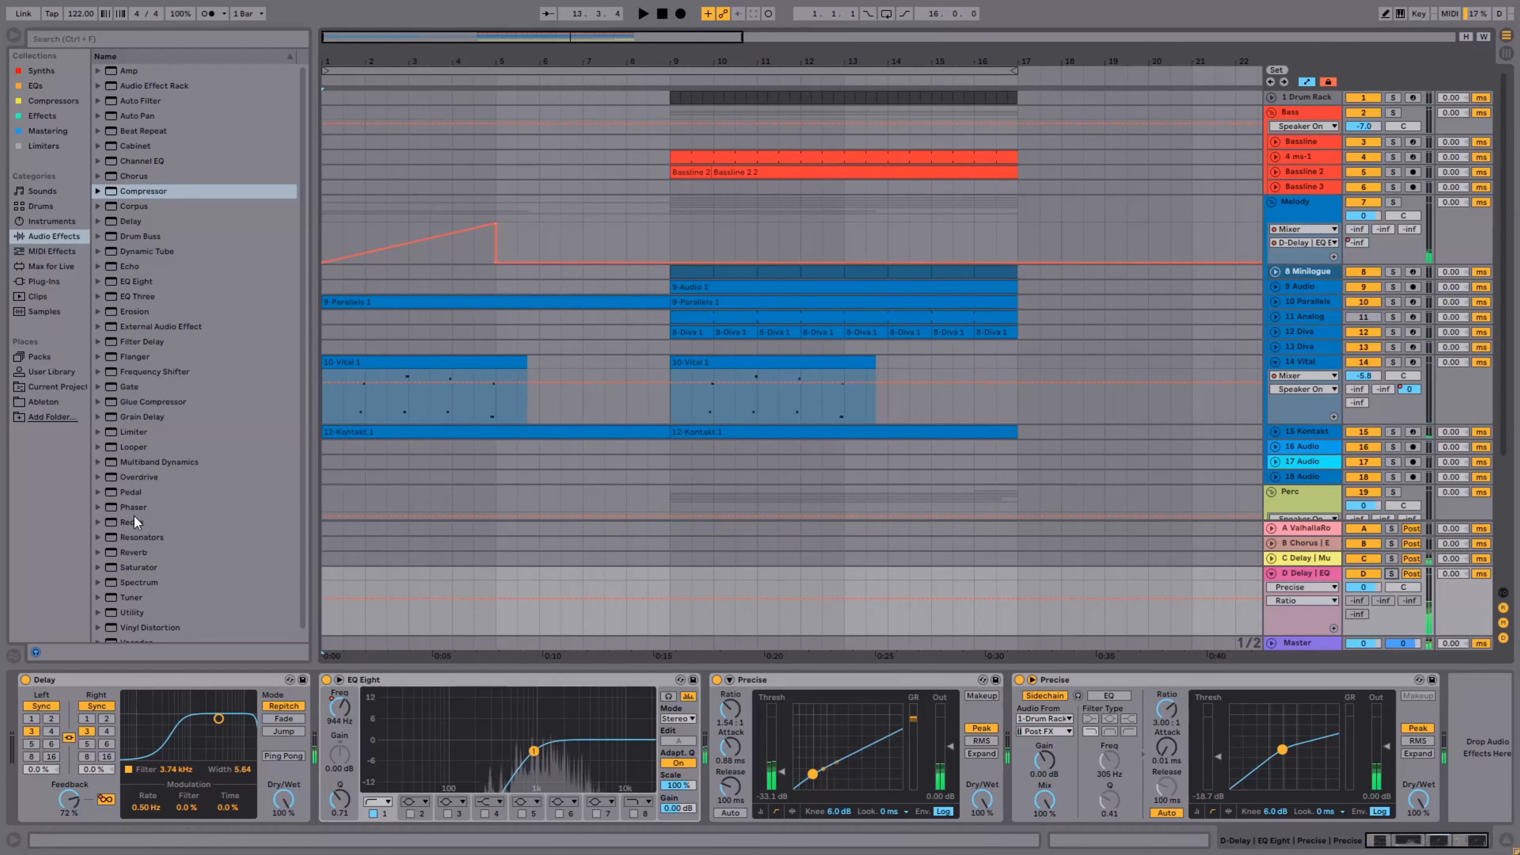
- Insert Redux between the Delay and EQ Eight and automate its Downsample amount to rise to 2.12 at bar 9
drag(133, 521, 313, 705)
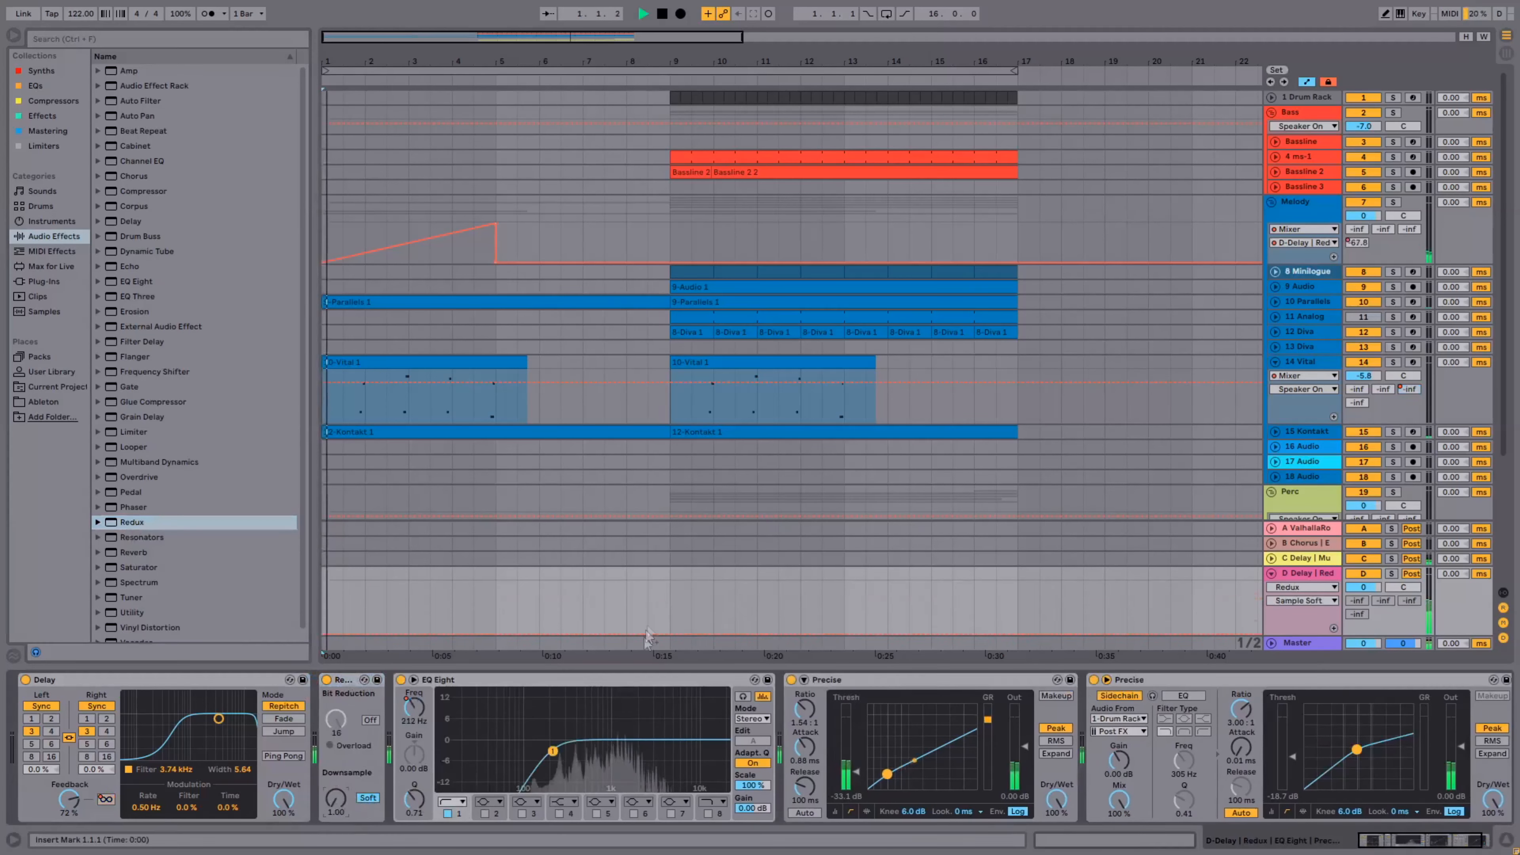
right_click(671, 638)
click(702, 343)
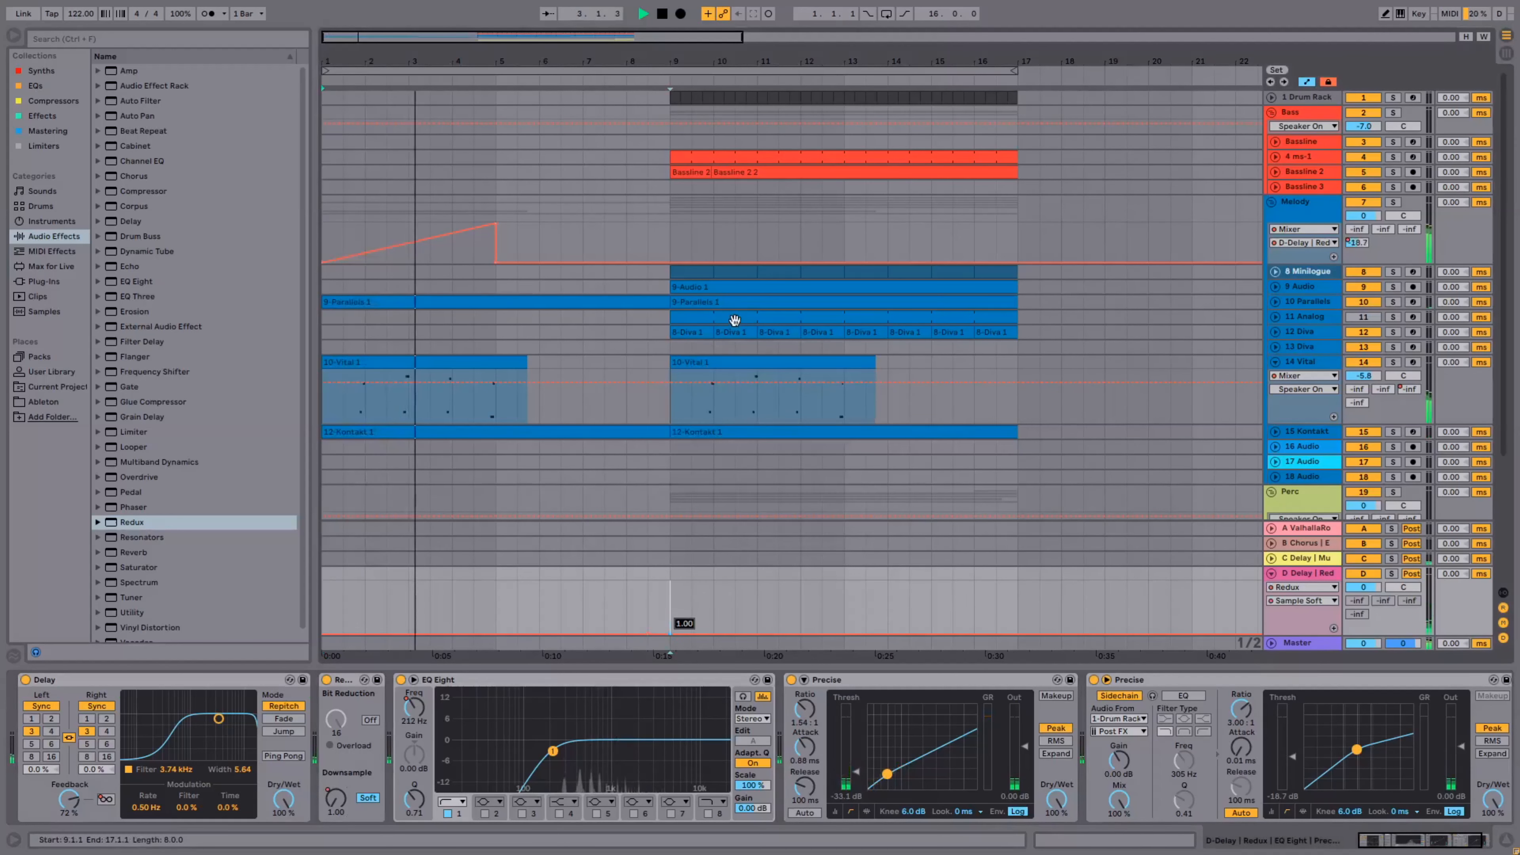
text(2.12)
key(Return)
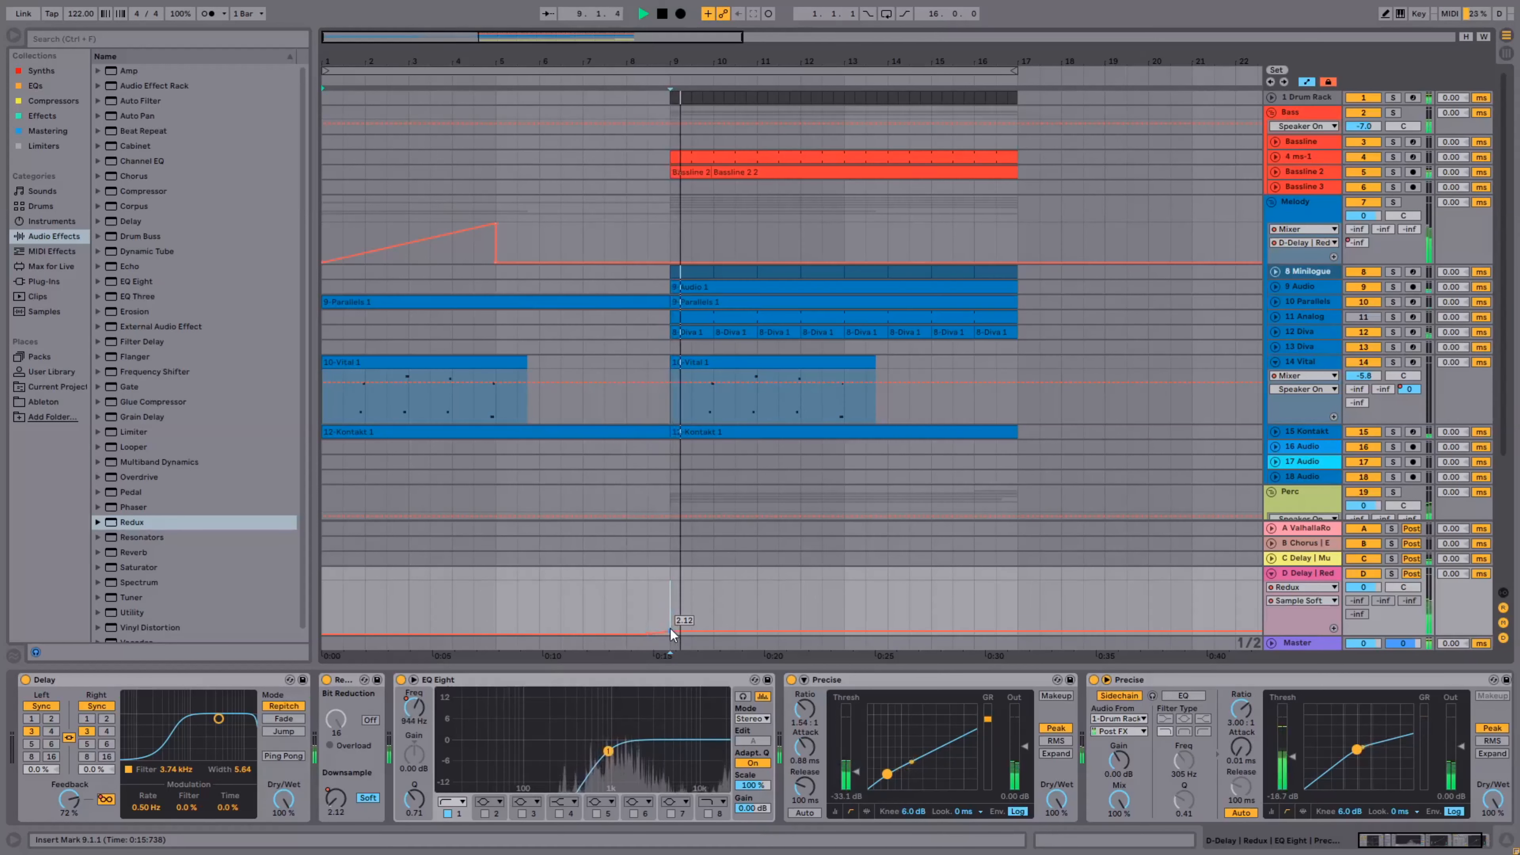
click(584, 635)
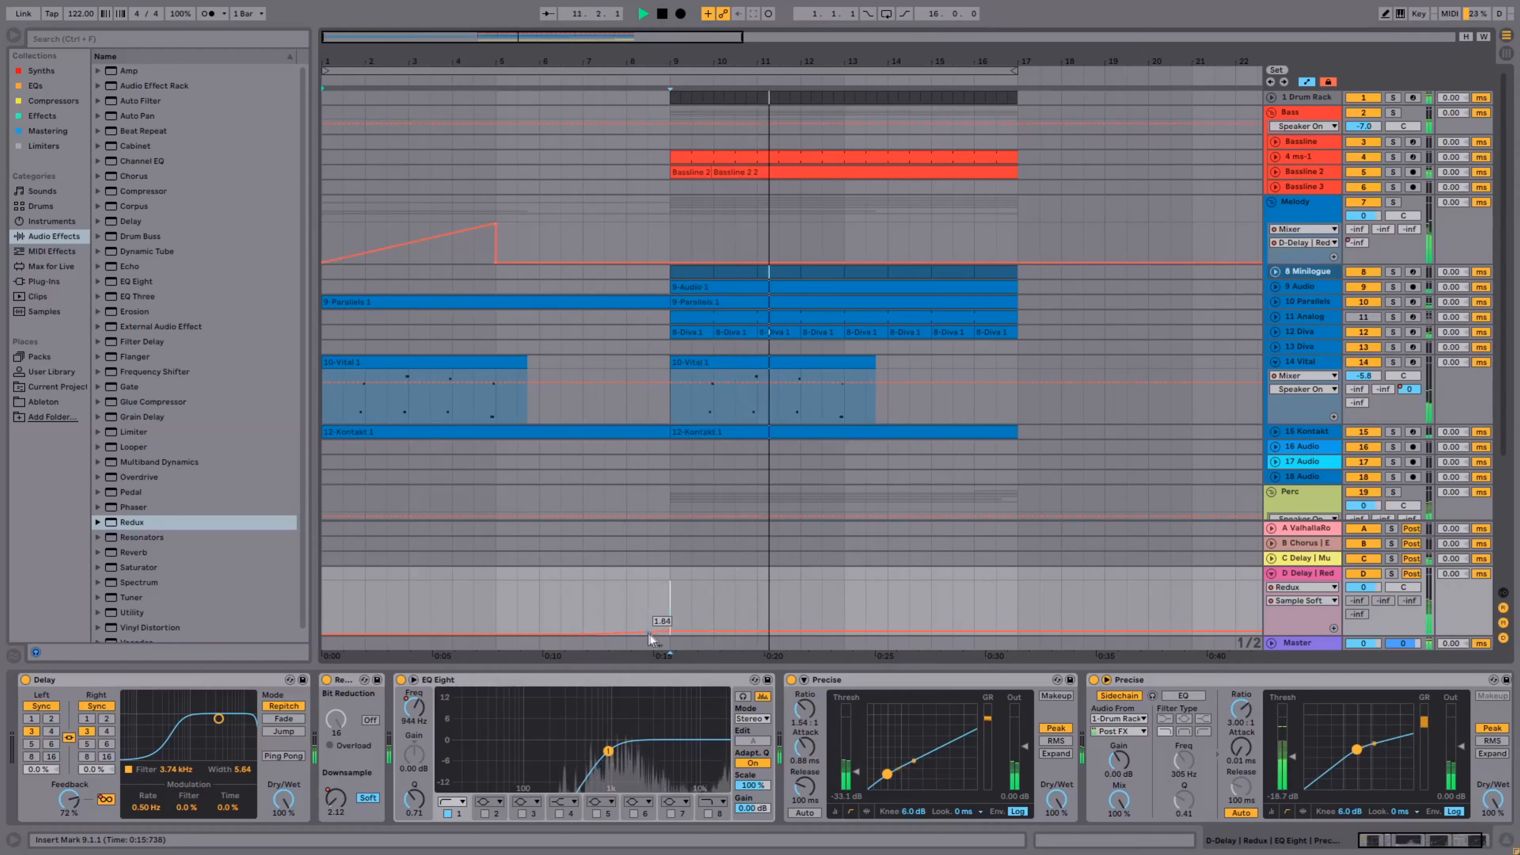
- Automate the D return's track volume to fade down gradually from bar 9 to bar 17
click(1363, 587)
click(669, 588)
drag(1011, 587, 1016, 619)
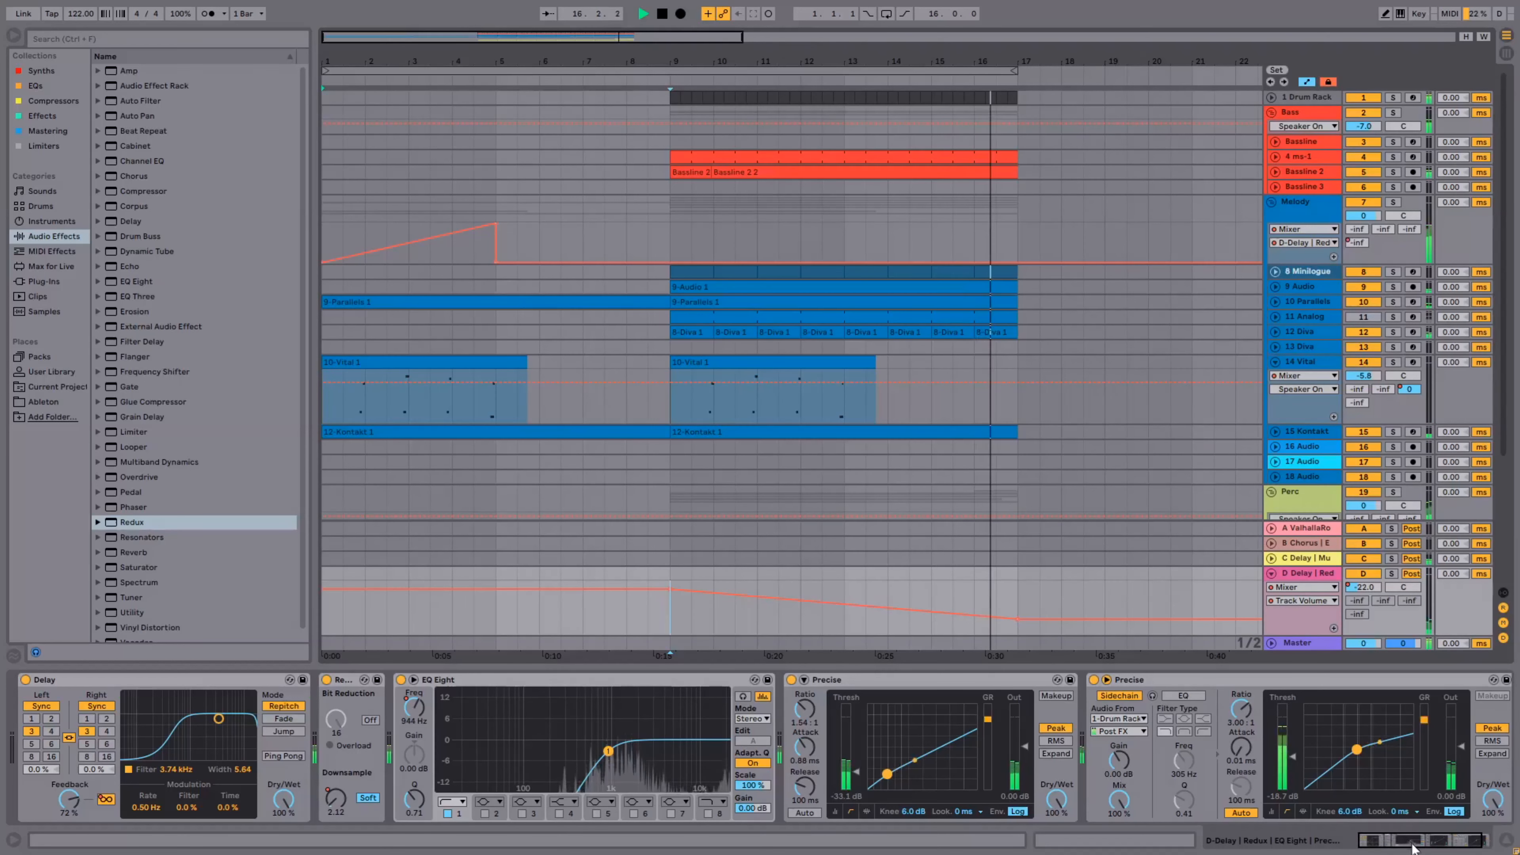
- Set the Delay's feedback to 76% and raise the first Compressor's output gain to 5.61 dB
click(70, 805)
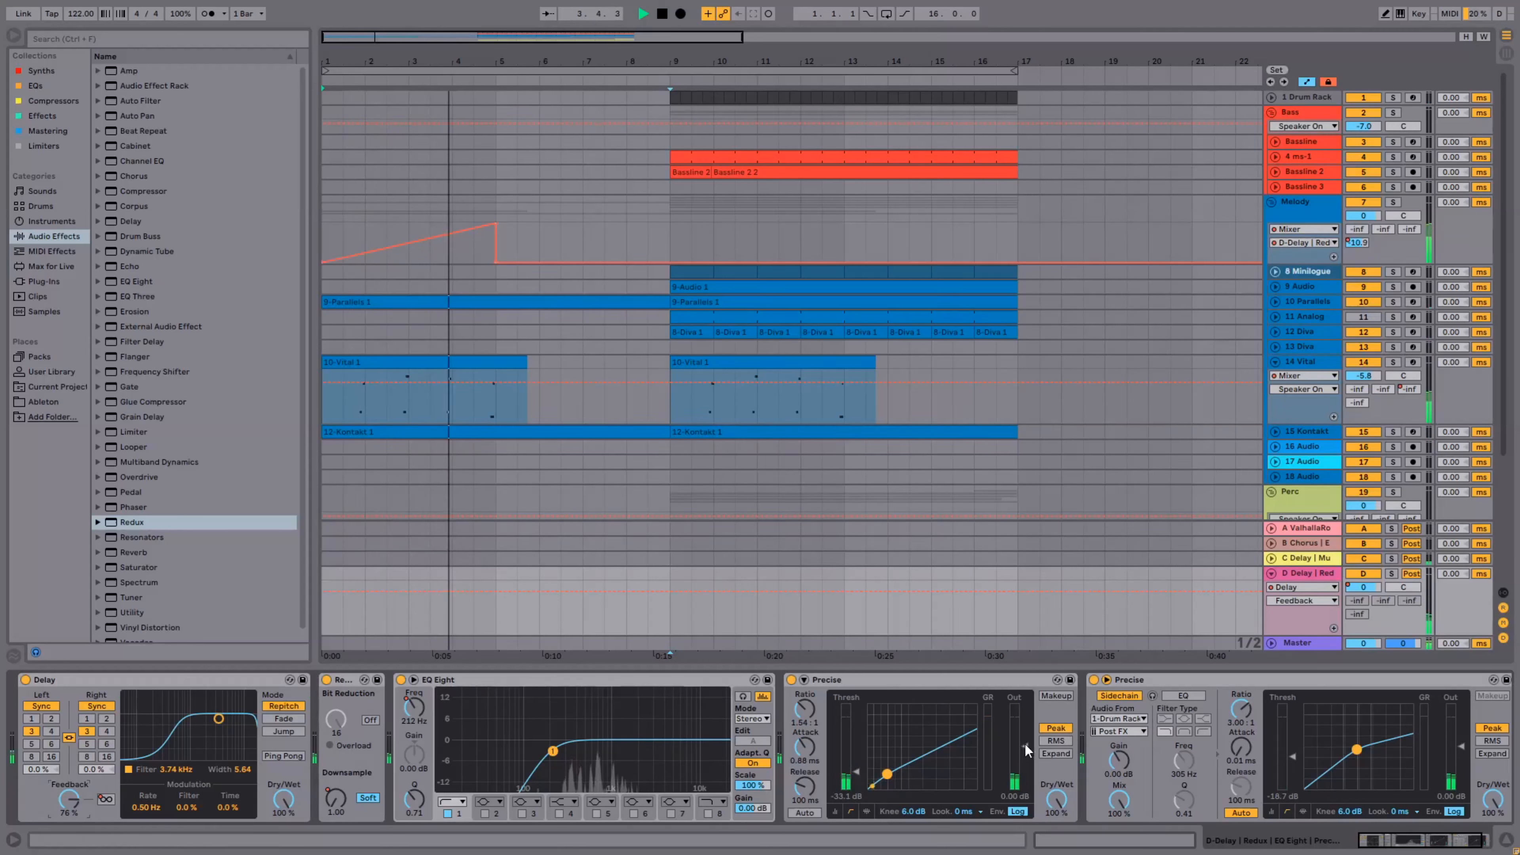
drag(1014, 749, 1014, 743)
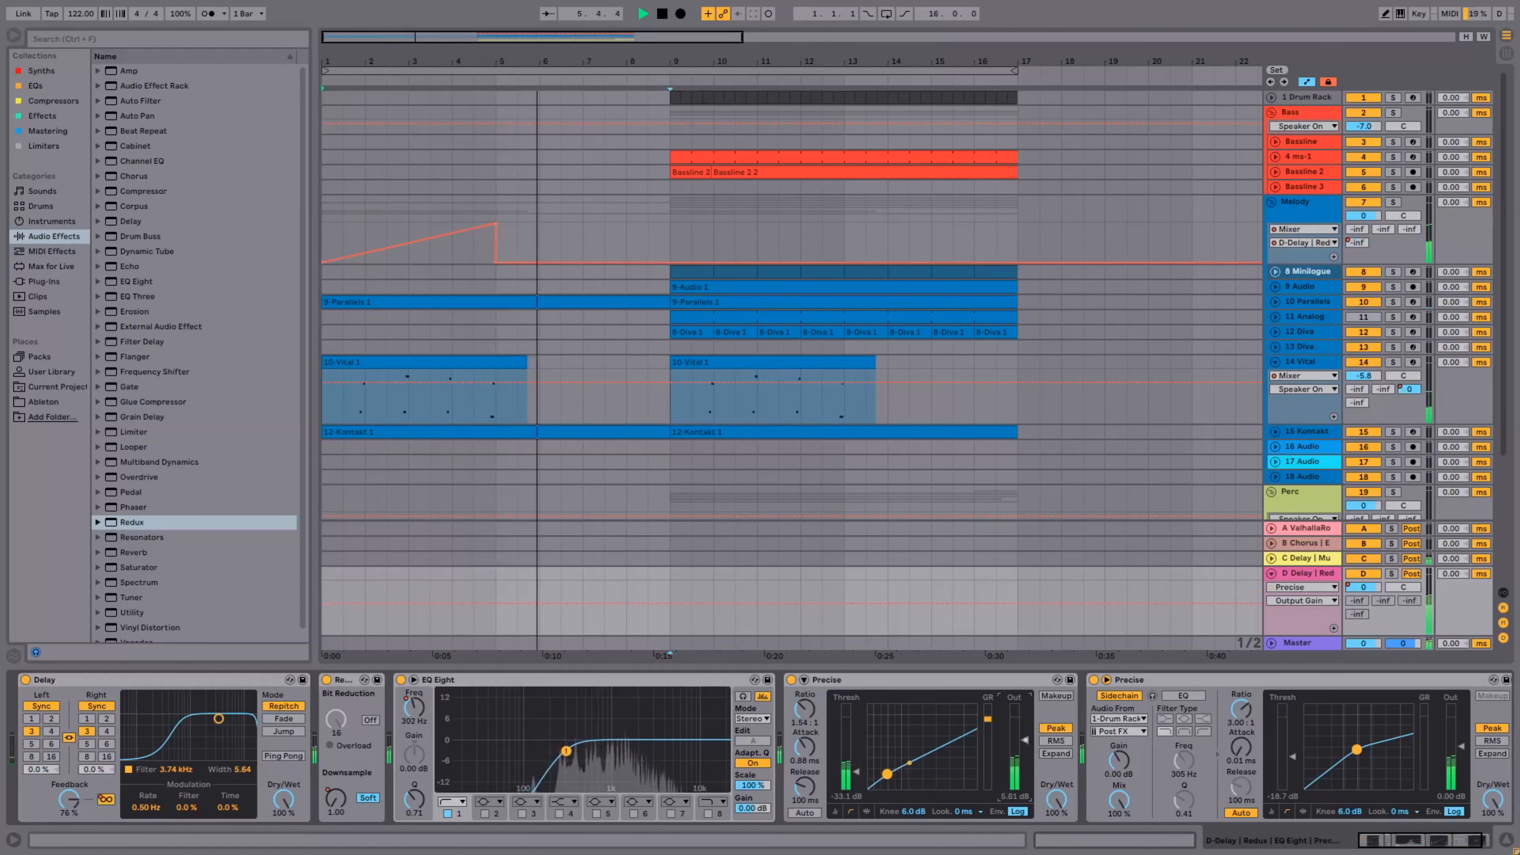
key(space)
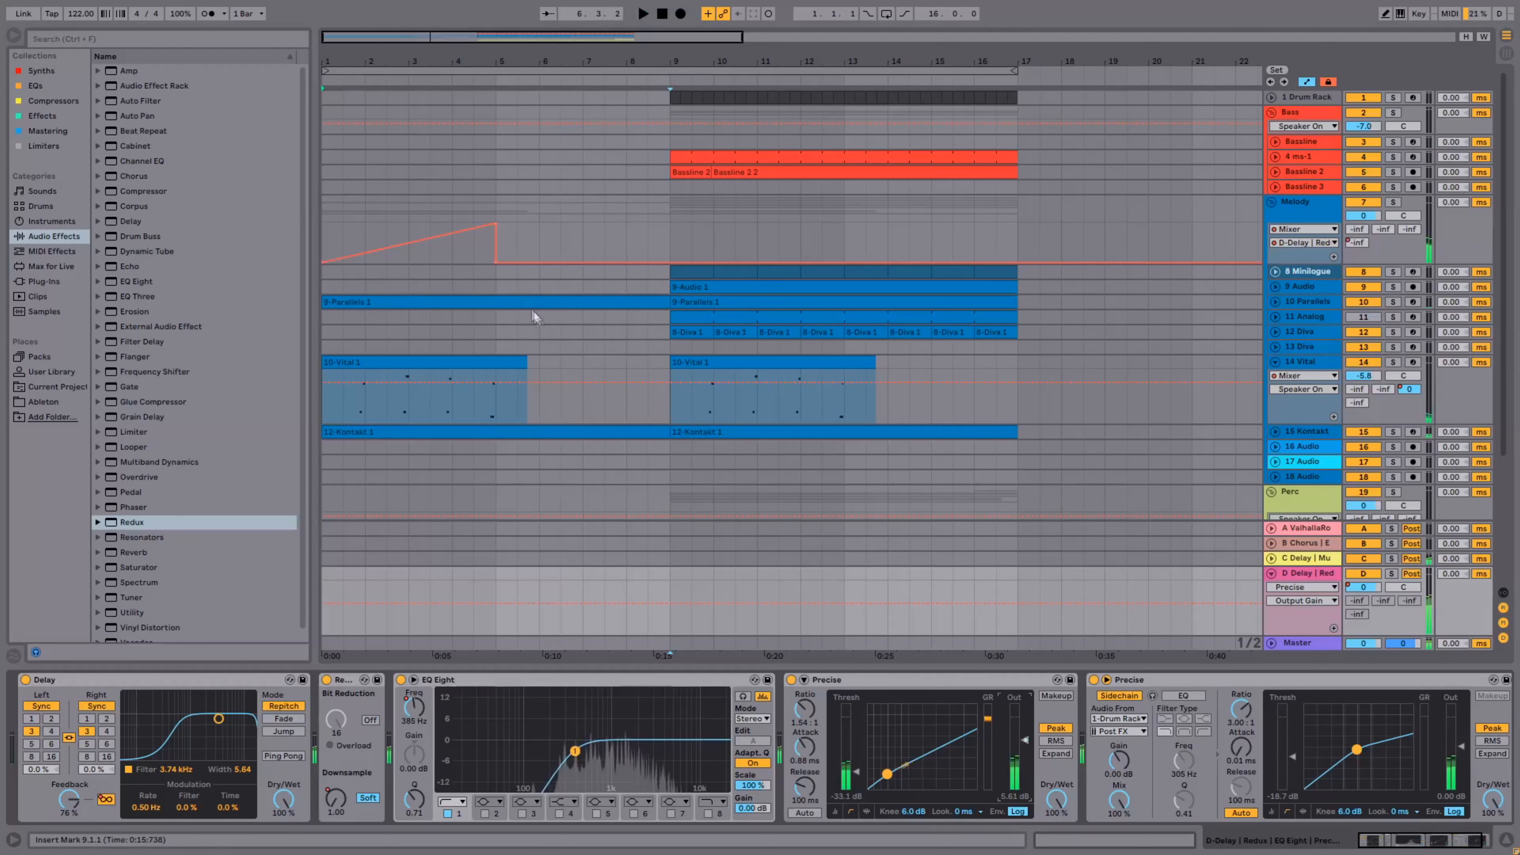
- Reshape the Melody group's delay send automation to peak at bar 4 and hold until bar 5, and reselect the D return
click(482, 238)
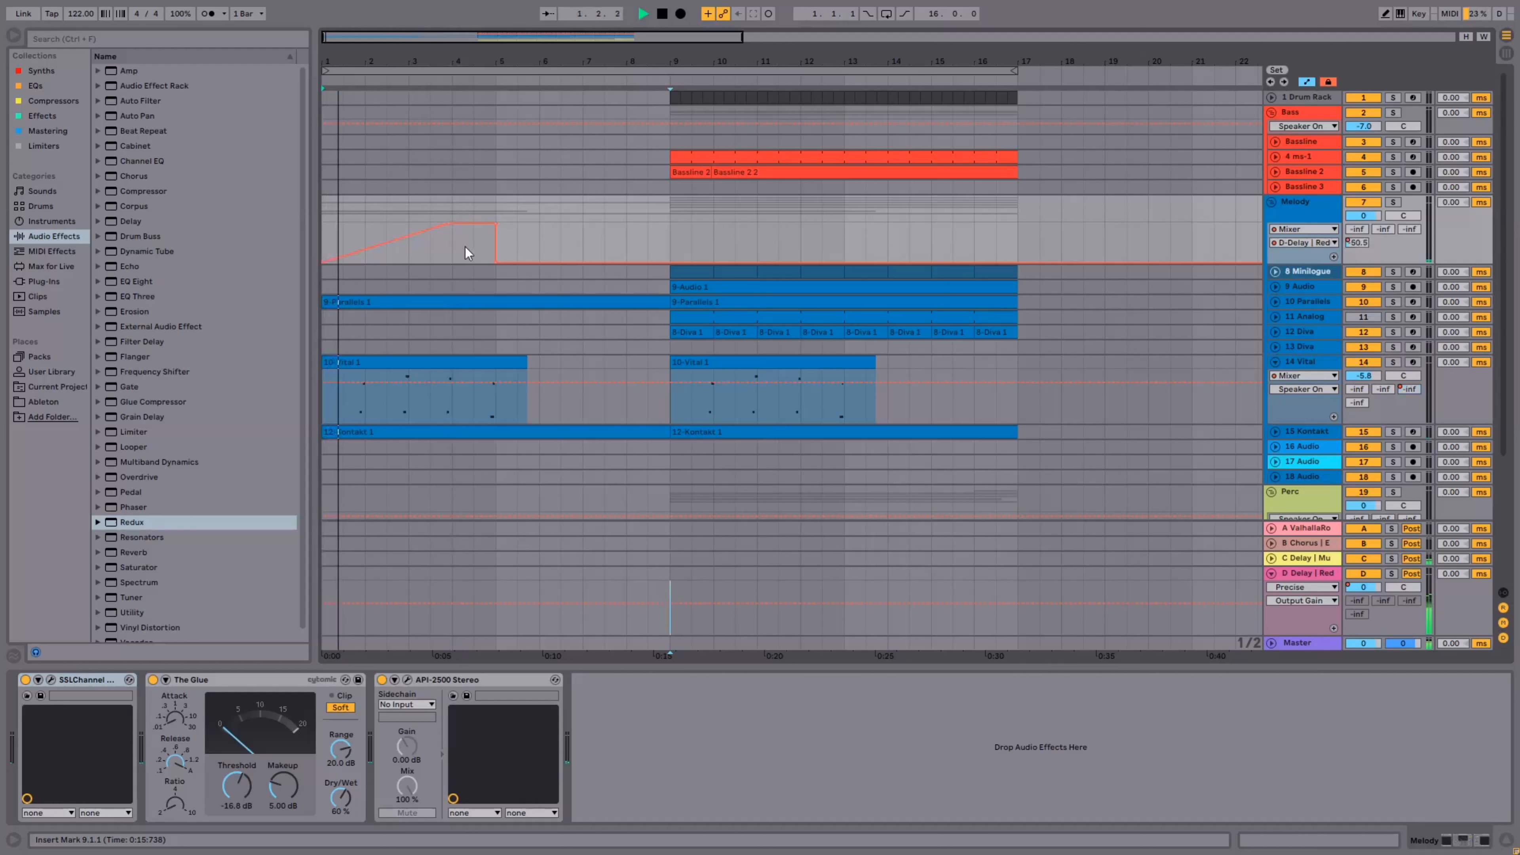
click(1297, 573)
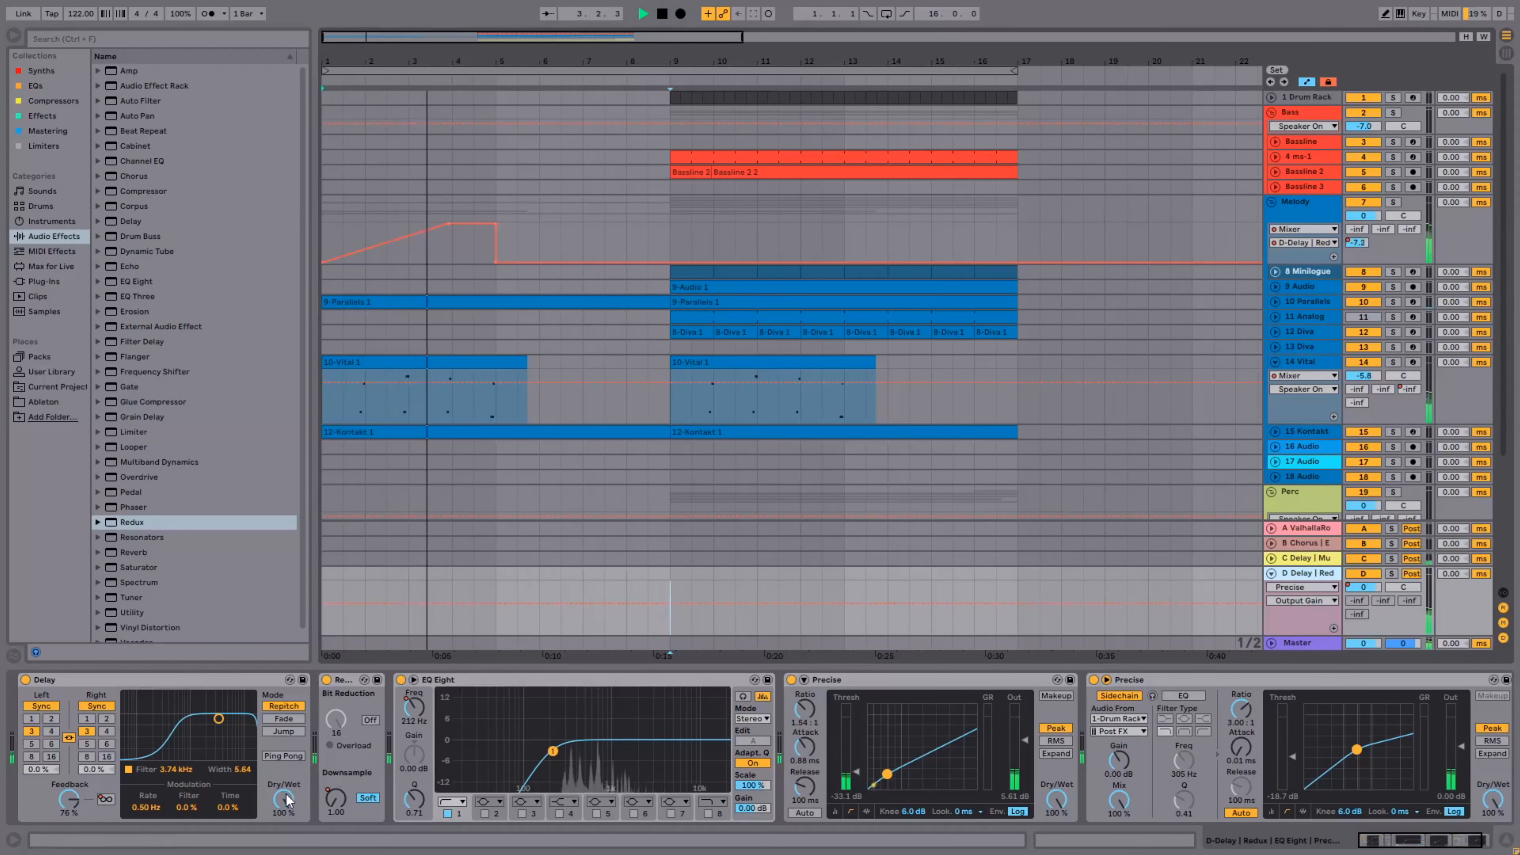
- Set the Delay's dry/wet to 86% and lower the D return's volume automation to about -2.4 dB ahead of bar 9
drag(286, 800, 286, 811)
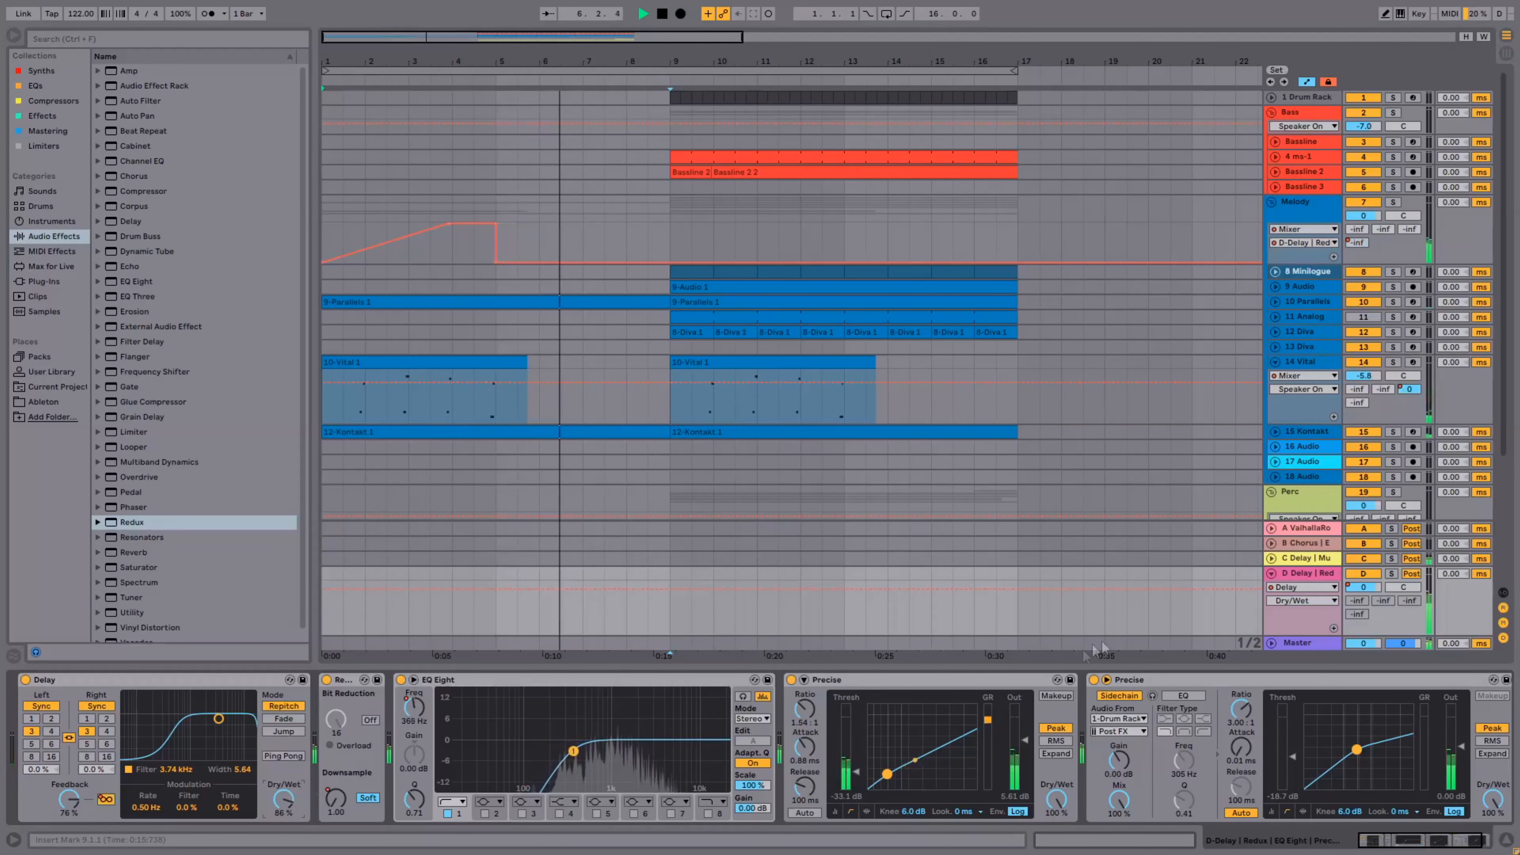
click(1363, 587)
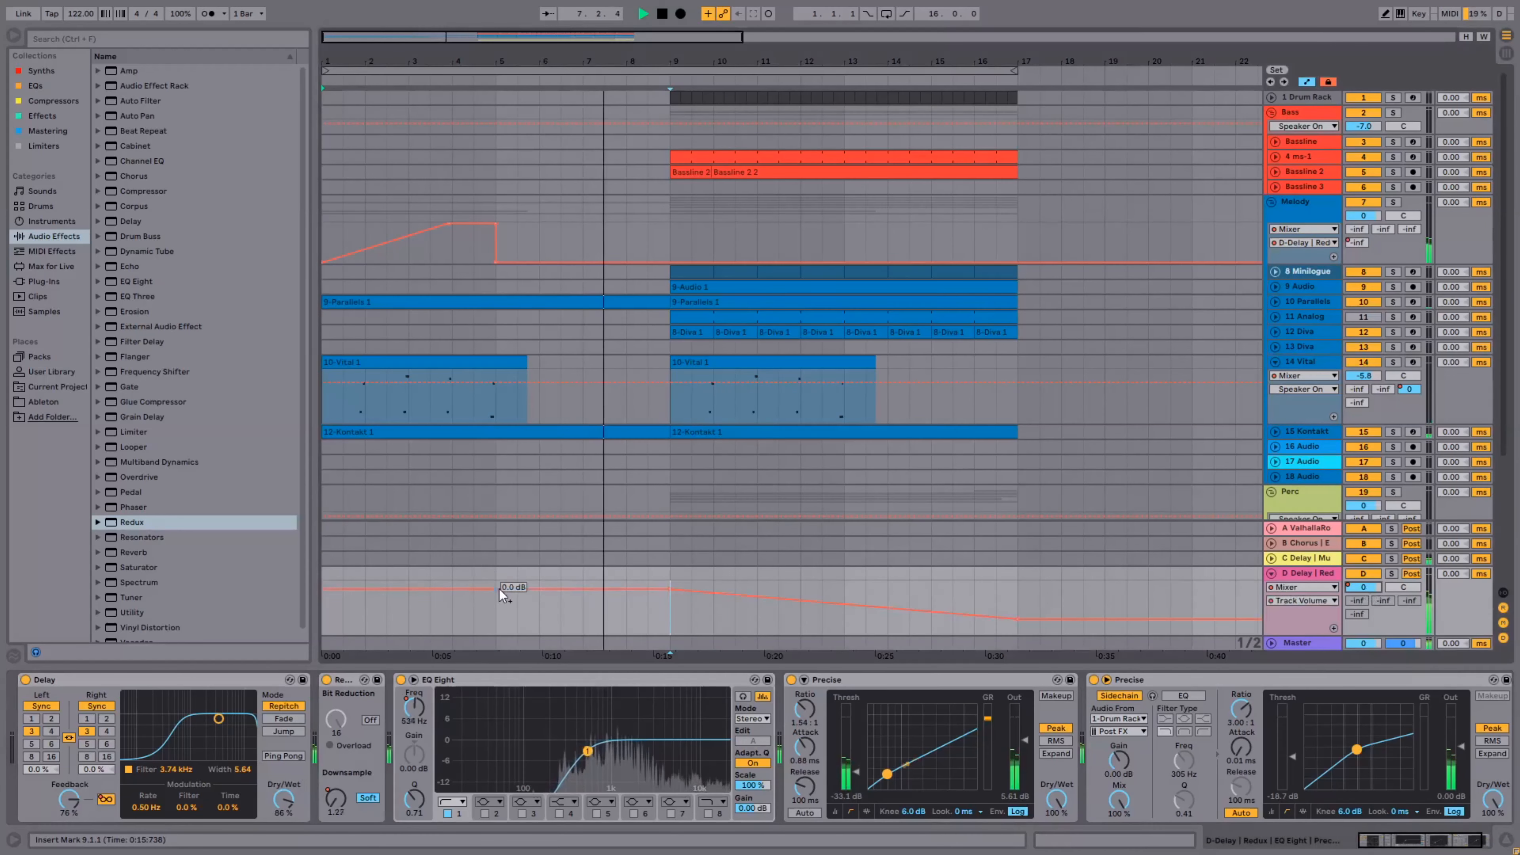
drag(670, 588, 670, 590)
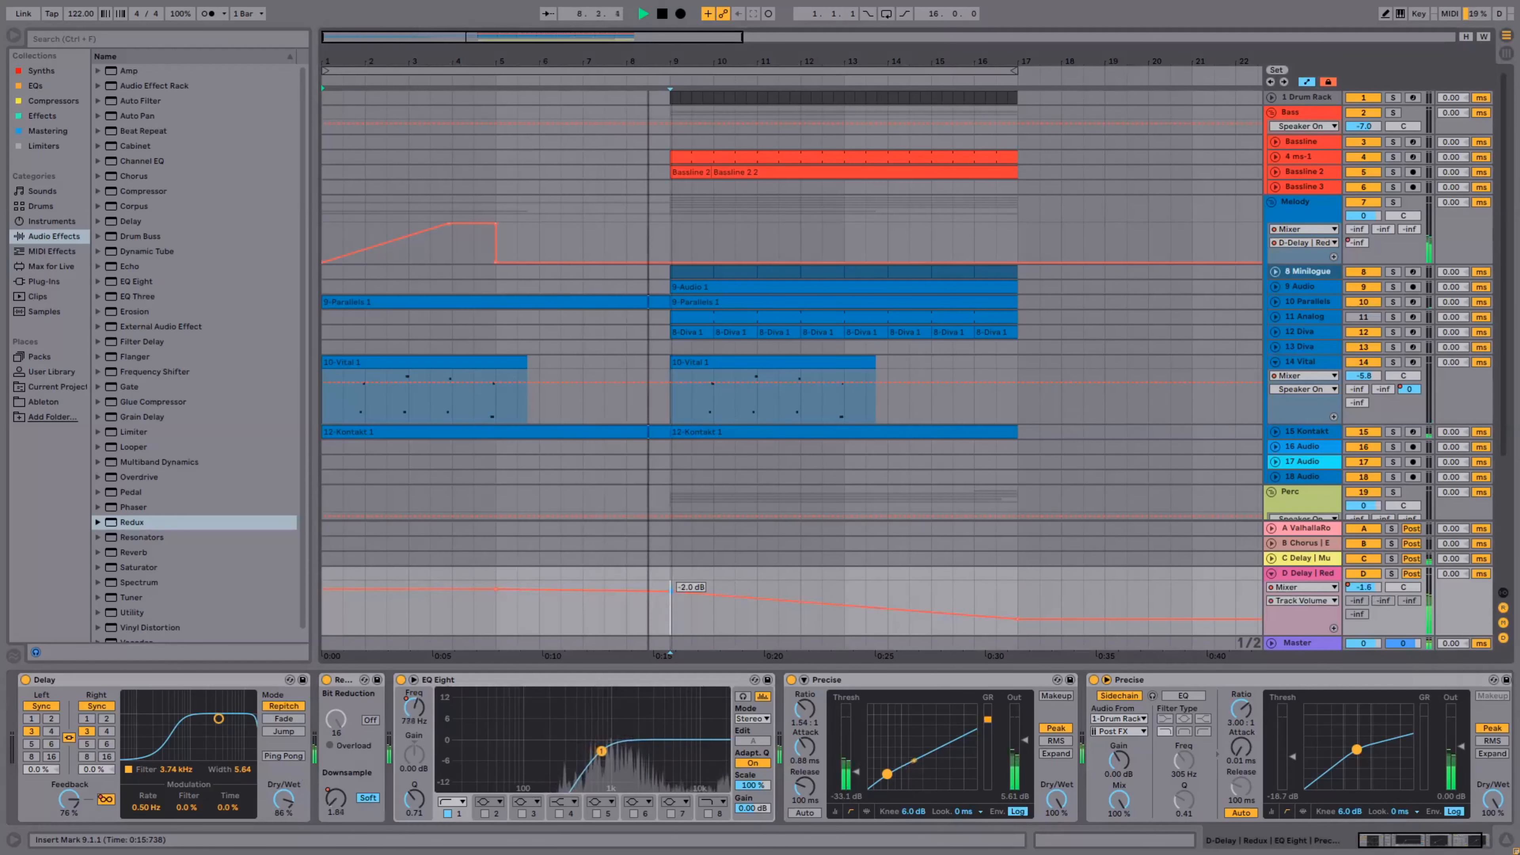
drag(496, 589, 496, 592)
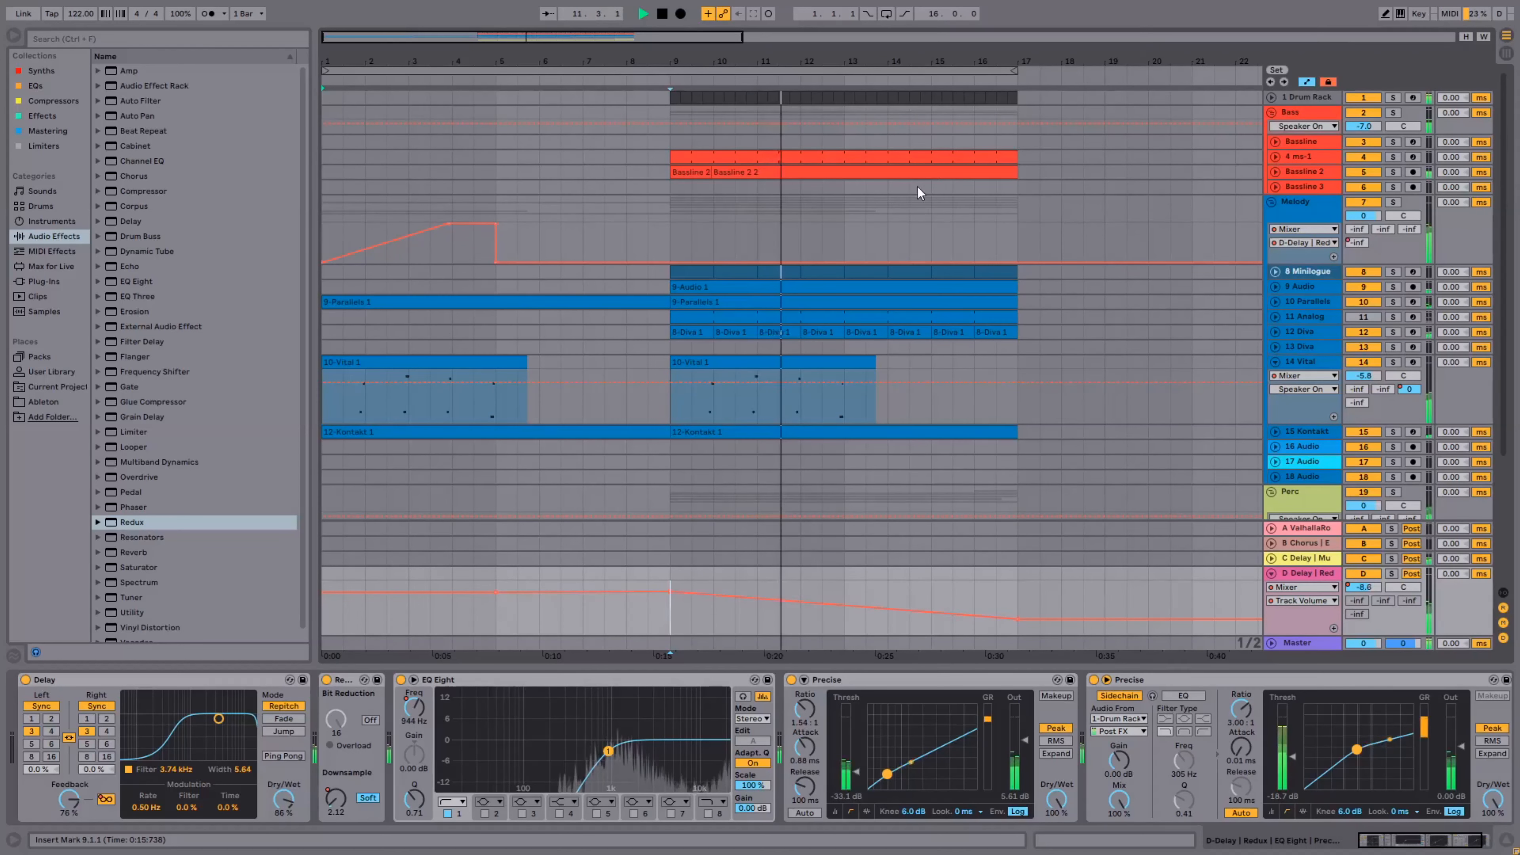
- Enable looping and reshape the D return's volume fade with a breakpoint at bar 11 and a curved drop to the minimum at bar 17
click(888, 14)
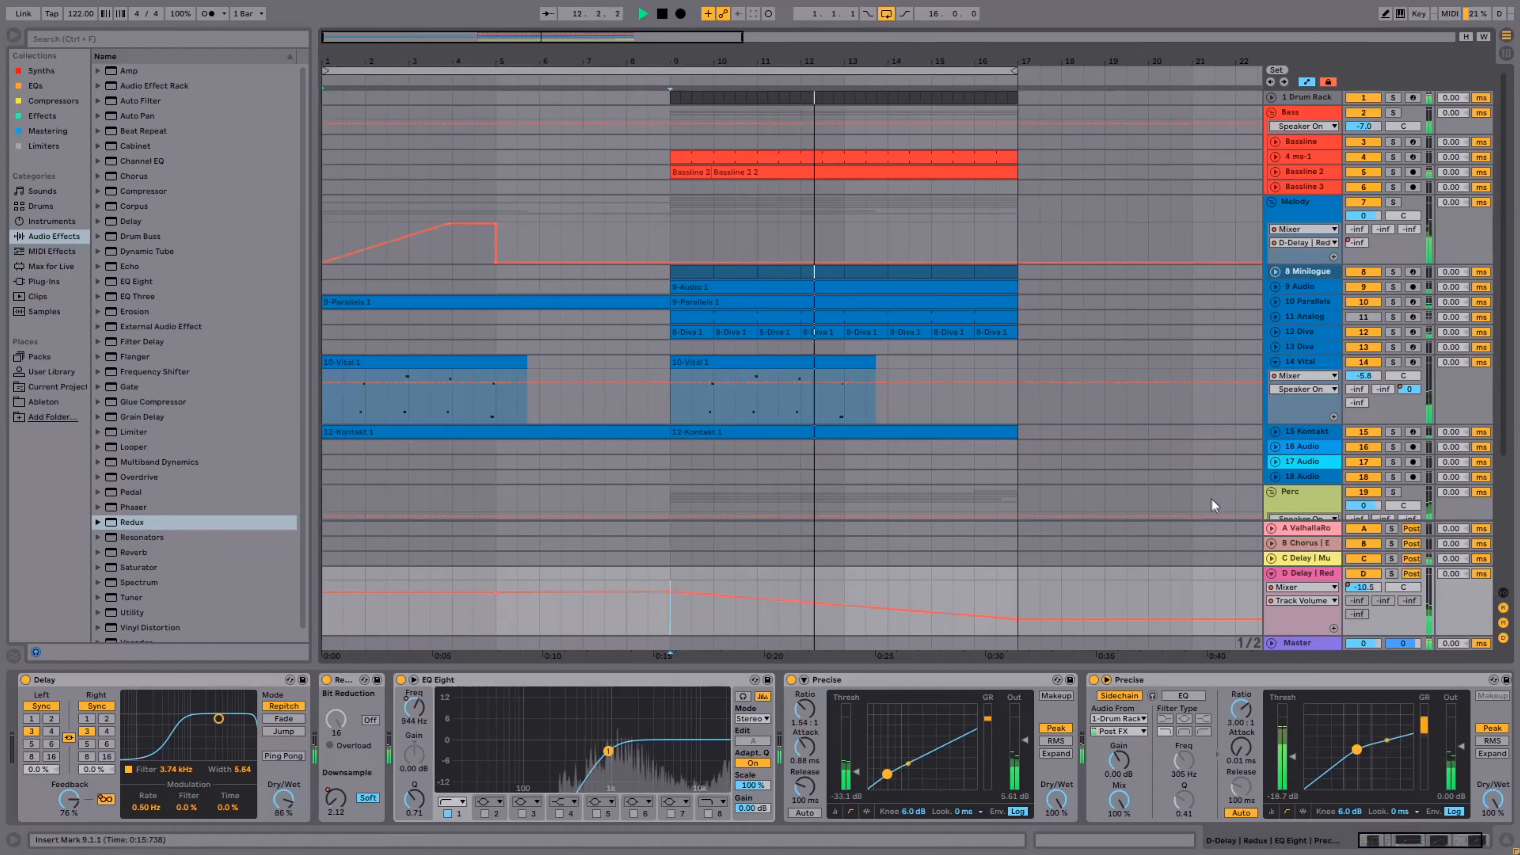
click(1270, 575)
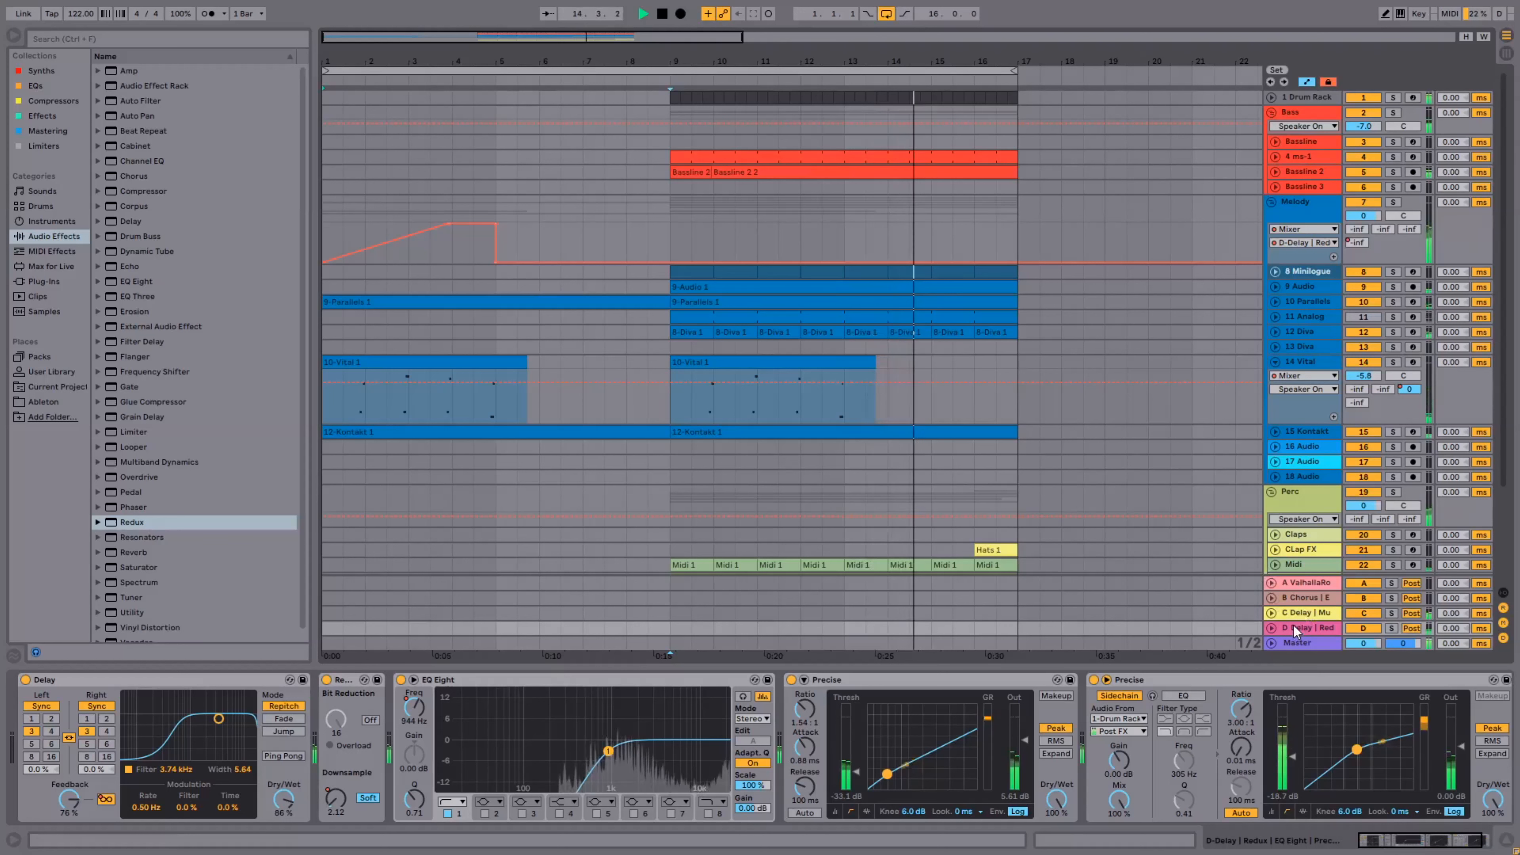
click(1271, 627)
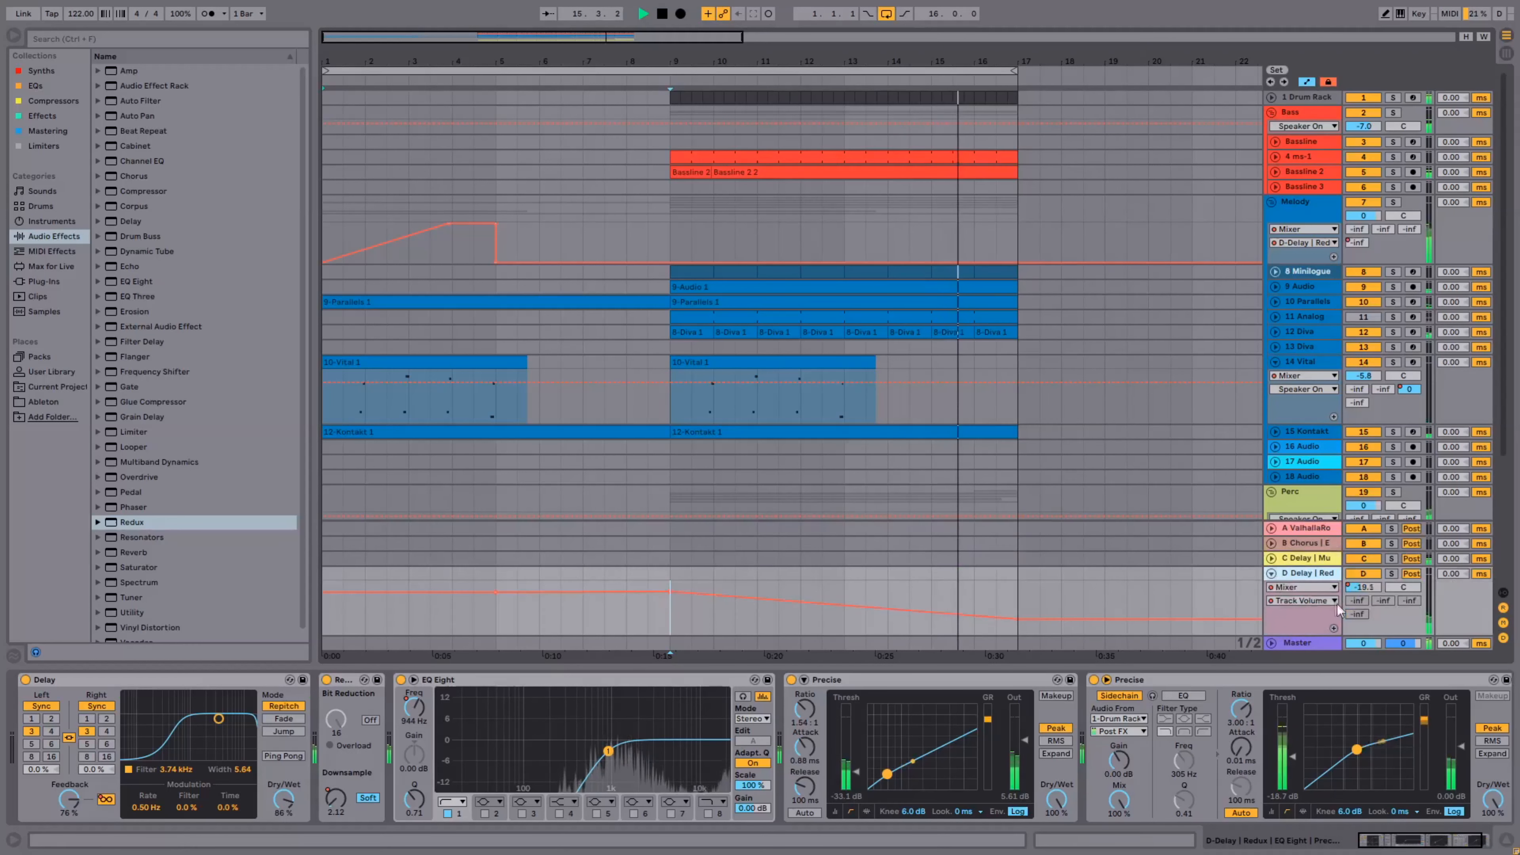
drag(1015, 620, 1017, 630)
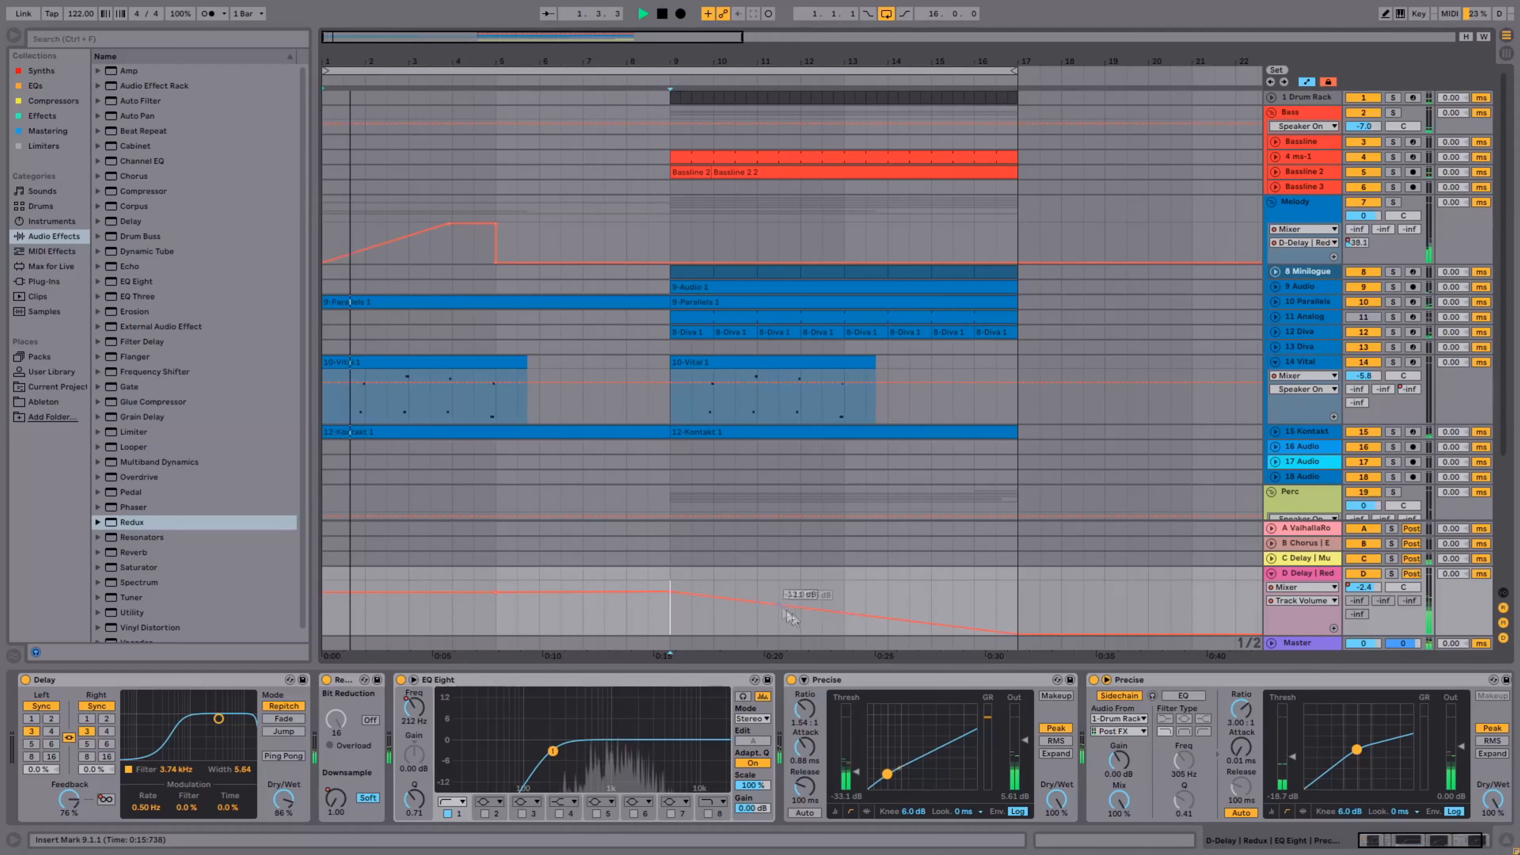
click(843, 617)
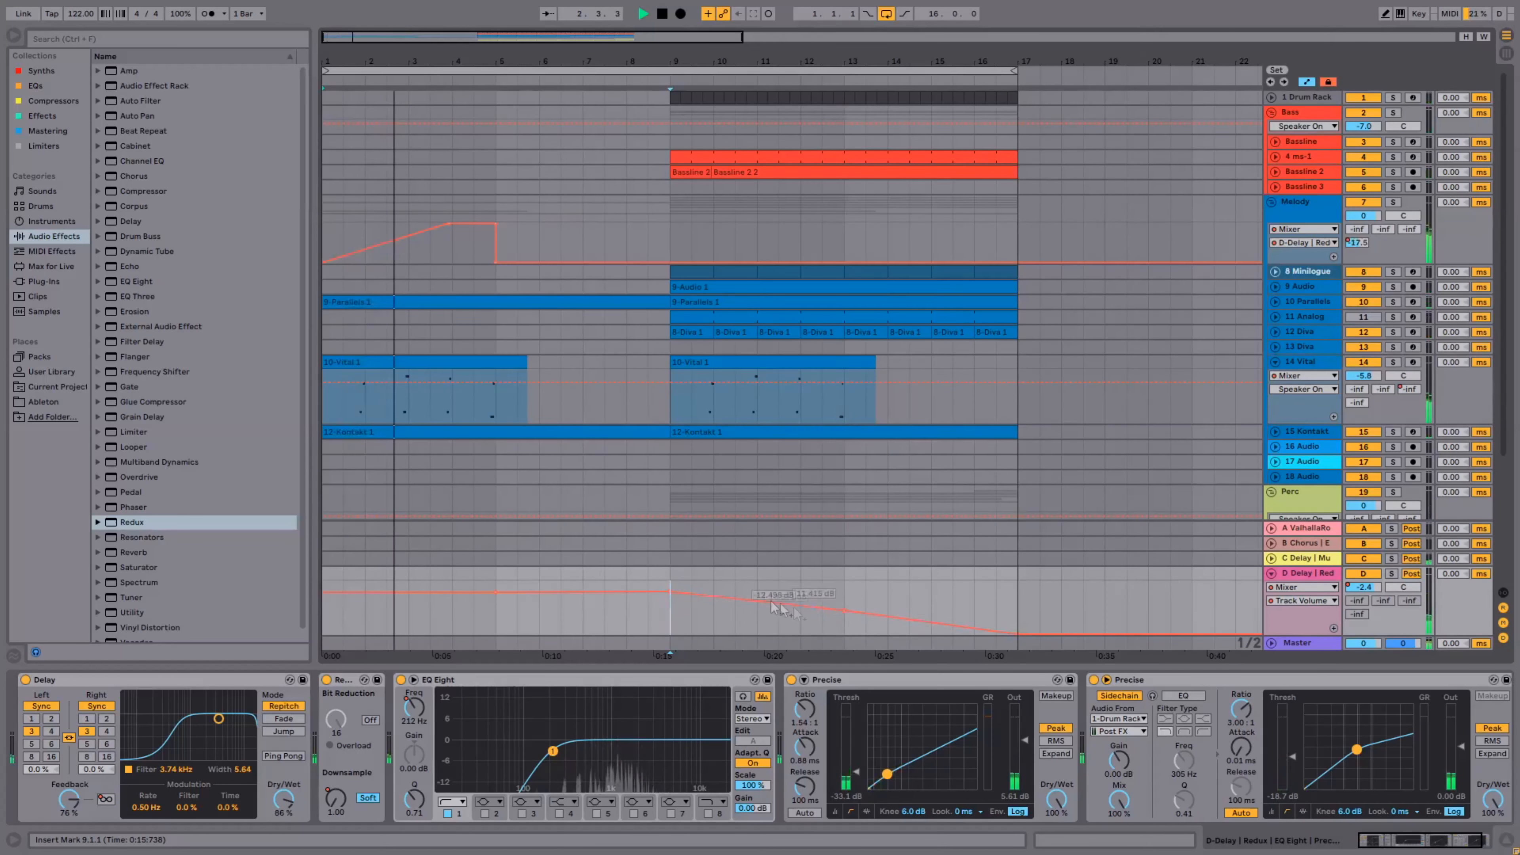
drag(757, 603, 757, 599)
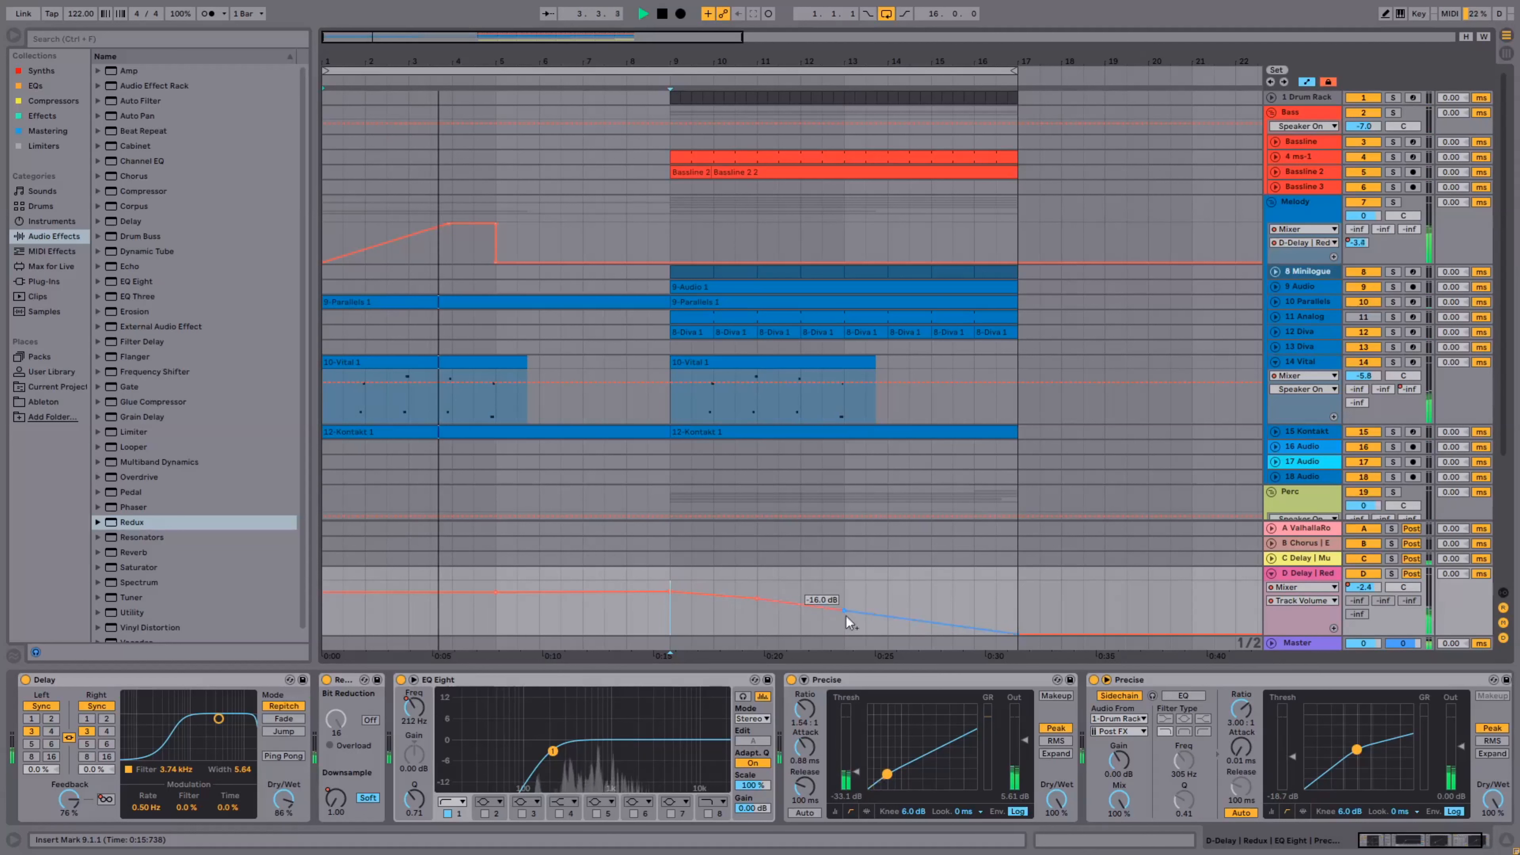
click(854, 619)
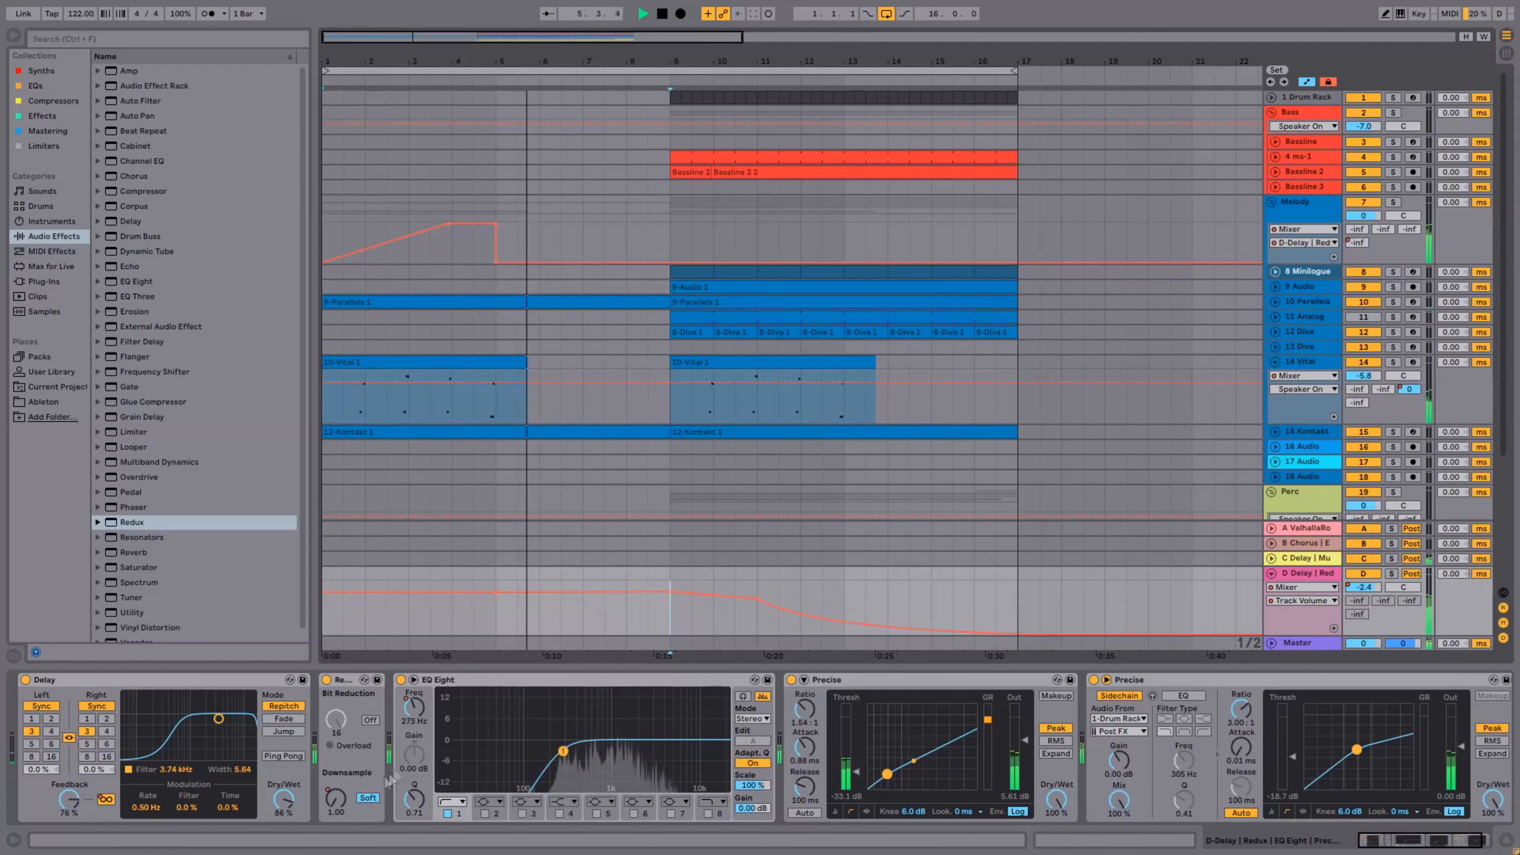
- Move the start of Redux's Downsample automation ramp slightly earlier, to about bar 6, and collapse the D return
click(336, 798)
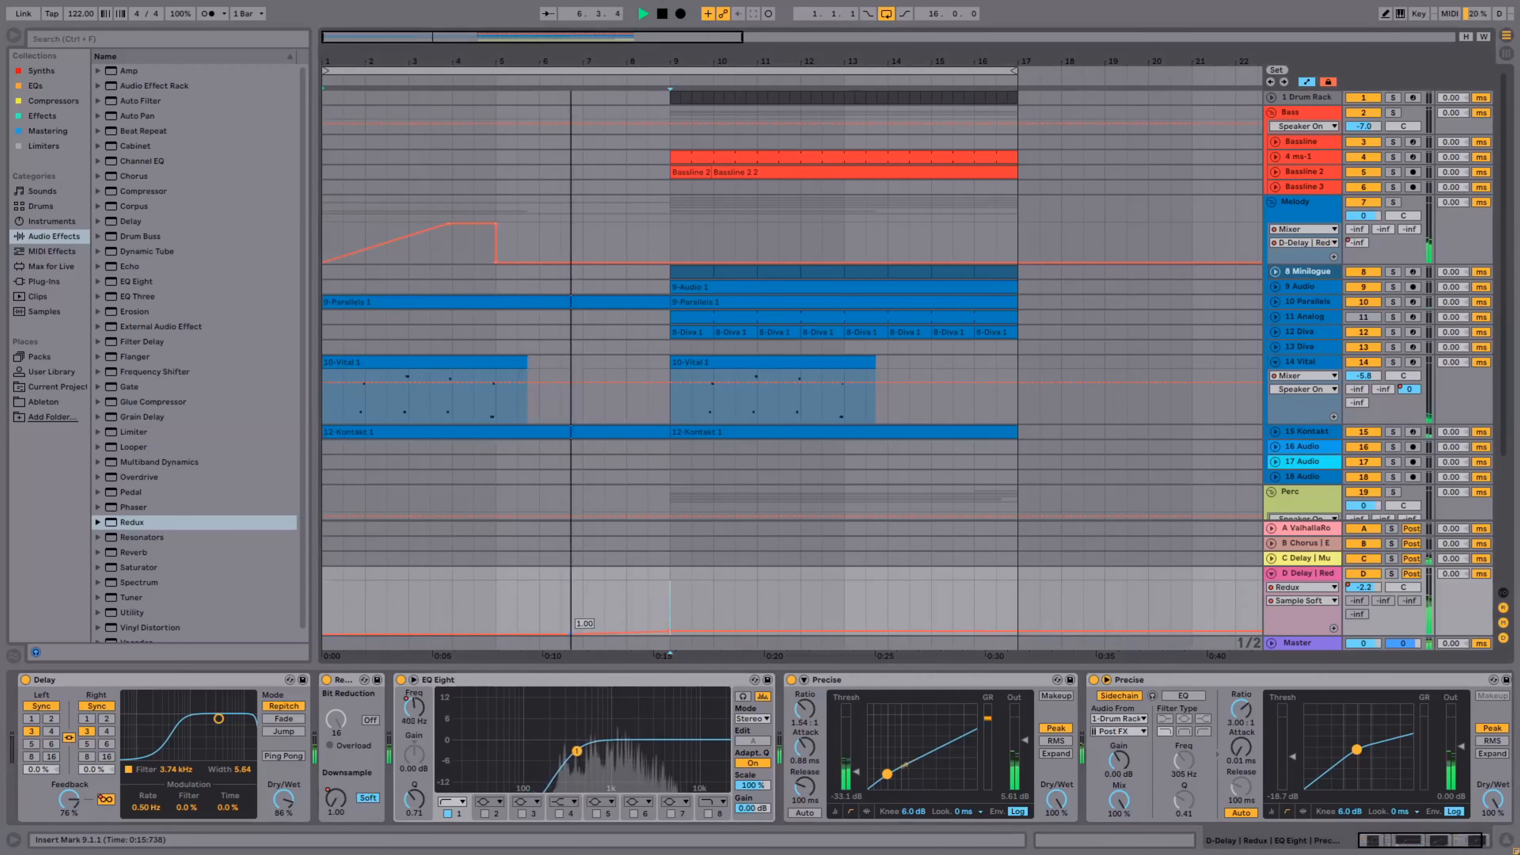
drag(551, 633, 543, 633)
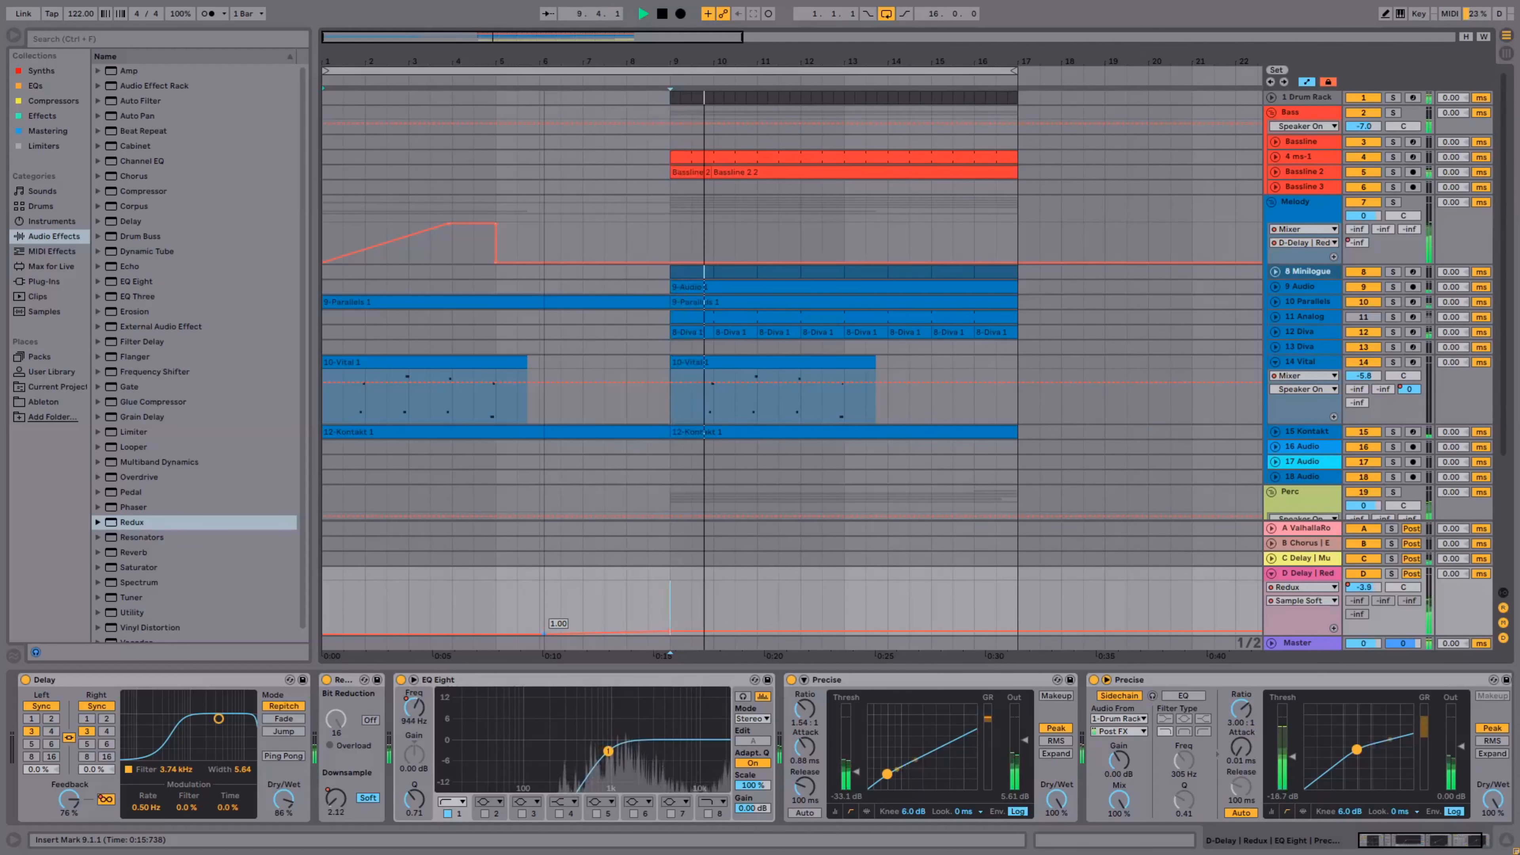
click(1272, 574)
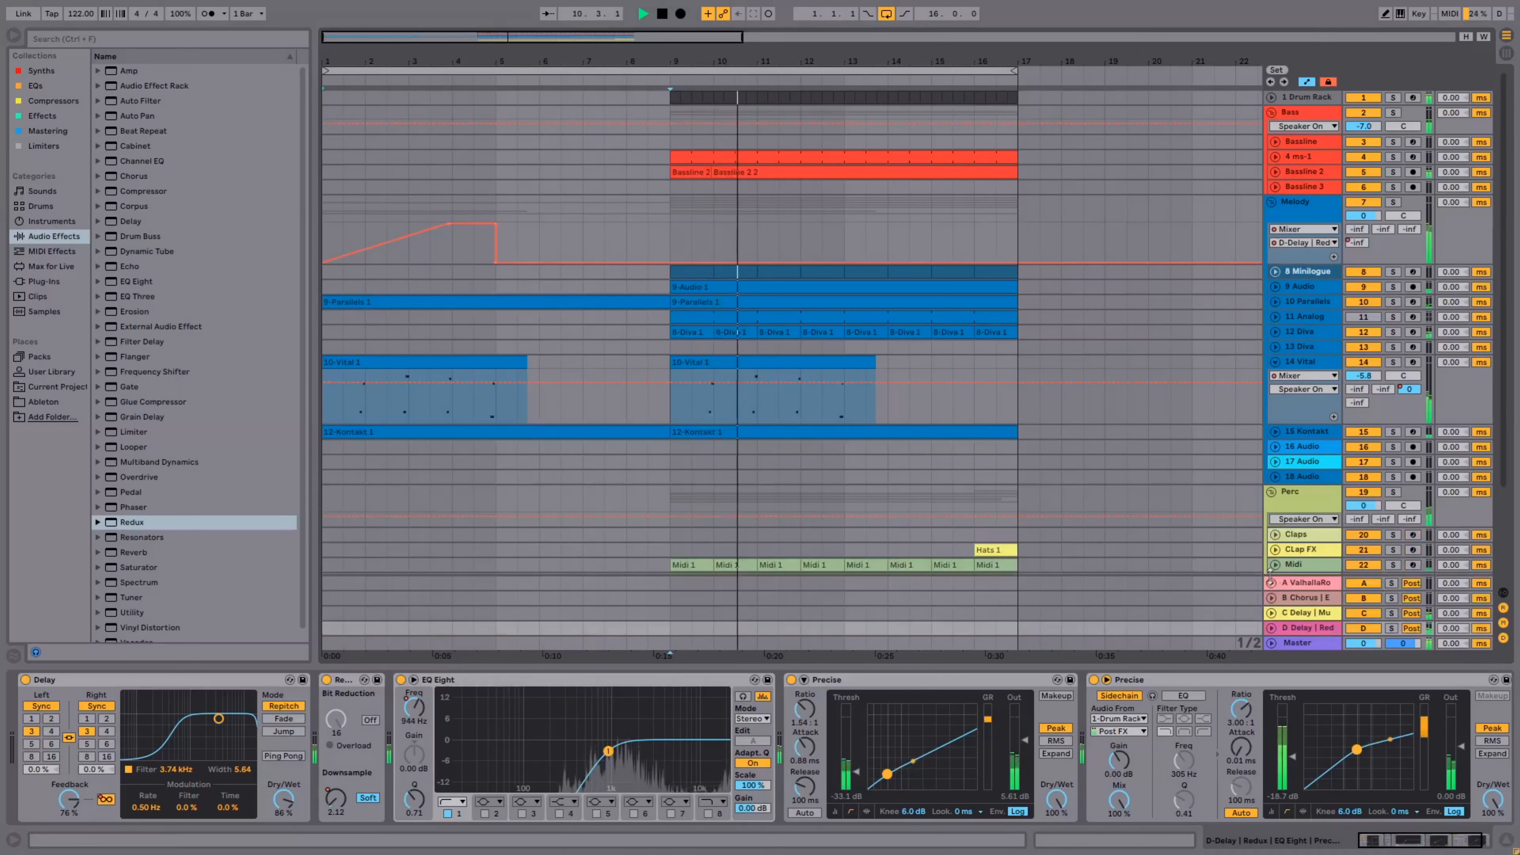
- Automate the Master's Adaptive EQ Low Cut down to -15.0 dB by bar 5, held until it jumps back at bar 9
click(1295, 643)
click(1271, 643)
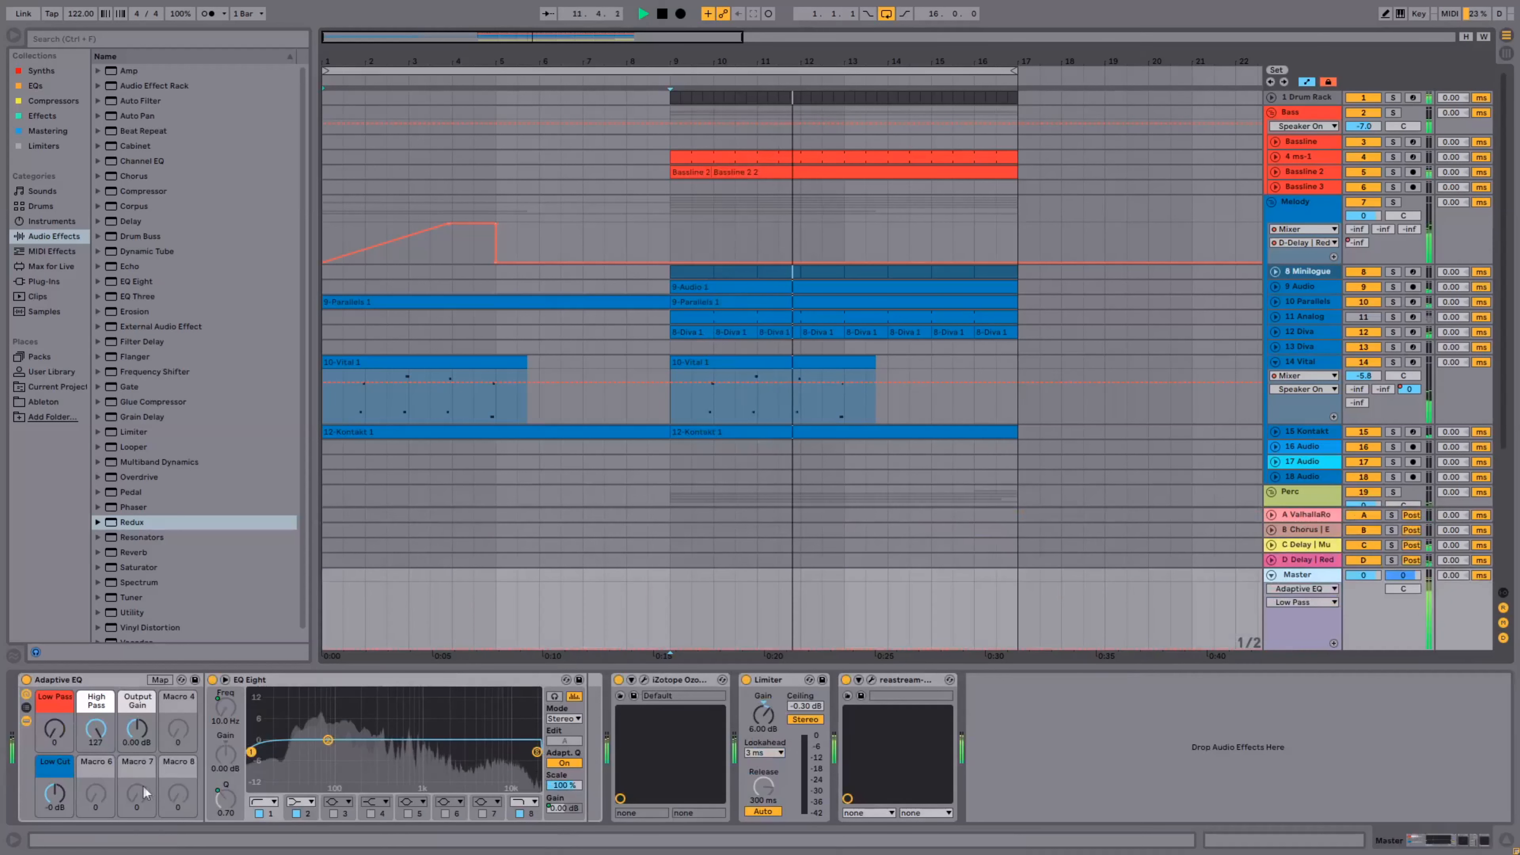
click(55, 793)
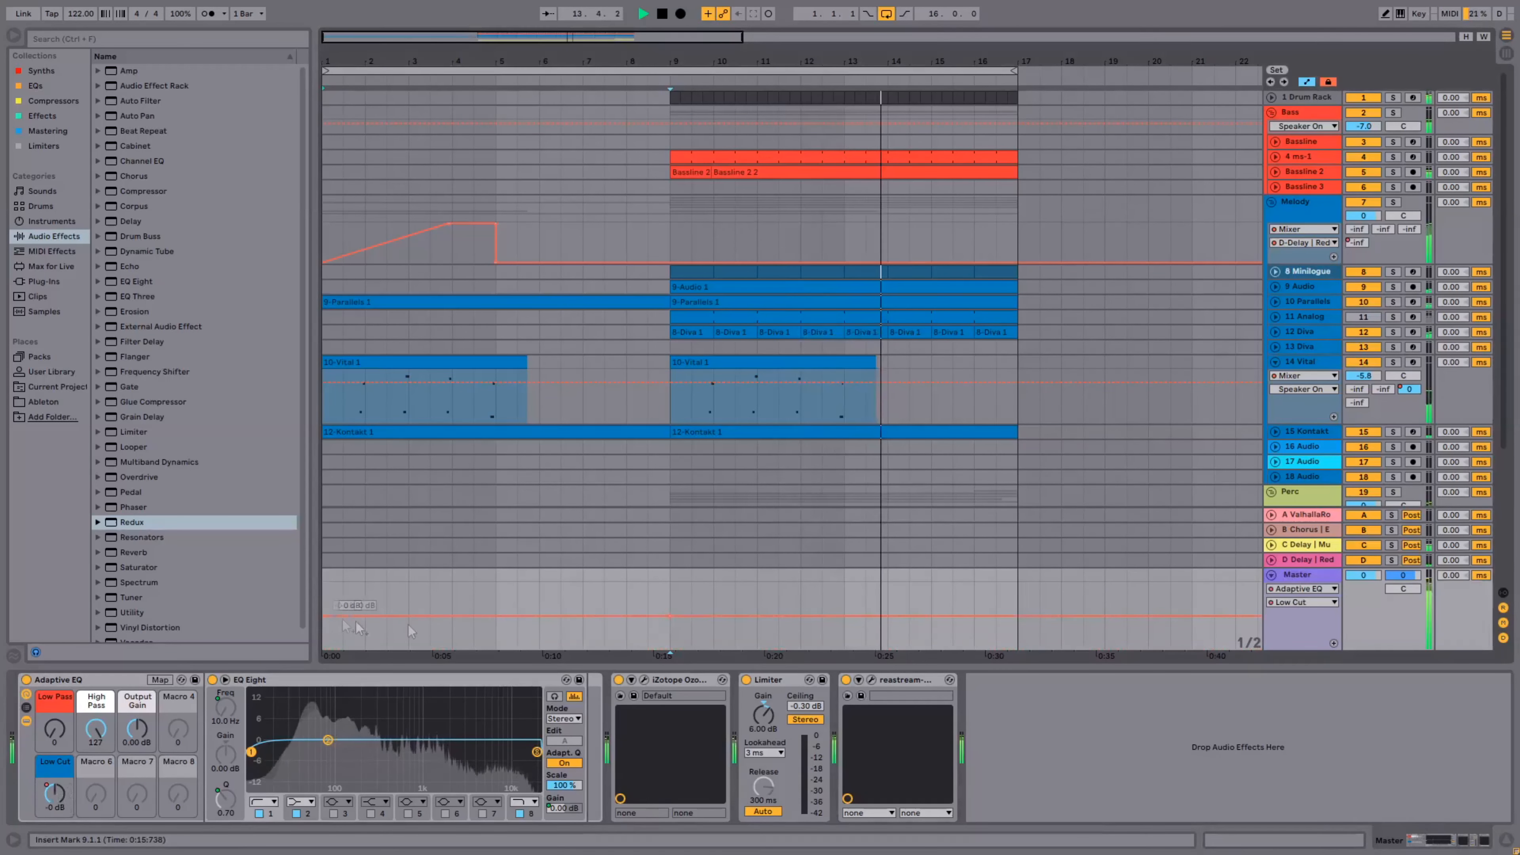
drag(626, 618, 670, 649)
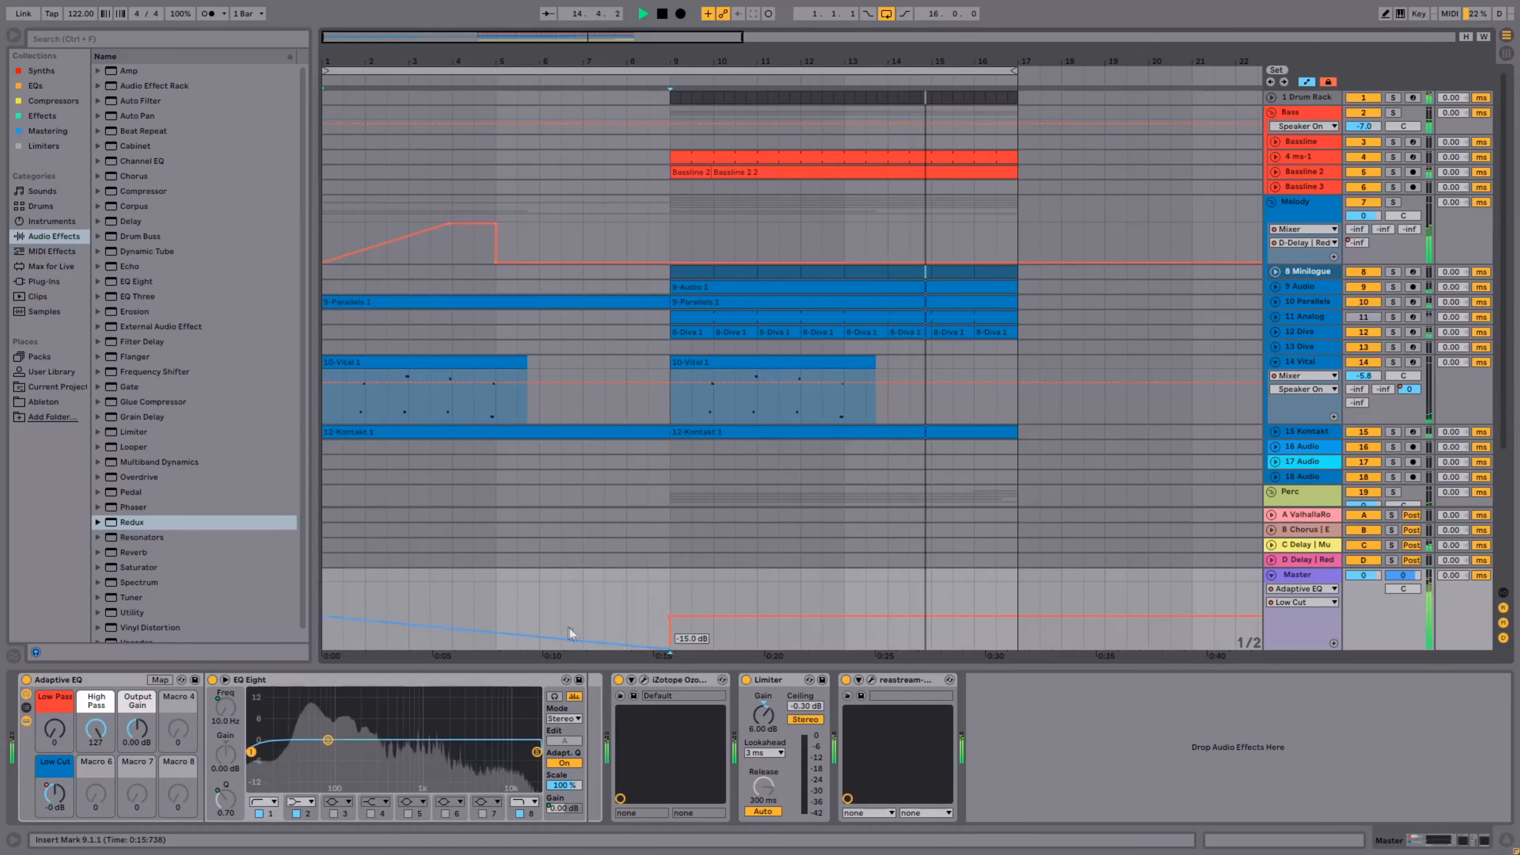
drag(514, 634, 496, 649)
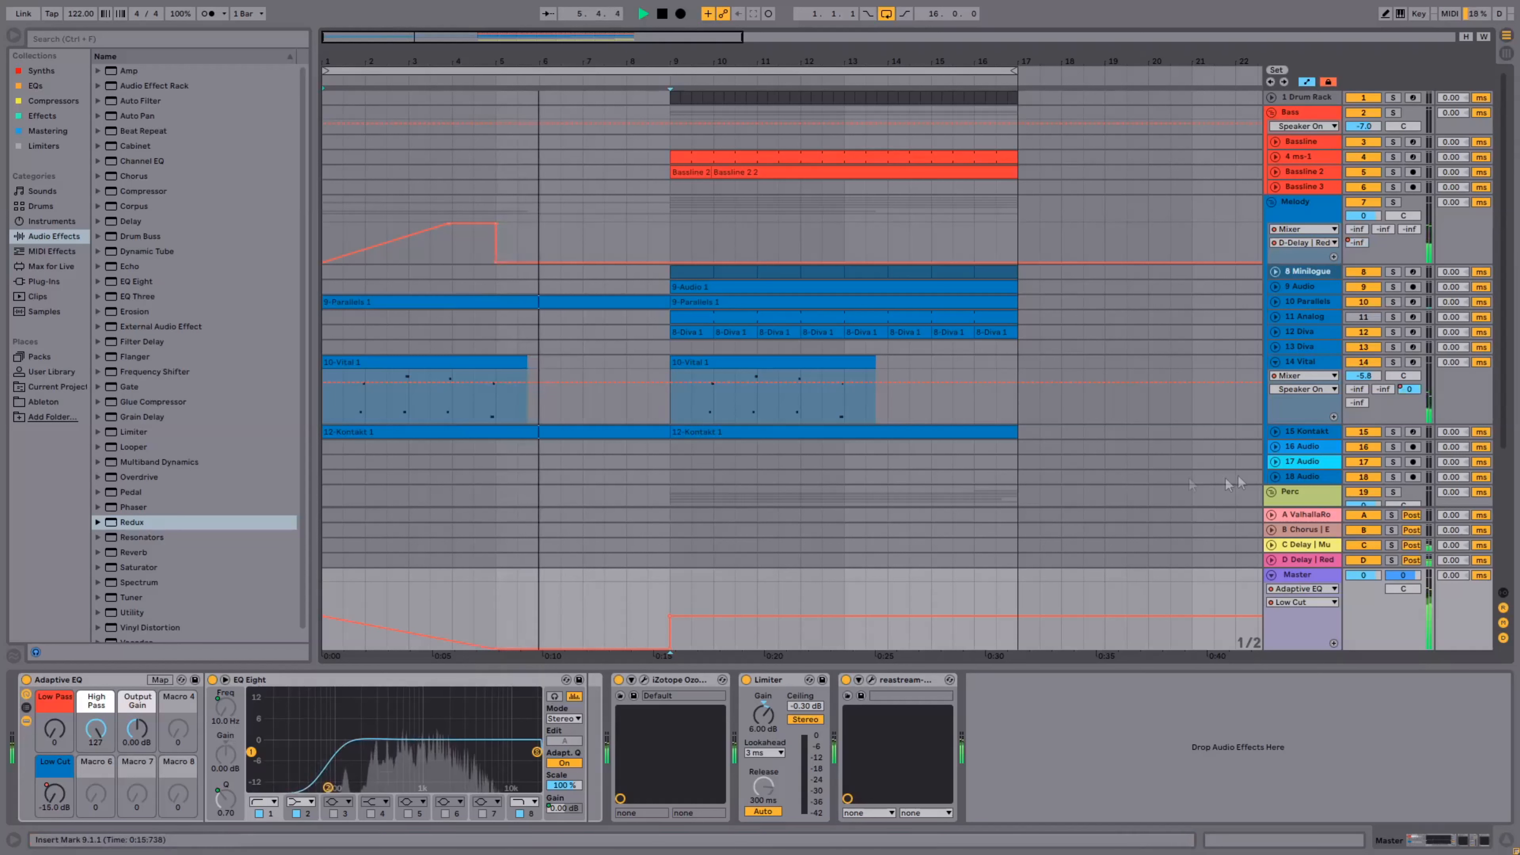
- Reshape the D return's track volume automation to decline gently from about bar 4 through bar 9 into the main fade
click(1272, 560)
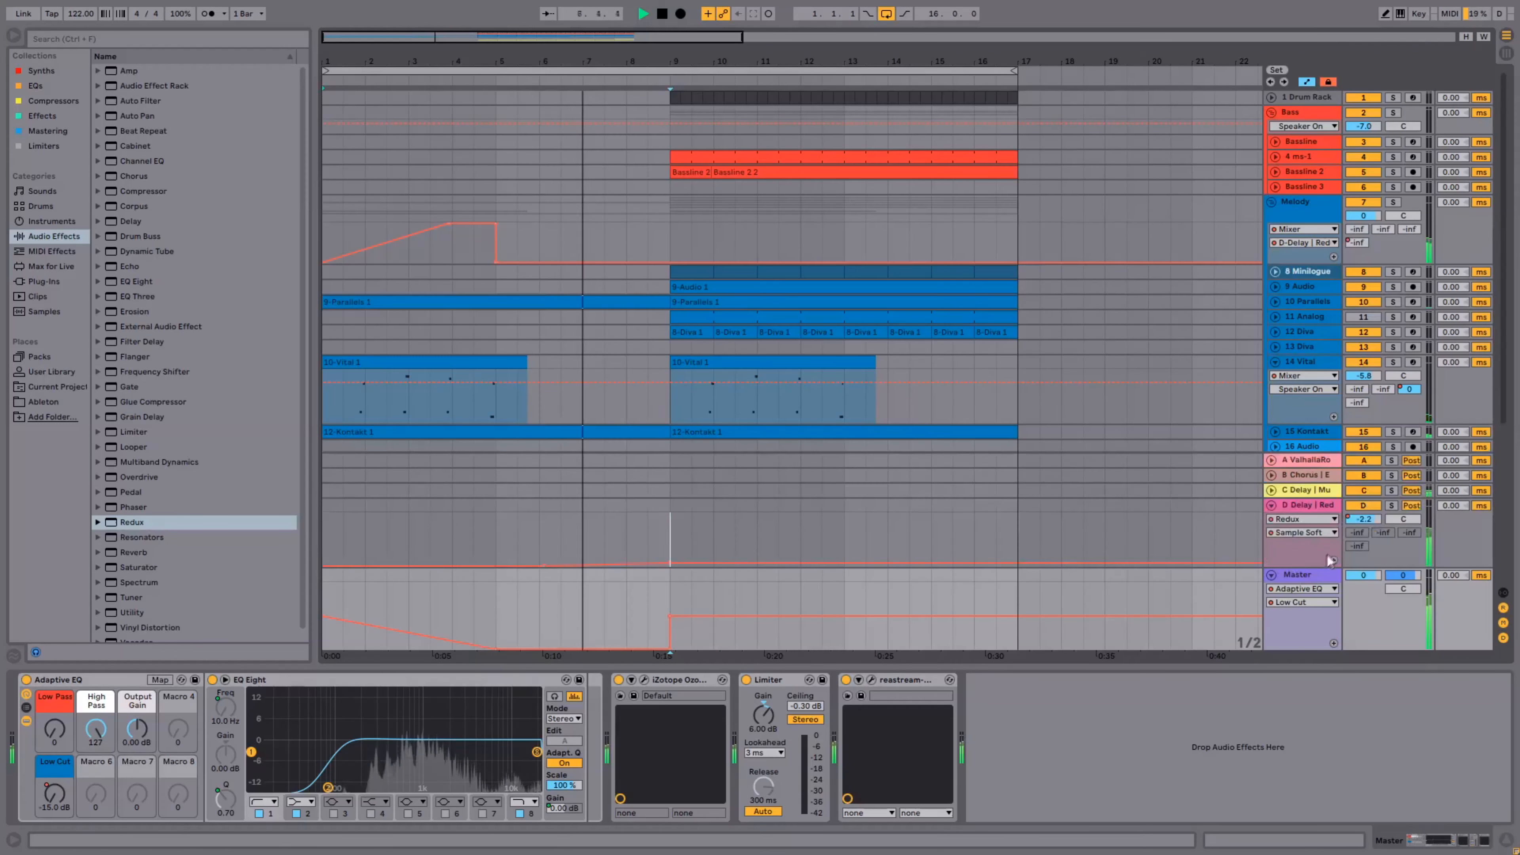
click(1365, 520)
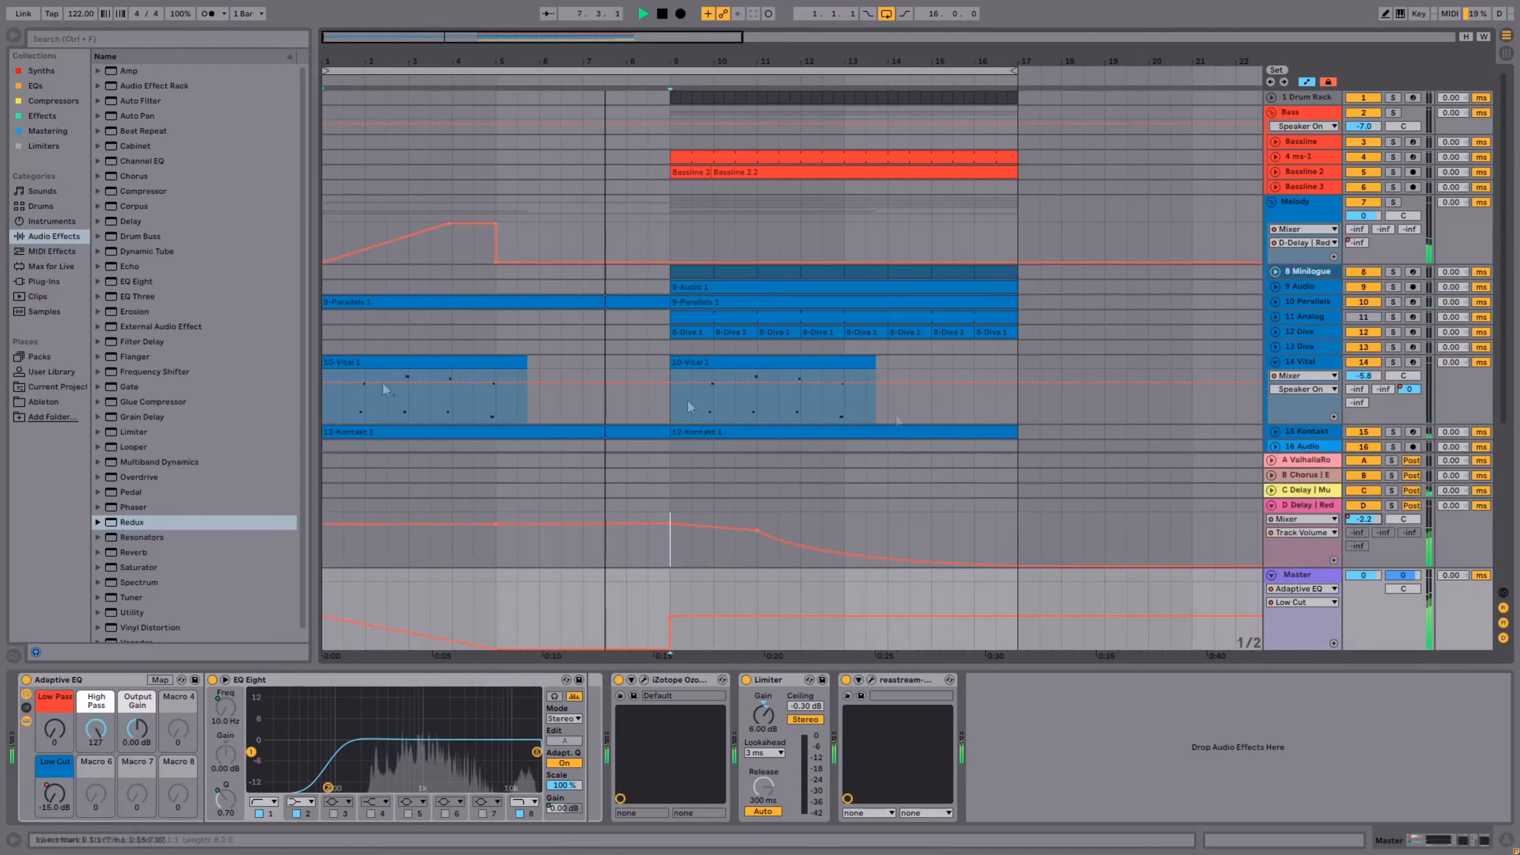
click(454, 528)
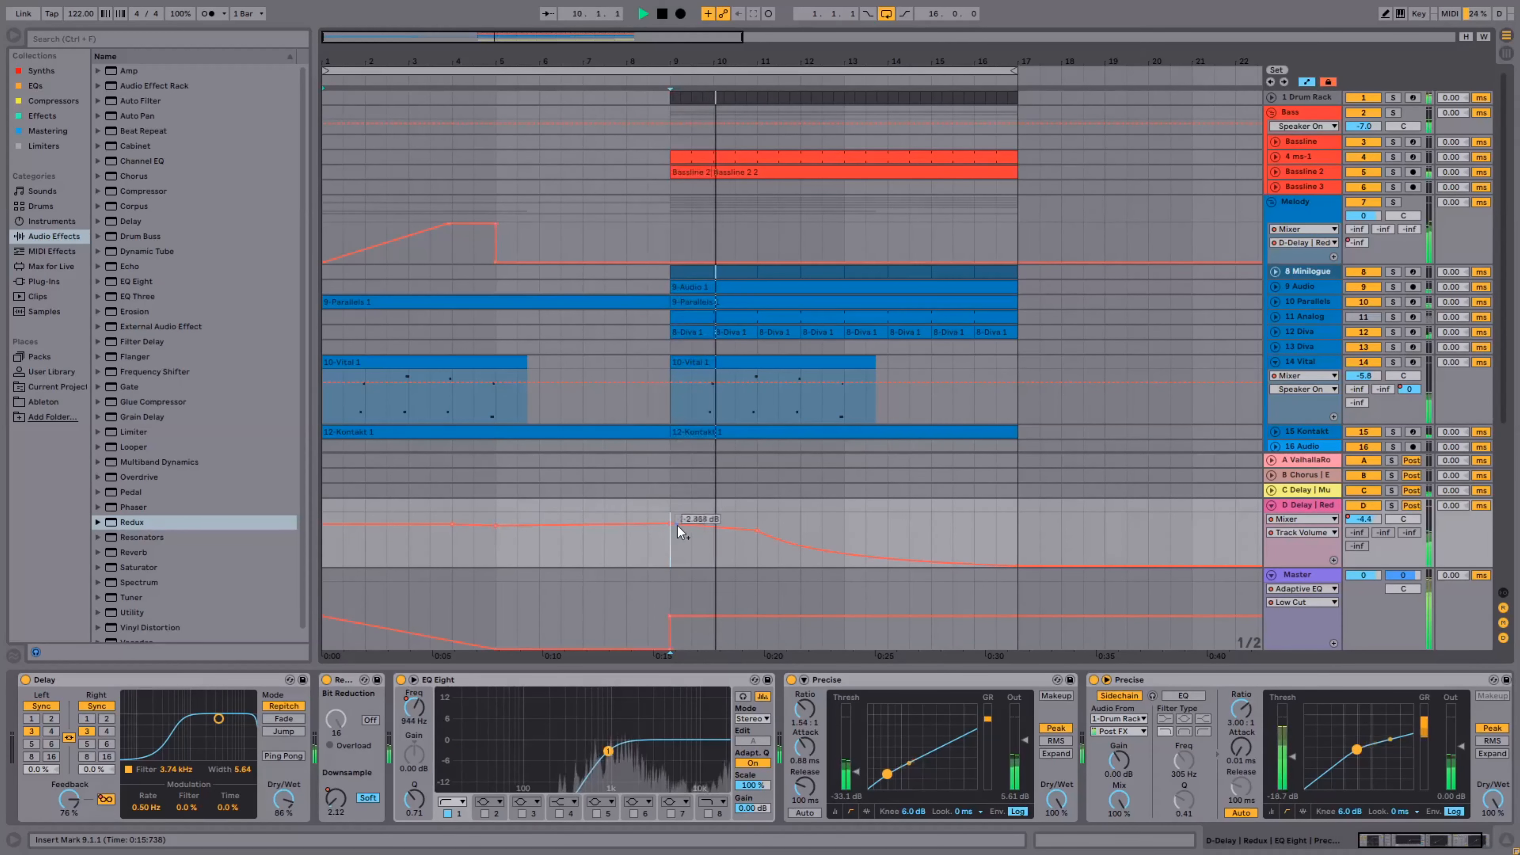
drag(669, 520, 758, 536)
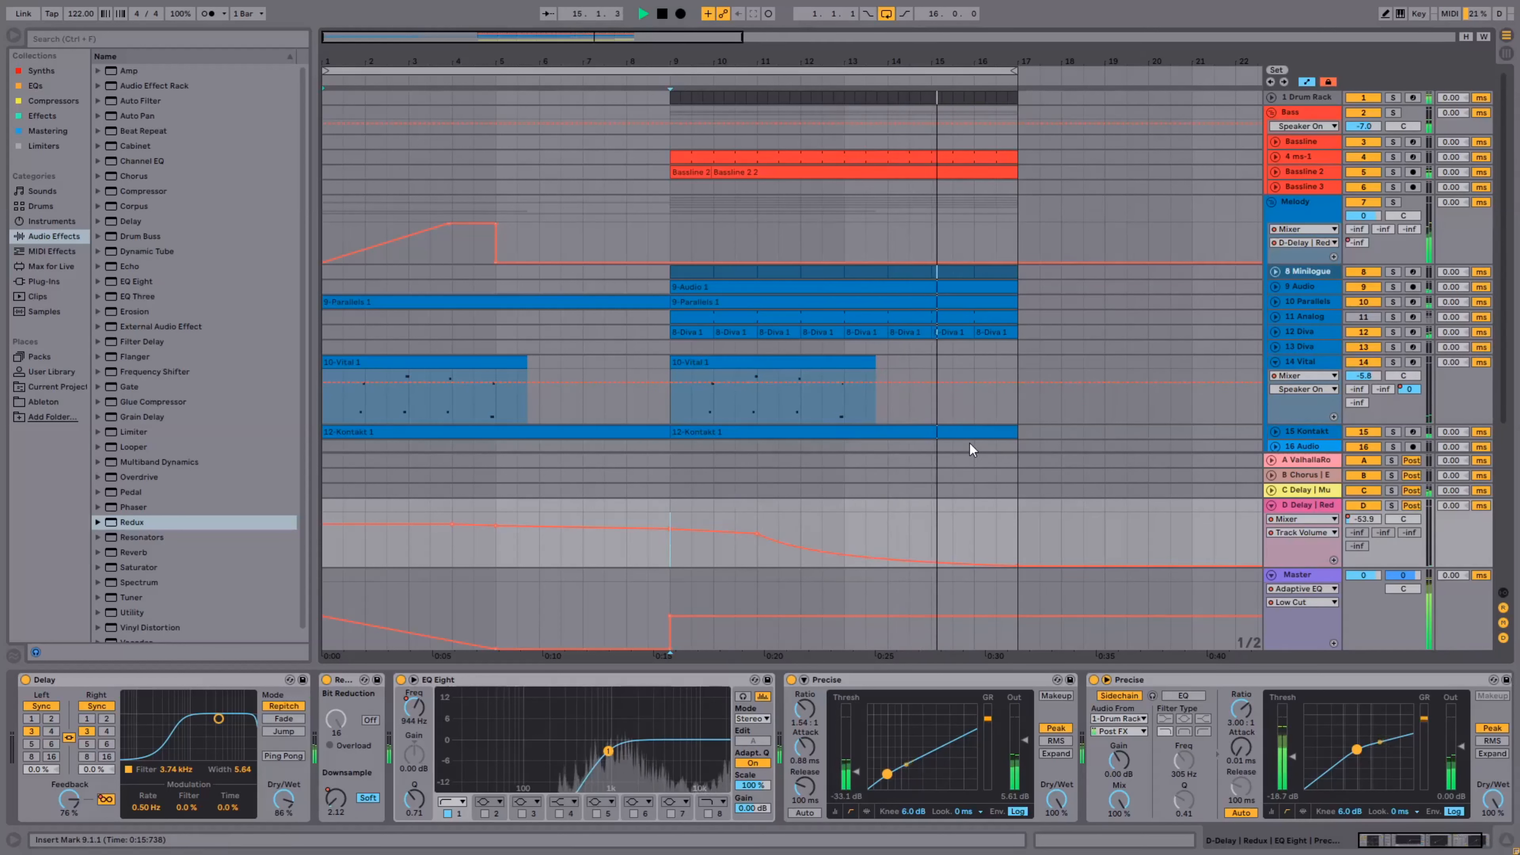
- Raise the D return's EQ Eight band 1 frequency automation to 1.33 kHz at bar 9 and stop playback
click(411, 710)
drag(670, 537, 670, 534)
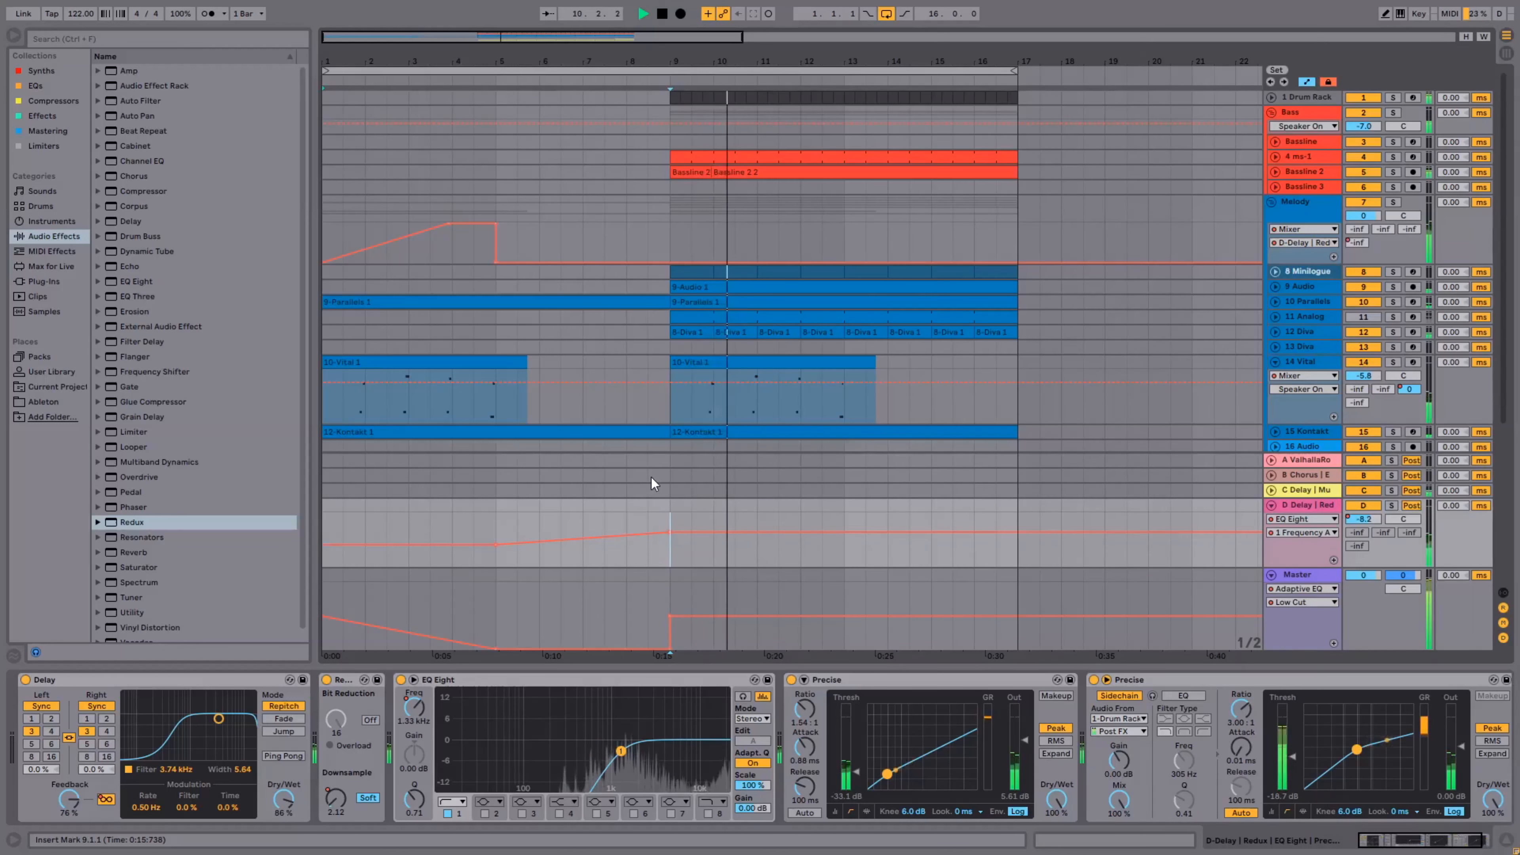
key(space)
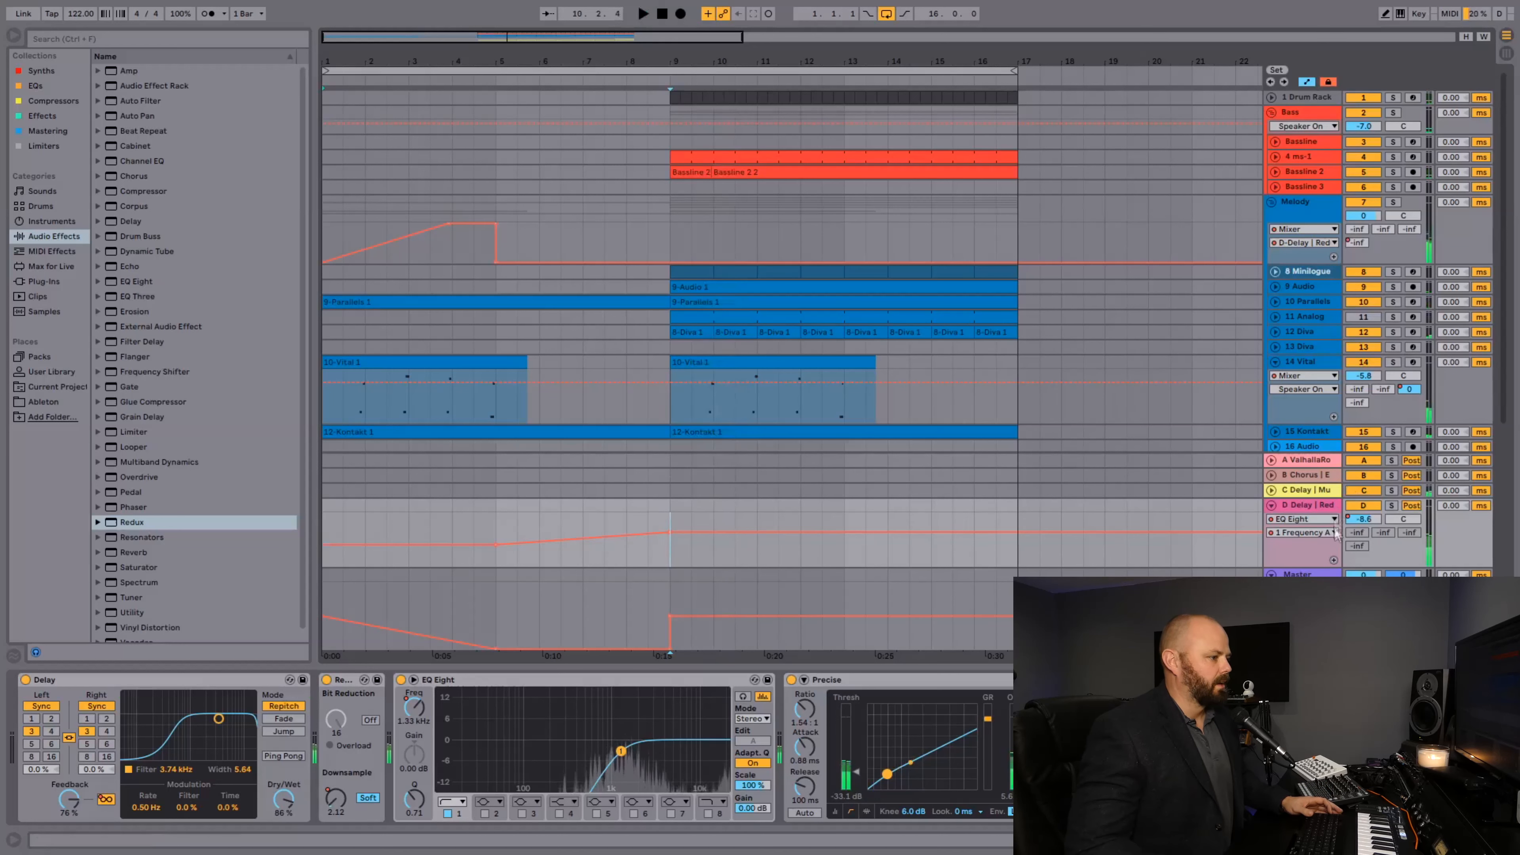
- Collapse the D return and Vital tracks, expand the Perc group, and place the insert marker on the empty 17 Audio track at 9.3.1
click(1271, 506)
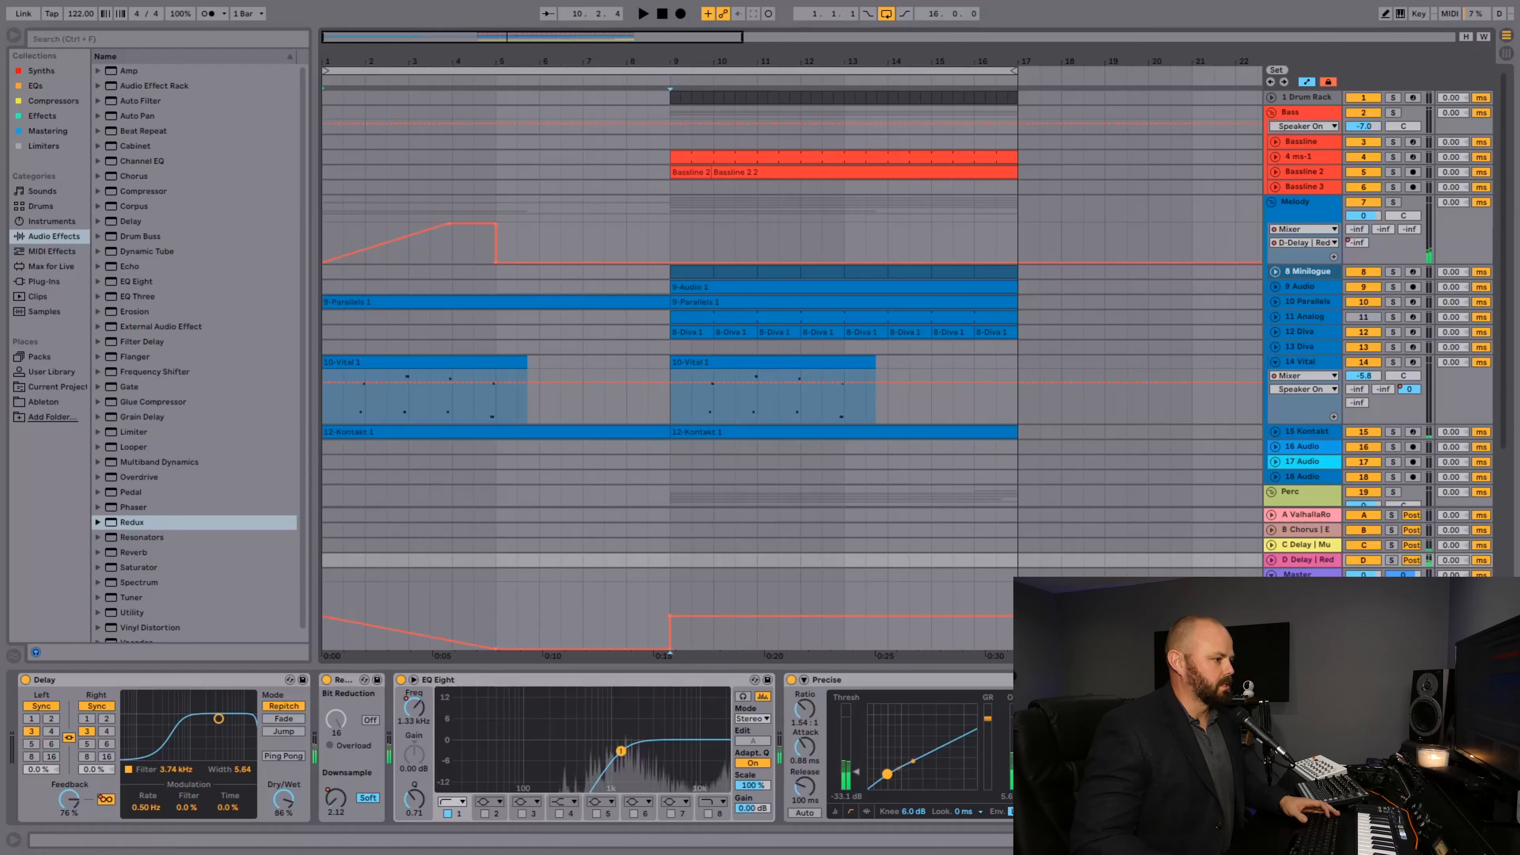
click(1270, 491)
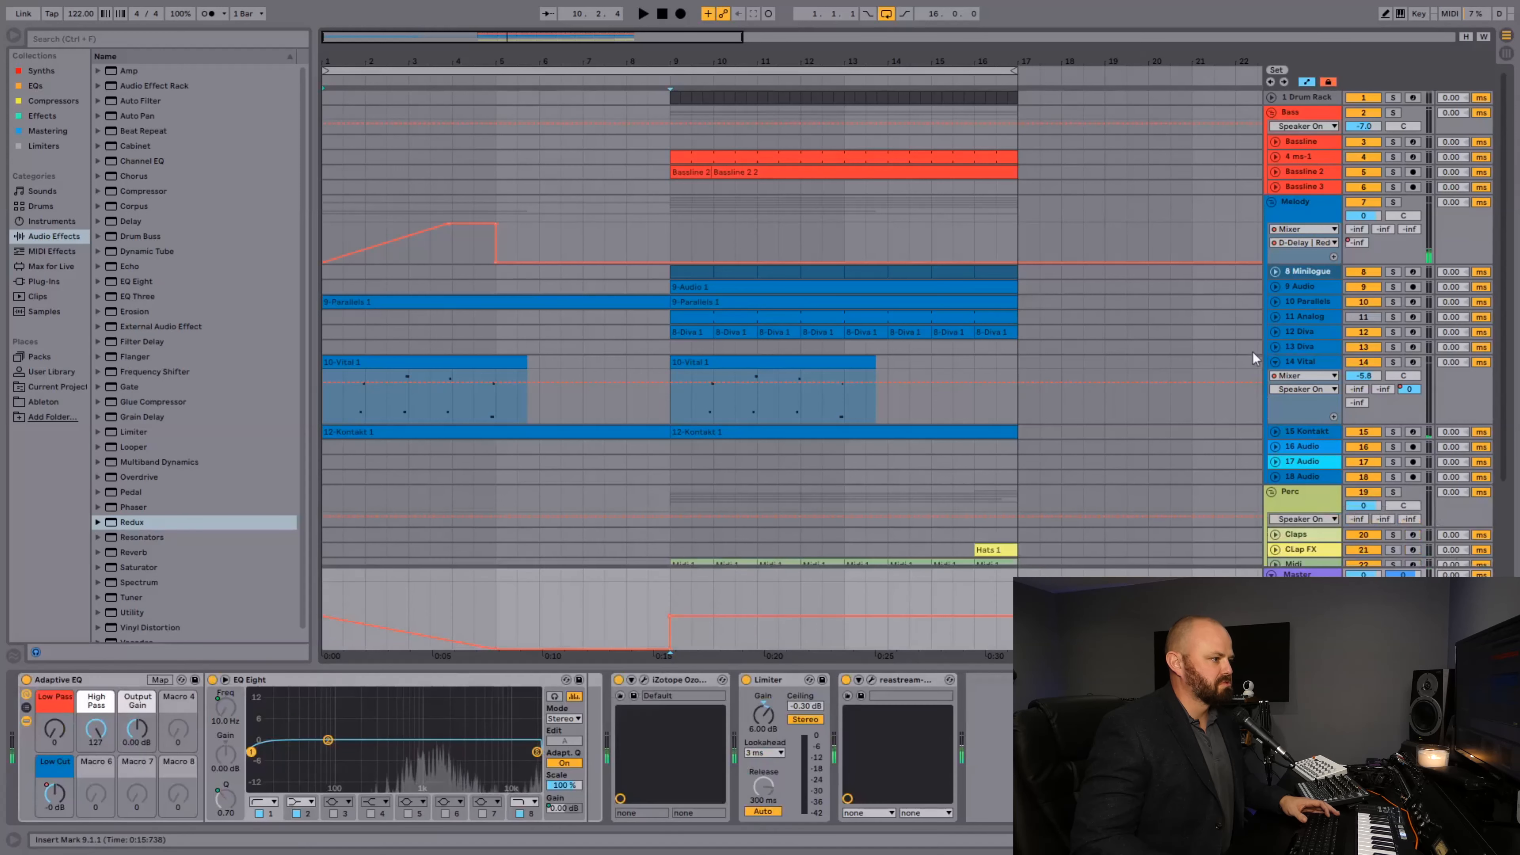
click(1273, 362)
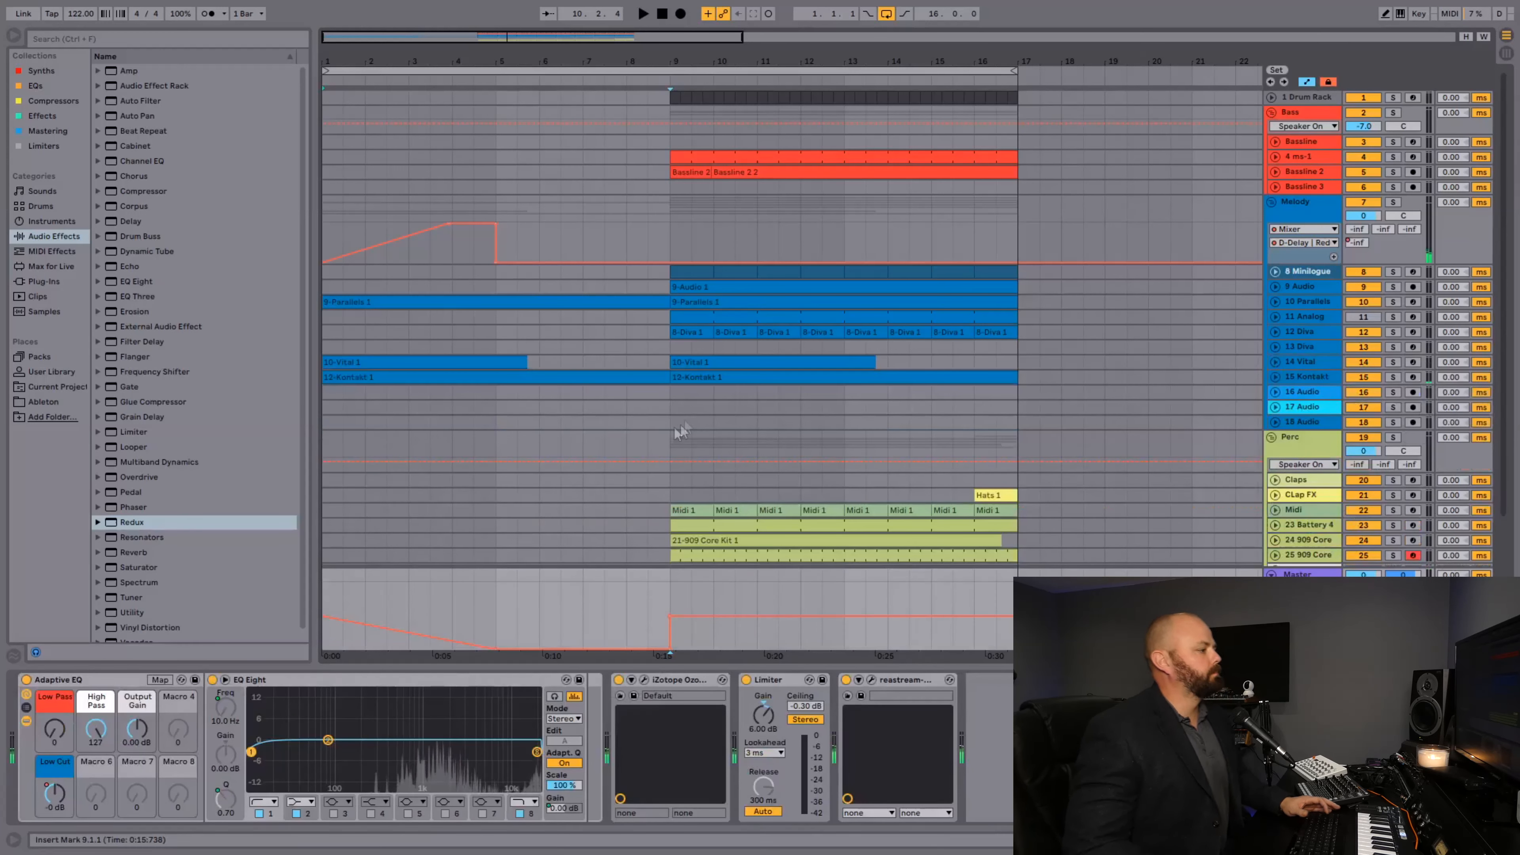
click(707, 423)
click(691, 407)
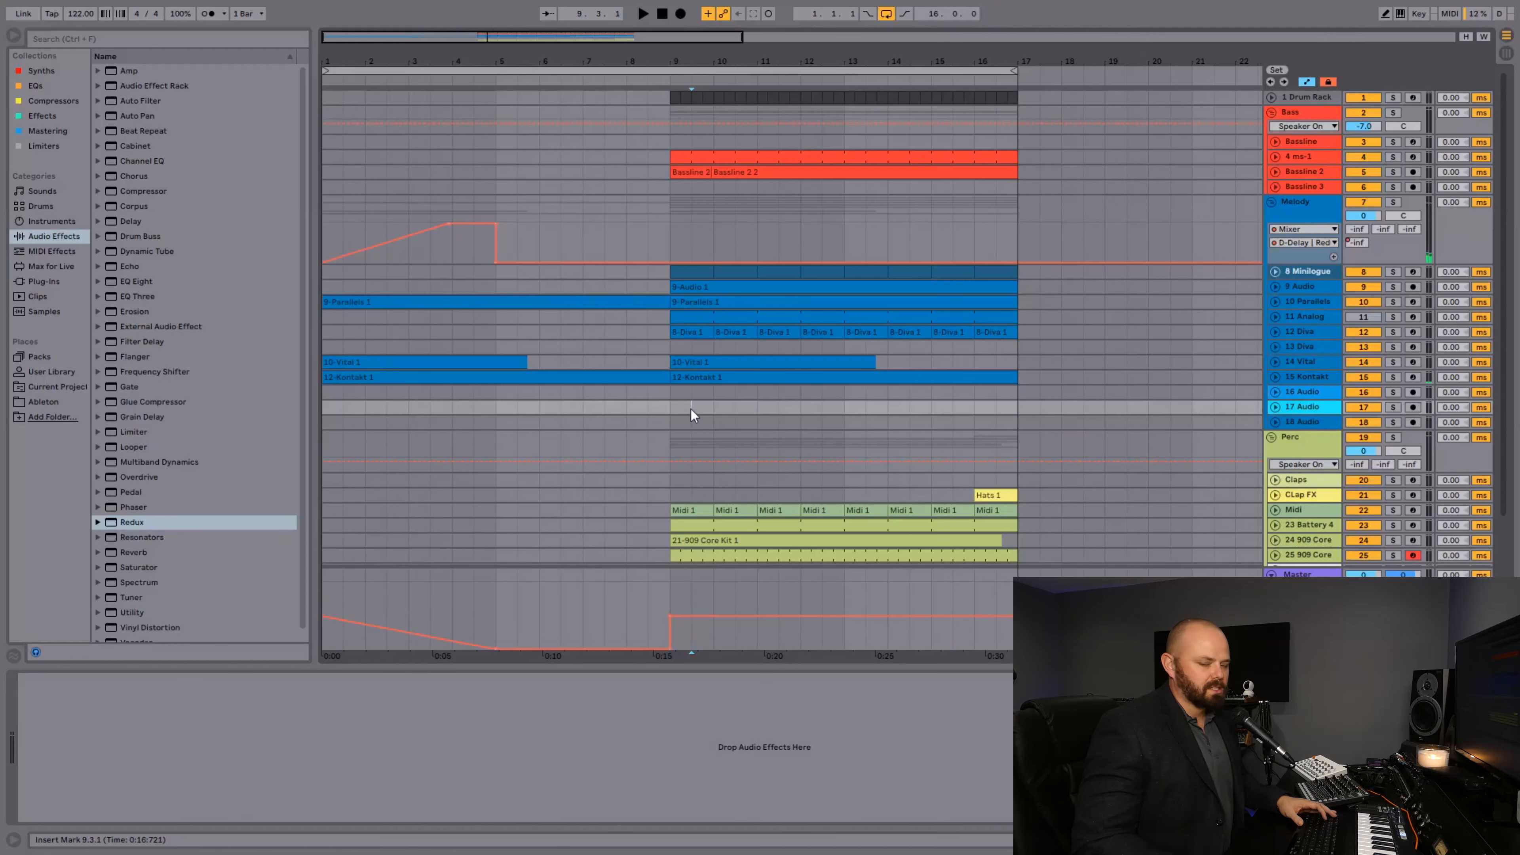
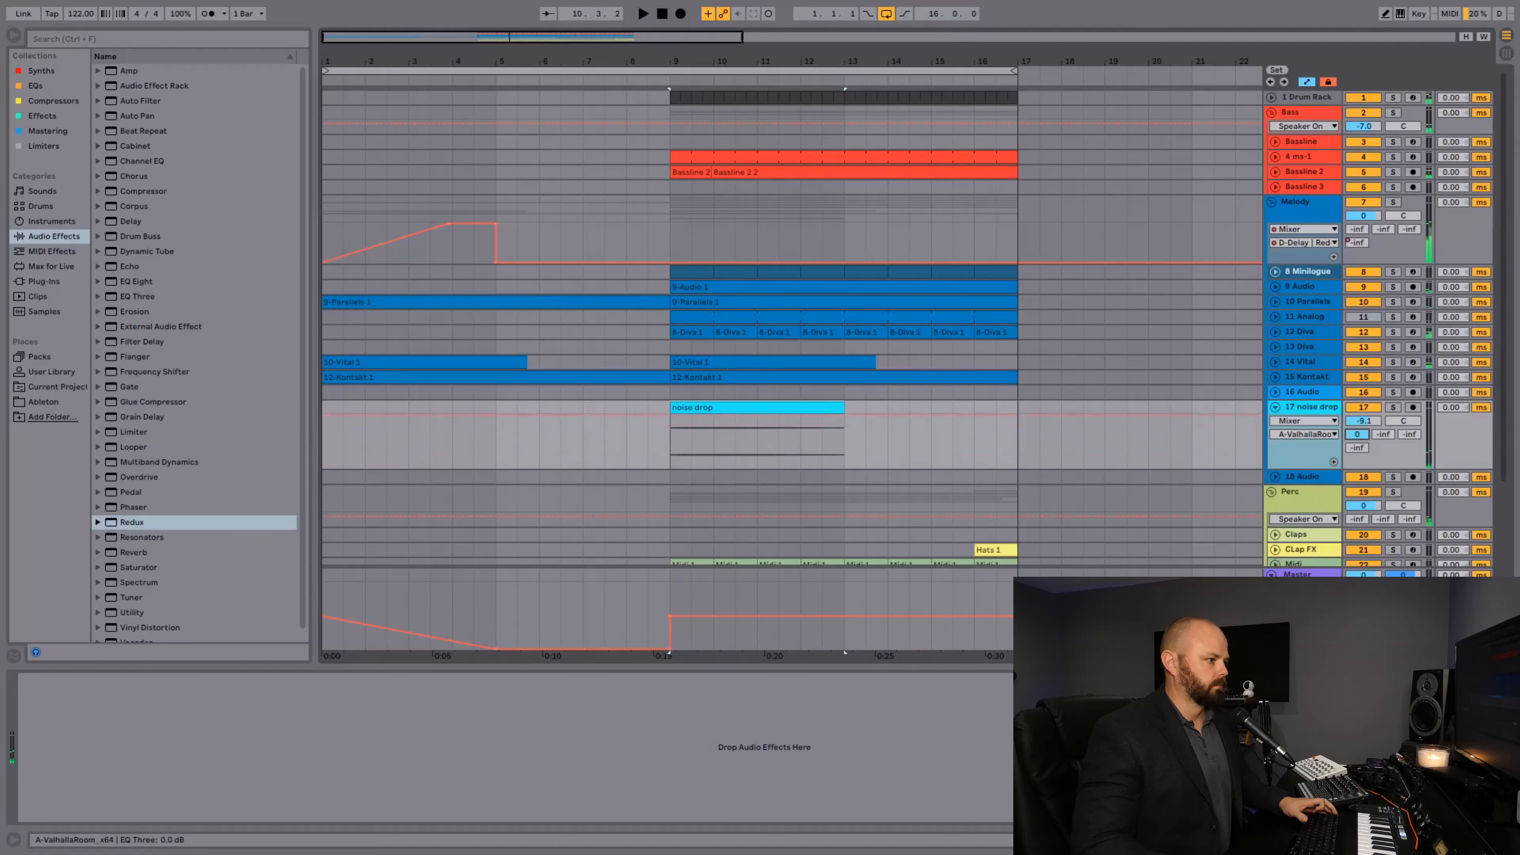
- Set the noise drop track's C and D delay sends to 0 dB and audition the transition from bar 8
click(1387, 434)
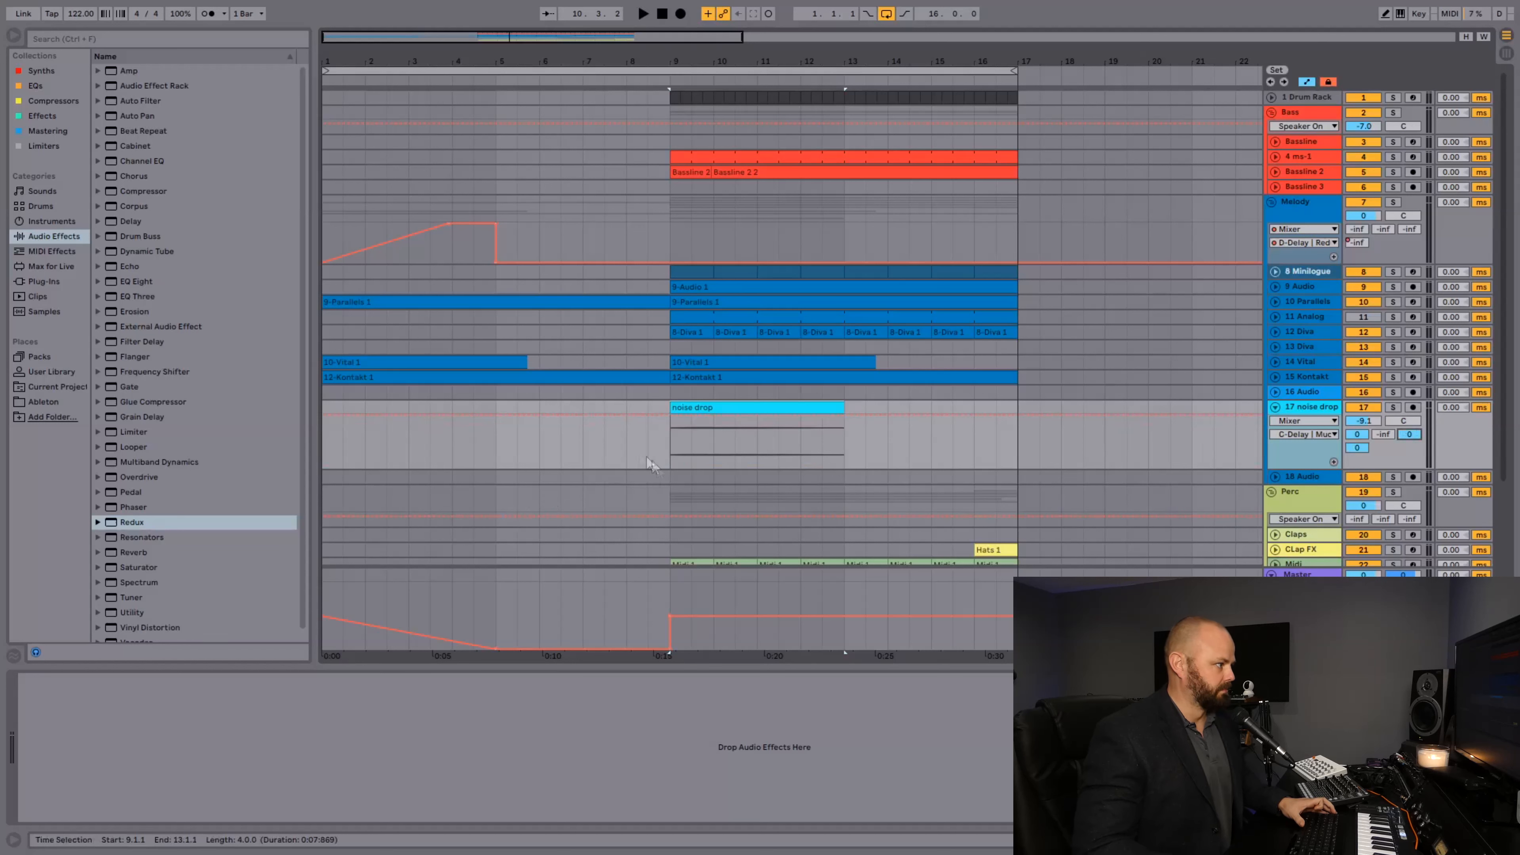
click(626, 448)
key(space)
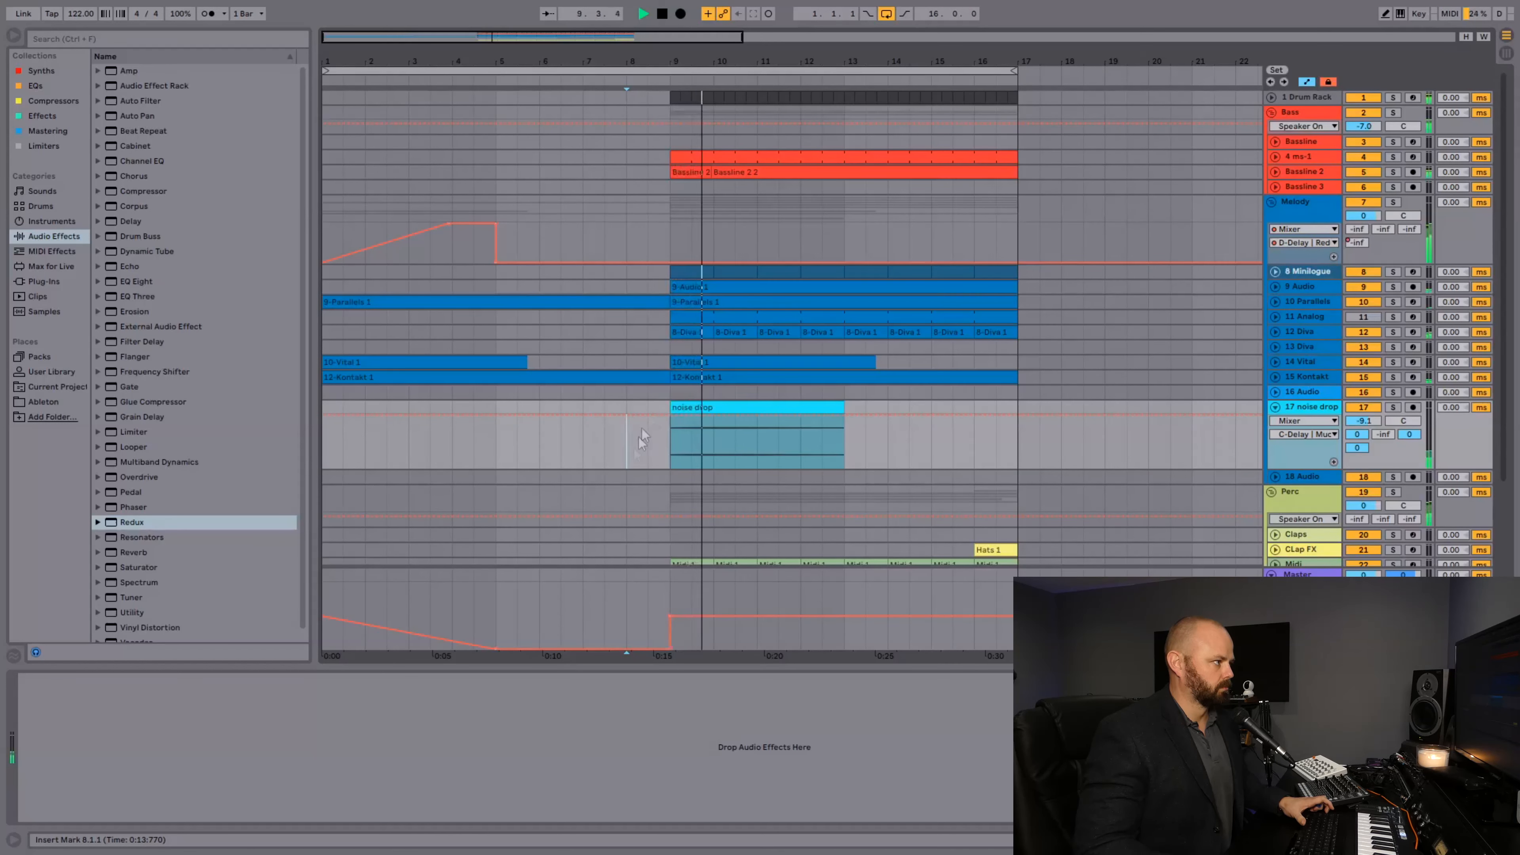
click(661, 12)
click(661, 13)
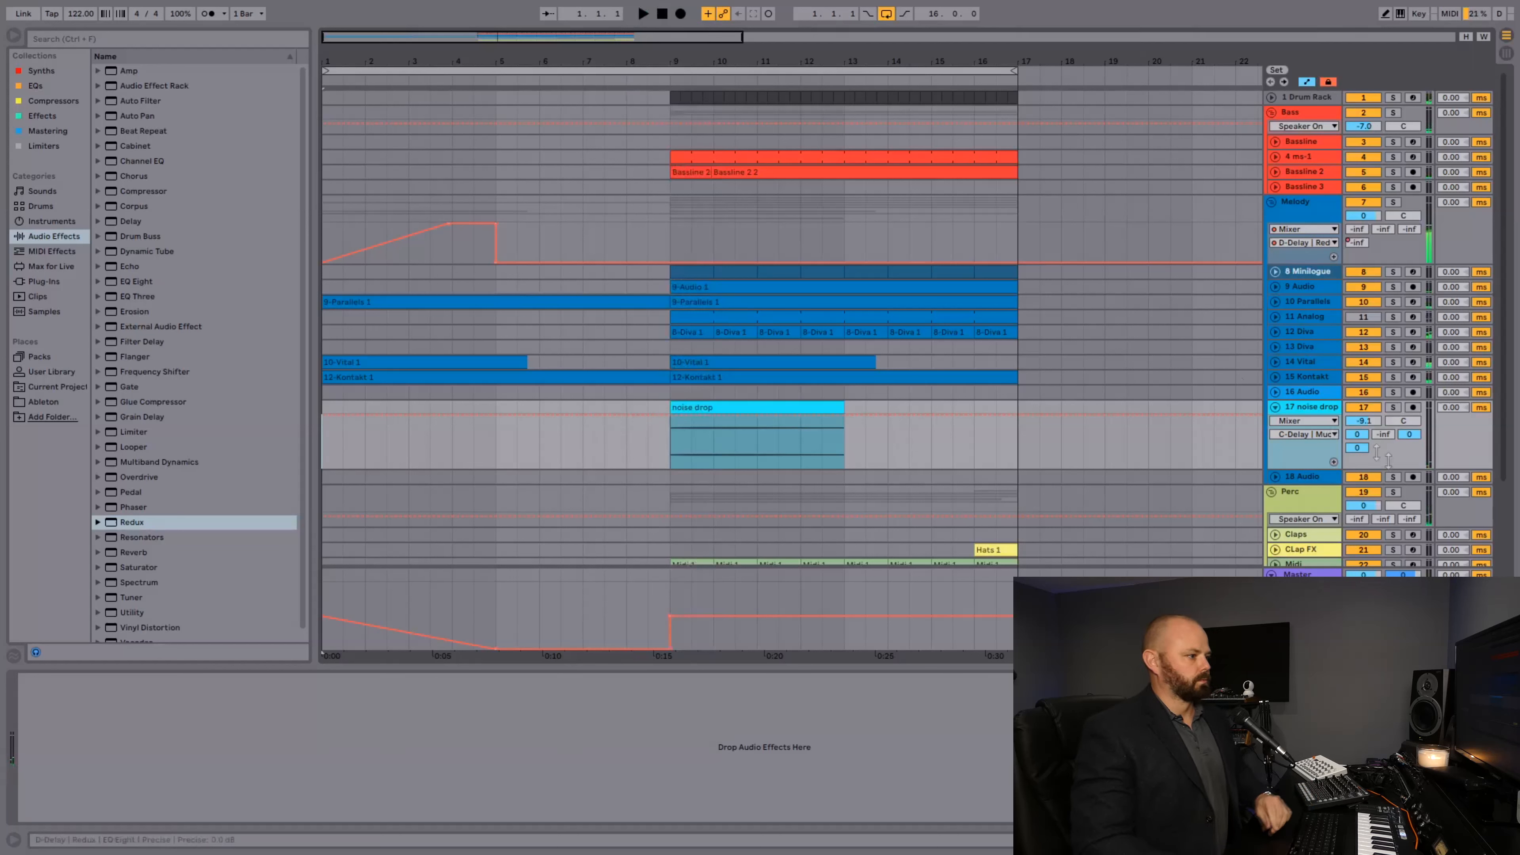
- Play the arrangement from bar 1 to review how the noise drop lands at bar 9
key(space)
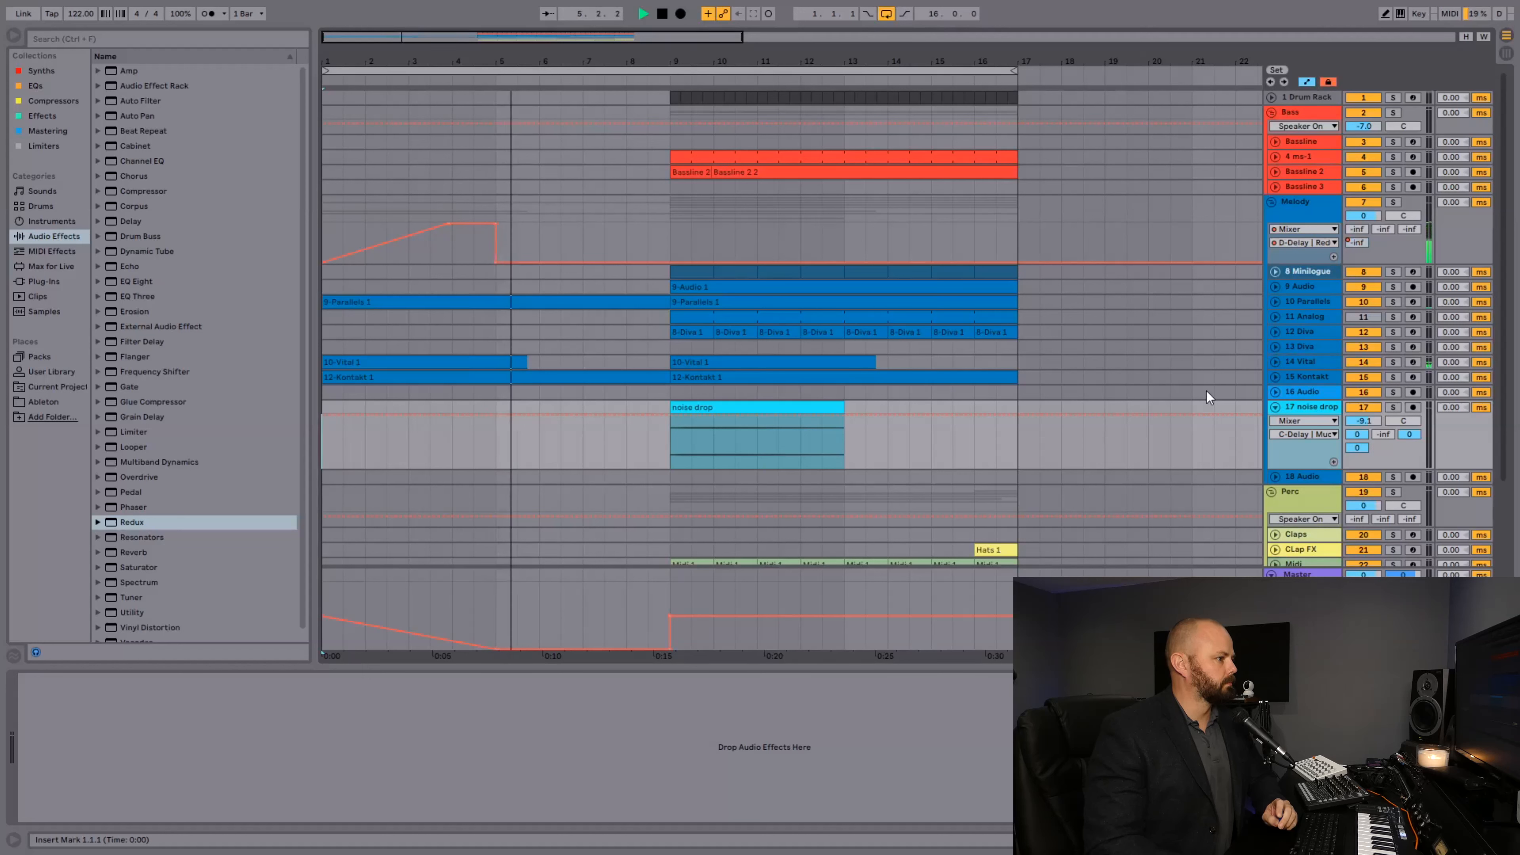
click(1277, 407)
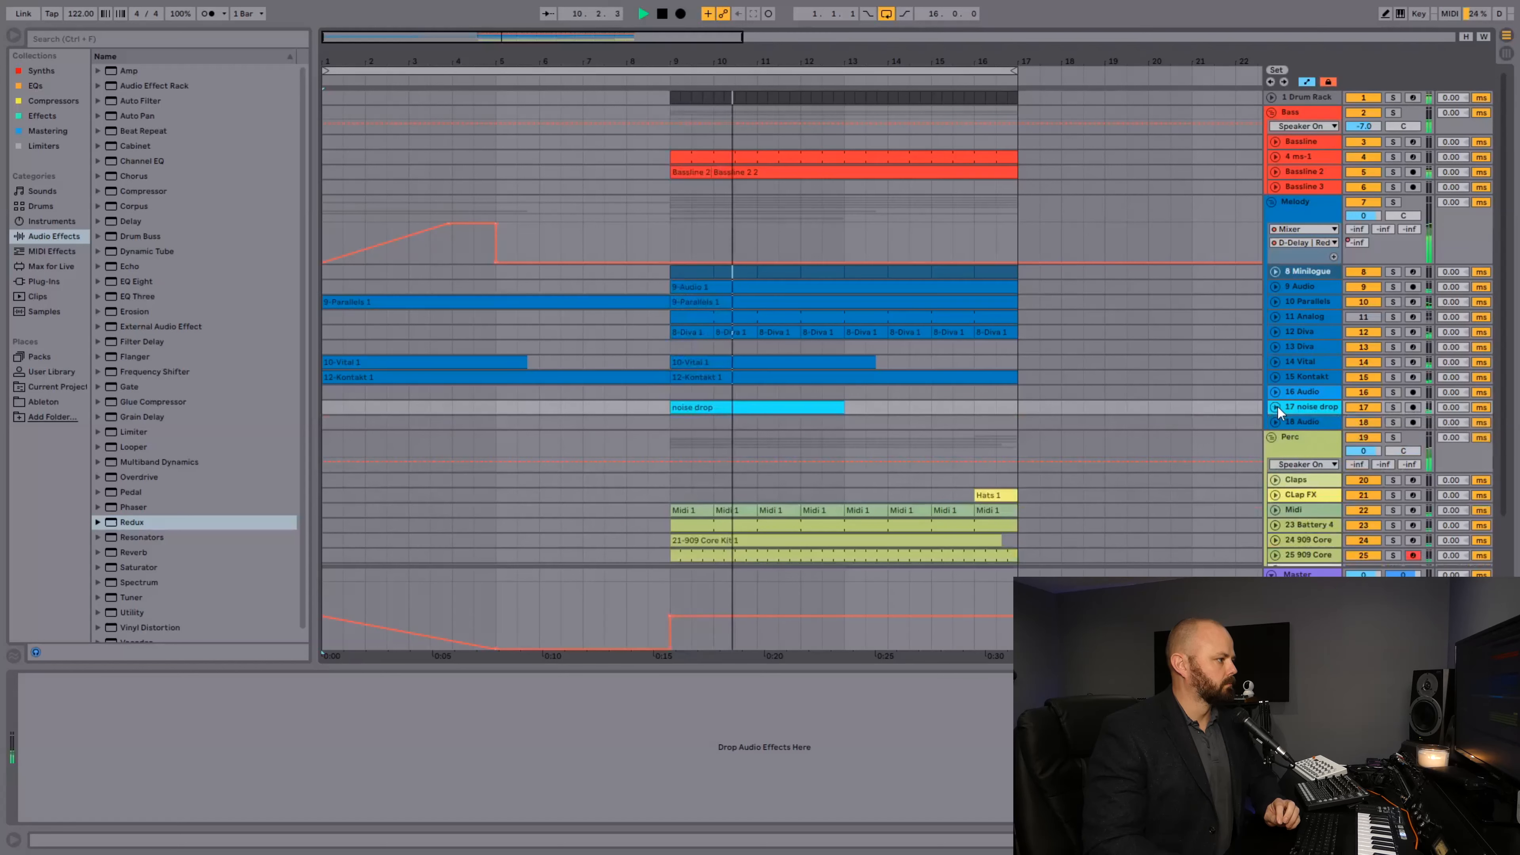
click(1277, 407)
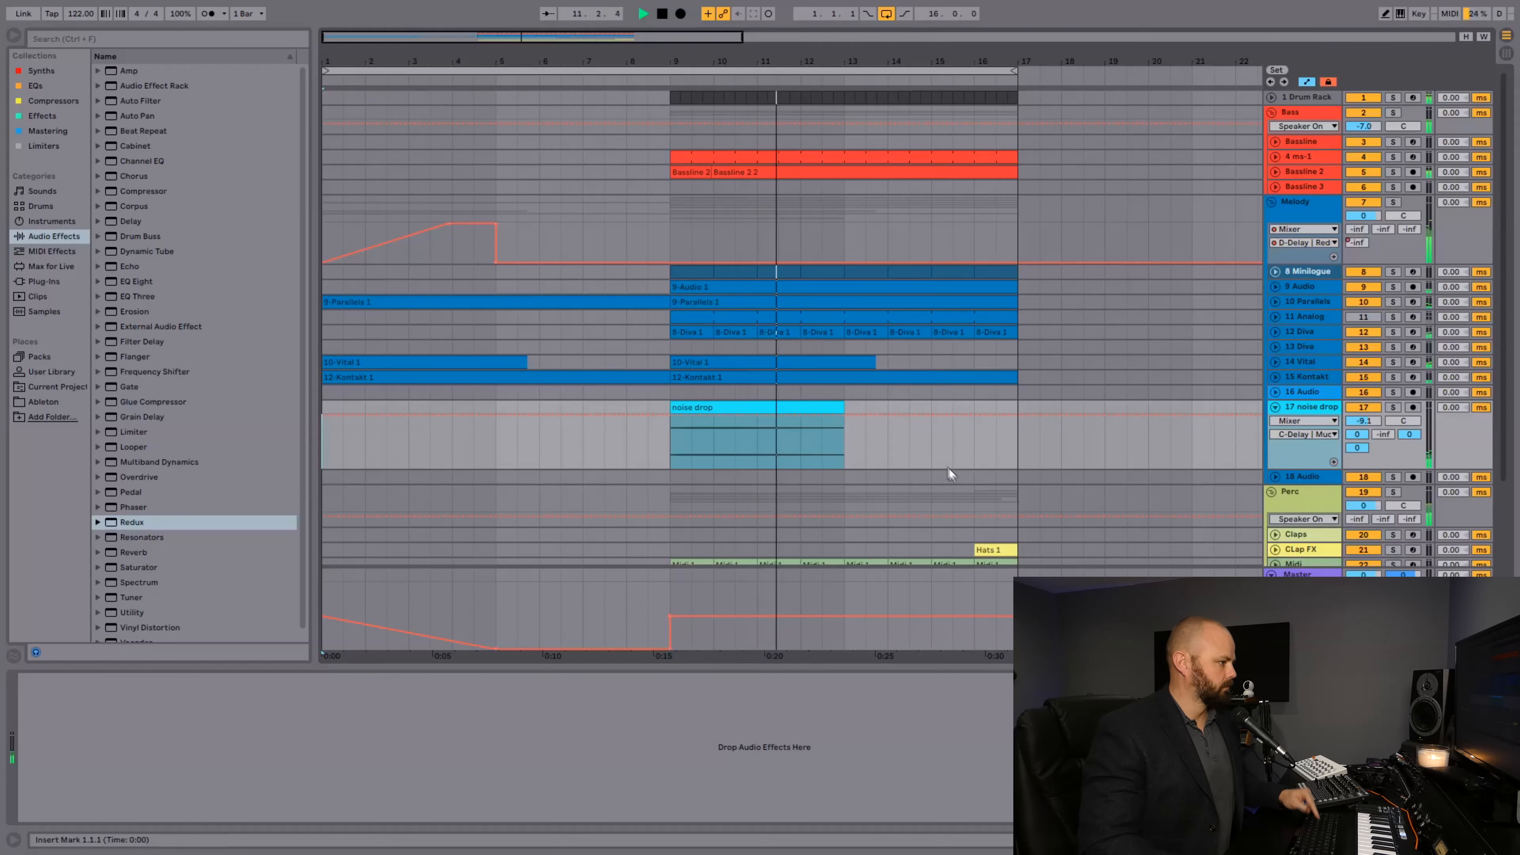
- Stretch the noise drop clip's fade-out back to the clip's start, collapse its track and stop playback
key(a)
drag(696, 428, 675, 433)
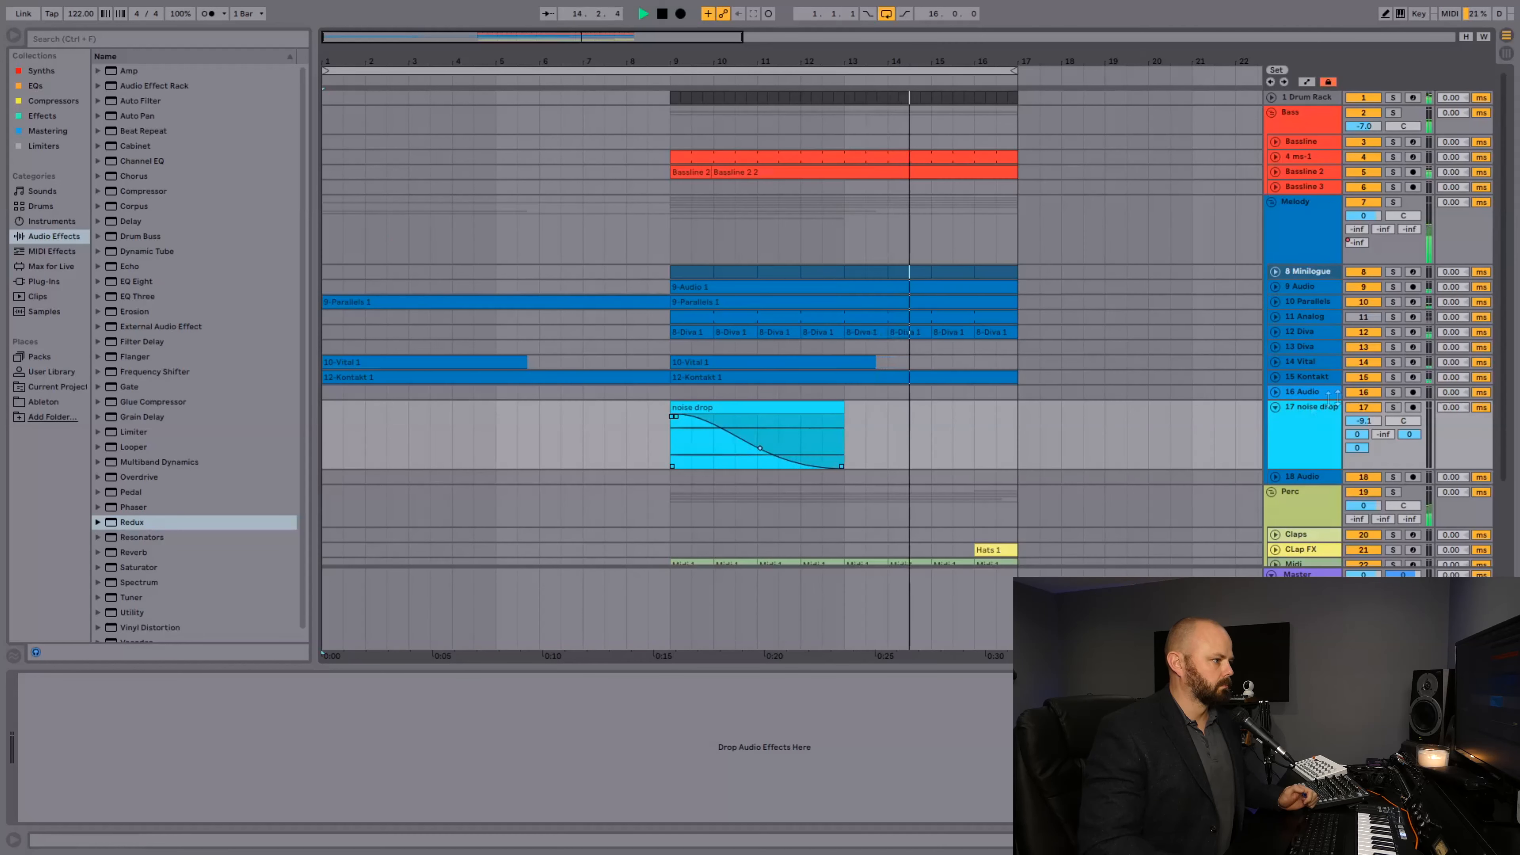
click(1274, 406)
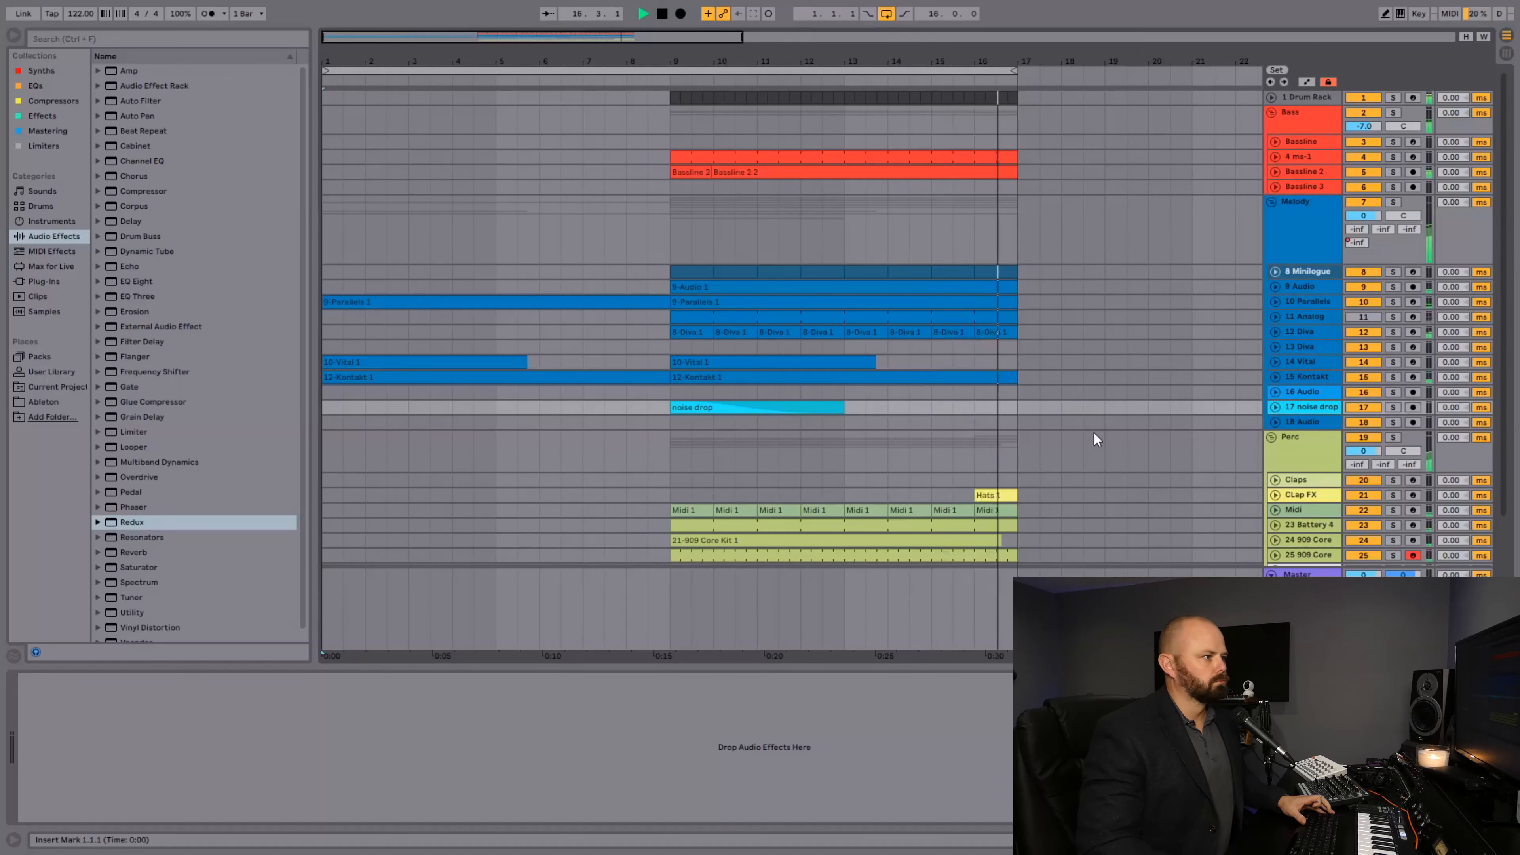
key(space)
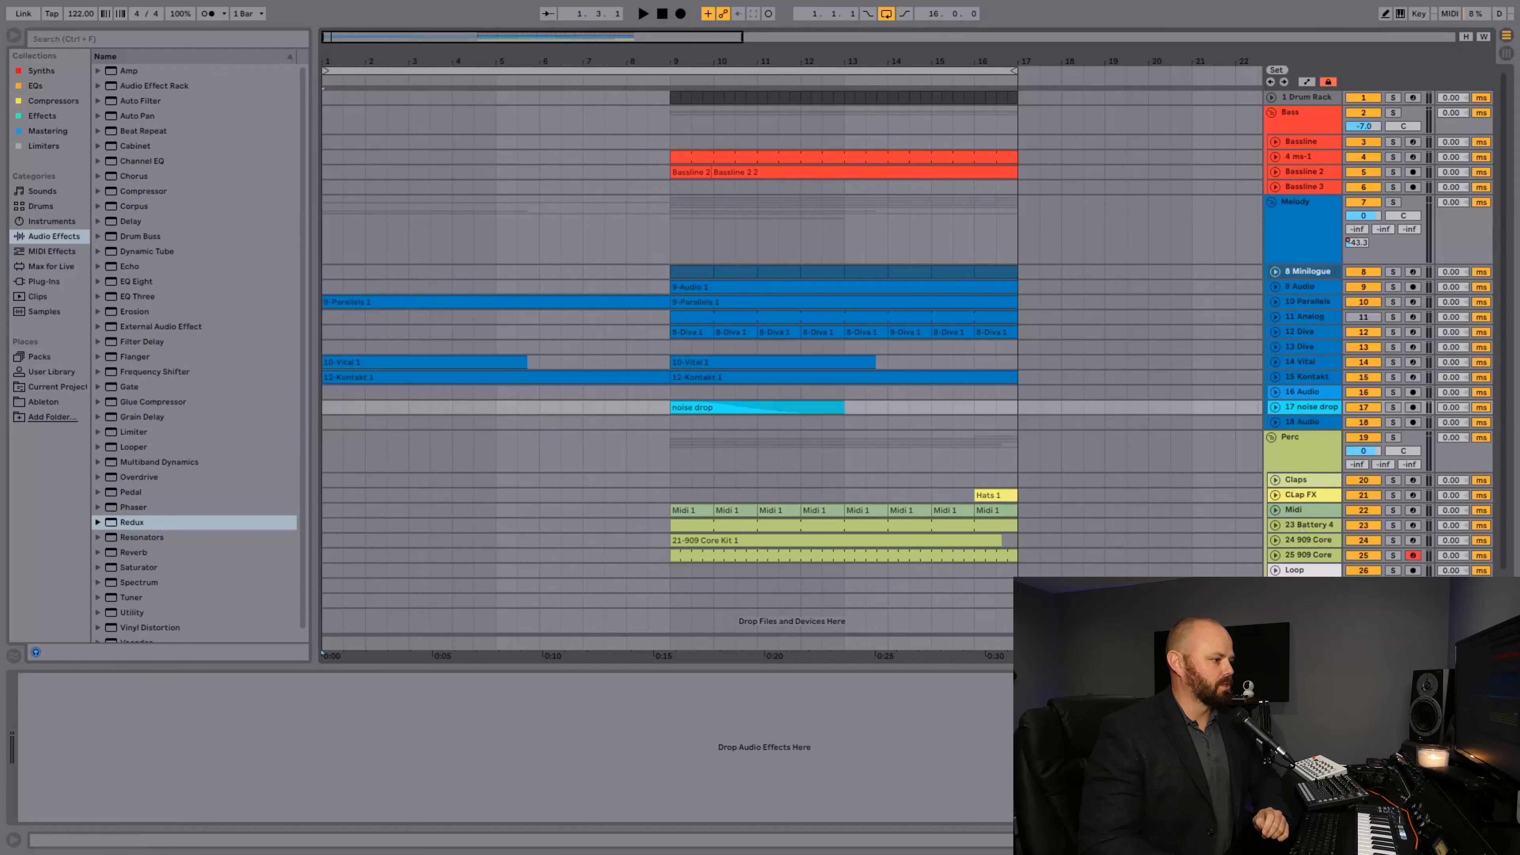
- Automate the master's Output Gain macro from 0 dB at bar 1 down to about -1.98 dB at bar 9, jumping back to 0 dB there
click(1303, 642)
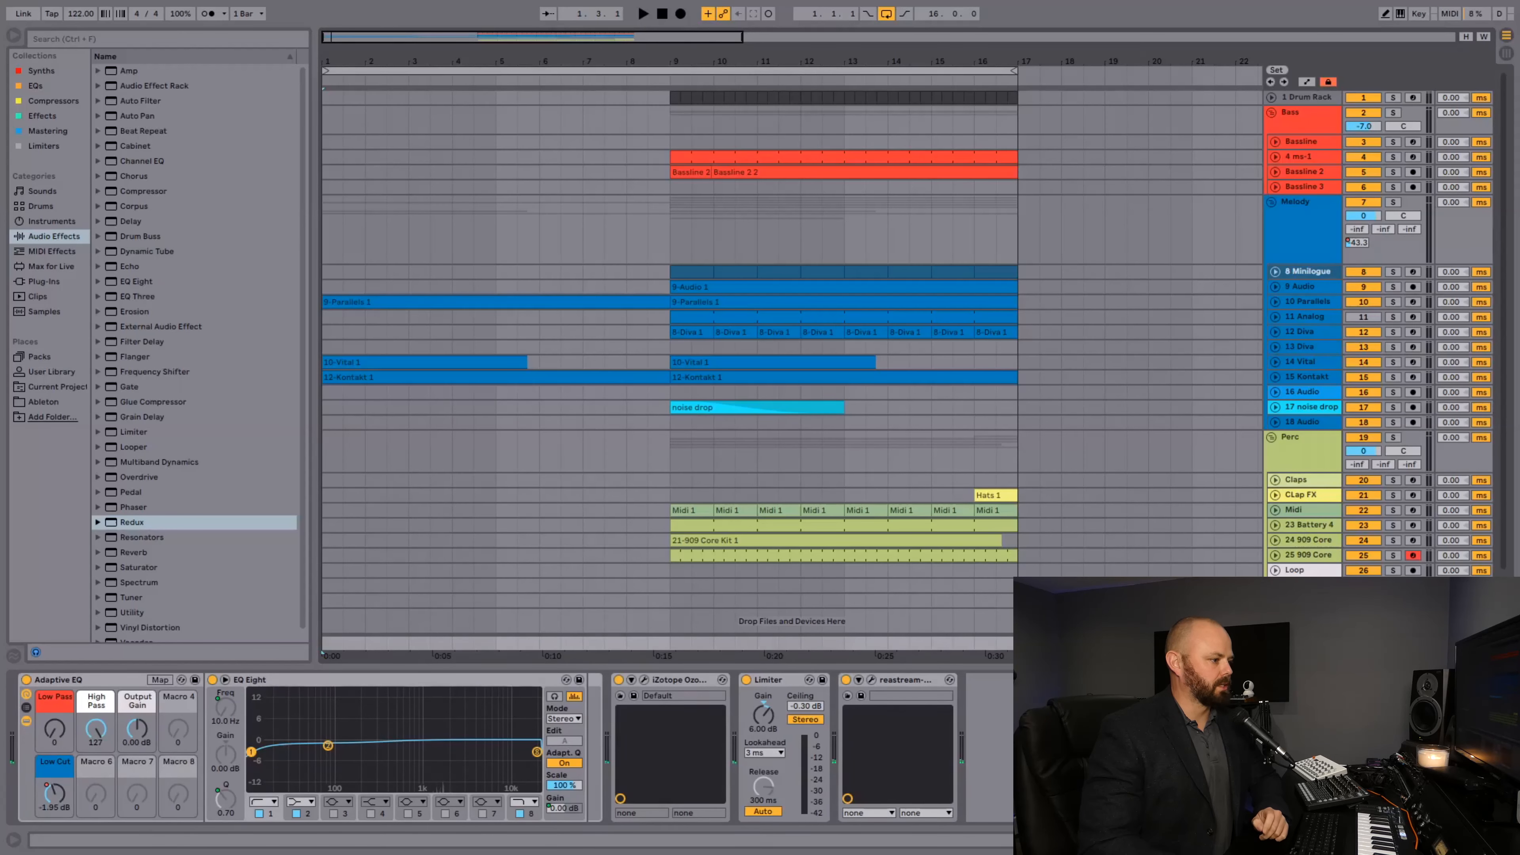
click(1271, 642)
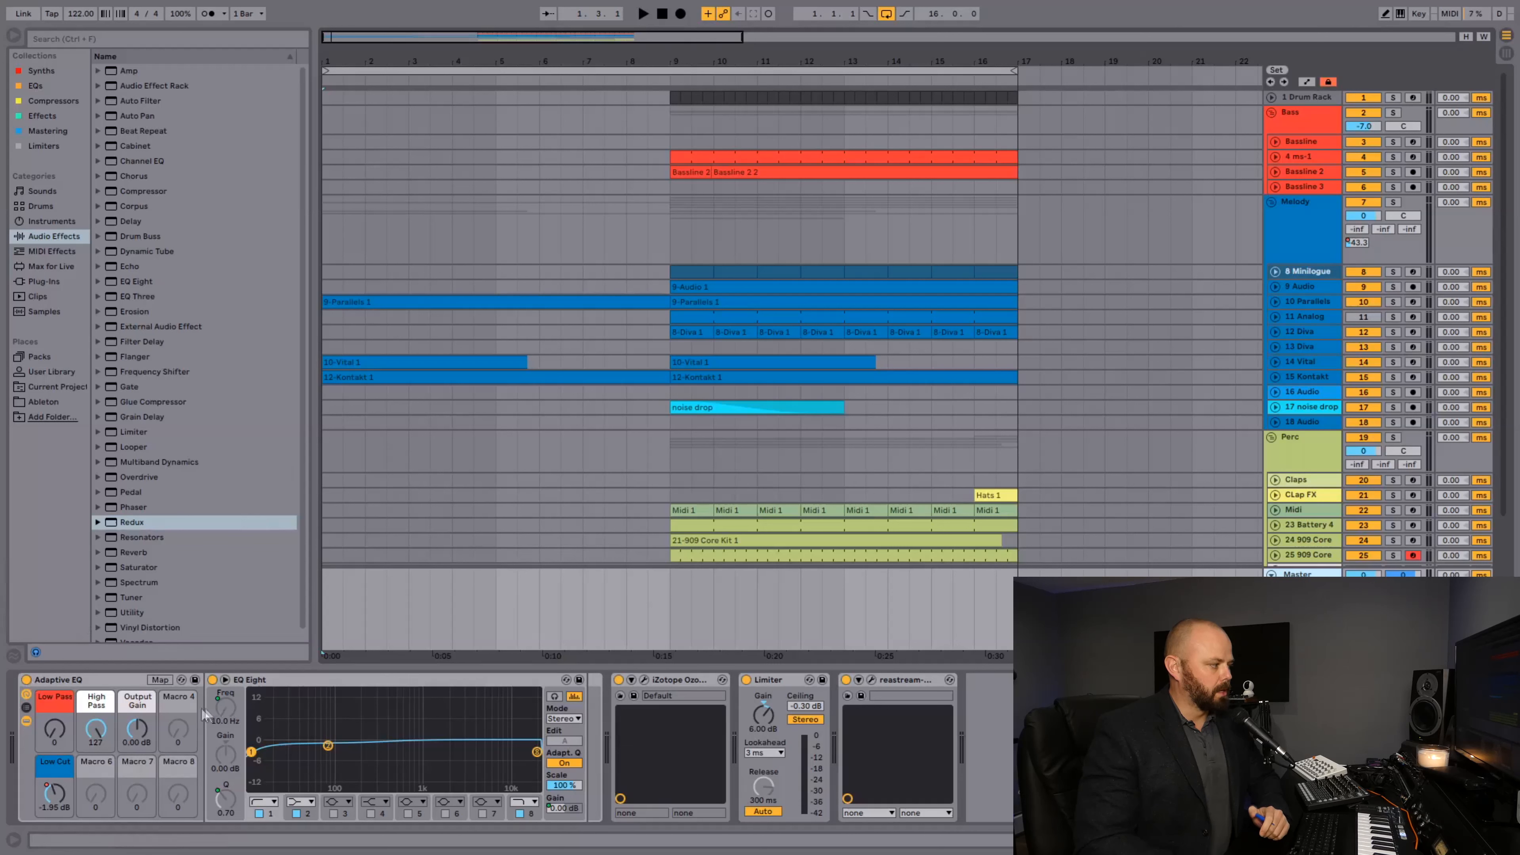
click(144, 728)
key(a)
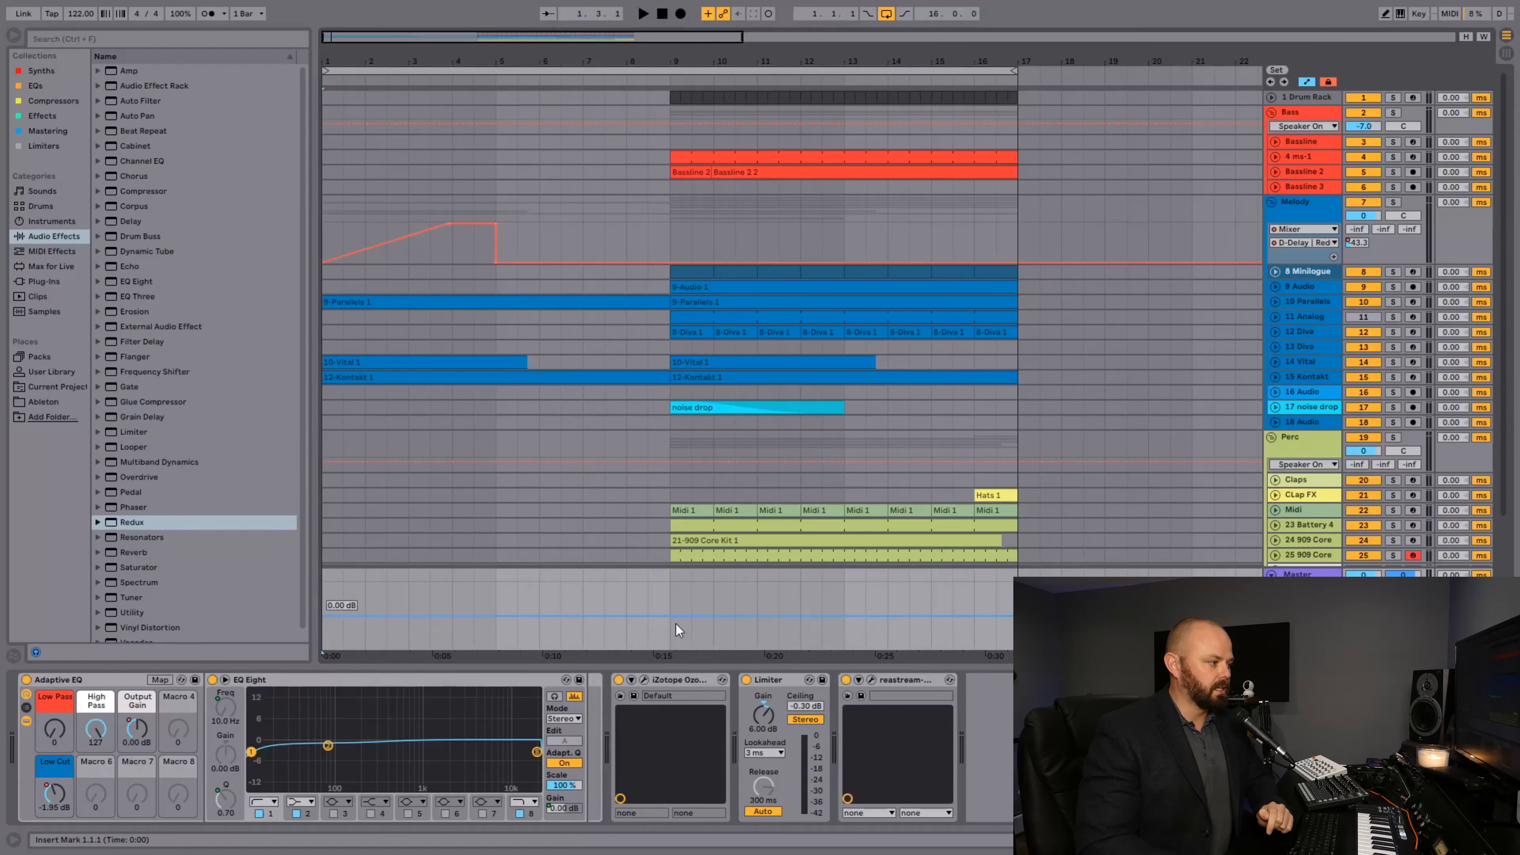
drag(670, 617, 669, 621)
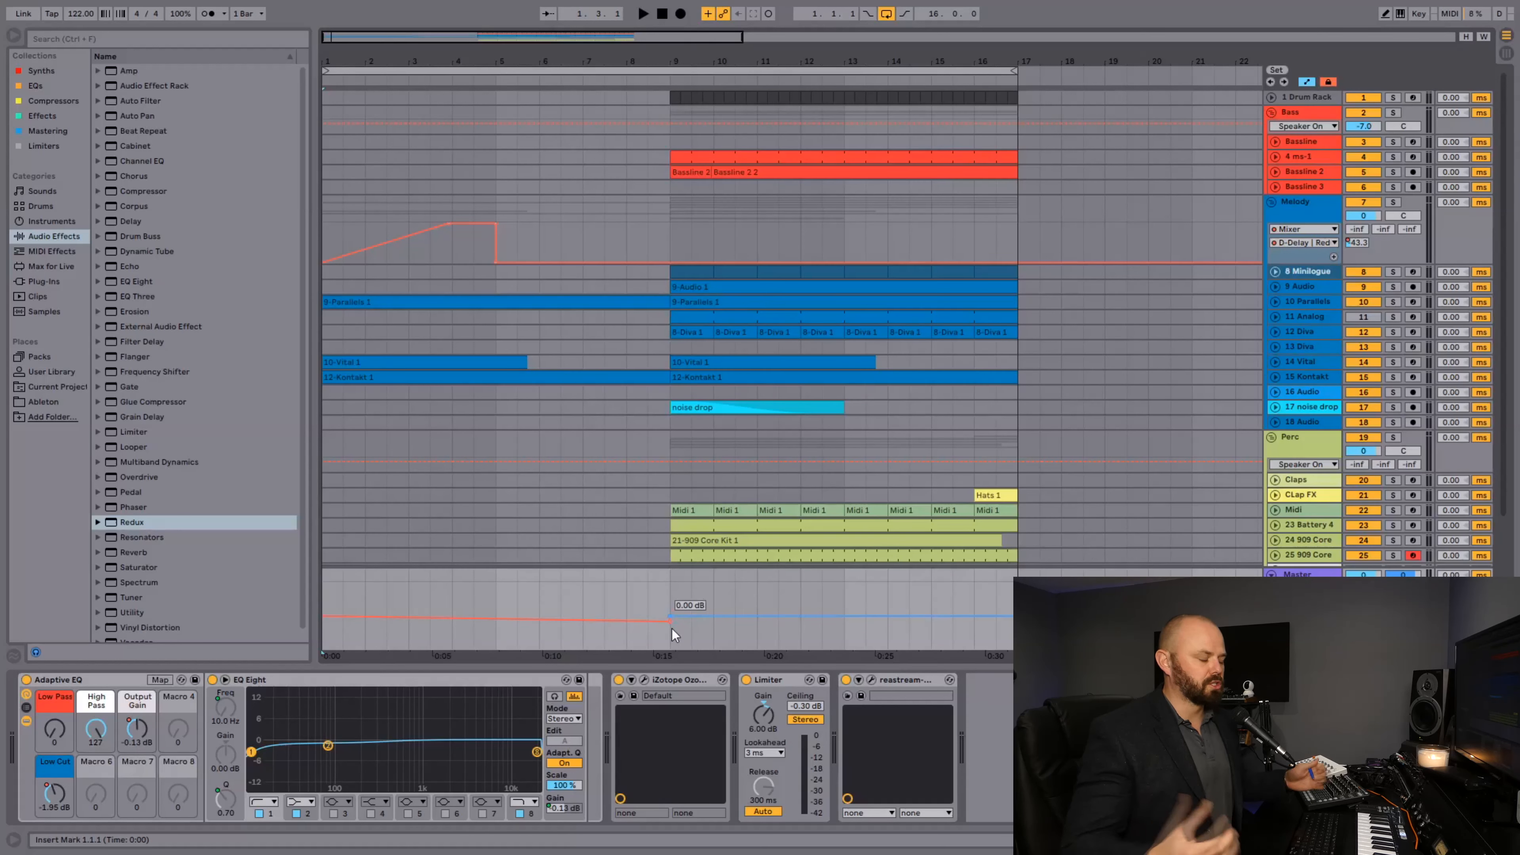
drag(338, 593, 418, 589)
click(396, 584)
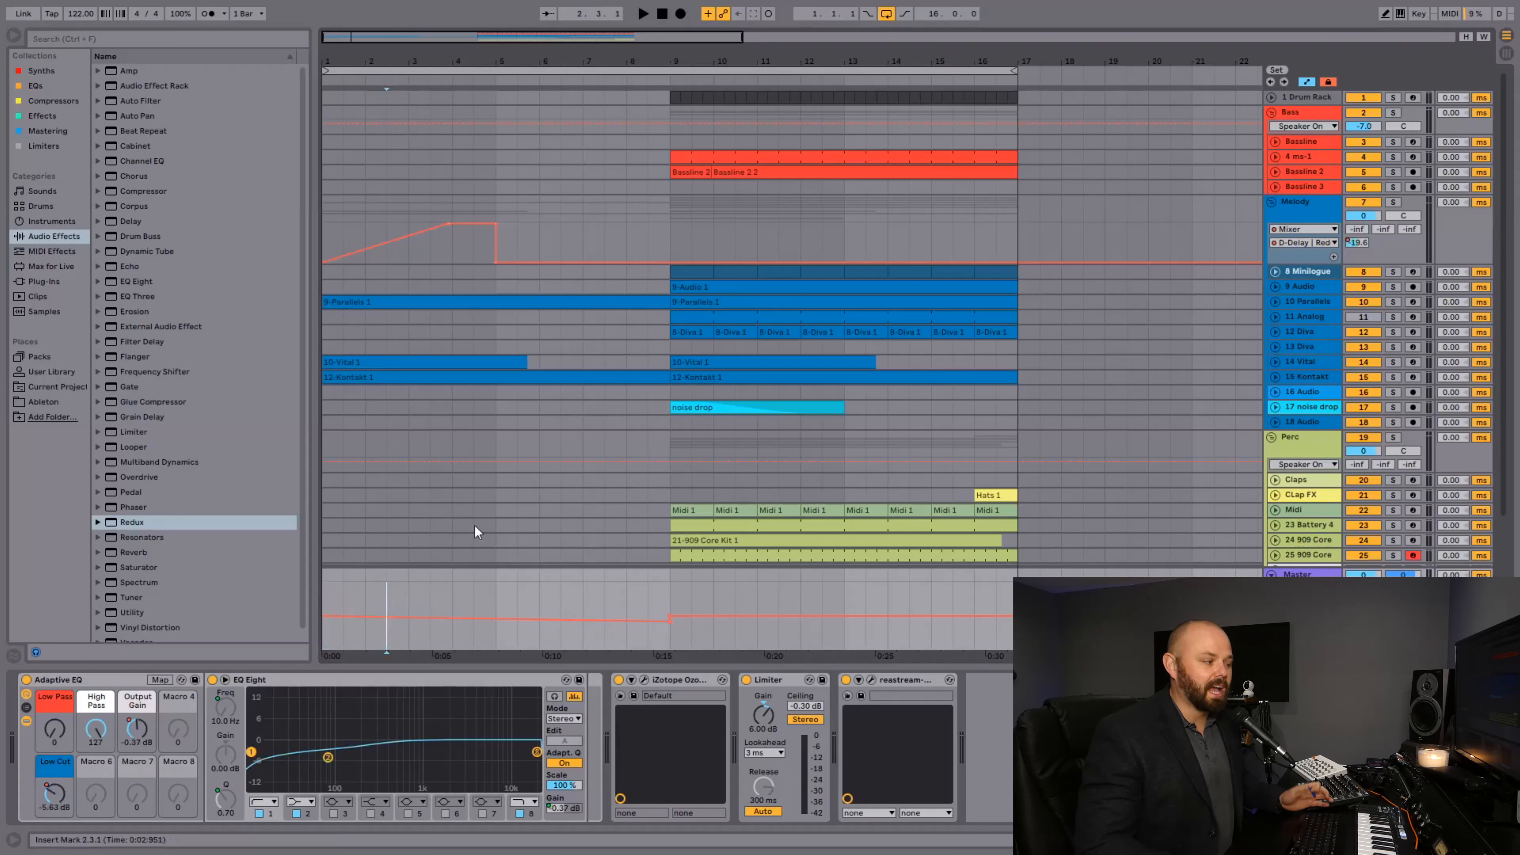
- Enter an exact value for the lowered Output Gain breakpoint at bar 9 and highlight bars 1 to 9 on the master lane
right_click(670, 622)
click(731, 334)
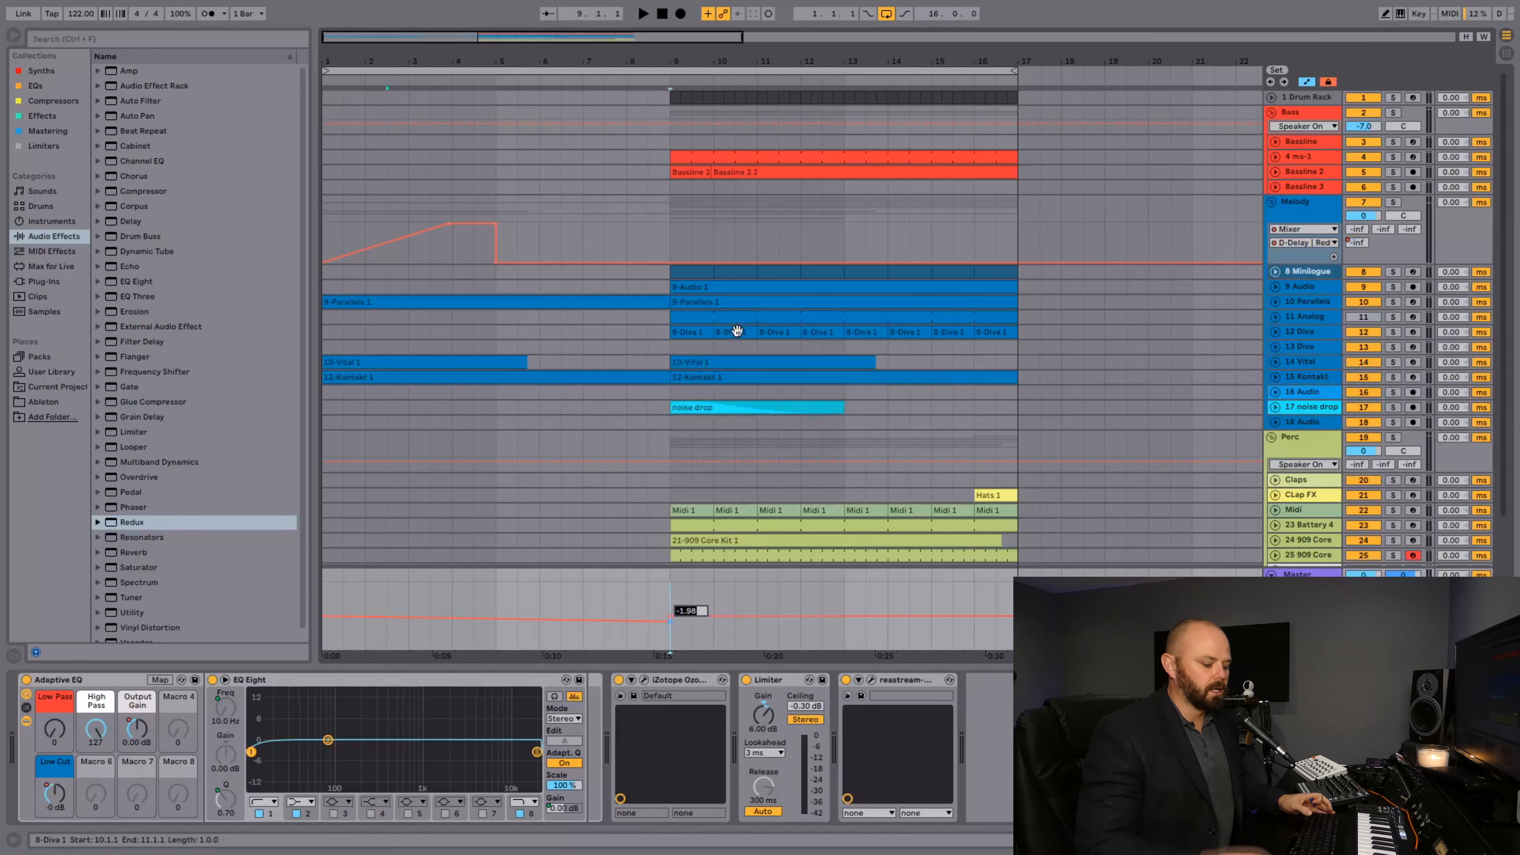
key(Return)
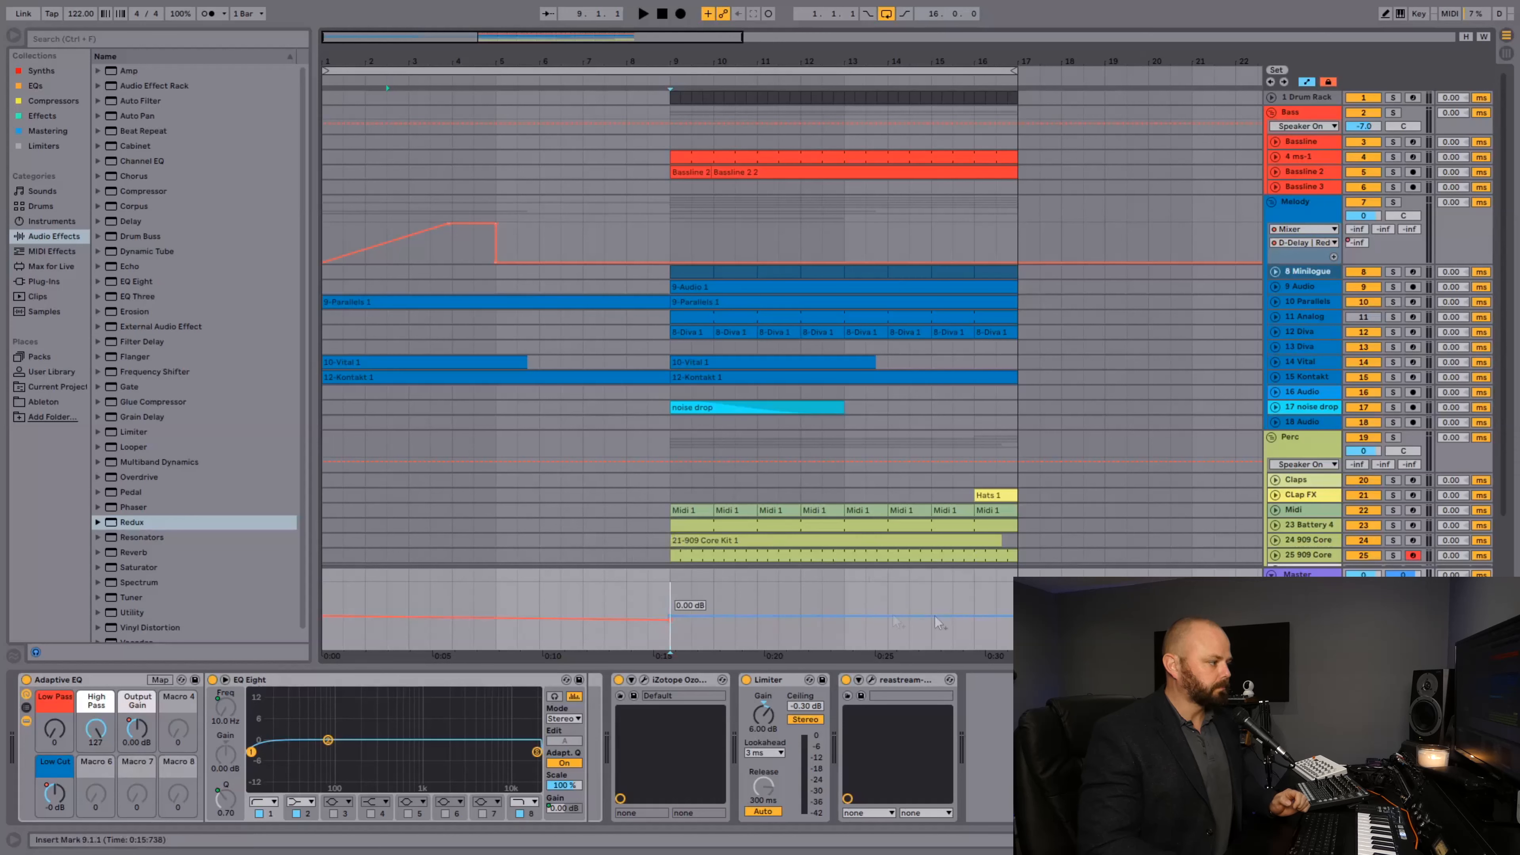
drag(669, 577, 508, 590)
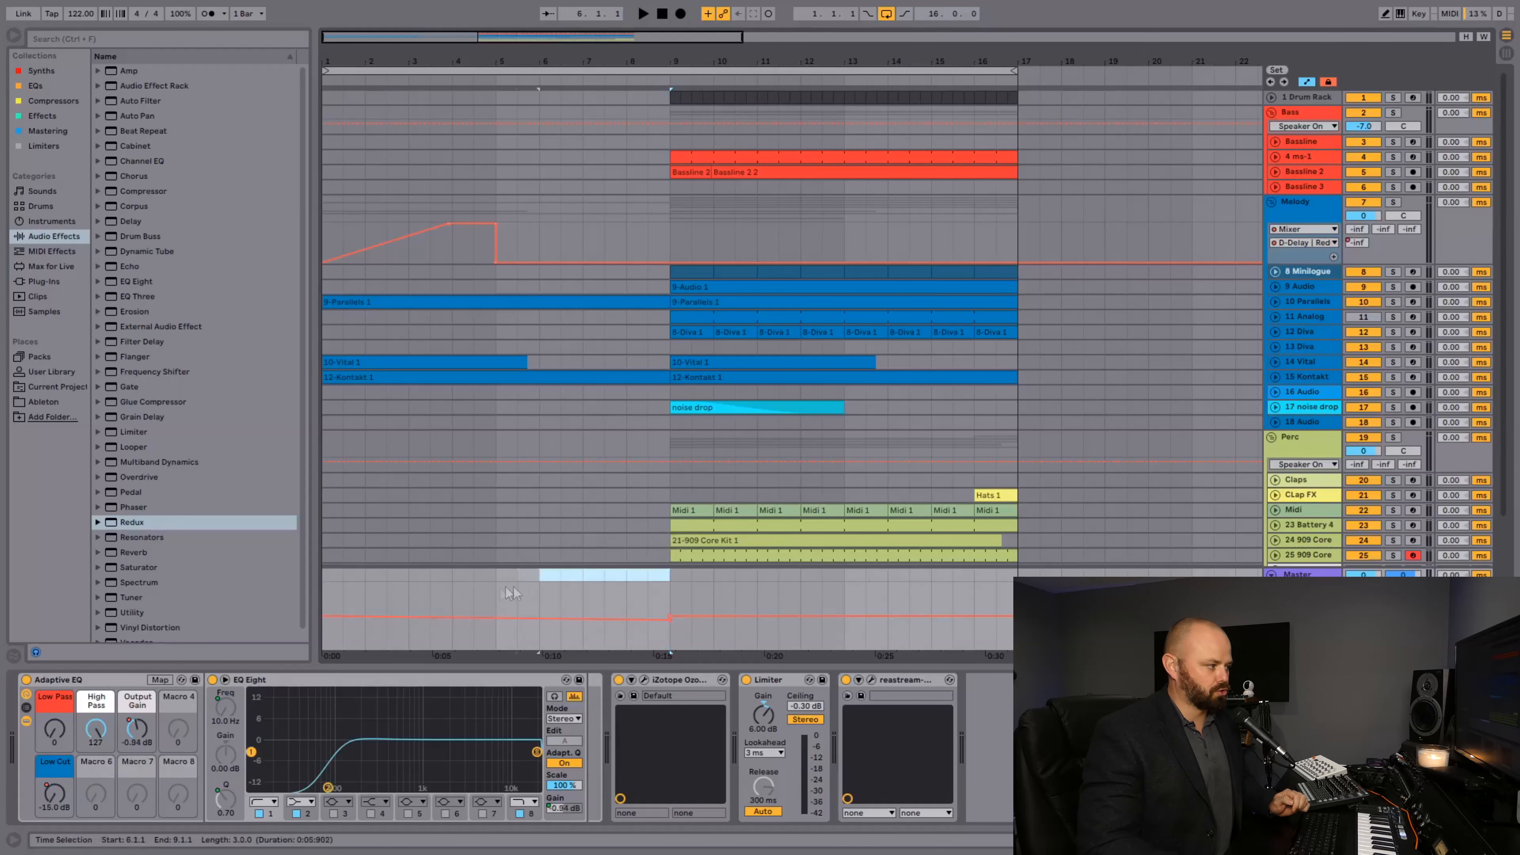
drag(350, 563, 333, 568)
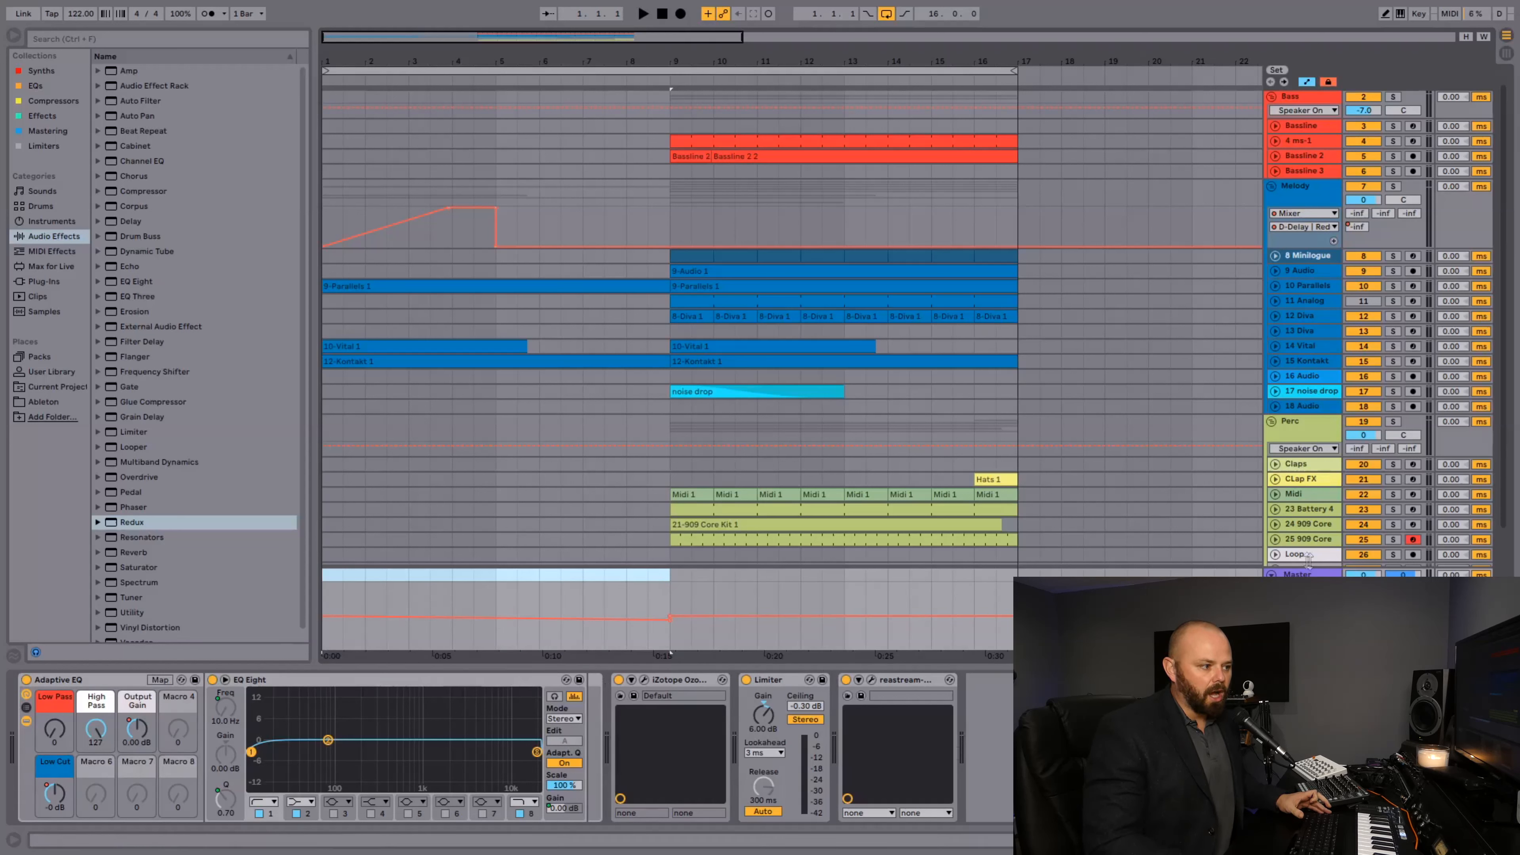
- Display the master volume automation lane and play the arrangement from bar 1 into the full section
click(1363, 576)
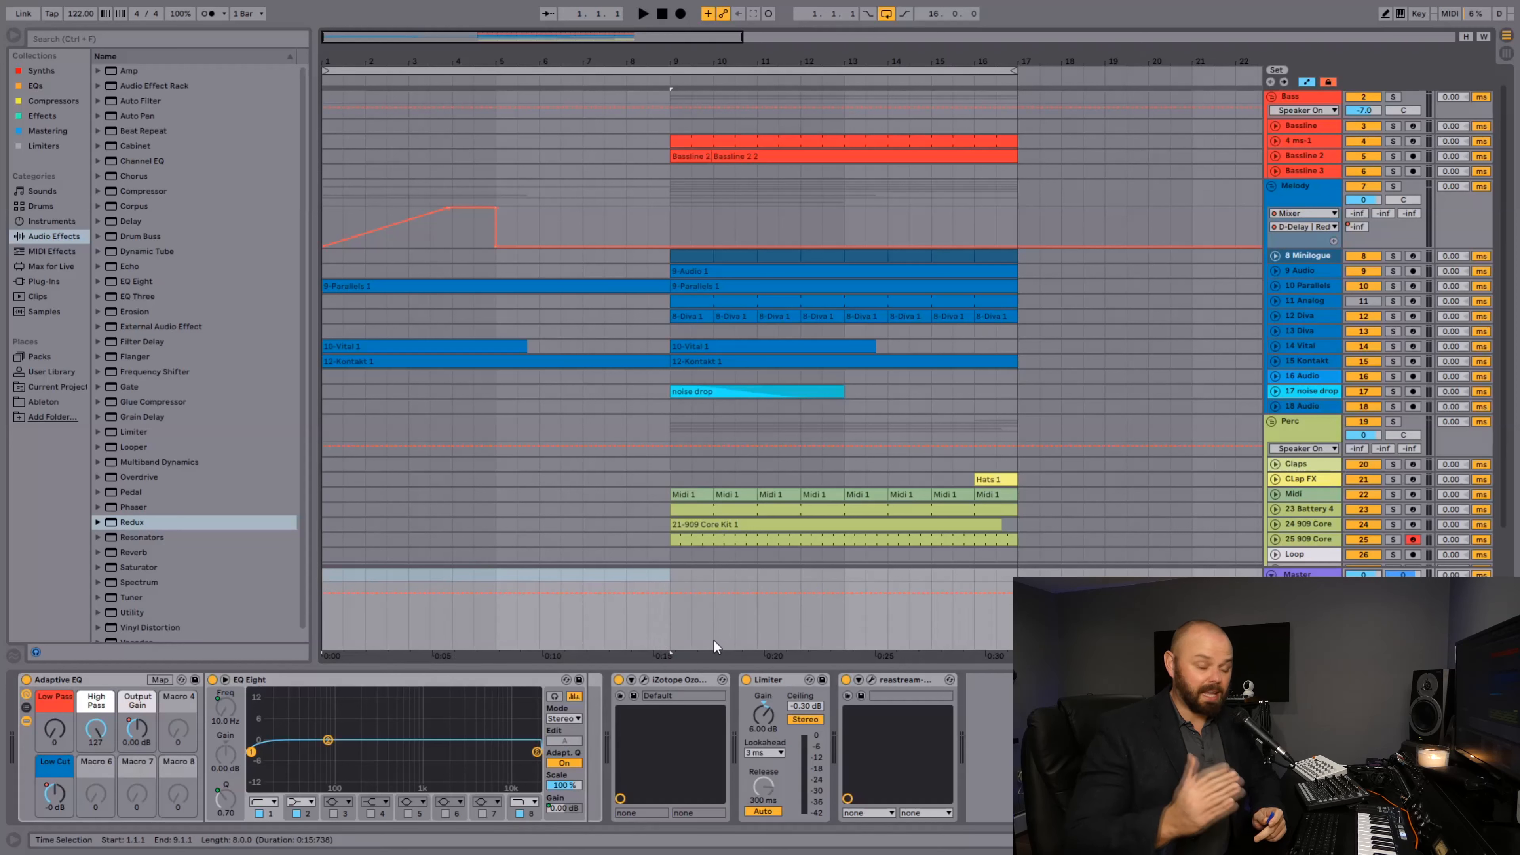
click(670, 619)
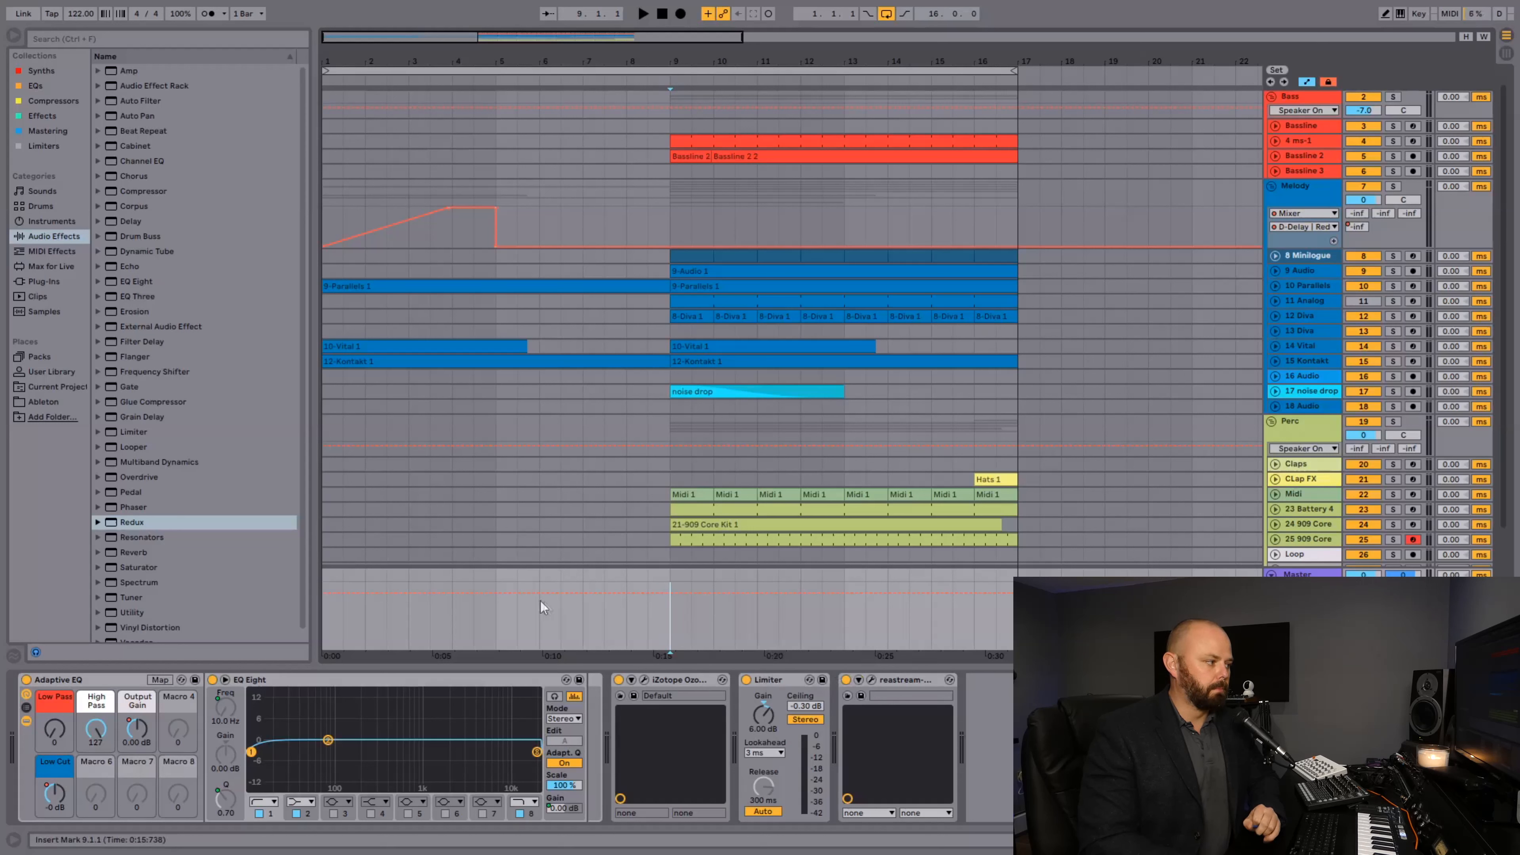
key(space)
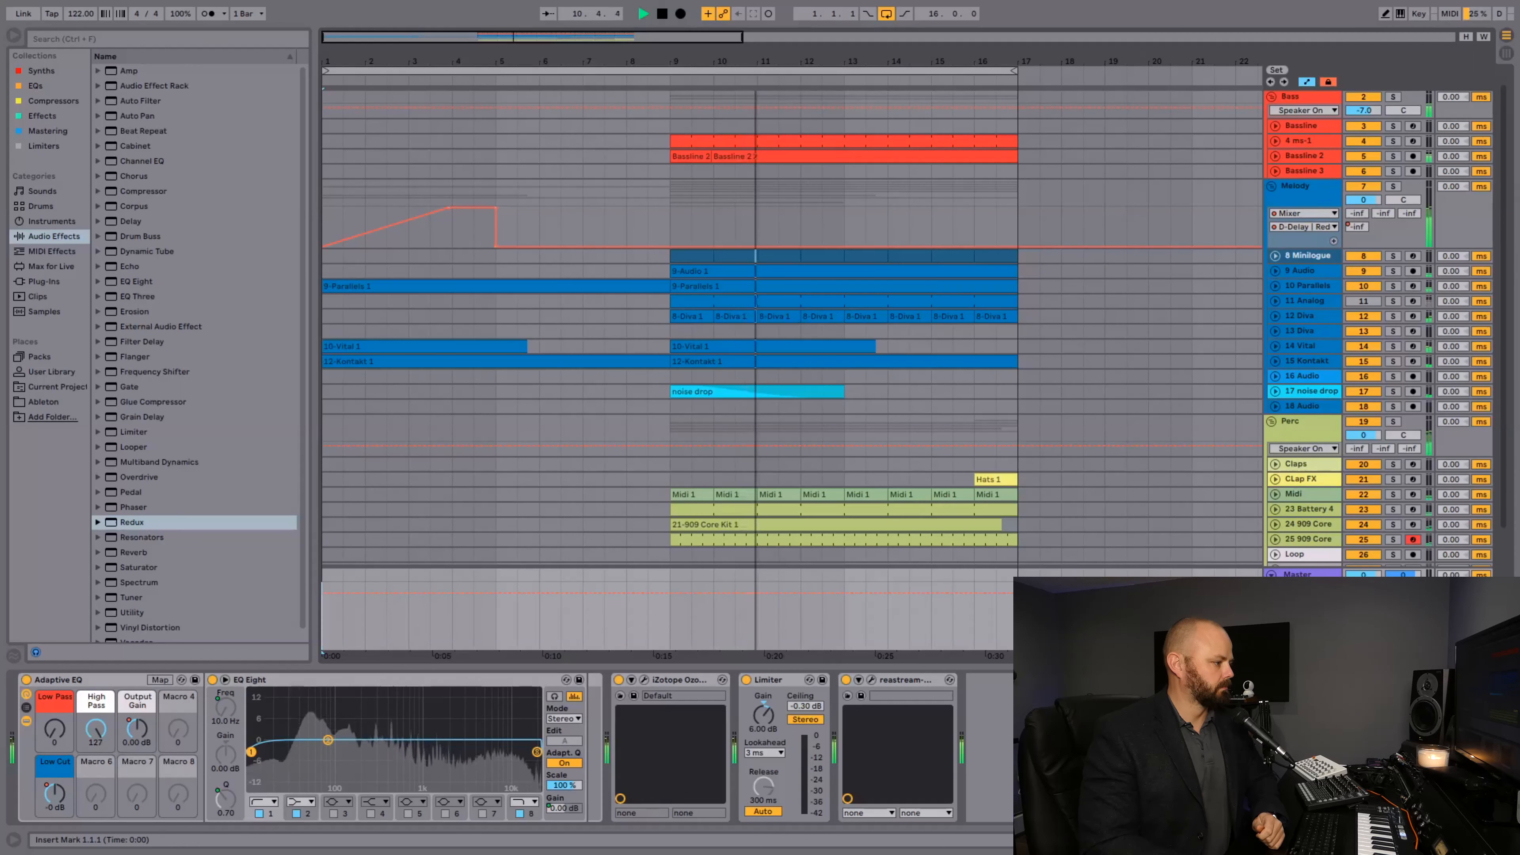
key(space)
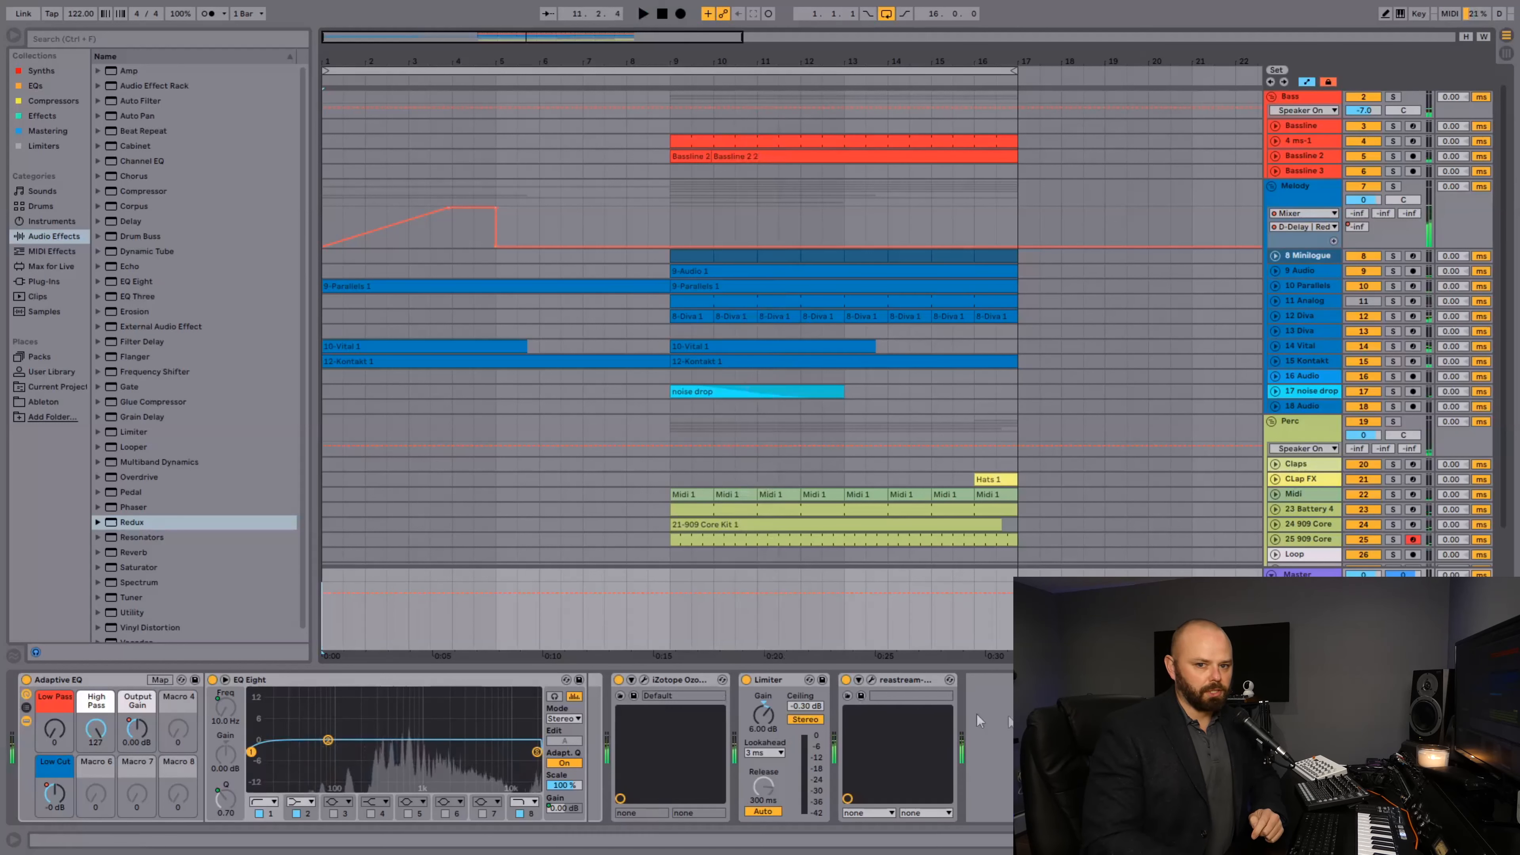
- Display the master's Output Gain automation again and audition the drop from bar 9
click(136, 729)
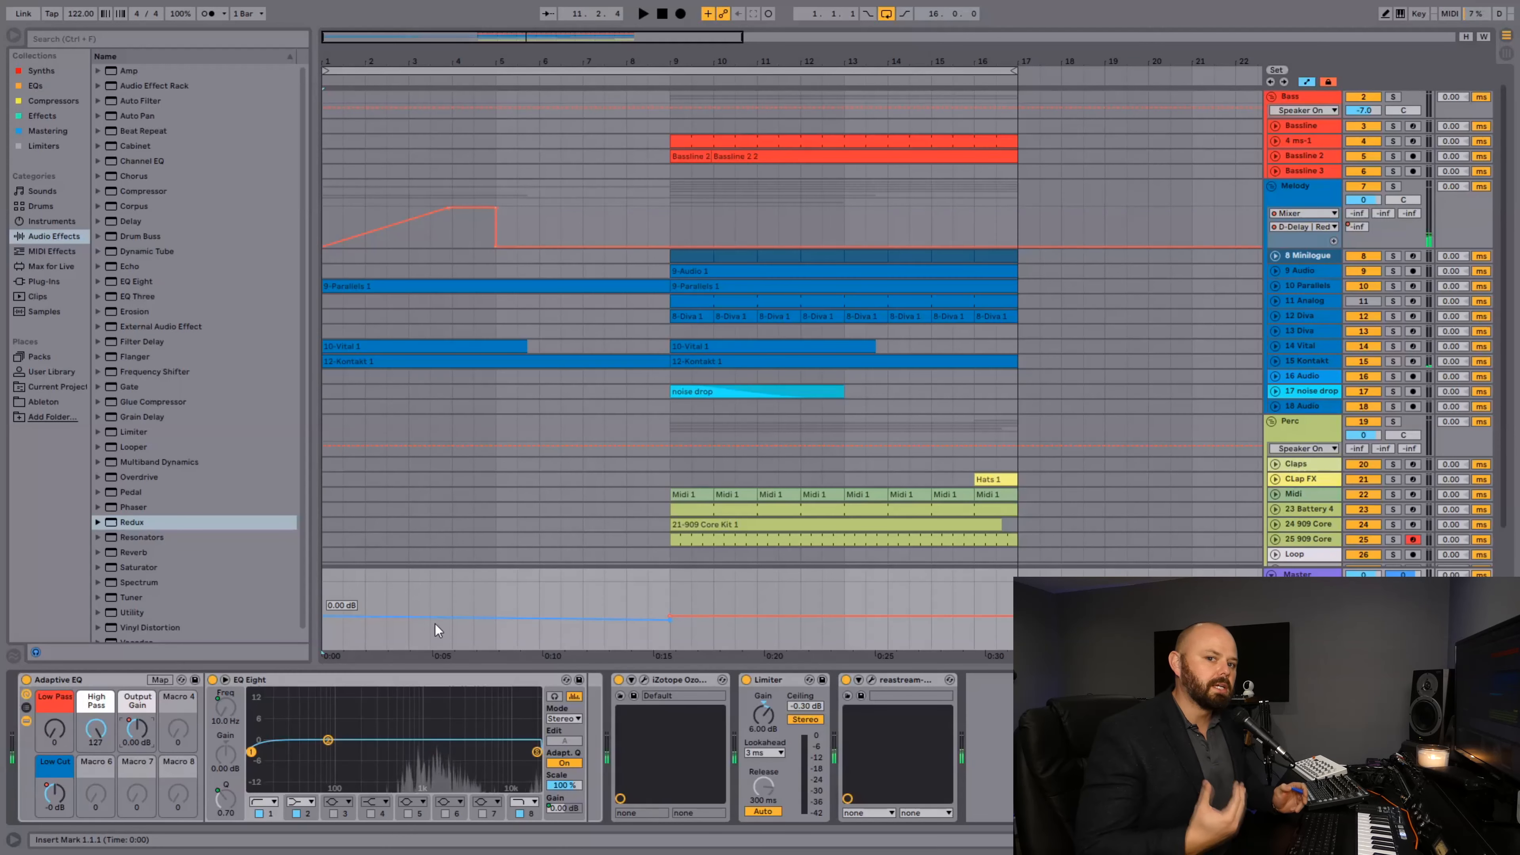
click(676, 579)
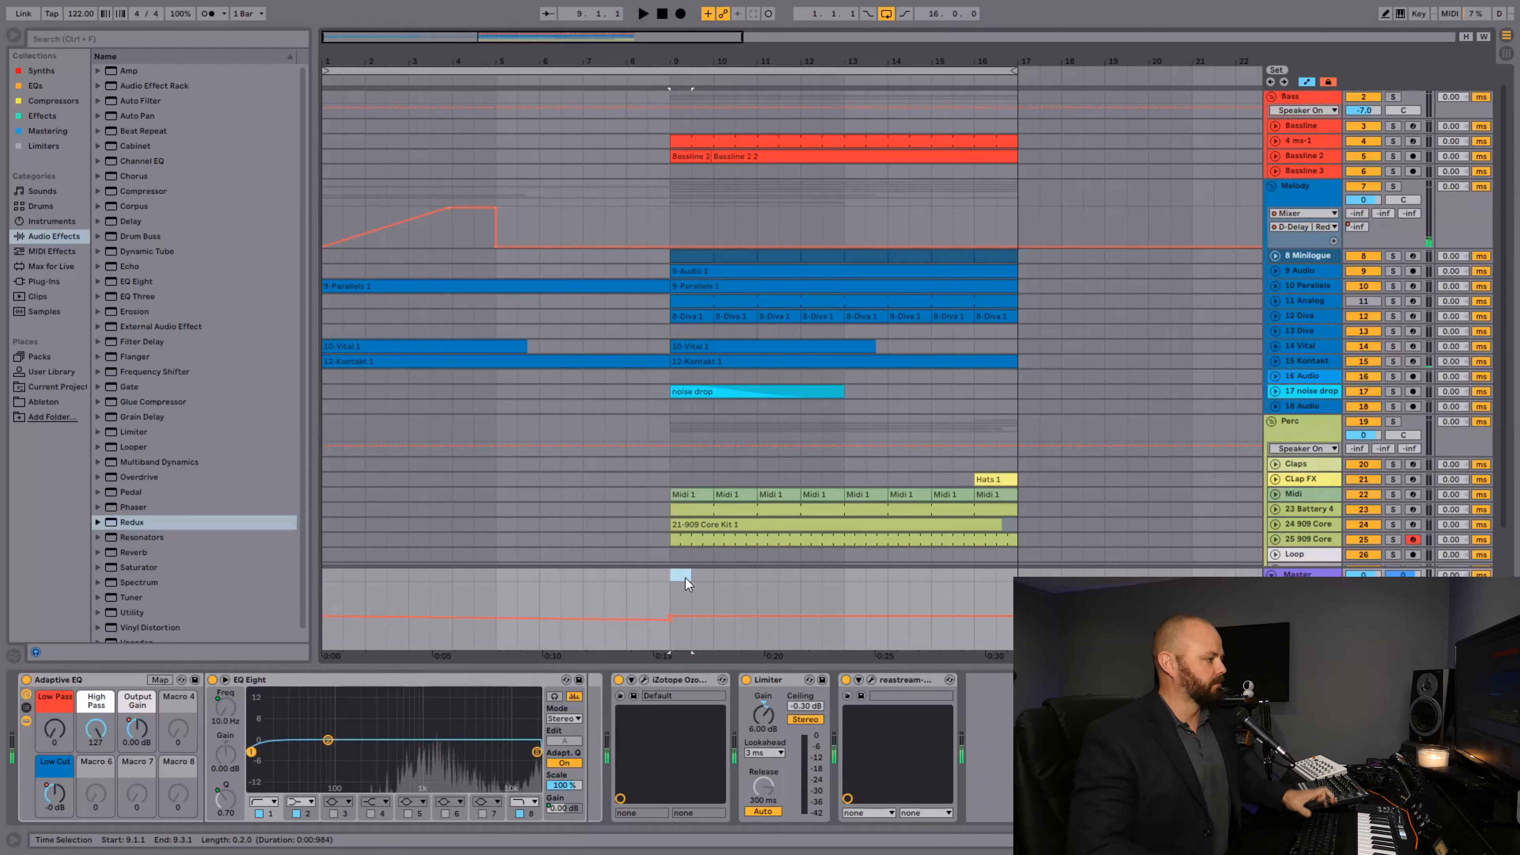
key(space)
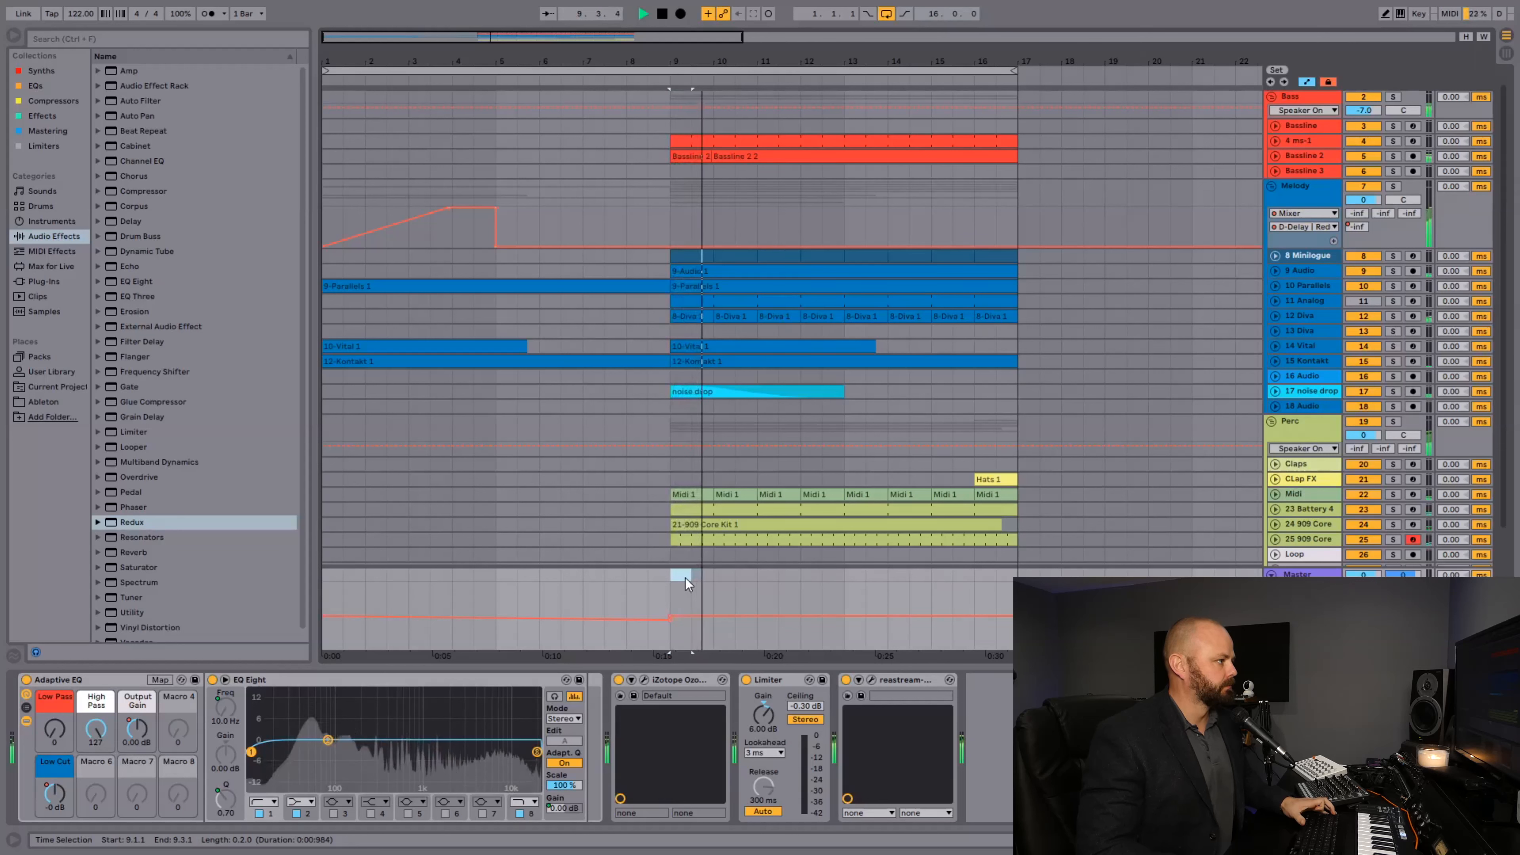
key(space)
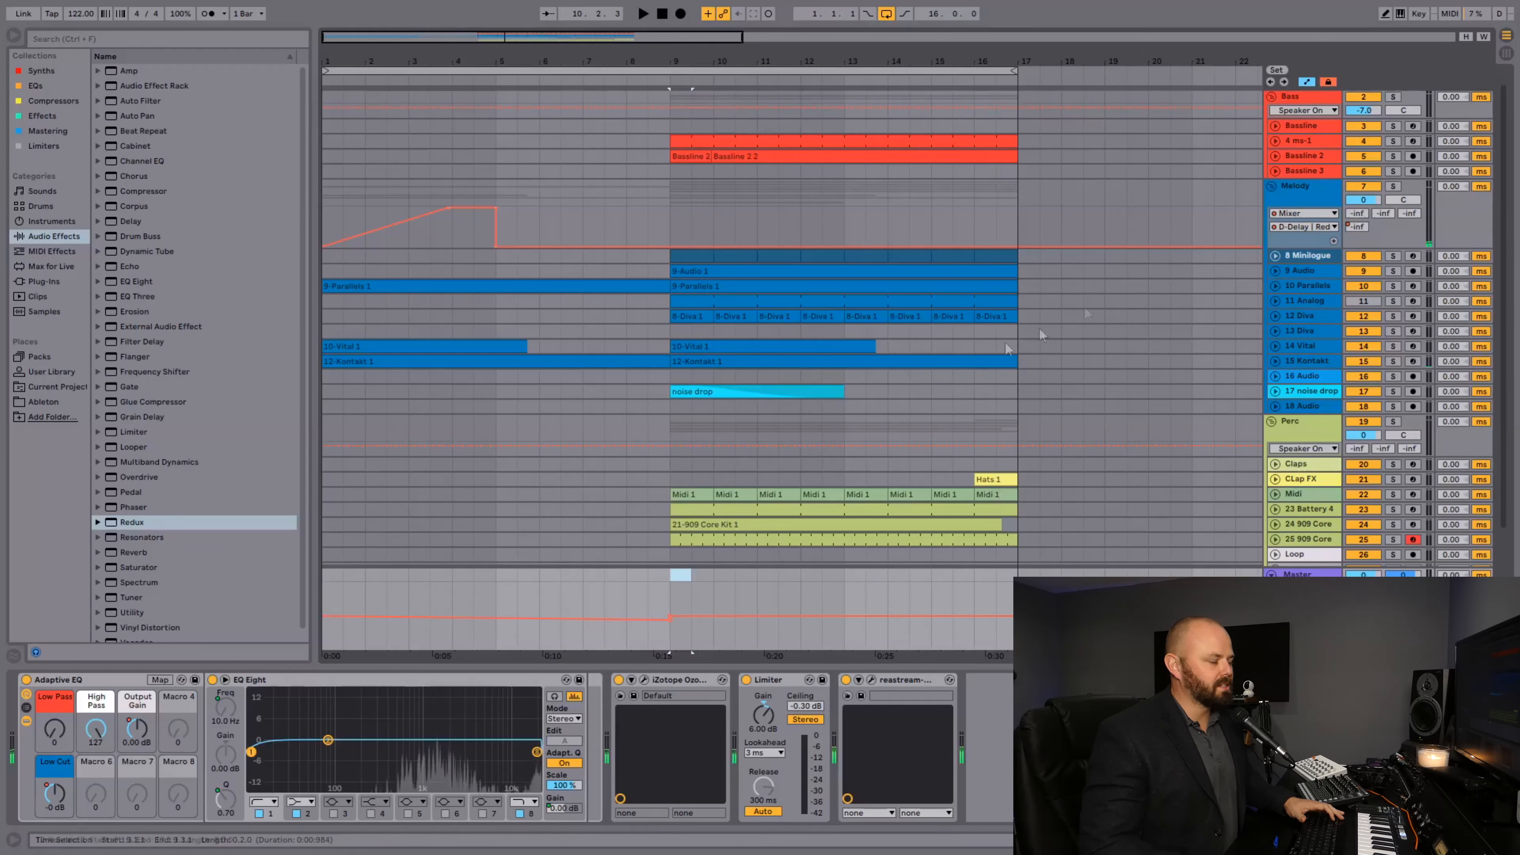
- Audition the arrangement from bar 4 into the drop with the Perc group muted
click(997, 376)
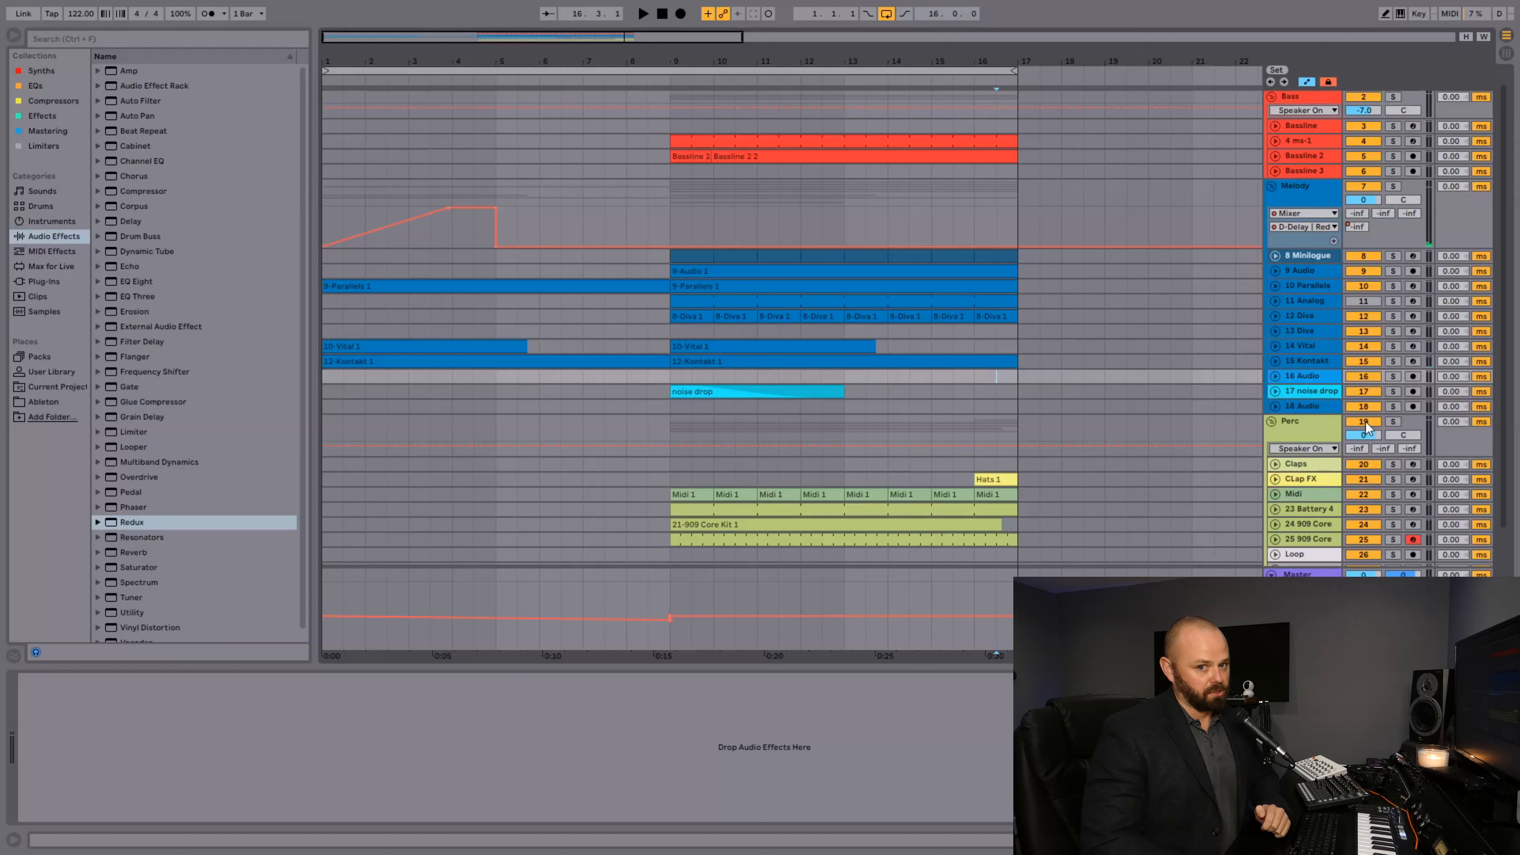
key(space)
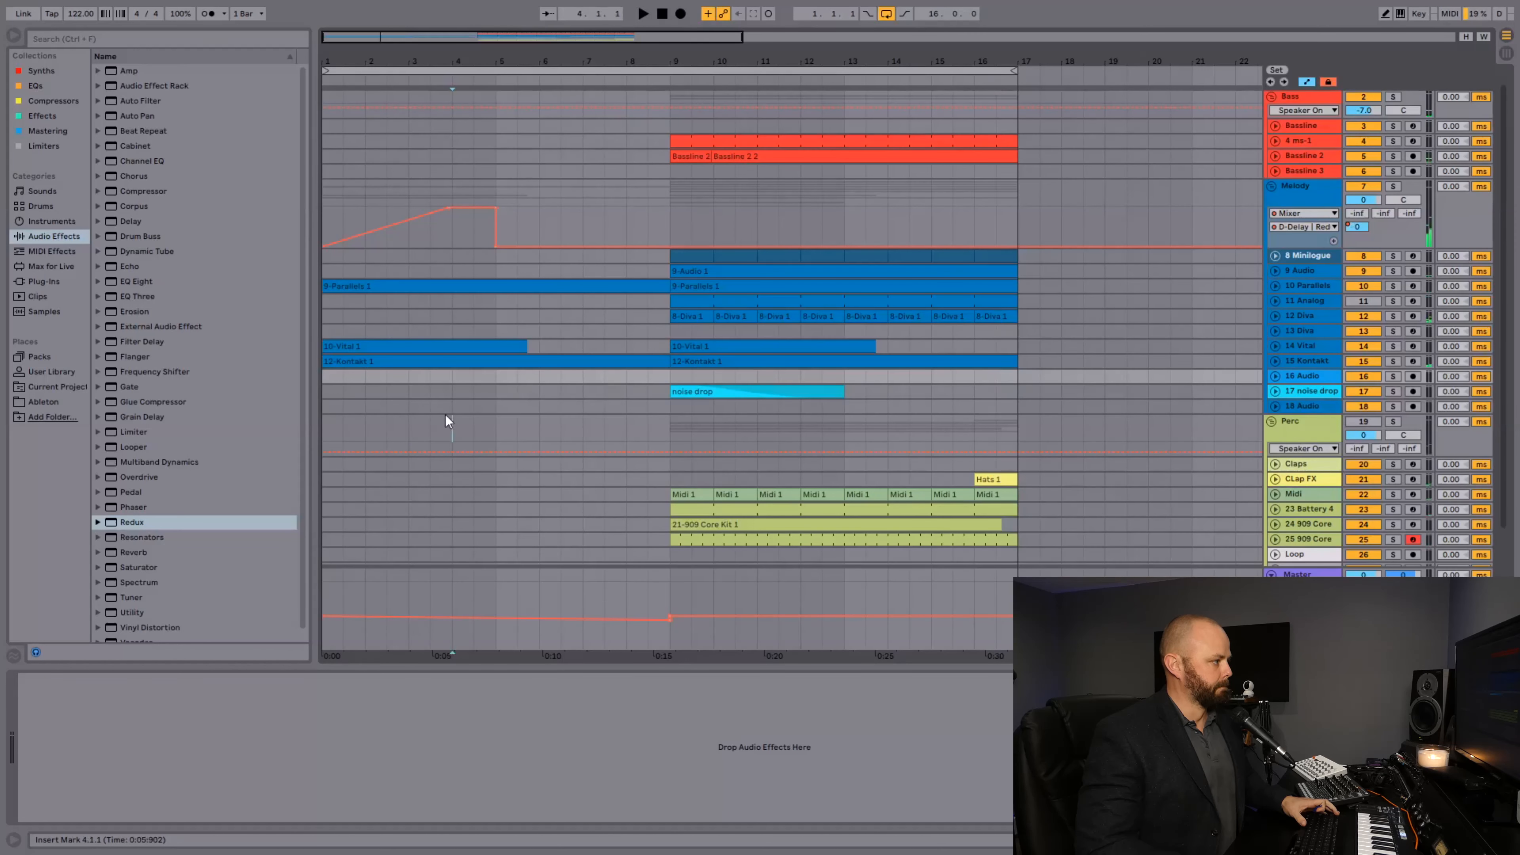
click(446, 416)
key(space)
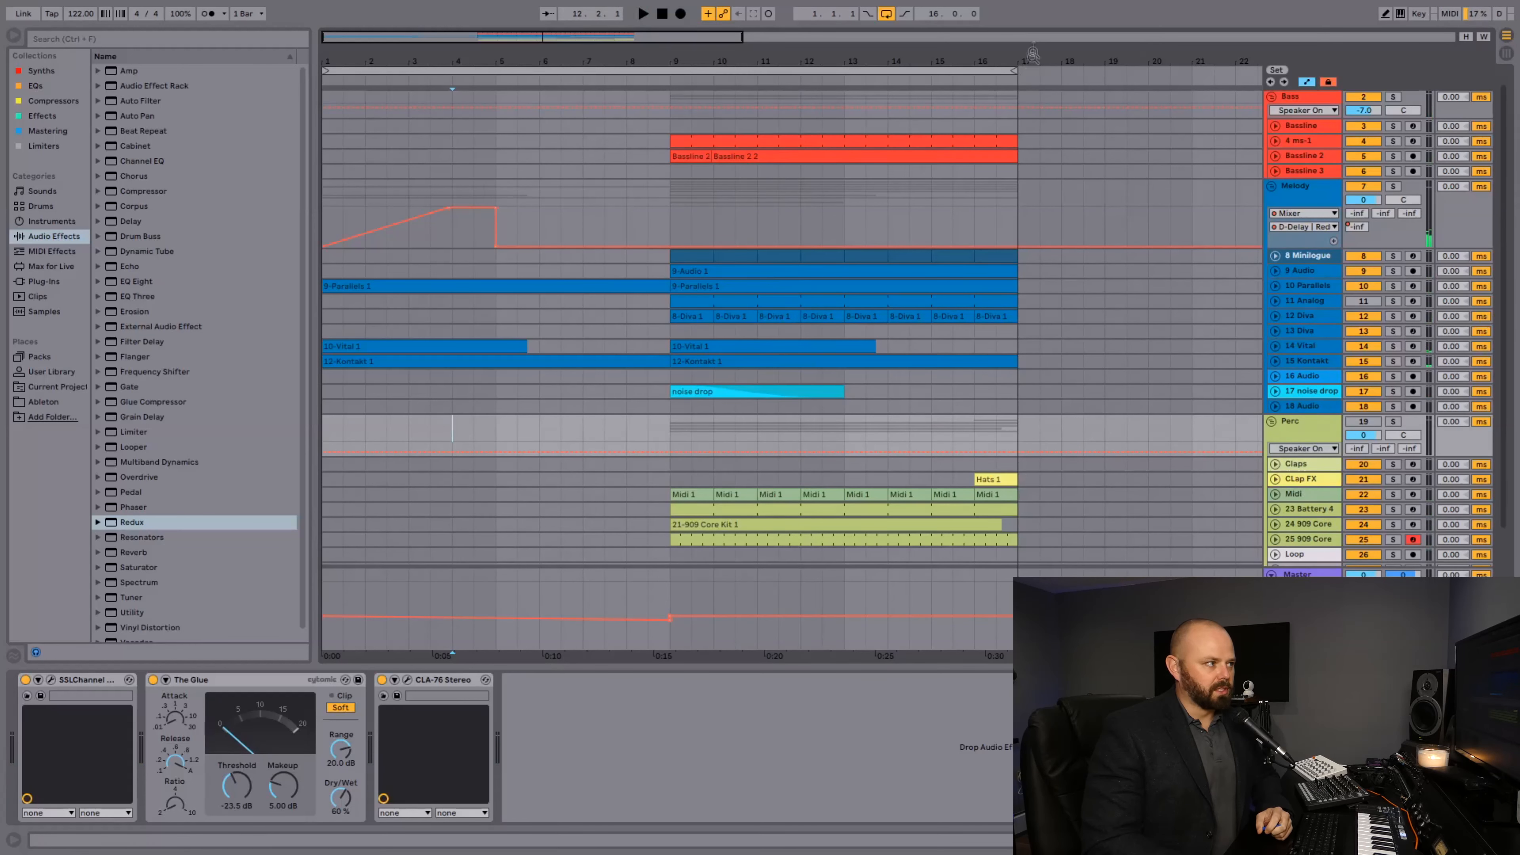
- Duplicate the Perc group's clips from bars 9–17 to bar 17 and delete the originals in bars 9–17
drag(1041, 60, 887, 57)
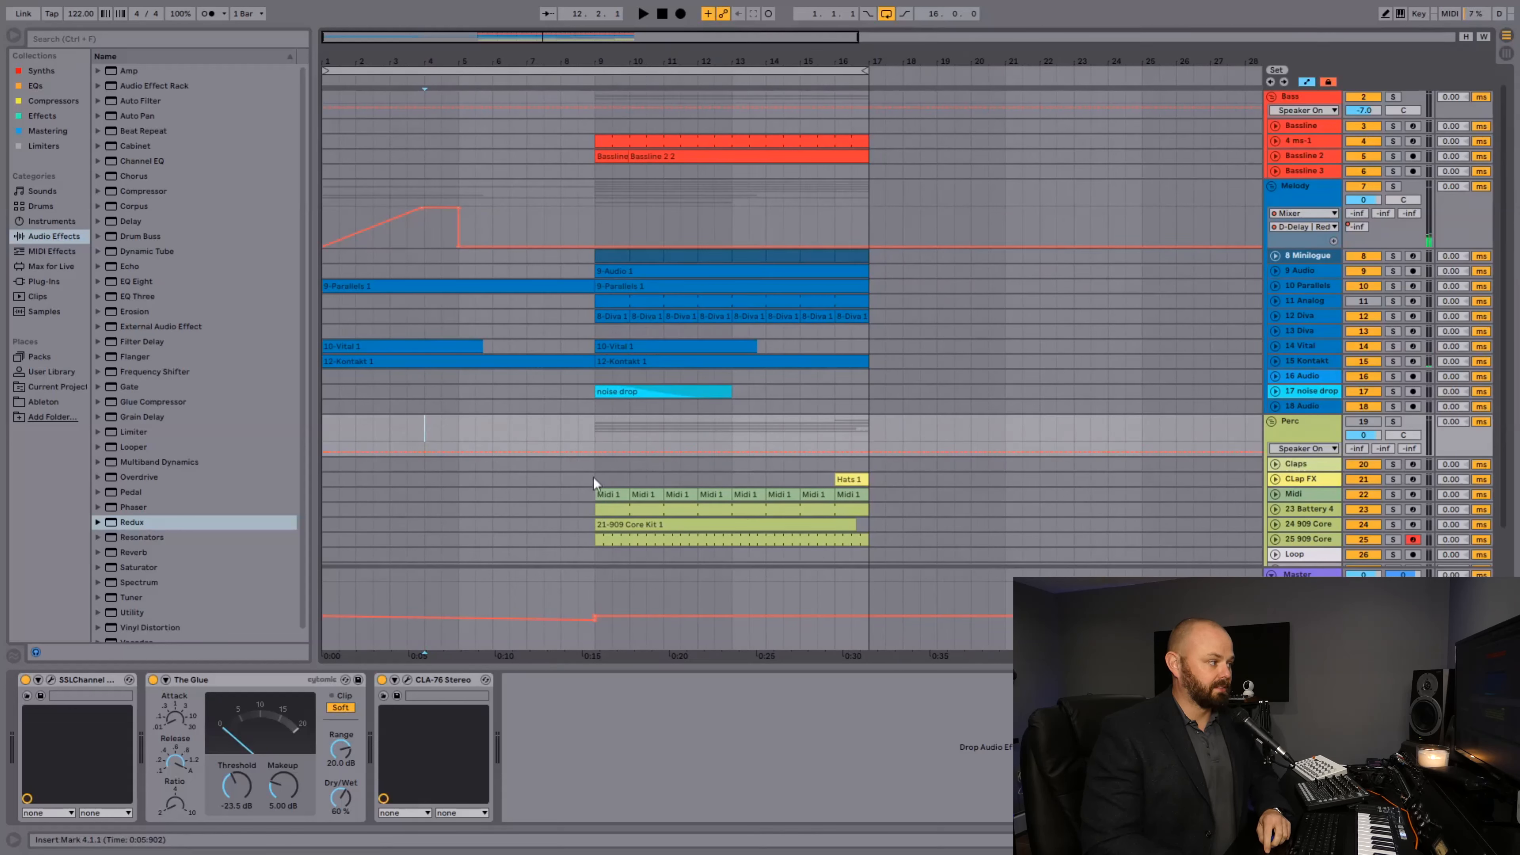
drag(598, 474, 865, 539)
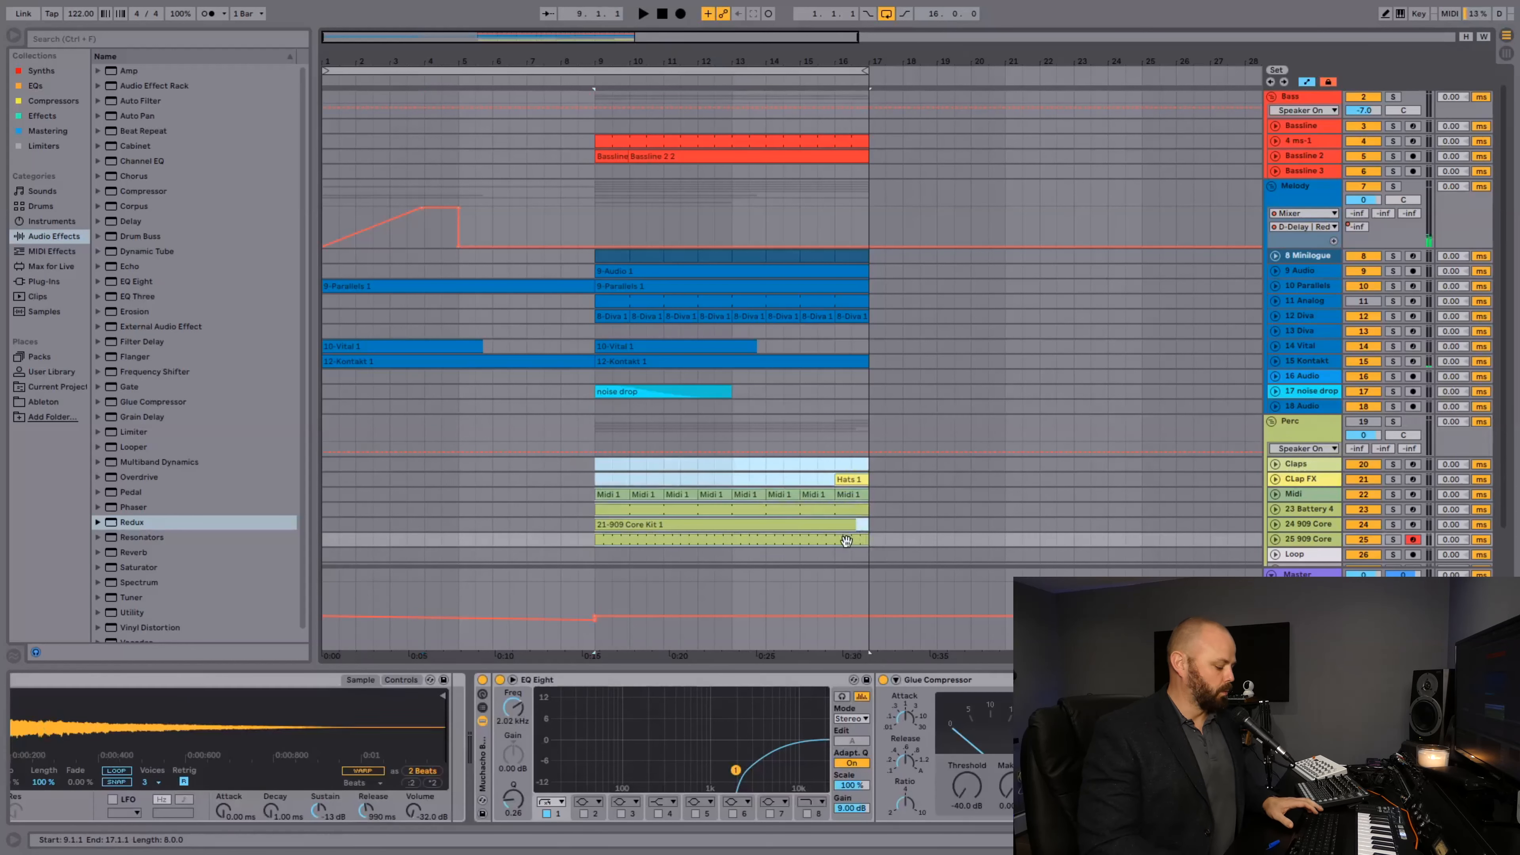
key(ctrl+d)
drag(600, 470, 865, 538)
key(Delete)
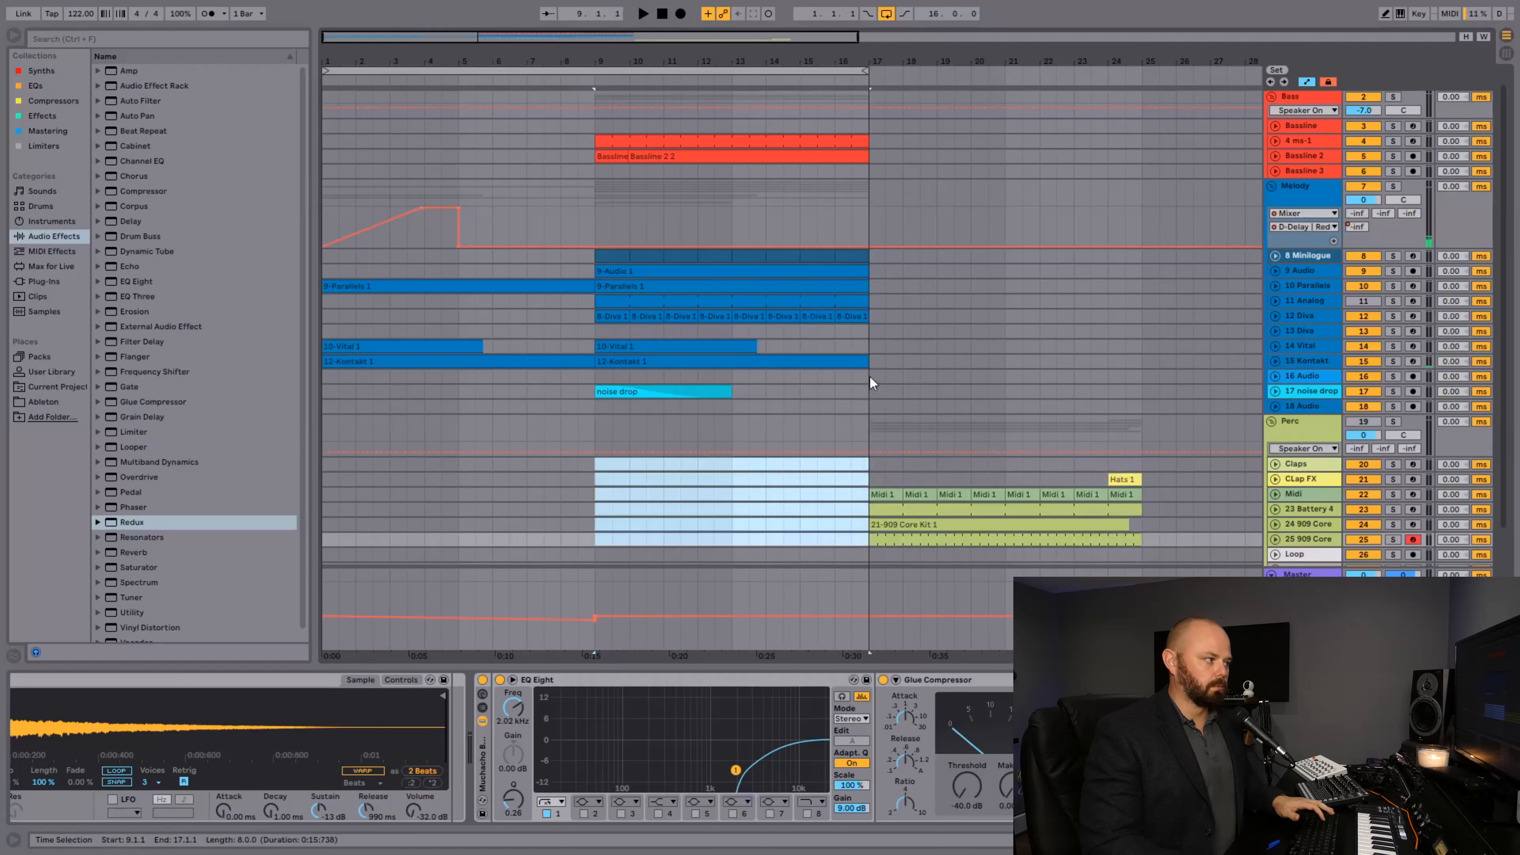
- Duplicate the drum, bass and melody clips from bars 9–17 to bar 17, leaving out the noise drop clip
drag(874, 366, 595, 96)
key(ctrl+d)
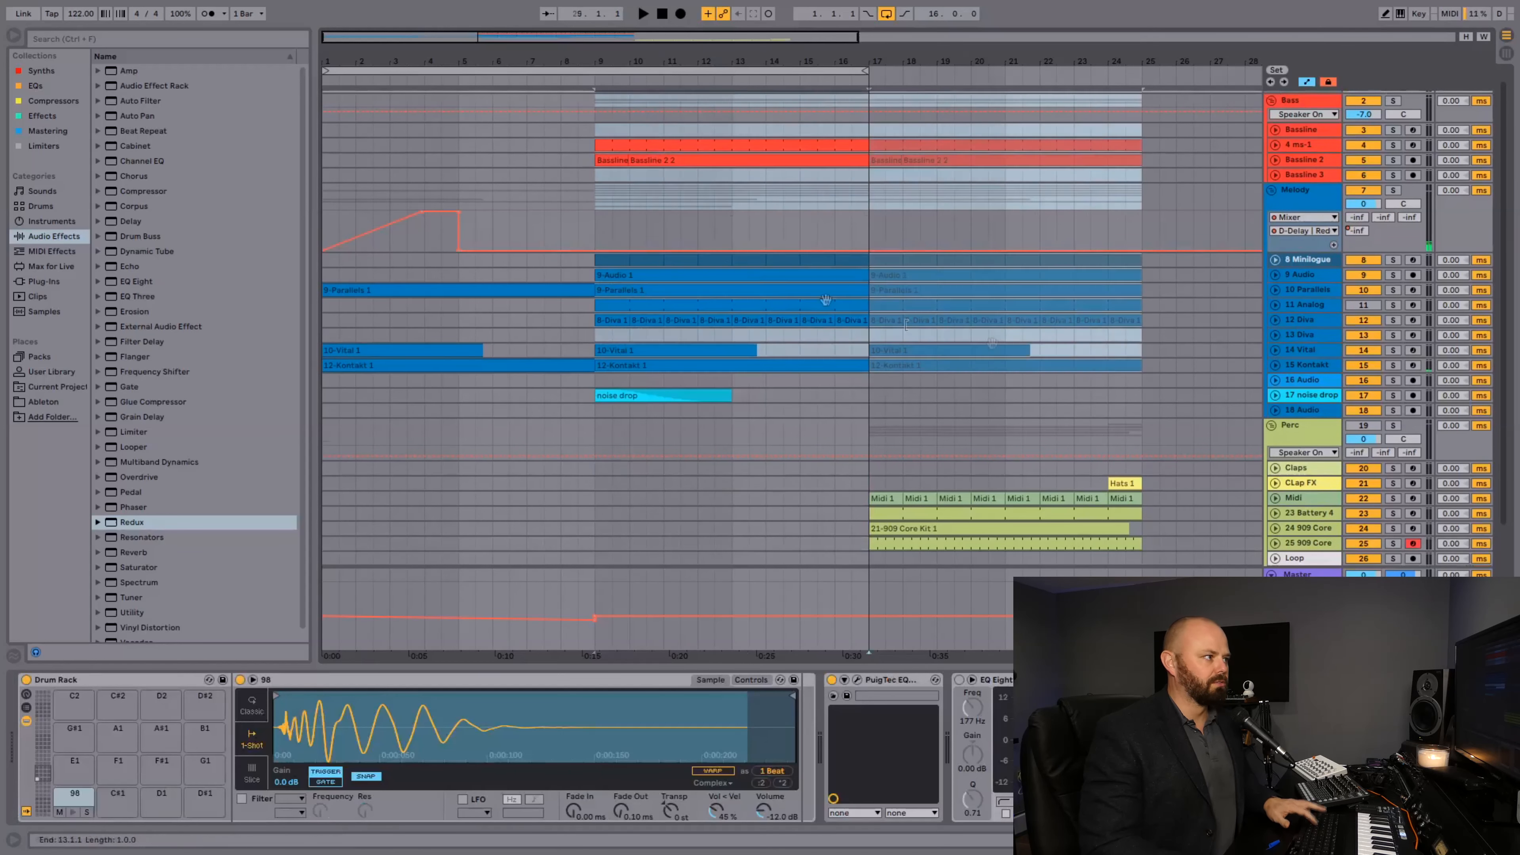
click(868, 421)
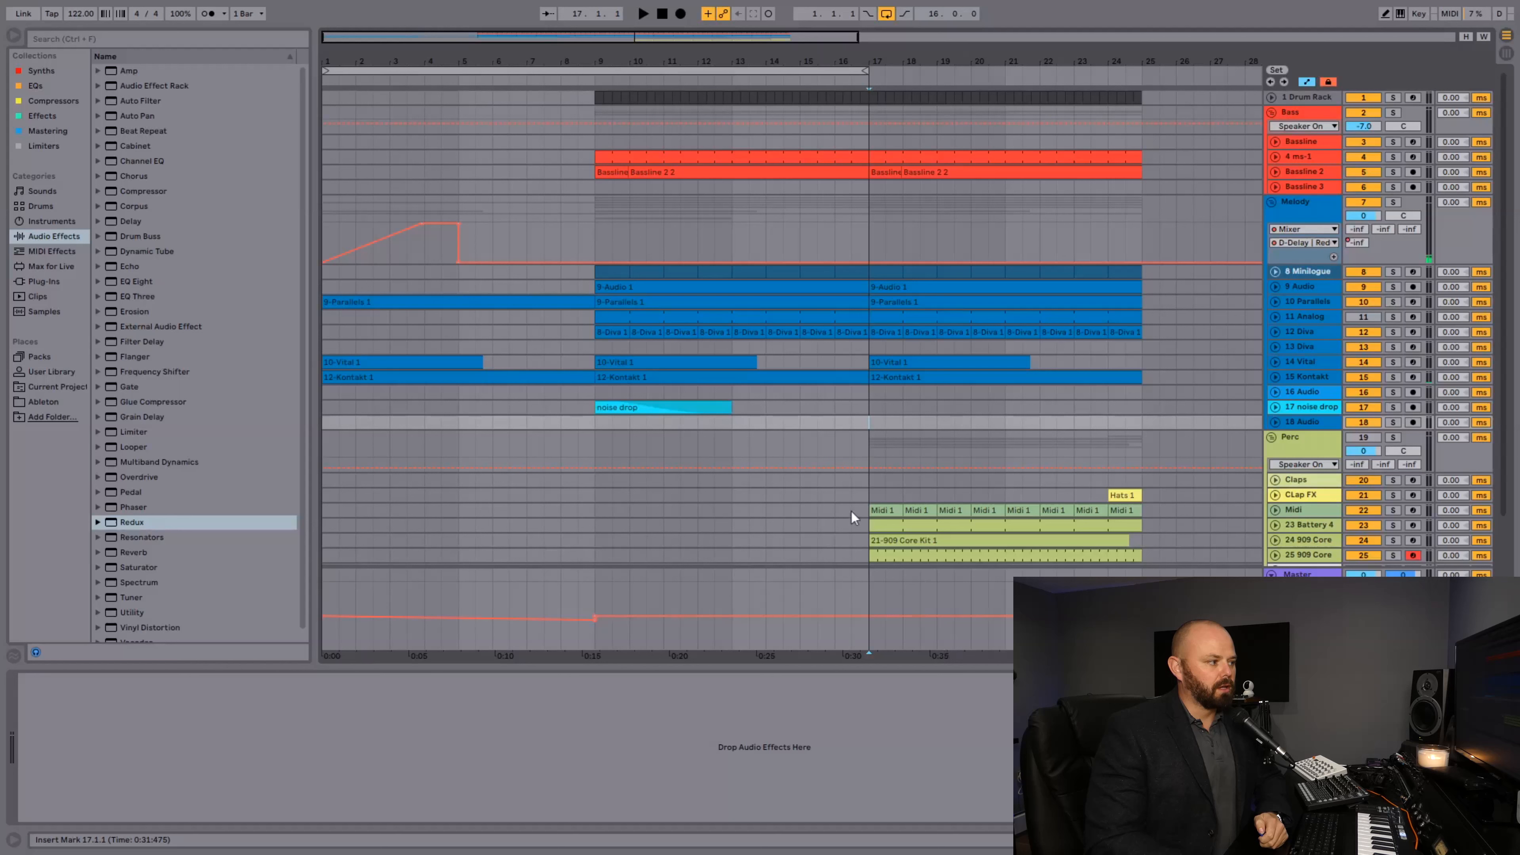
scroll(856, 509, down, 3)
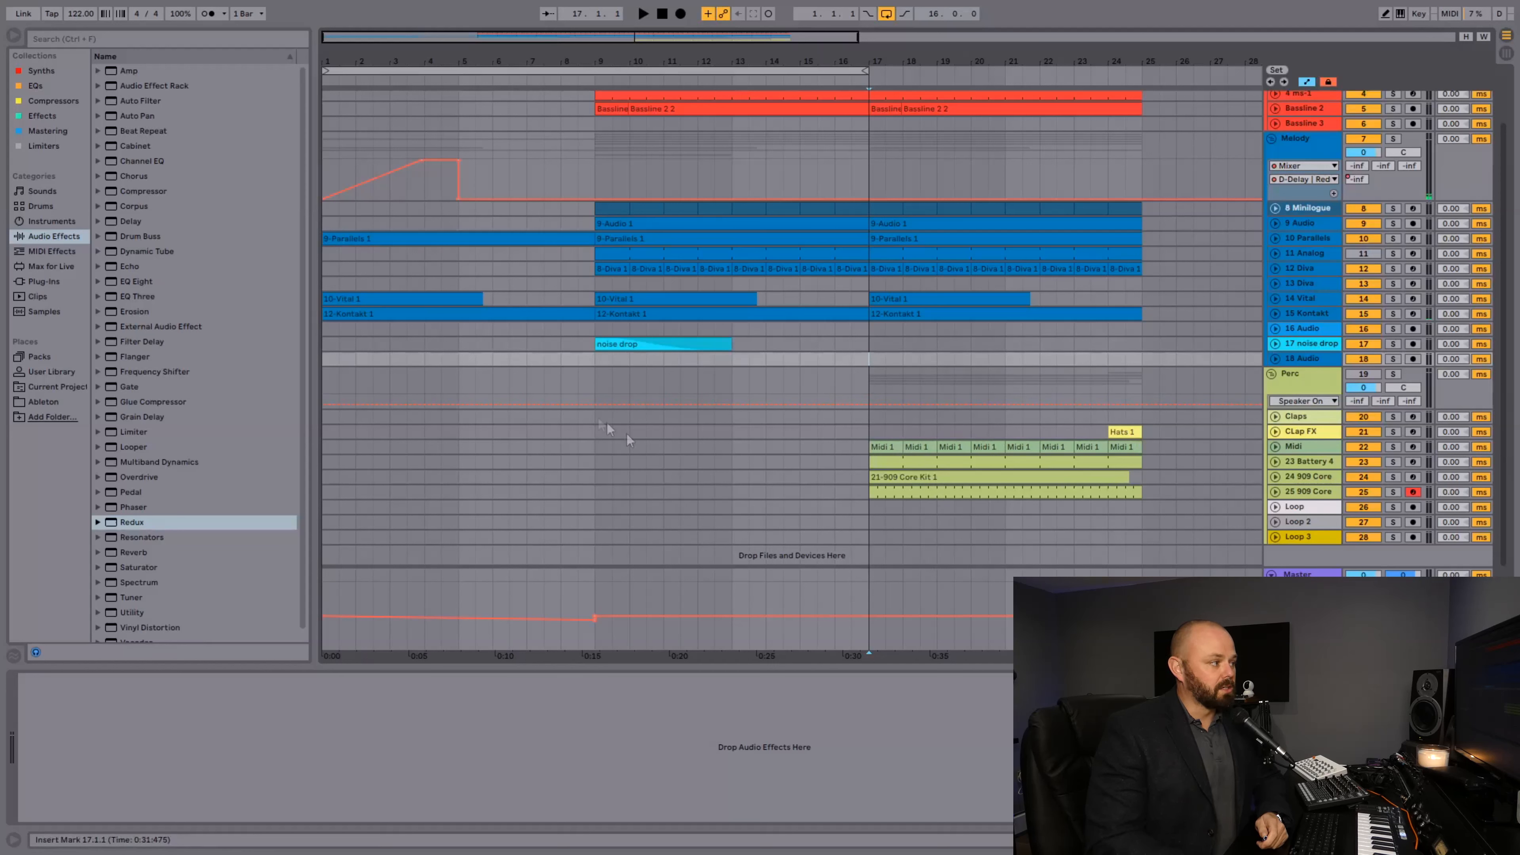
- Turn off arrangement looping and start playback from bar 1
click(888, 13)
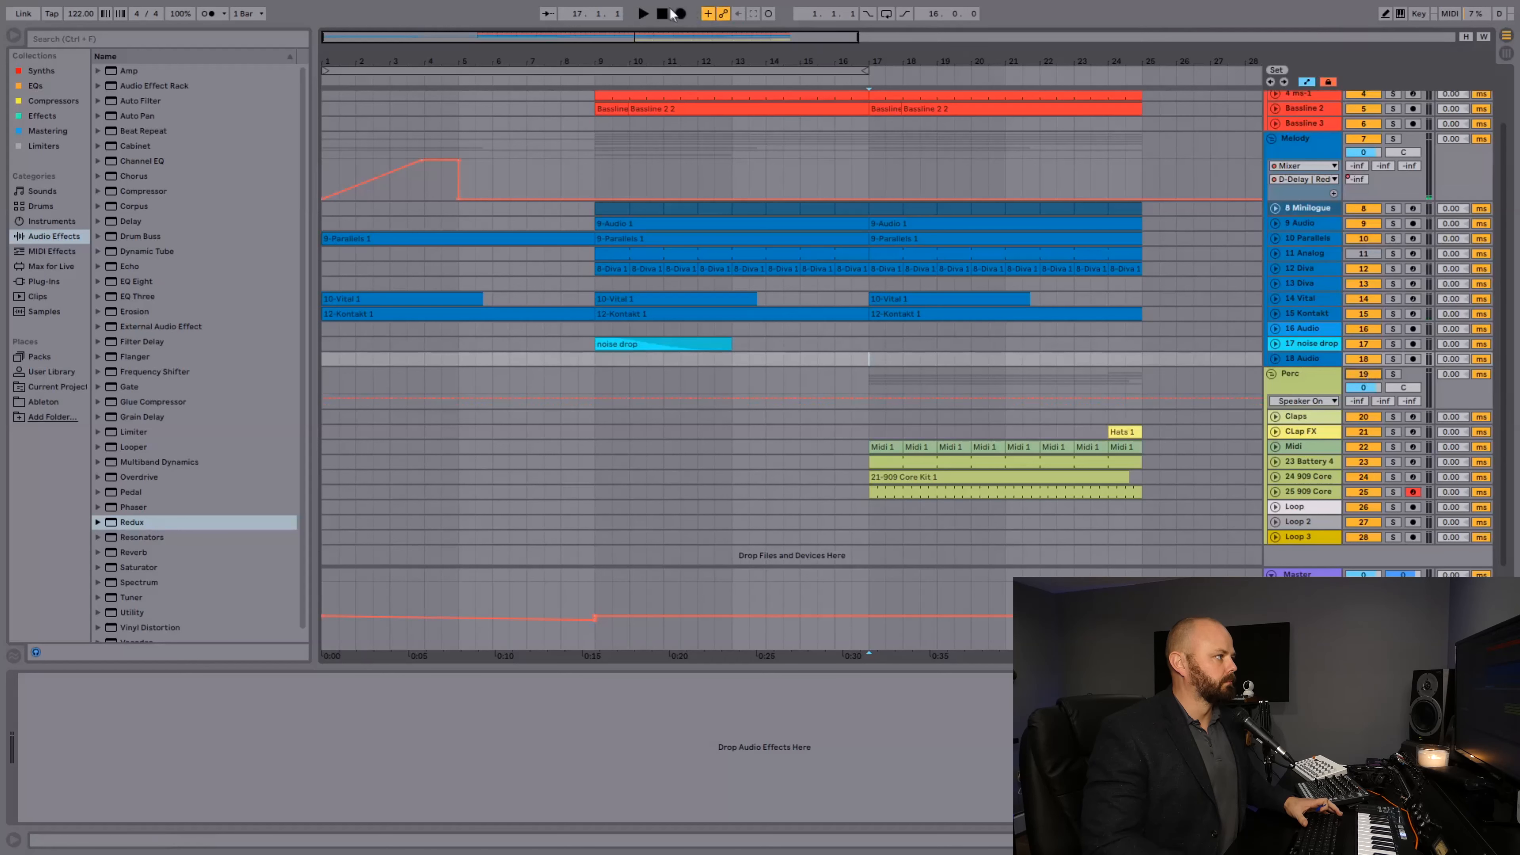
key(space)
scroll(777, 344, up, 2)
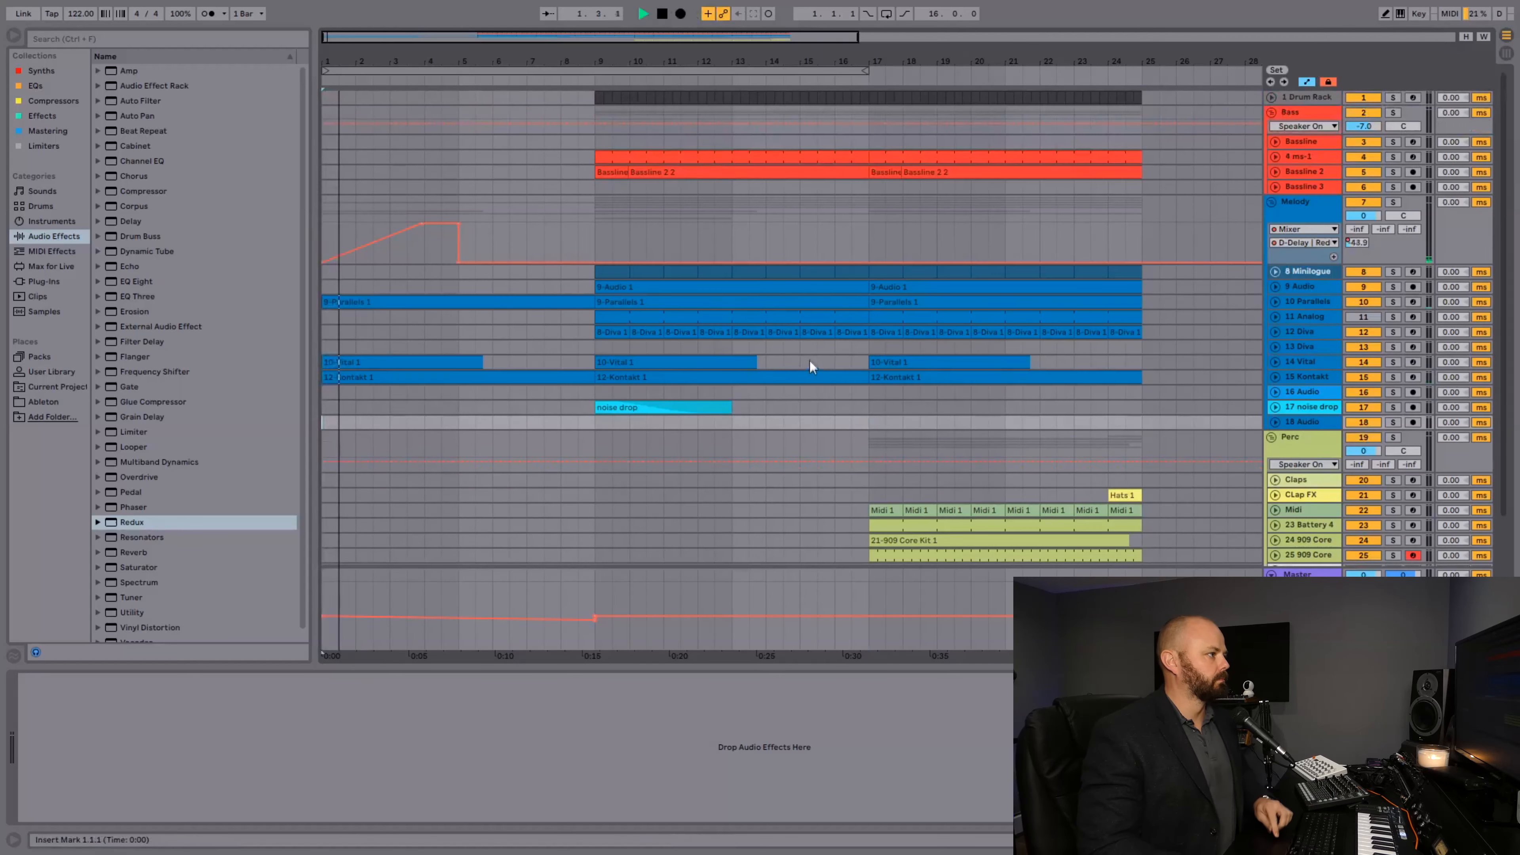
- Automate the master's Low Pass macro to ramp up from 0 at about bar 15 to a peak at bar 17, dropping back there
click(864, 96)
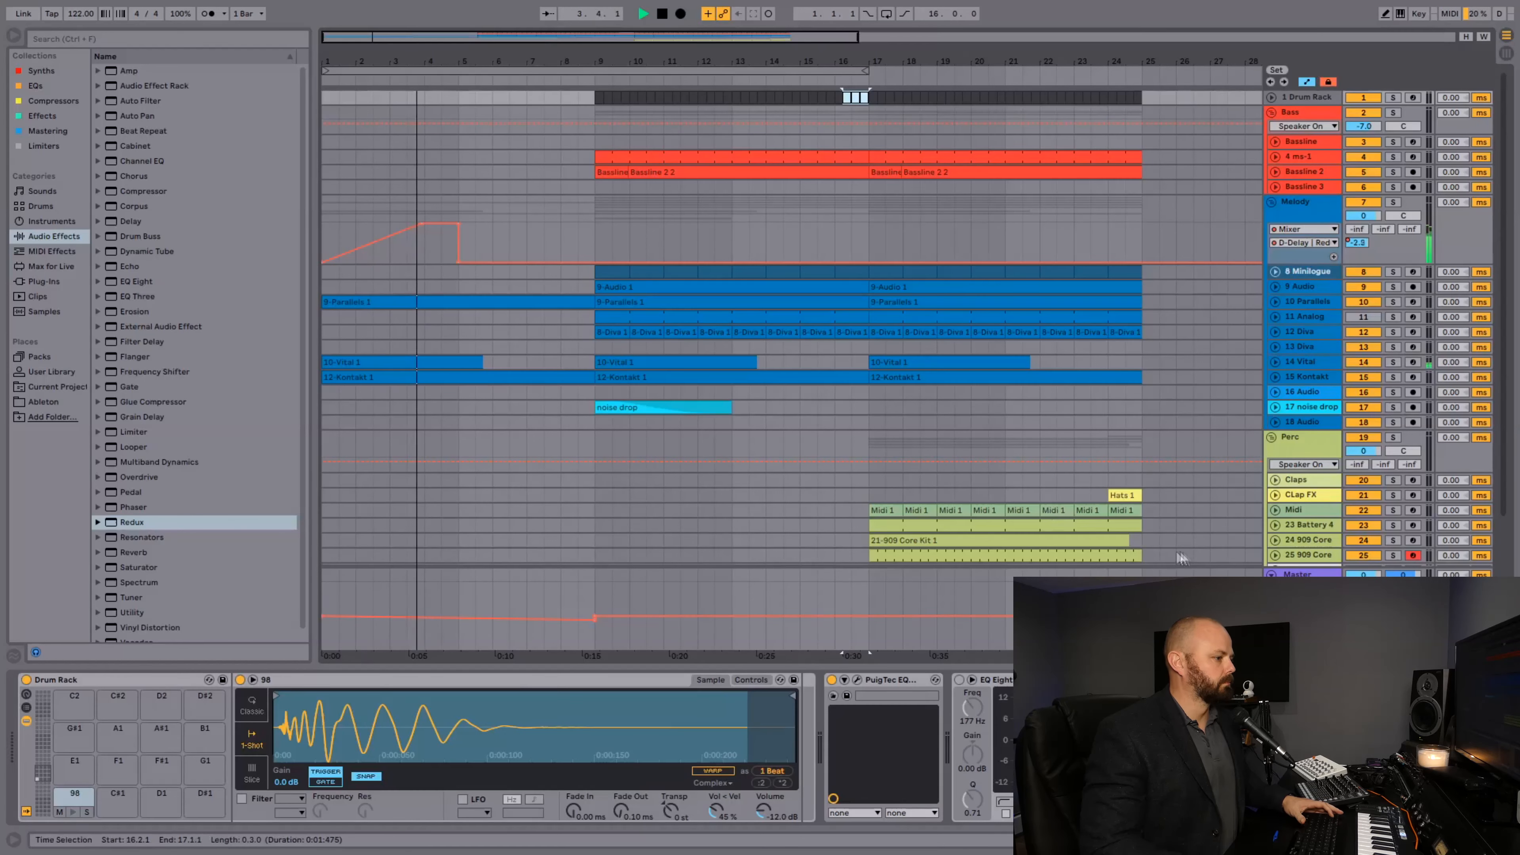
click(1294, 575)
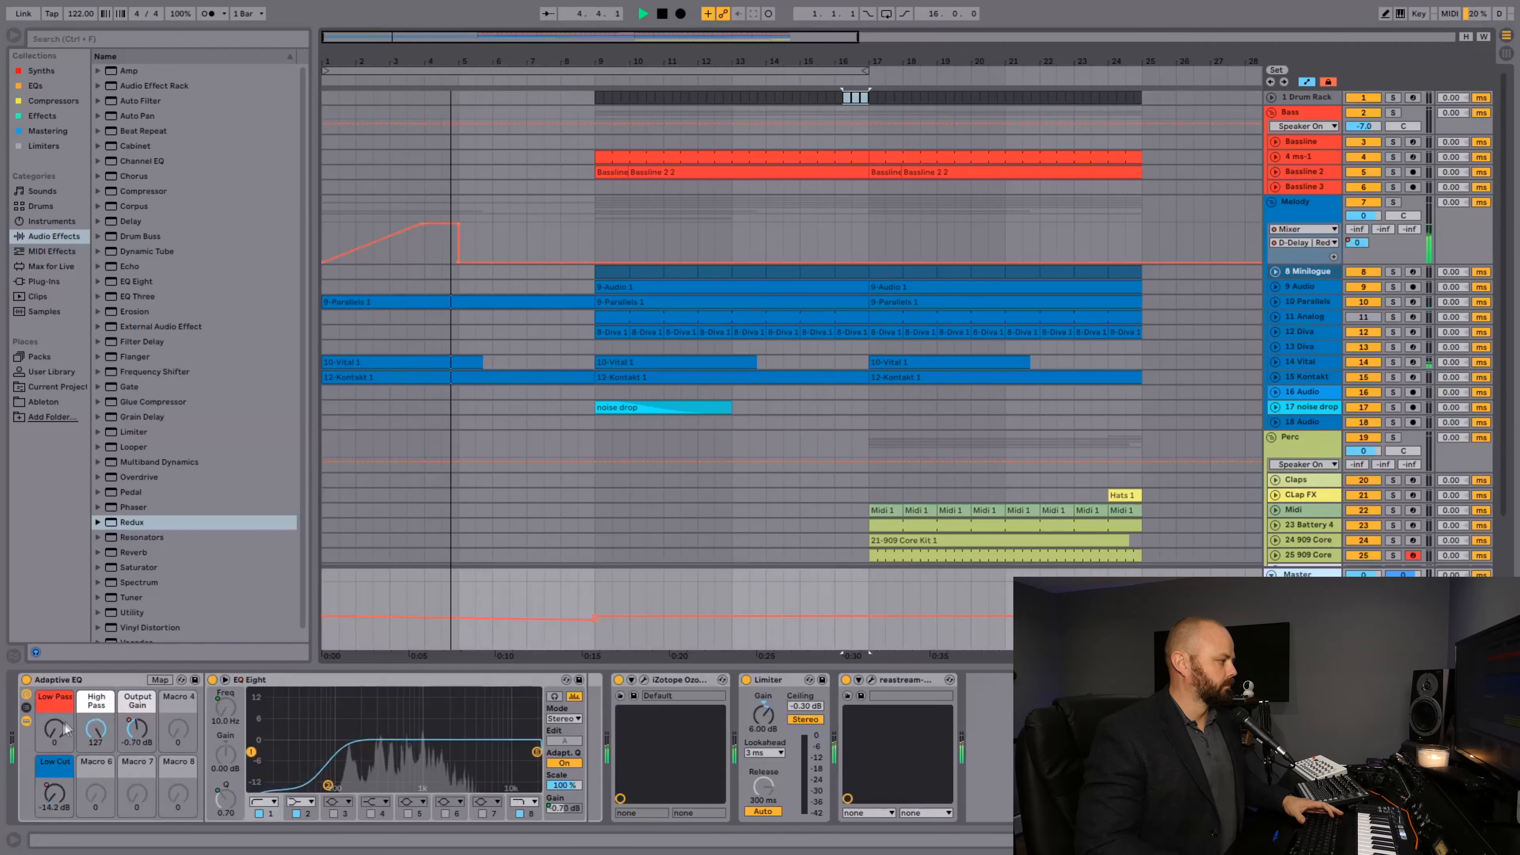
click(802, 648)
drag(866, 647, 867, 627)
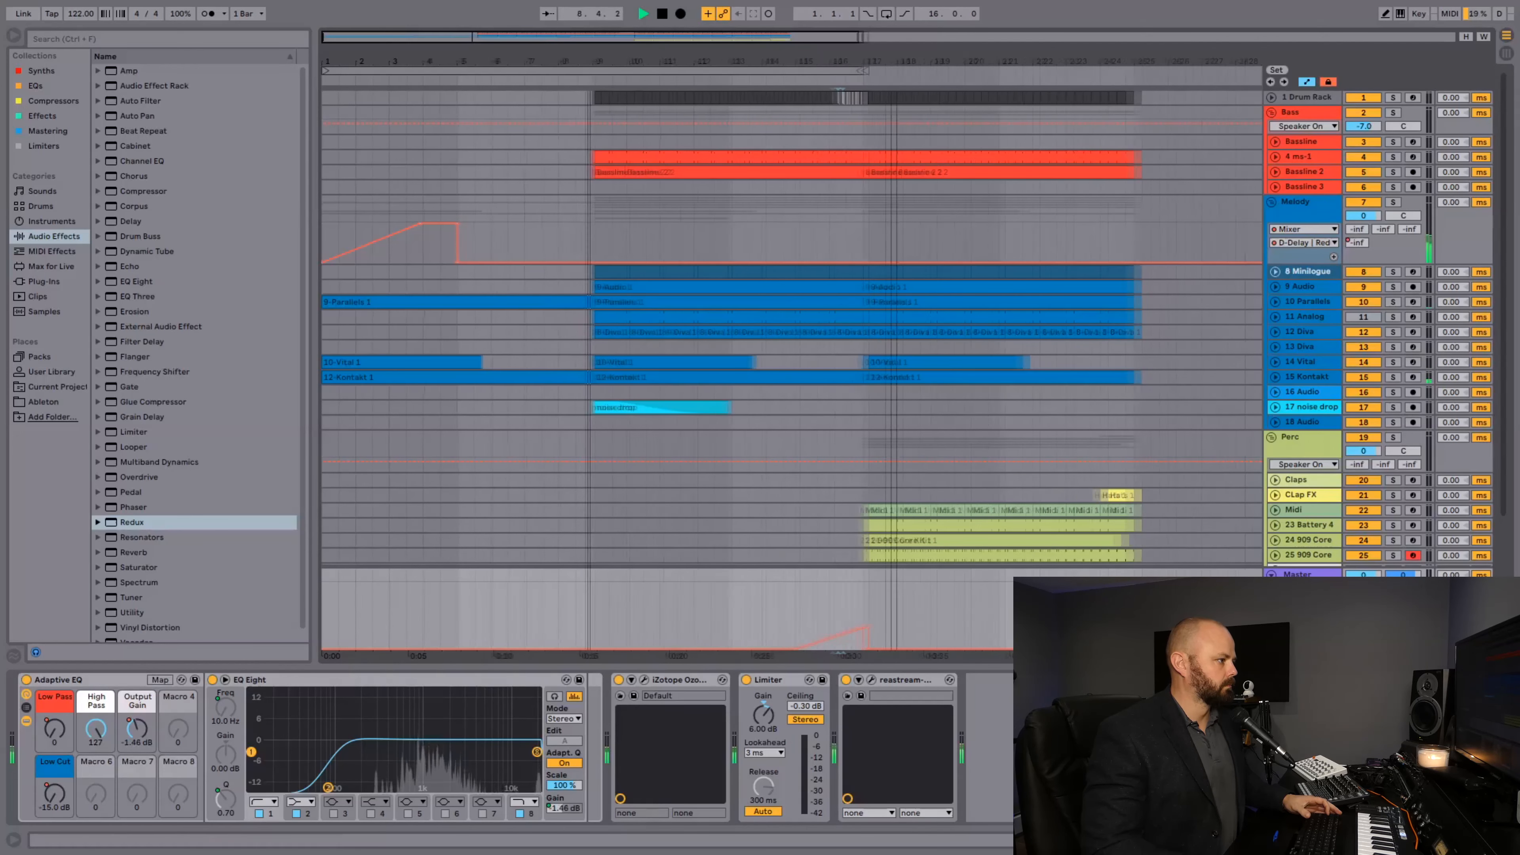
drag(788, 67, 788, 61)
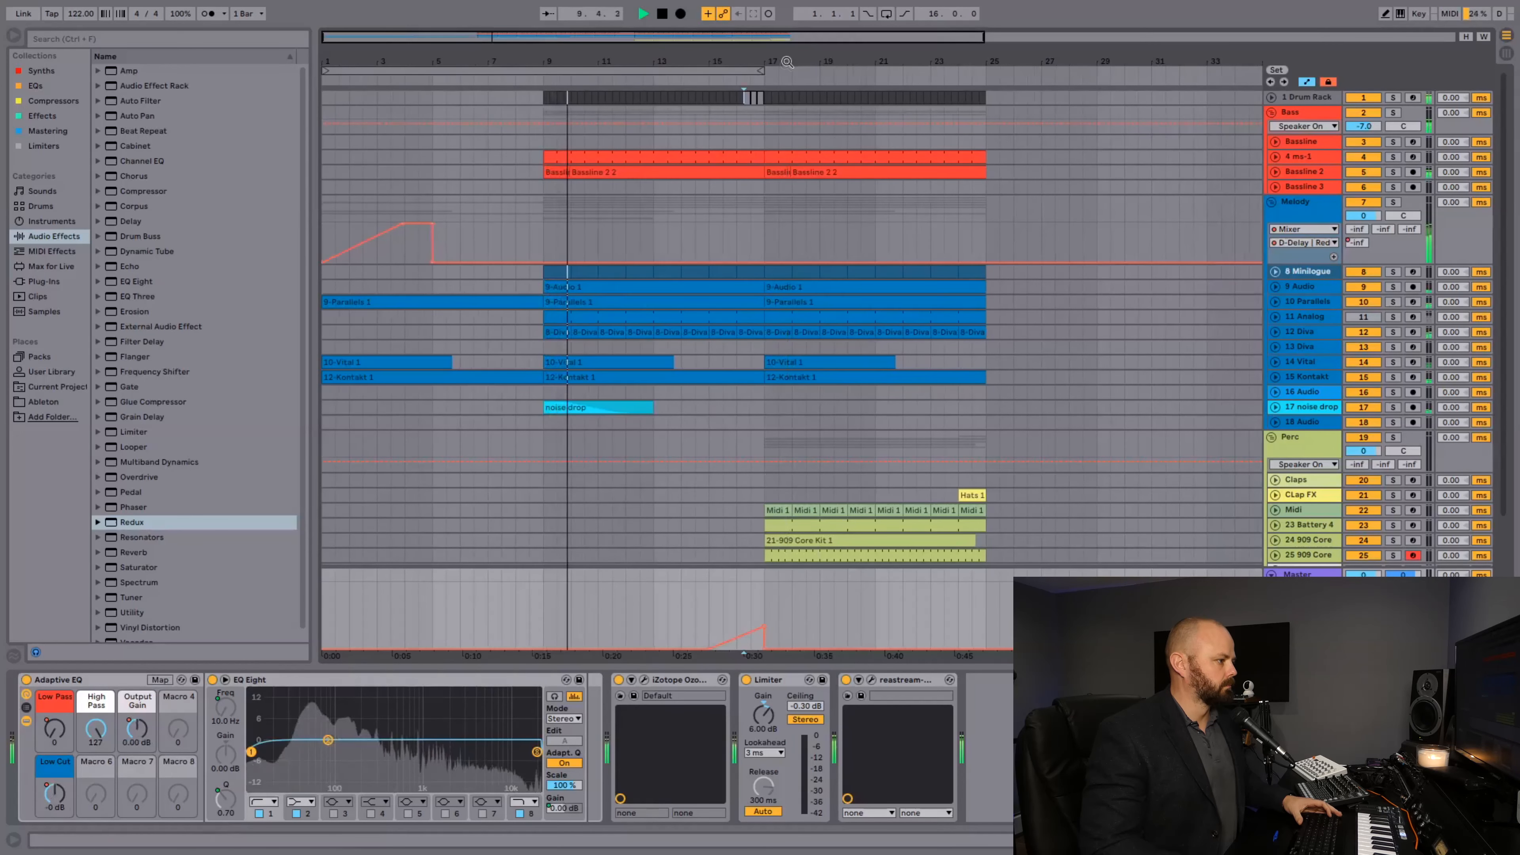
- Copy the Hats 1 clip from the end of bar 24 to the end of bar 16 on the CLap FX track
scroll(874, 365, down, 1)
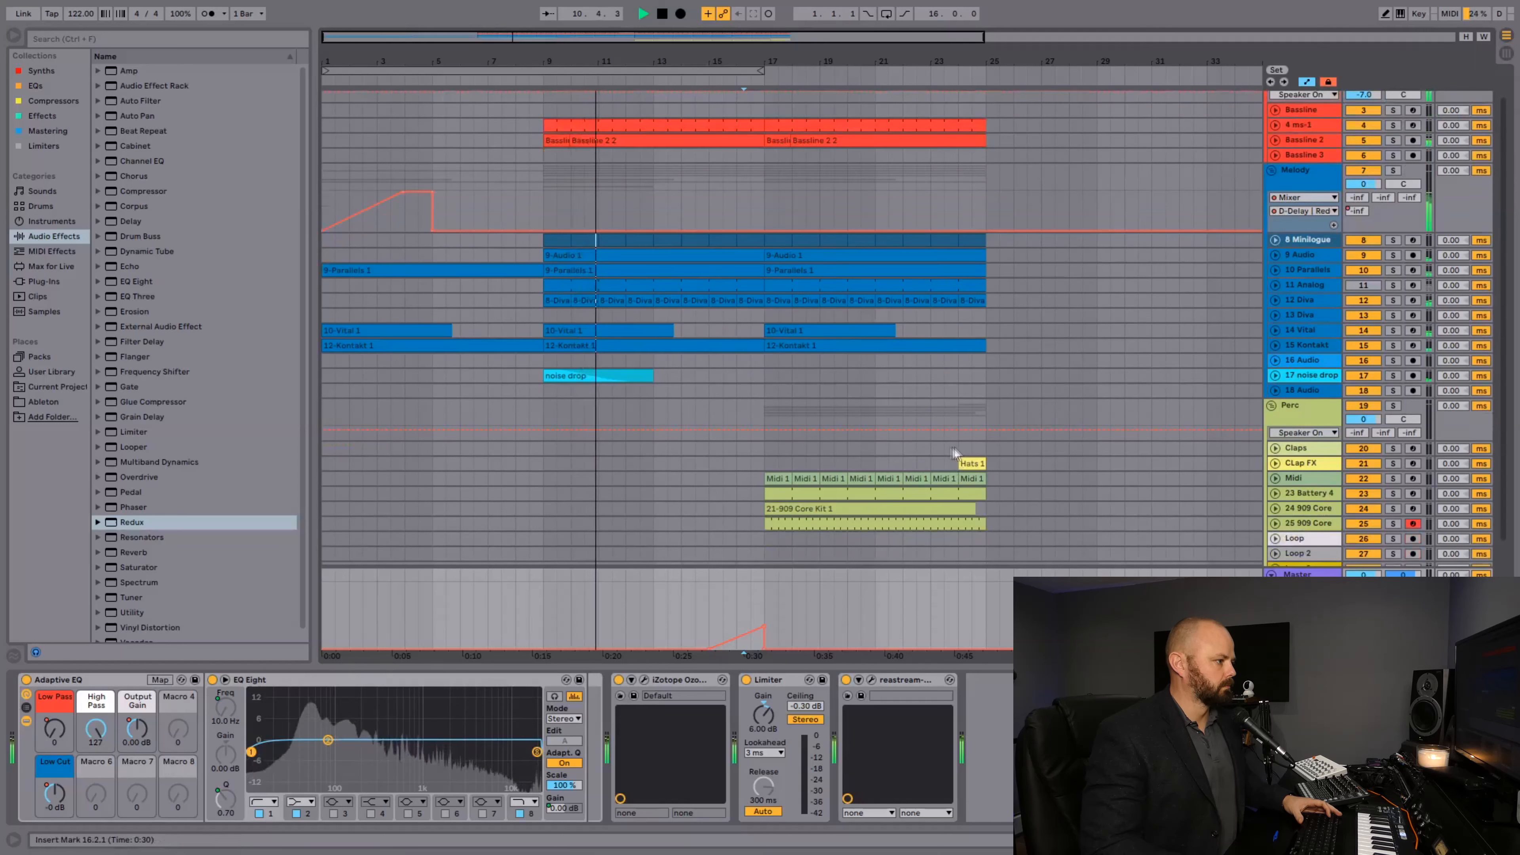
click(730, 464)
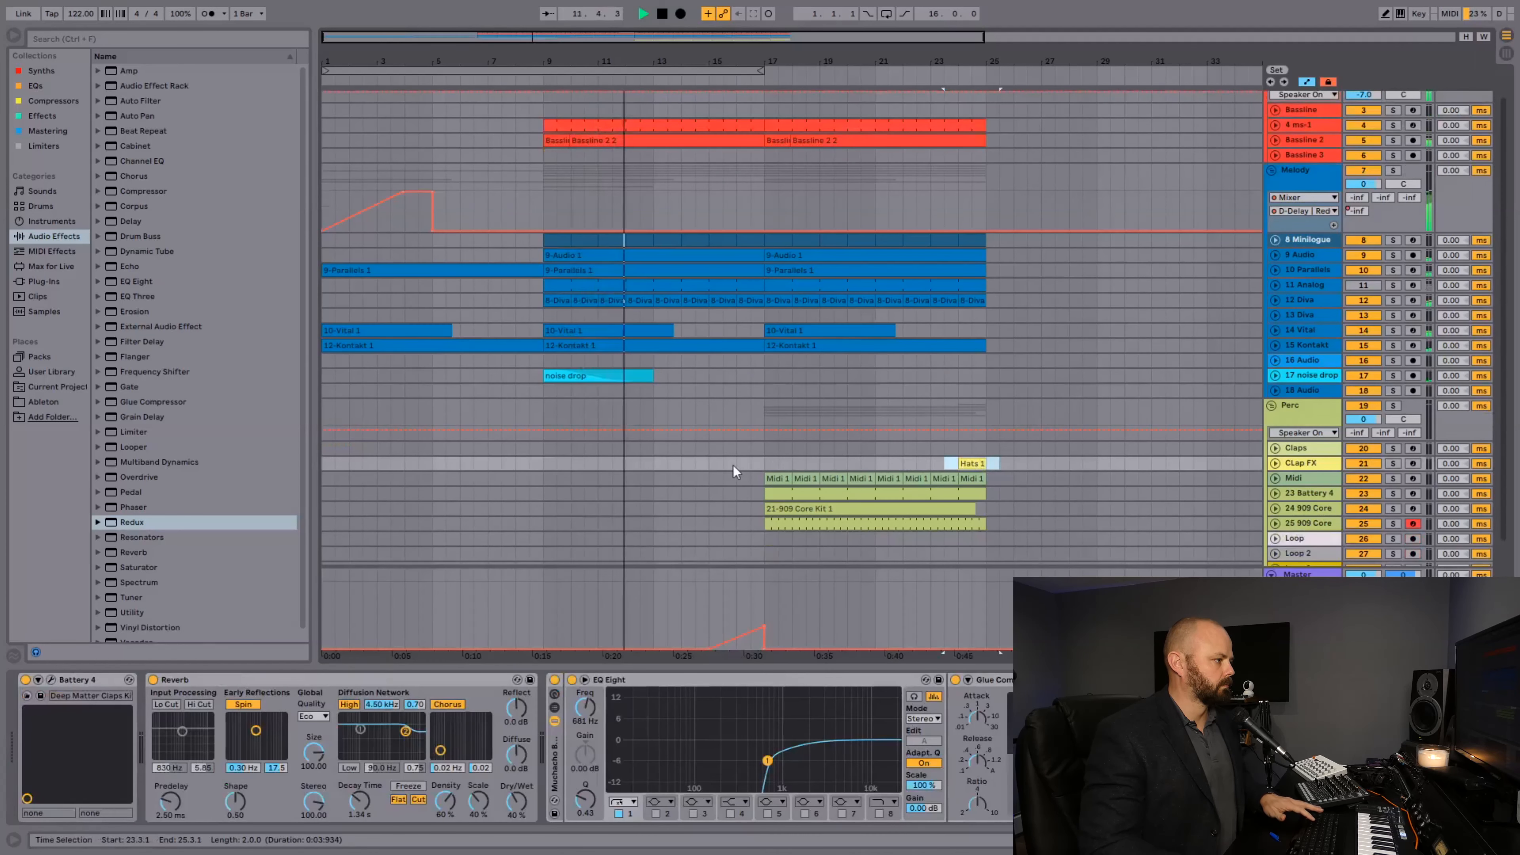
key(ctrl+v)
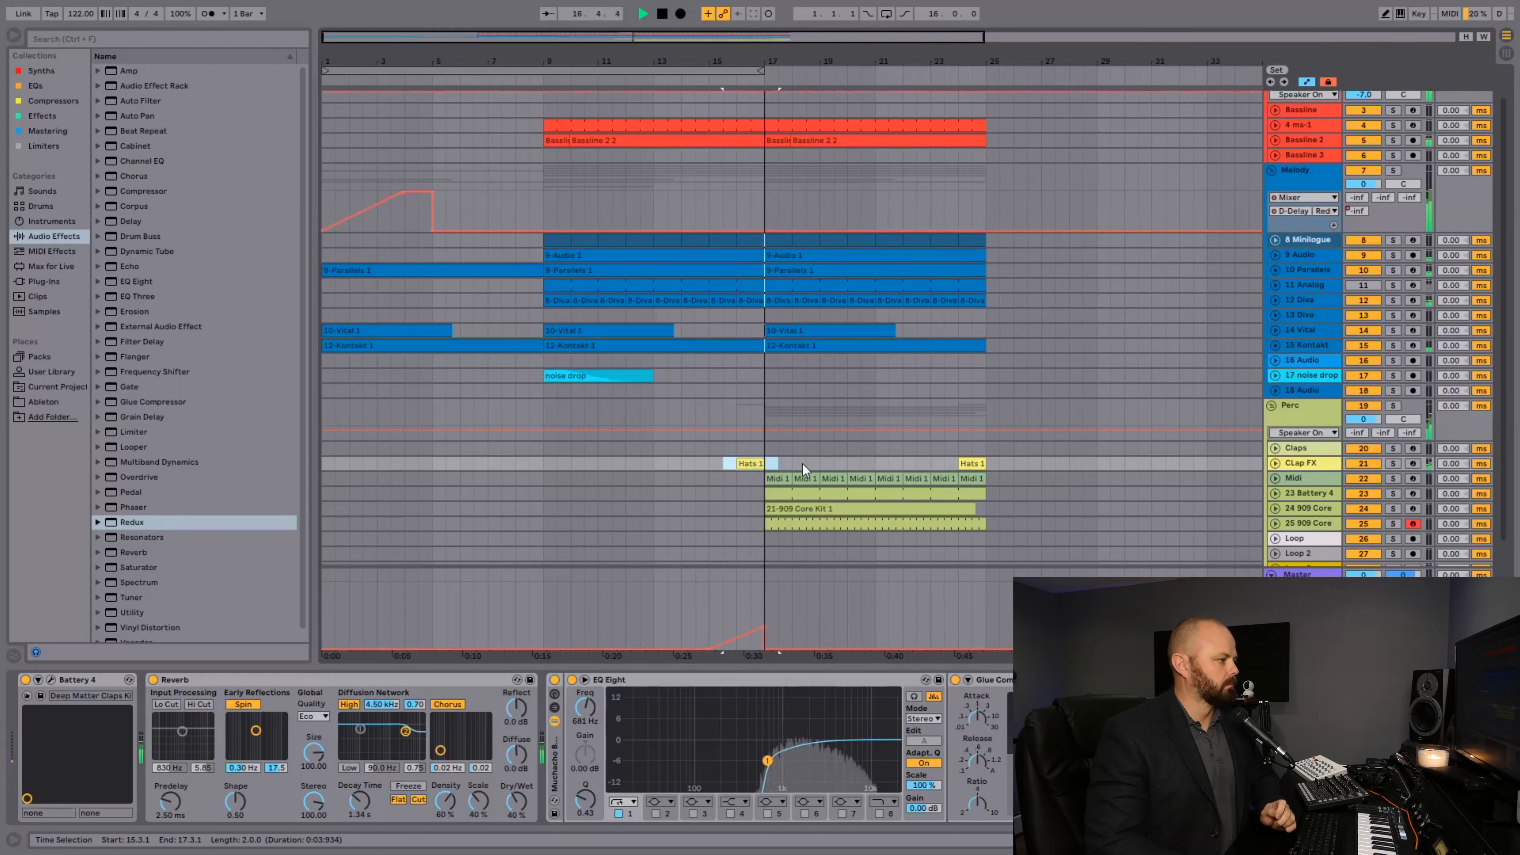
scroll(802, 465, up, 1)
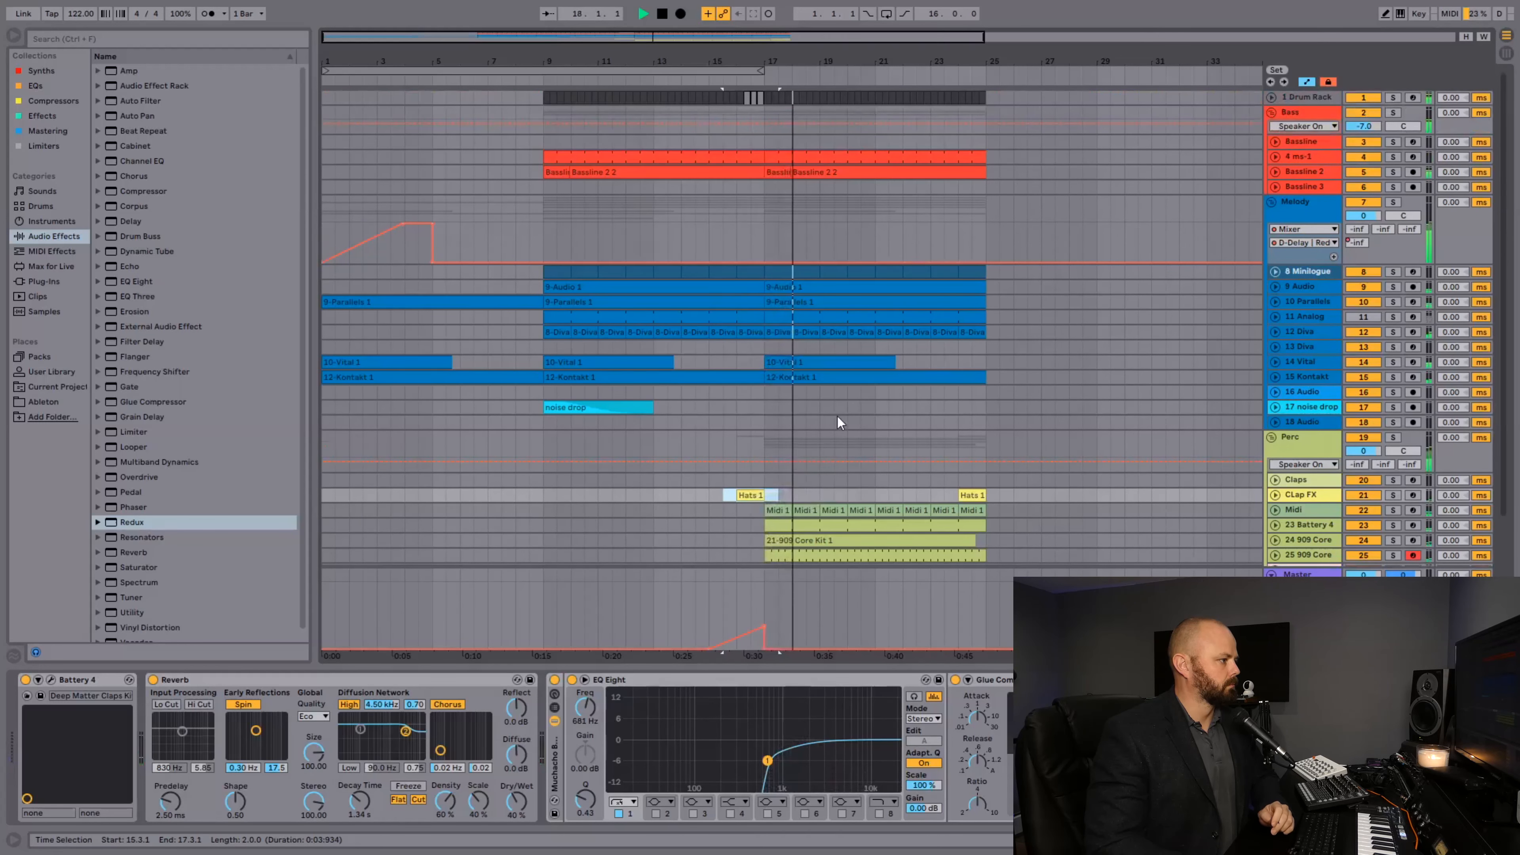
scroll(857, 418, down, 2)
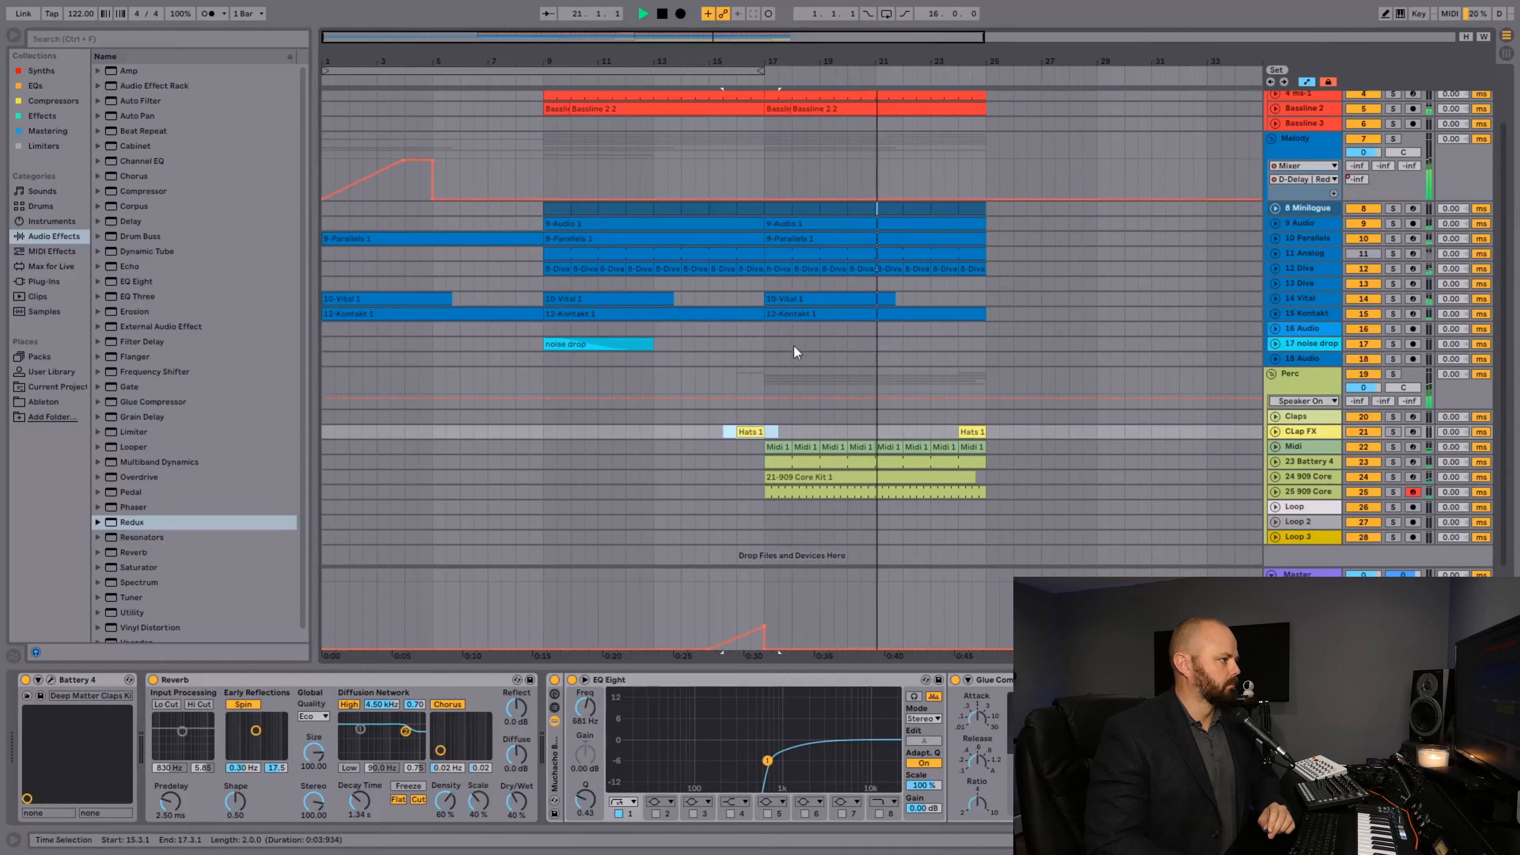
scroll(796, 347, up, 2)
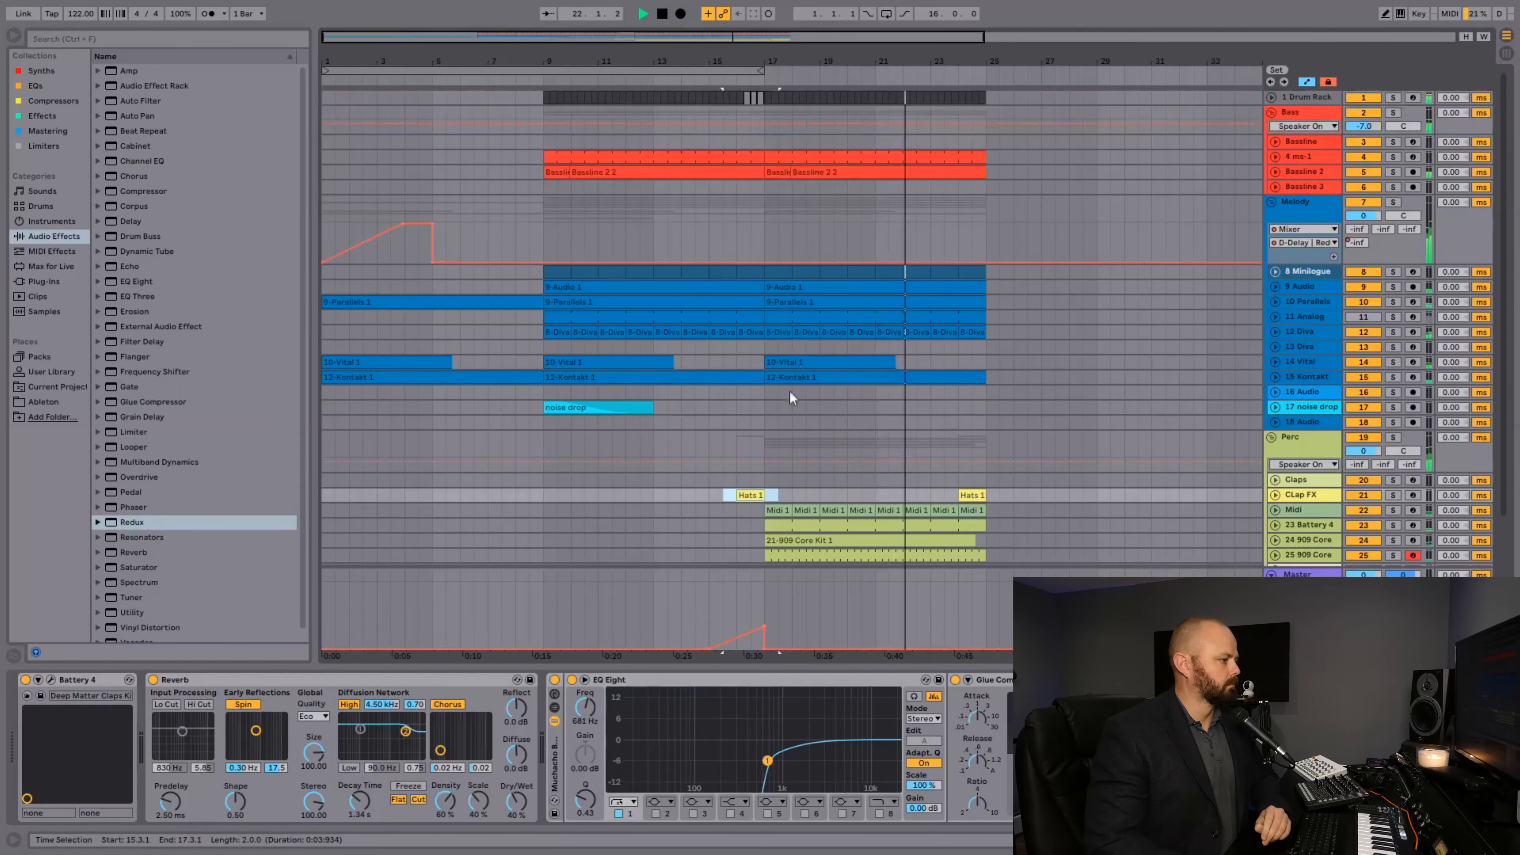
scroll(811, 425, down, 1)
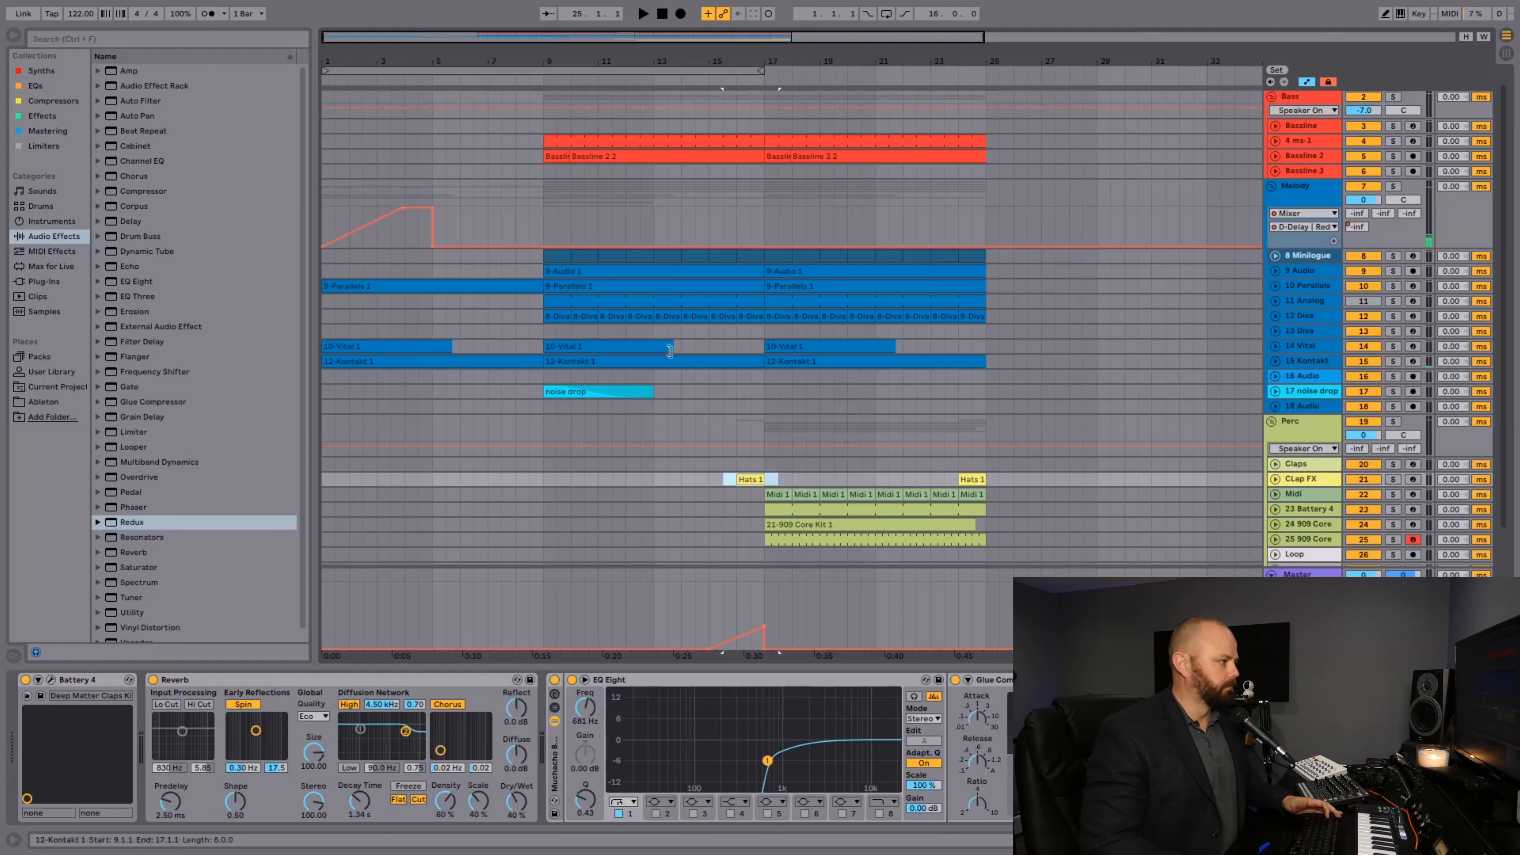
- Play the arrangement from bar 1 and move the start of the master's Low Pass ramp back to bar 13
click(662, 13)
key(space)
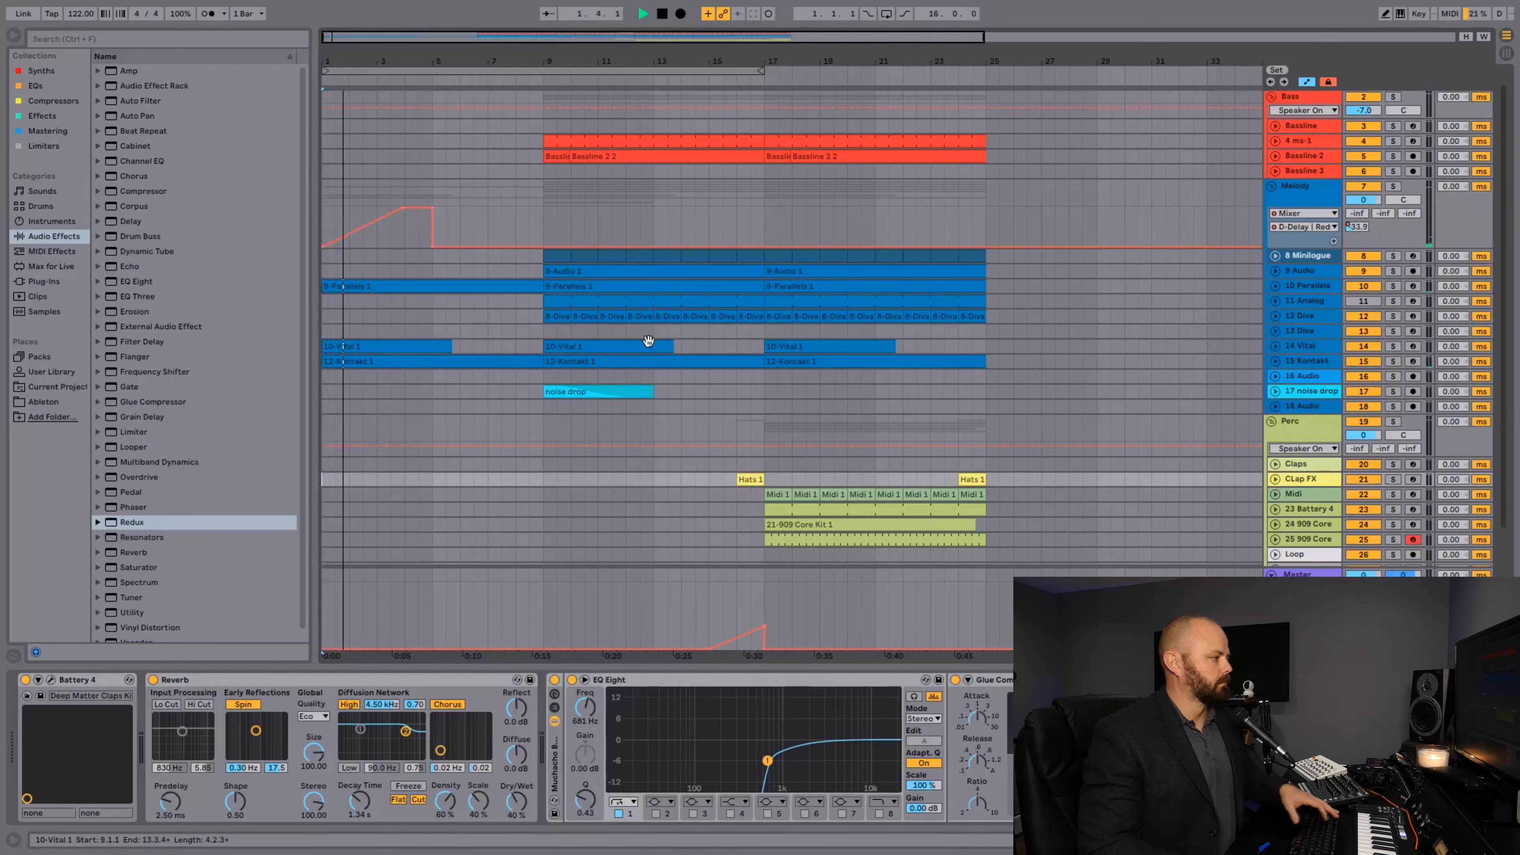
click(648, 340)
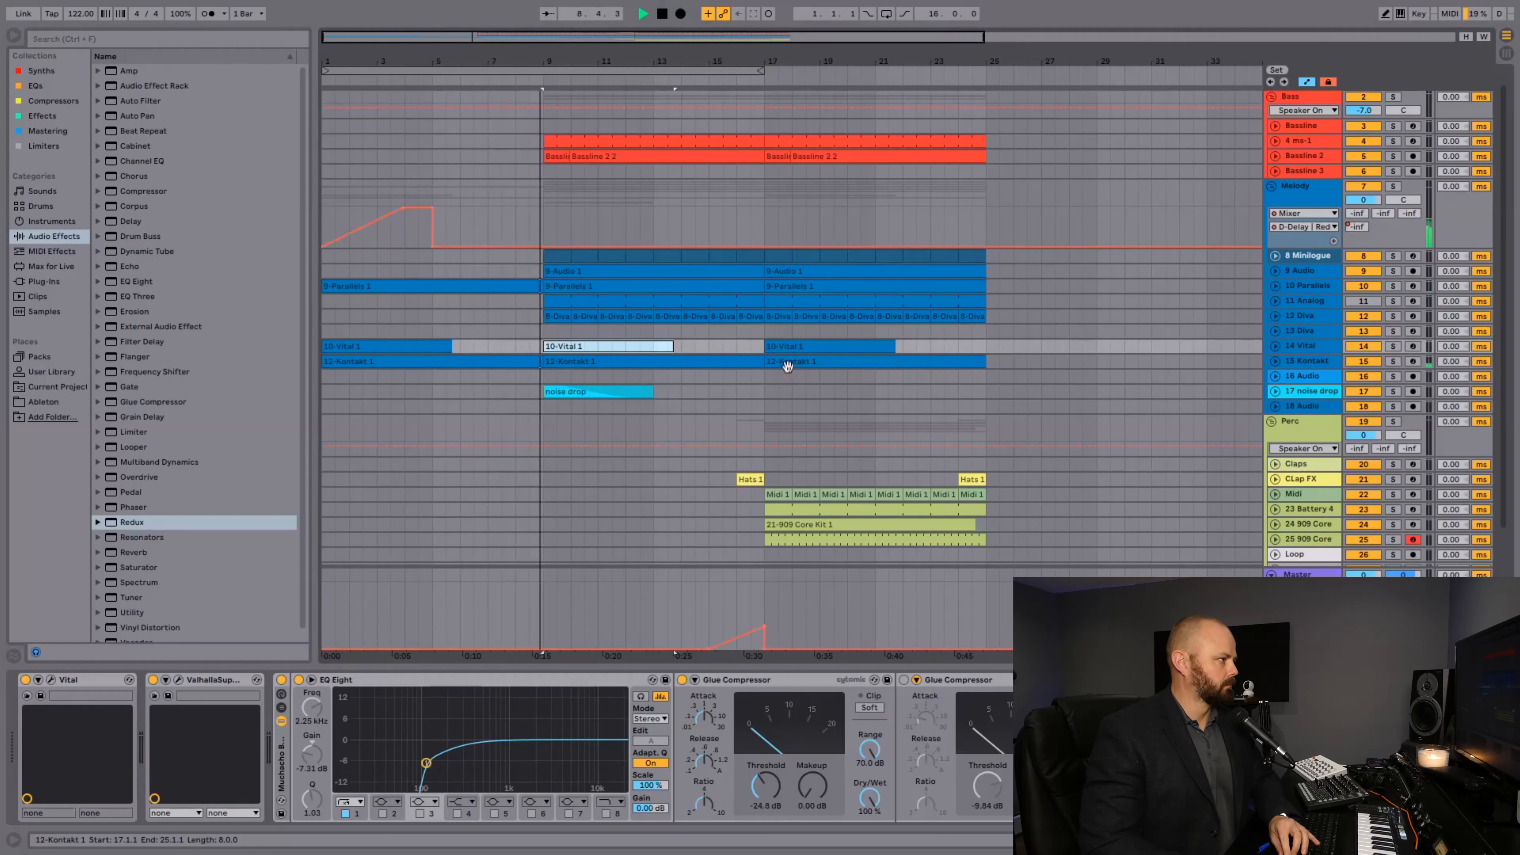
drag(710, 649, 653, 650)
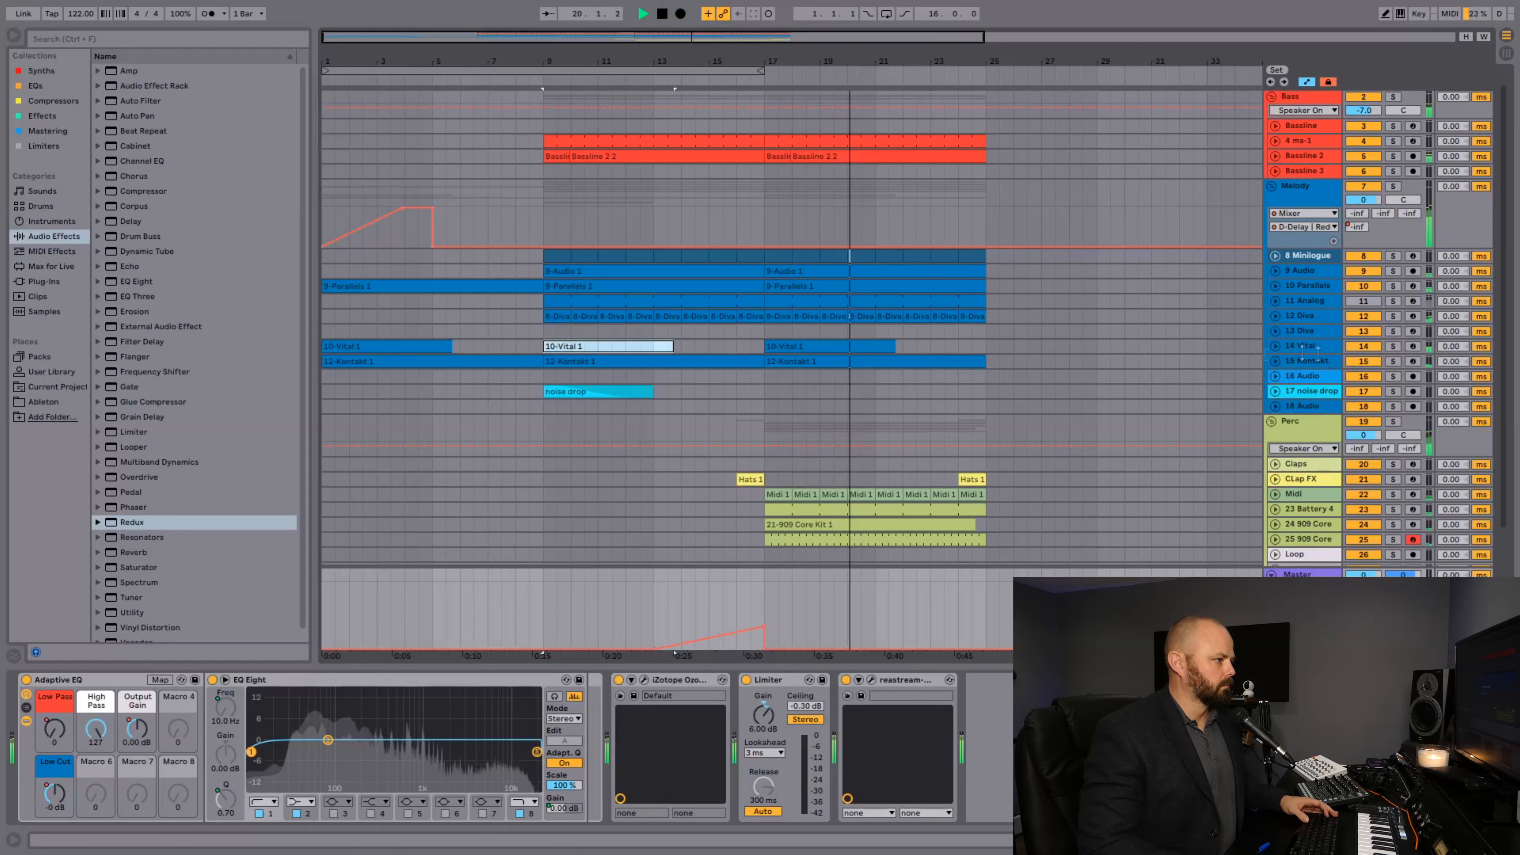
- Shorten the Kontakt clip that starts at bar 17 so it ends at bar 21, and unfold its track
drag(984, 362, 874, 374)
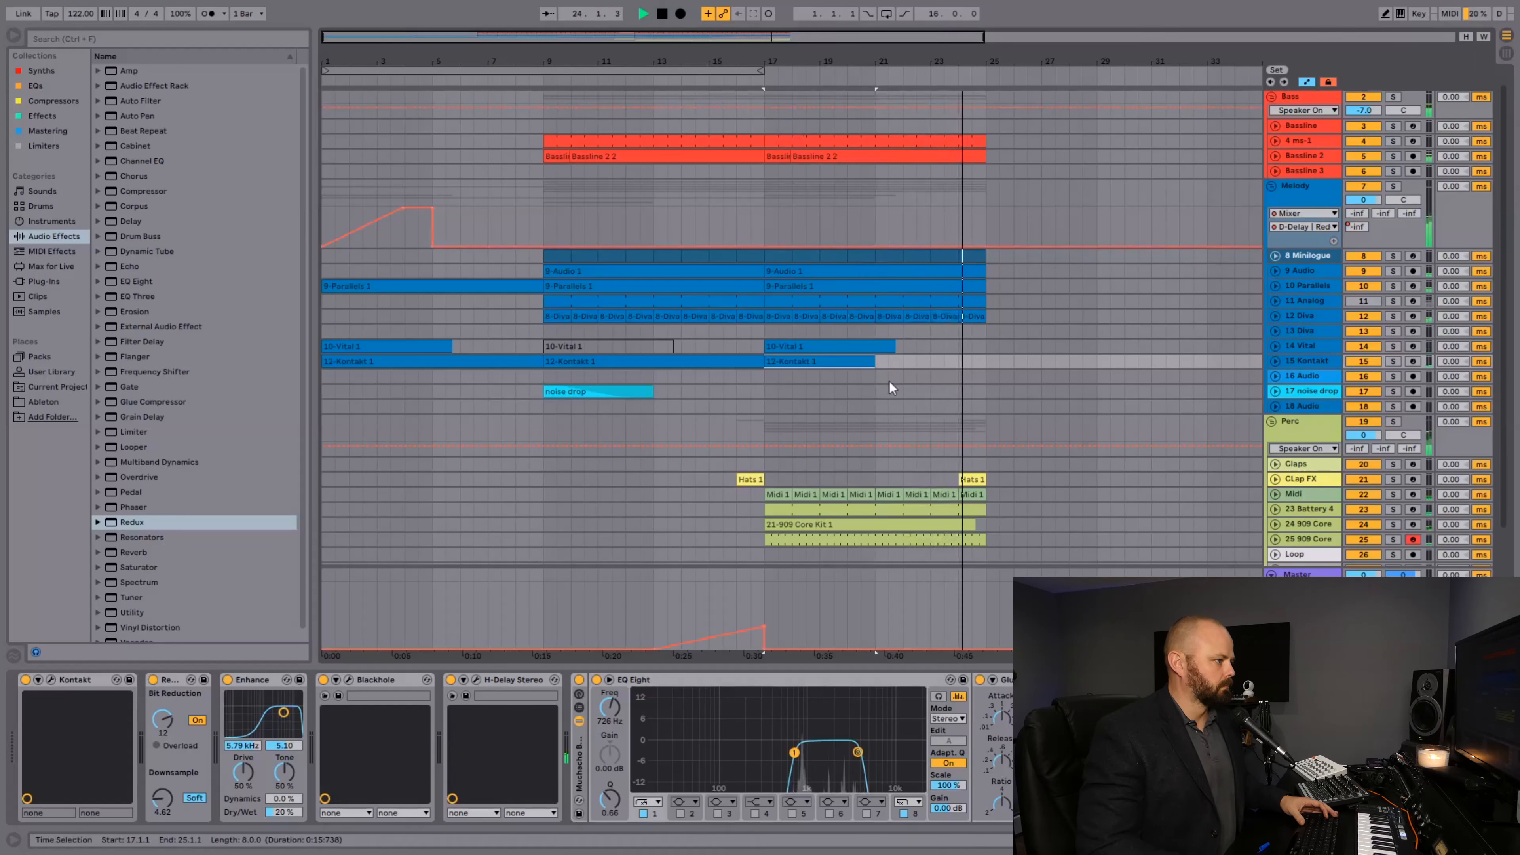
key(space)
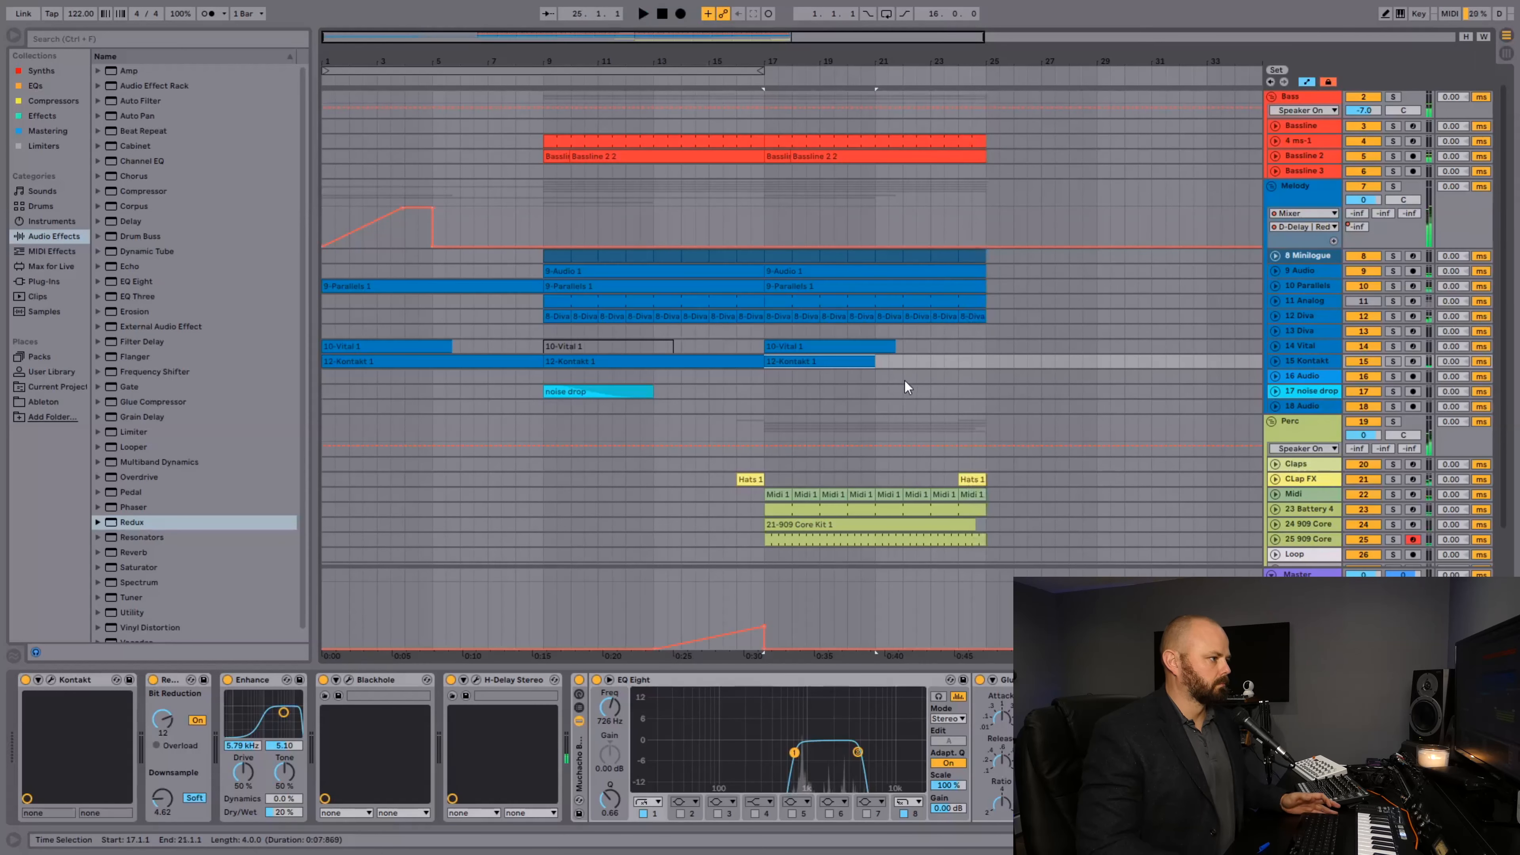
click(790, 347)
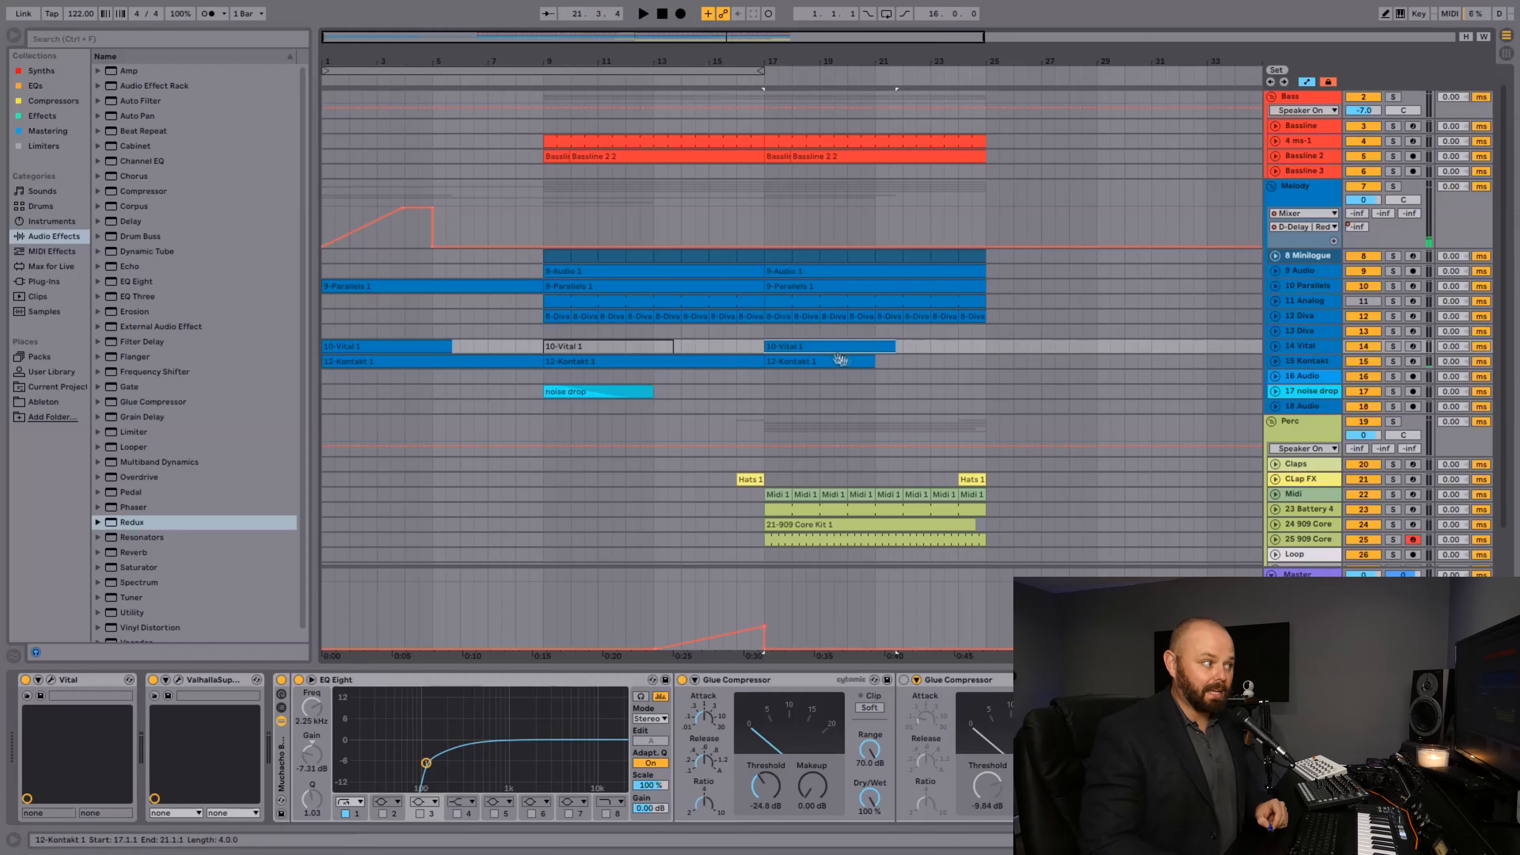
click(1274, 360)
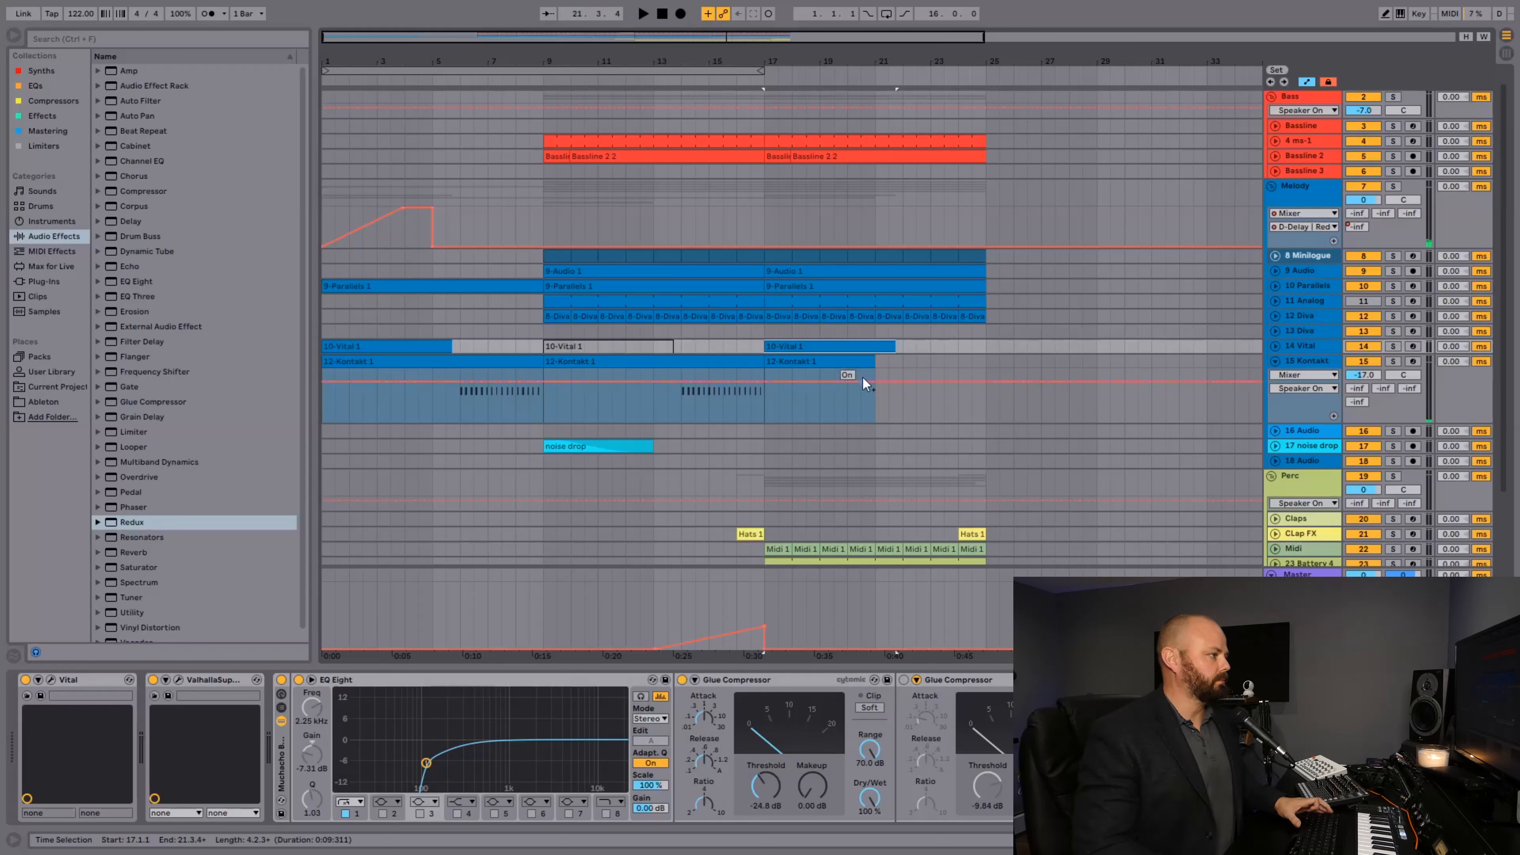
- Listen from bar 17 and remove the part of the Parallels clip between bars 17 and 21
key(space)
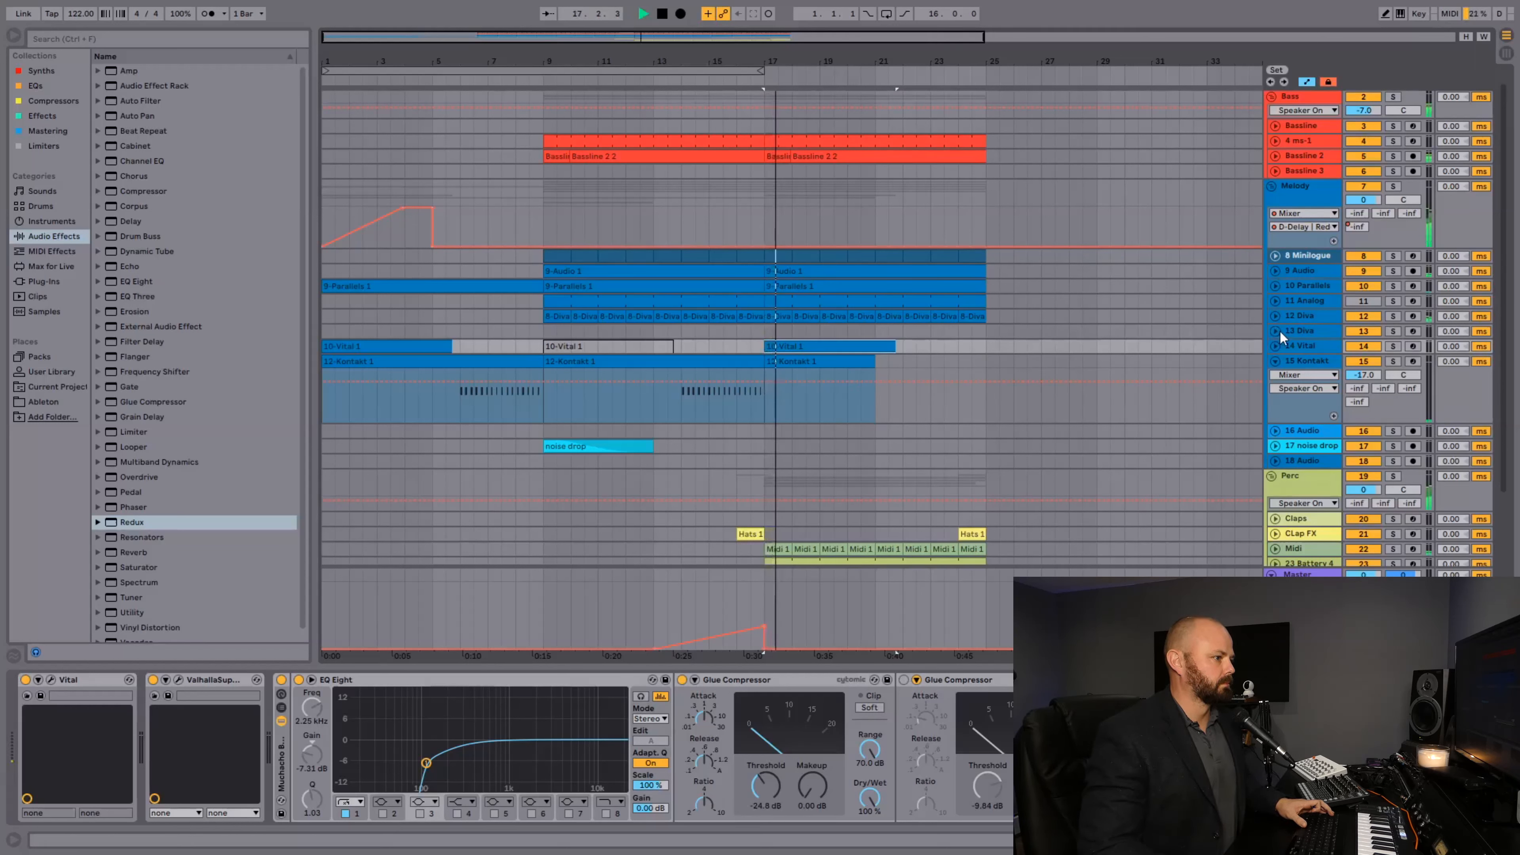
click(1364, 289)
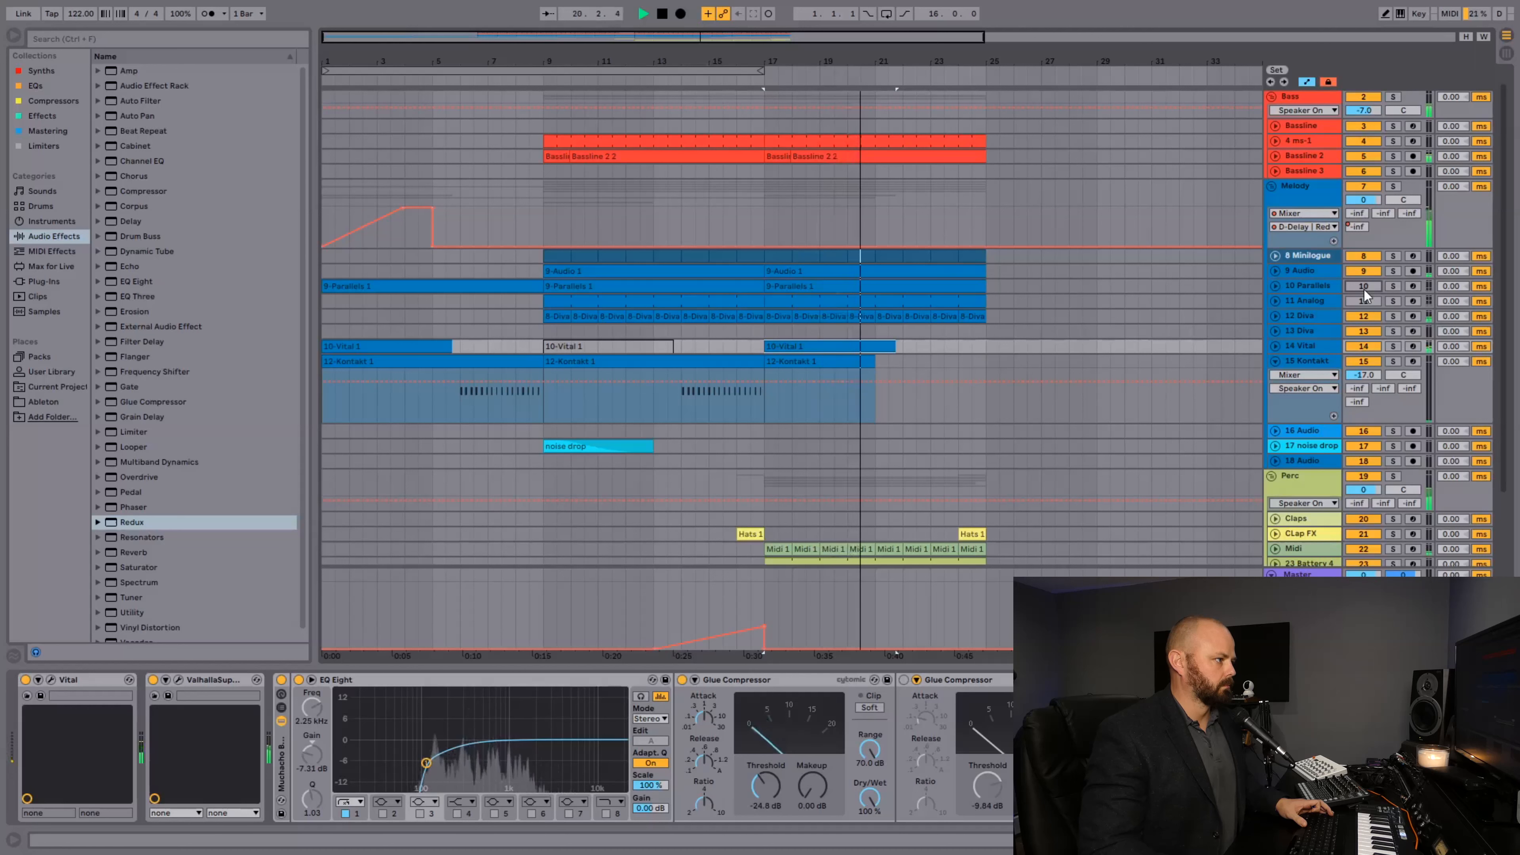
click(1275, 286)
drag(766, 287, 875, 286)
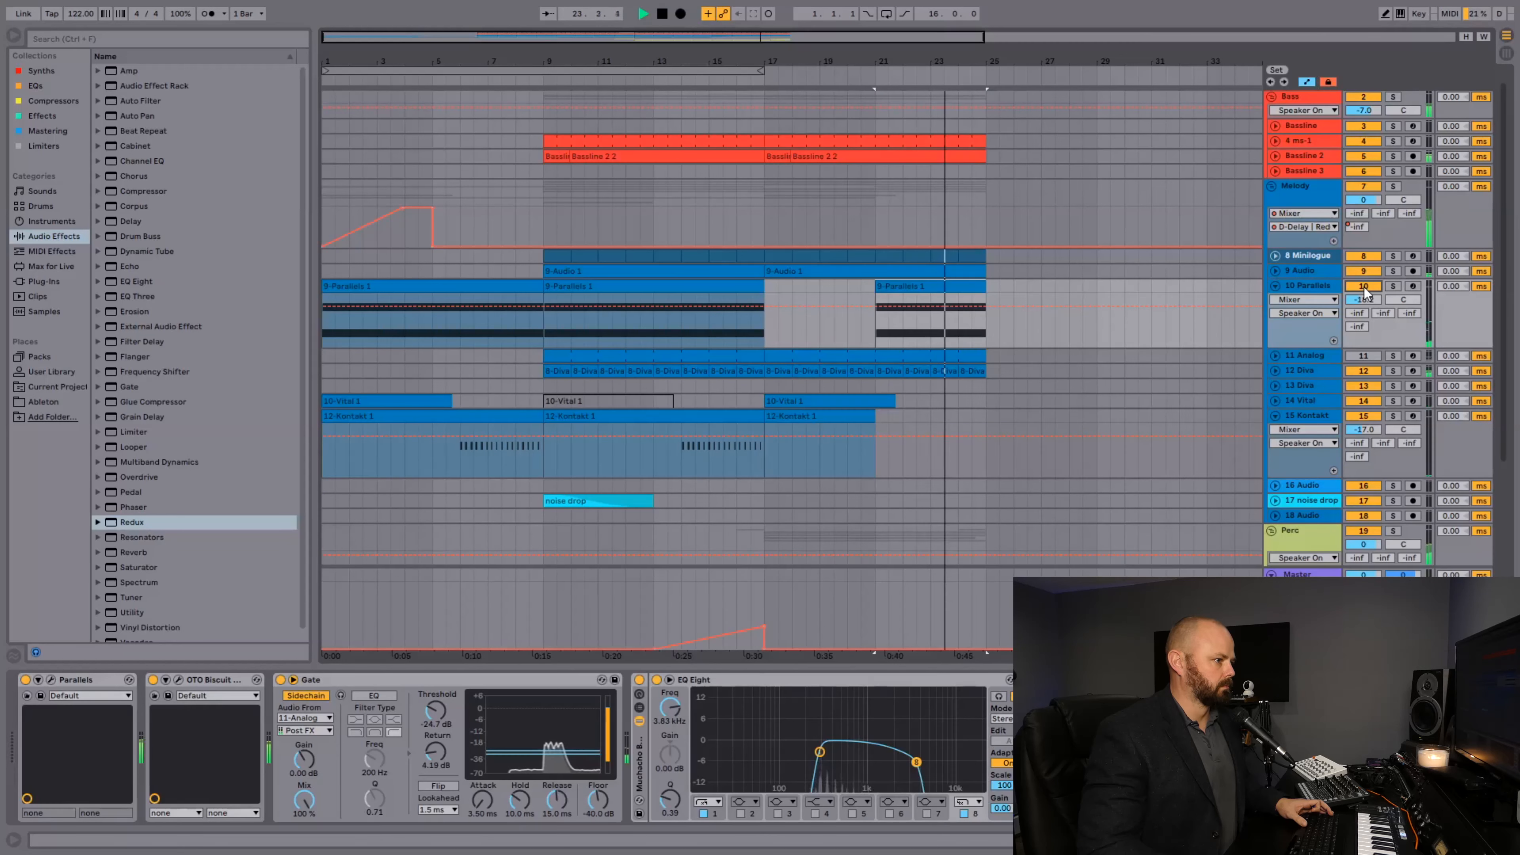
click(1275, 285)
key(space)
- Automate the master's Low Cut macro to ramp down from about bar 15 to its minimum at bar 17, returning there
click(1277, 570)
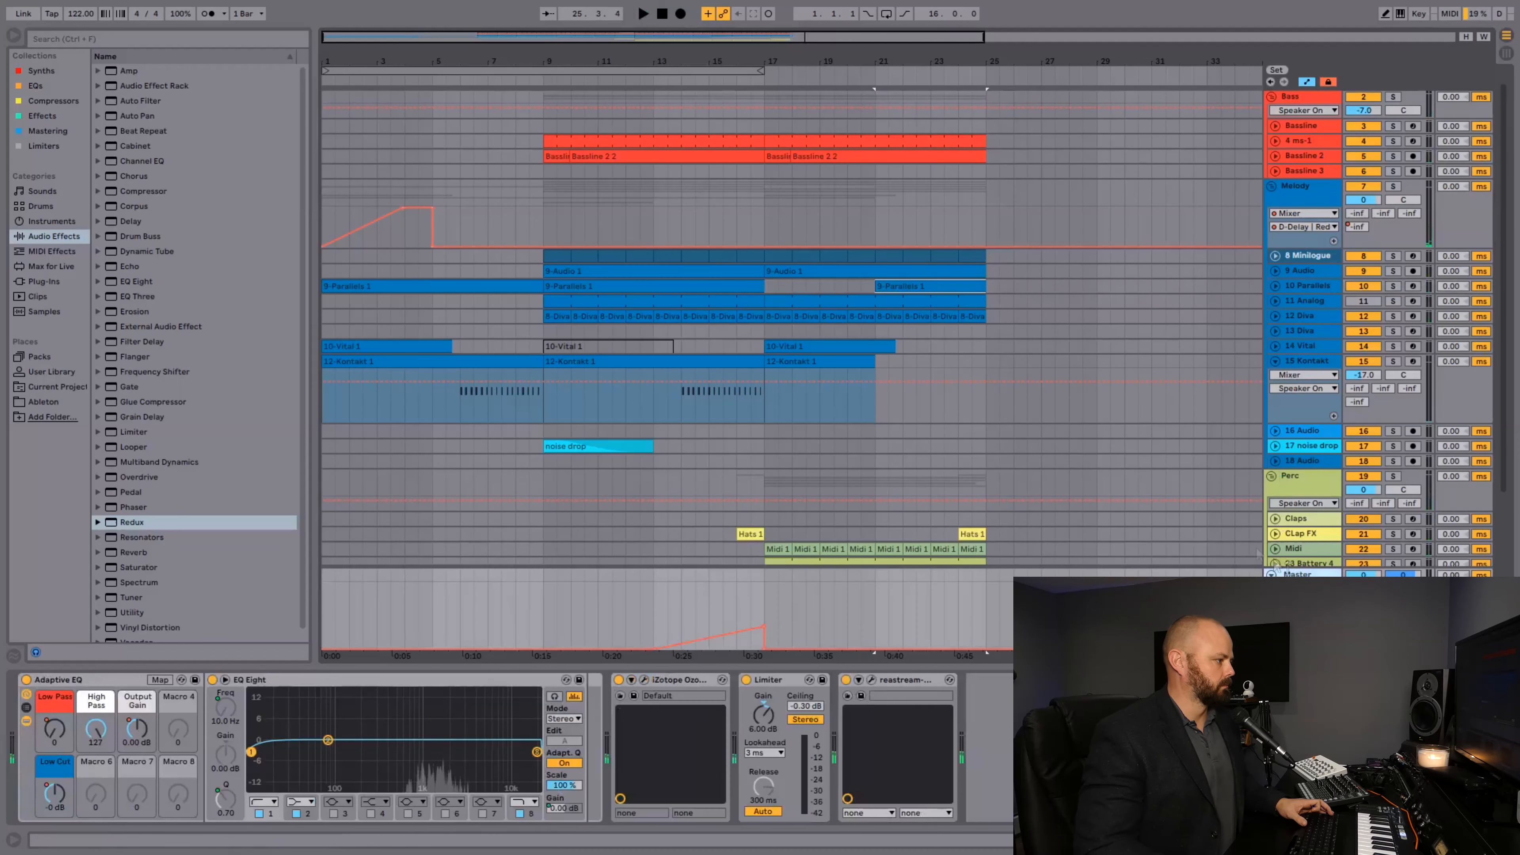
click(54, 801)
key(space)
key(space)
key(space)
click(765, 618)
drag(761, 618, 762, 650)
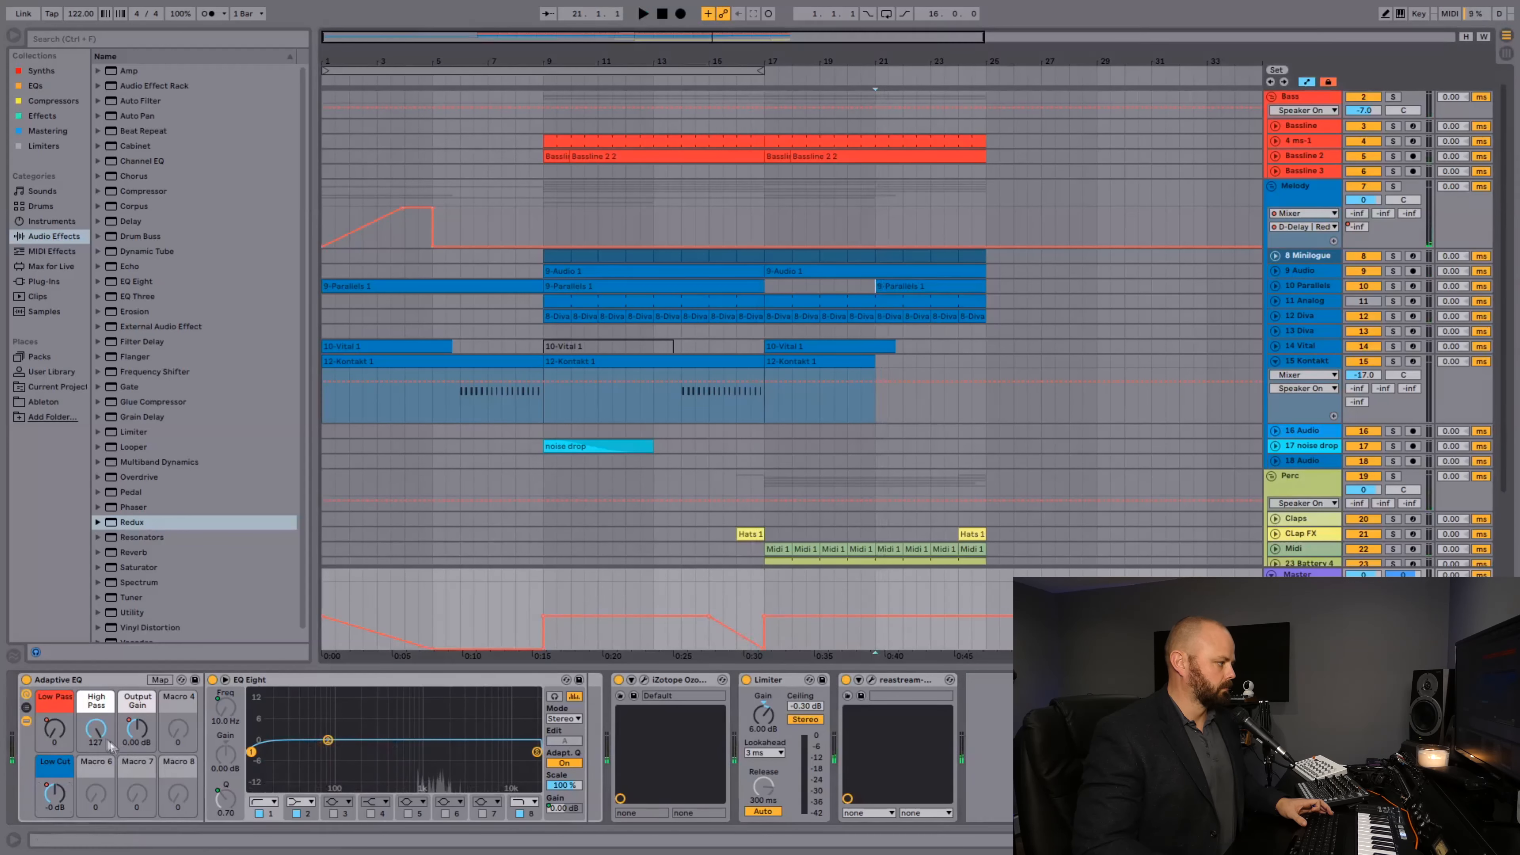
- Automate the master's High Pass macro to dip slightly from 127 between about bars 15 and 17, and play from bar 13
click(96, 732)
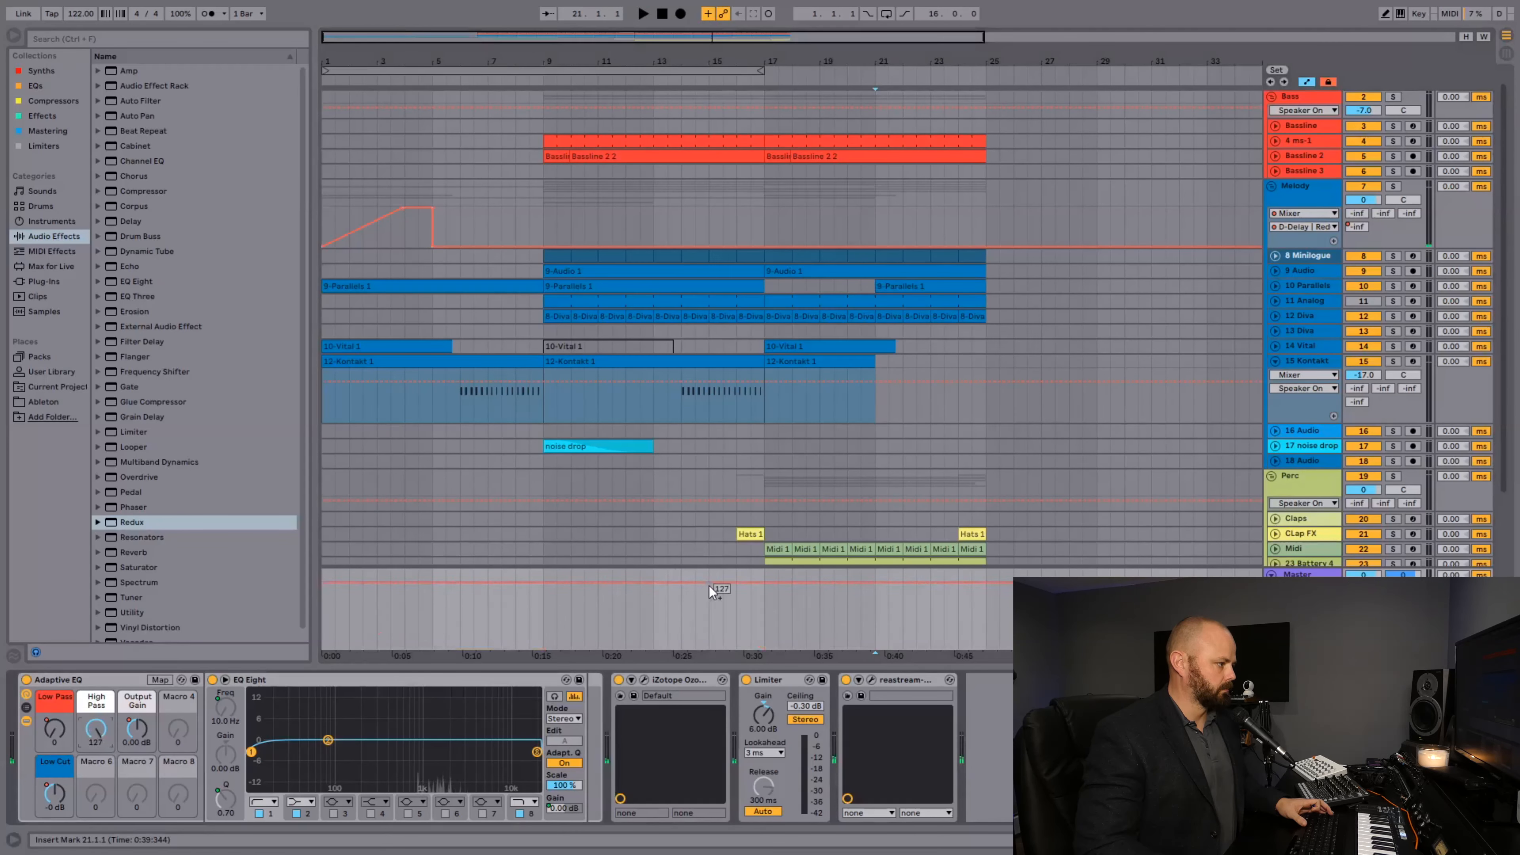
drag(761, 583, 764, 590)
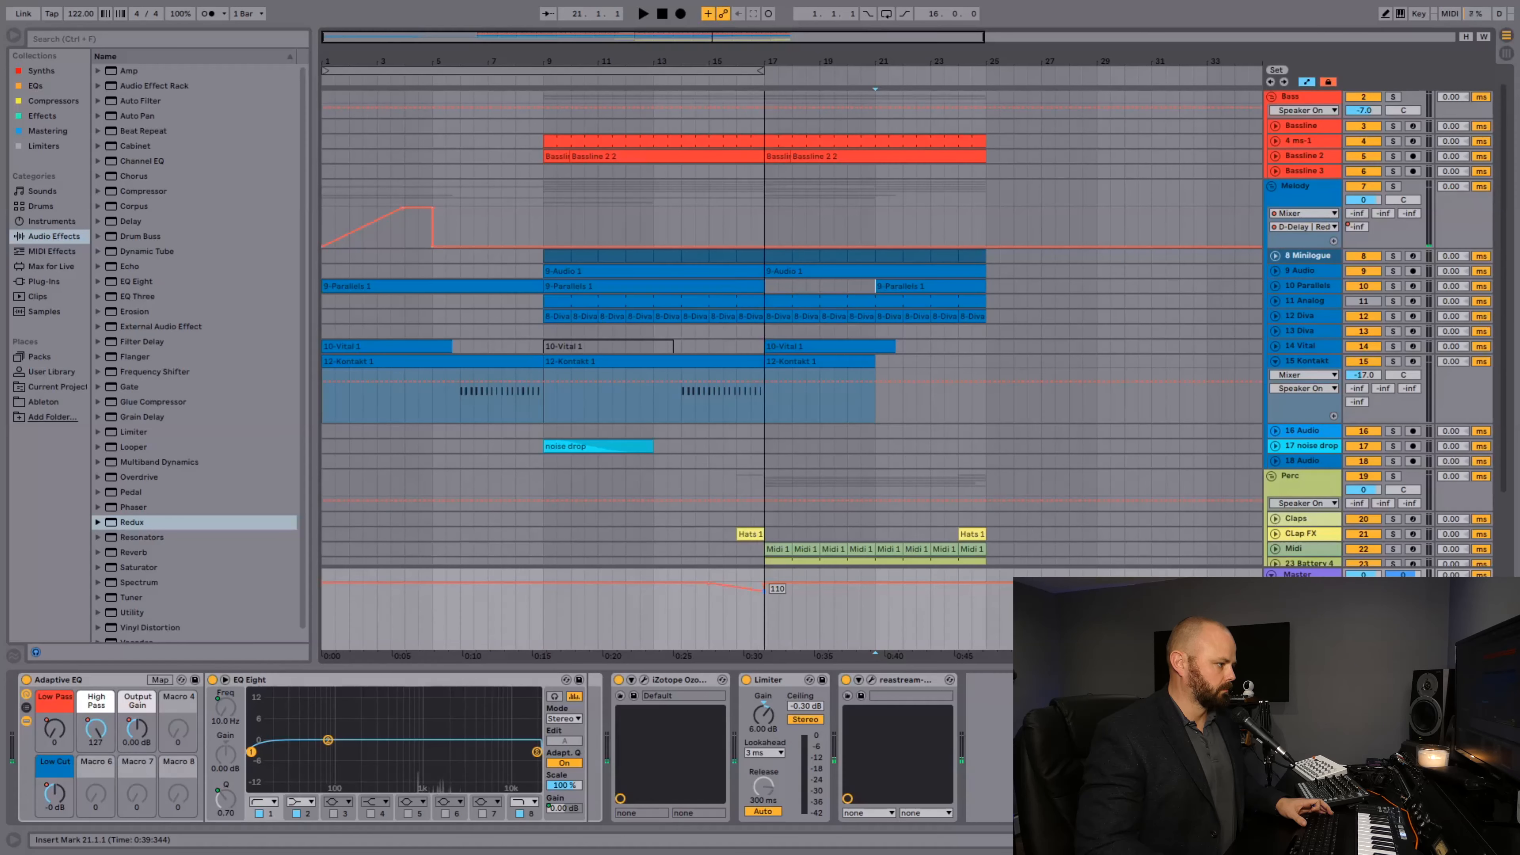
click(652, 613)
key(space)
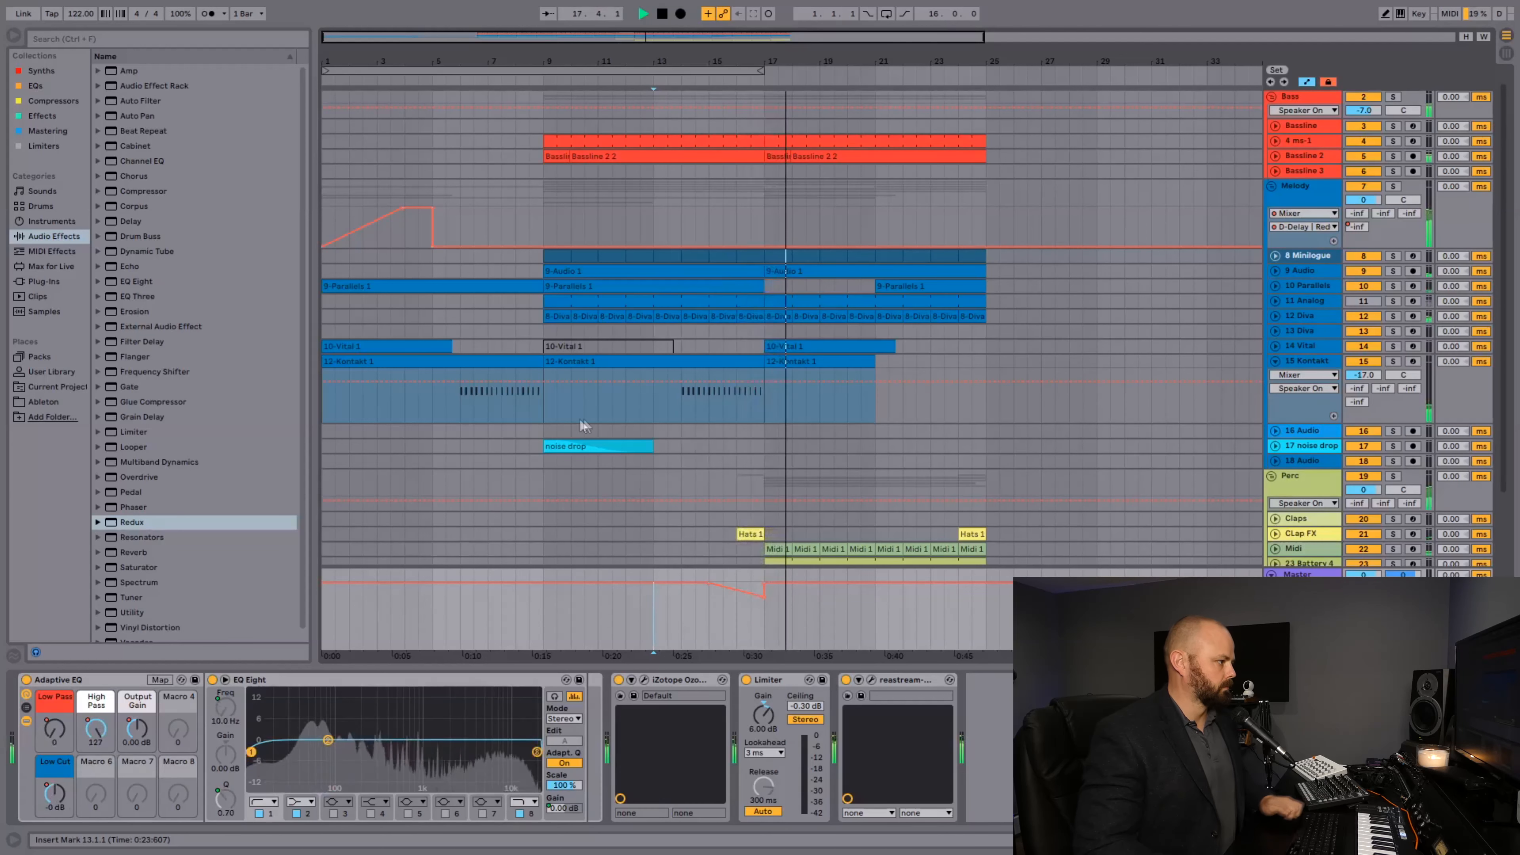
- Duplicate the noise drop clip to bar 17 and play the transition from bar 16.3
click(580, 447)
key(ctrl+c)
click(768, 446)
key(ctrl+v)
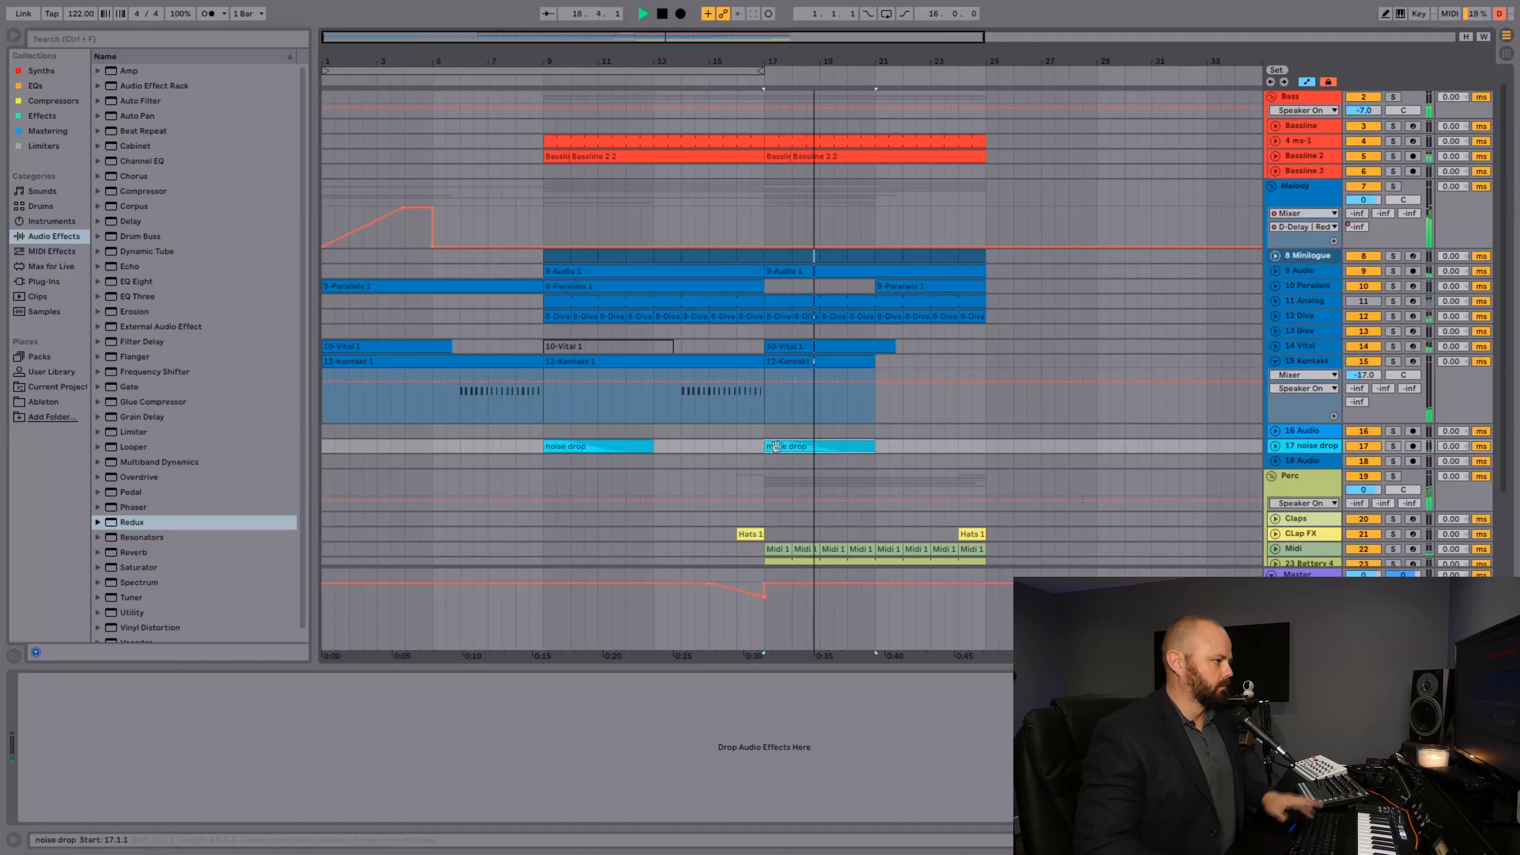
click(729, 448)
key(space)
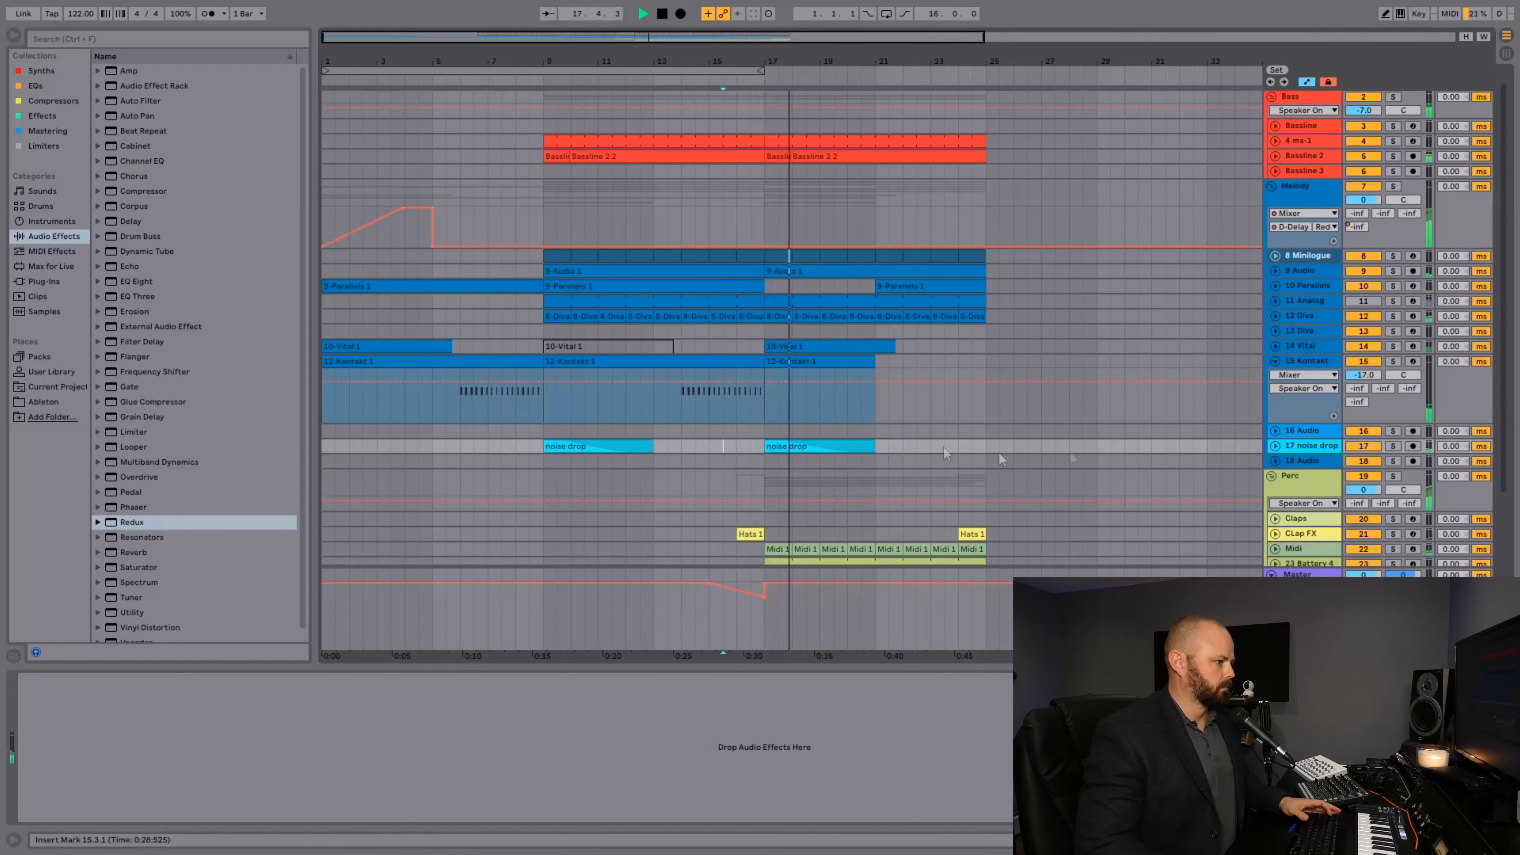
- Transpose the noise drop clip at bar 17 to -4 st and lower its gain to -7.39 dB during playback
click(1276, 446)
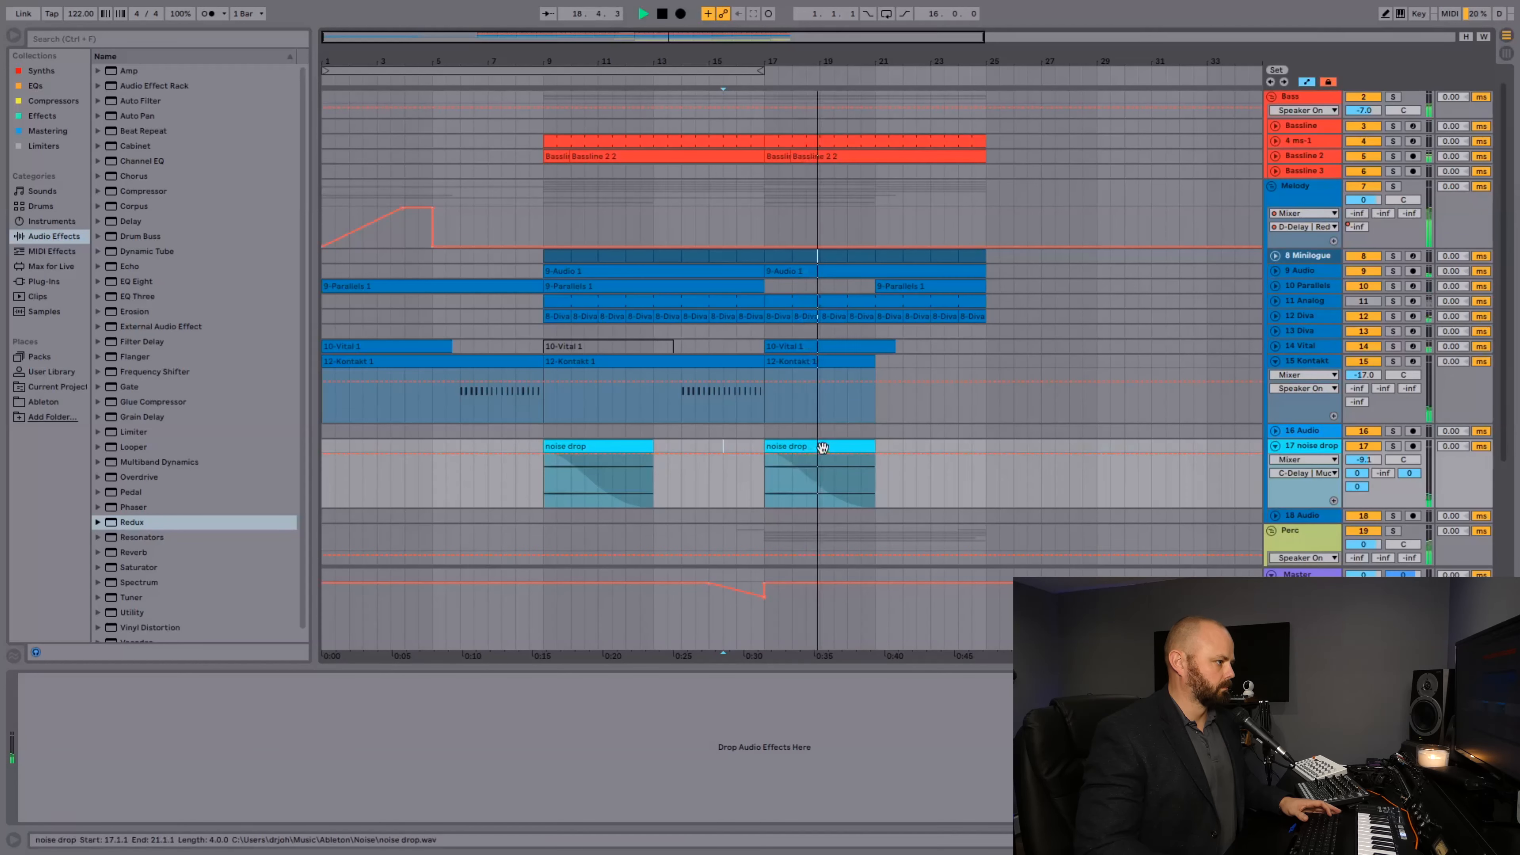
double_click(818, 446)
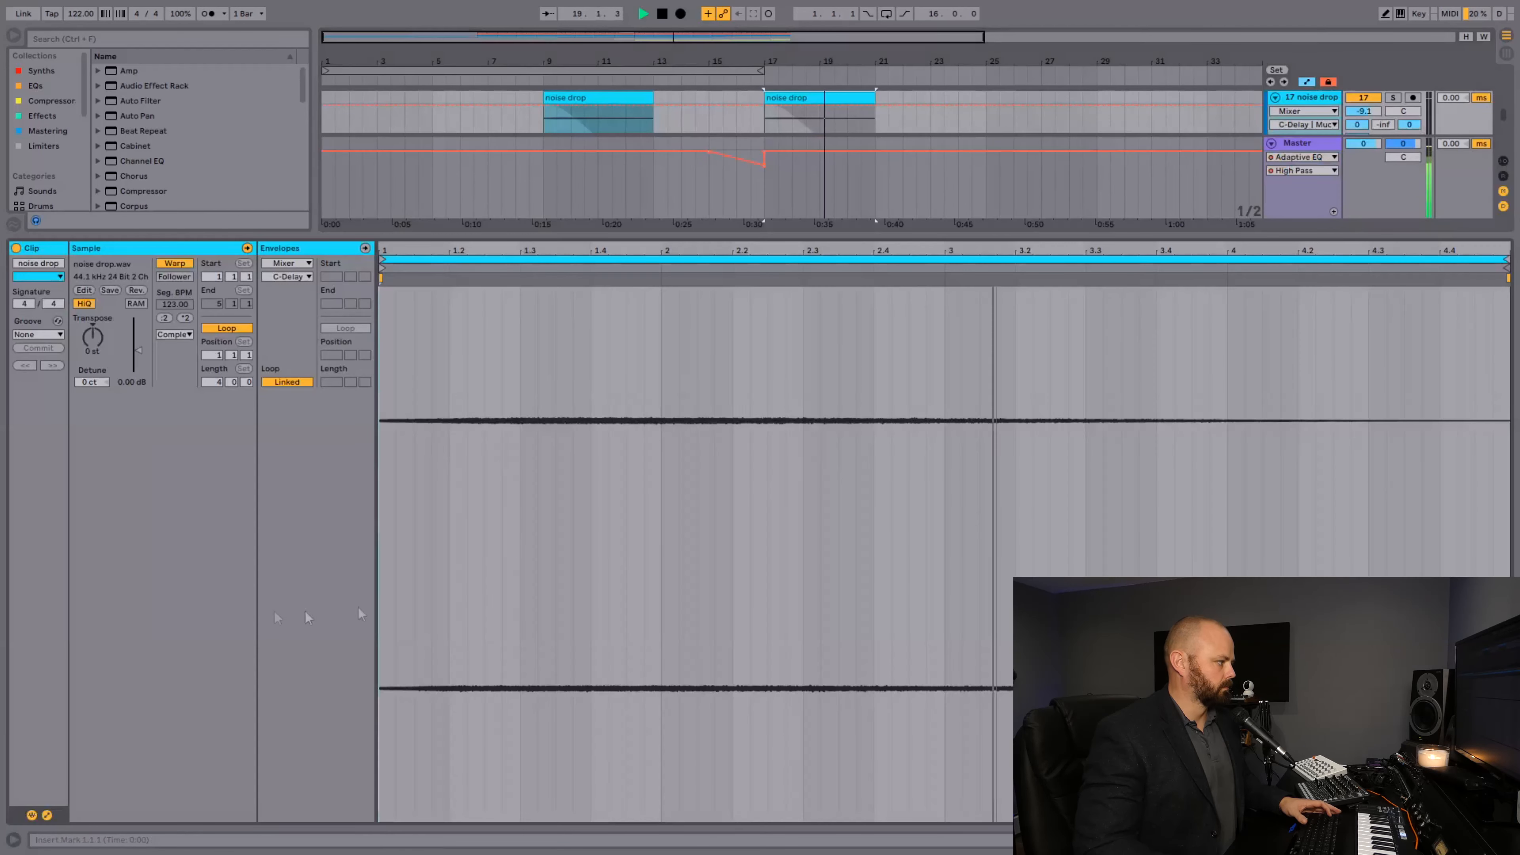
click(92, 335)
key(space)
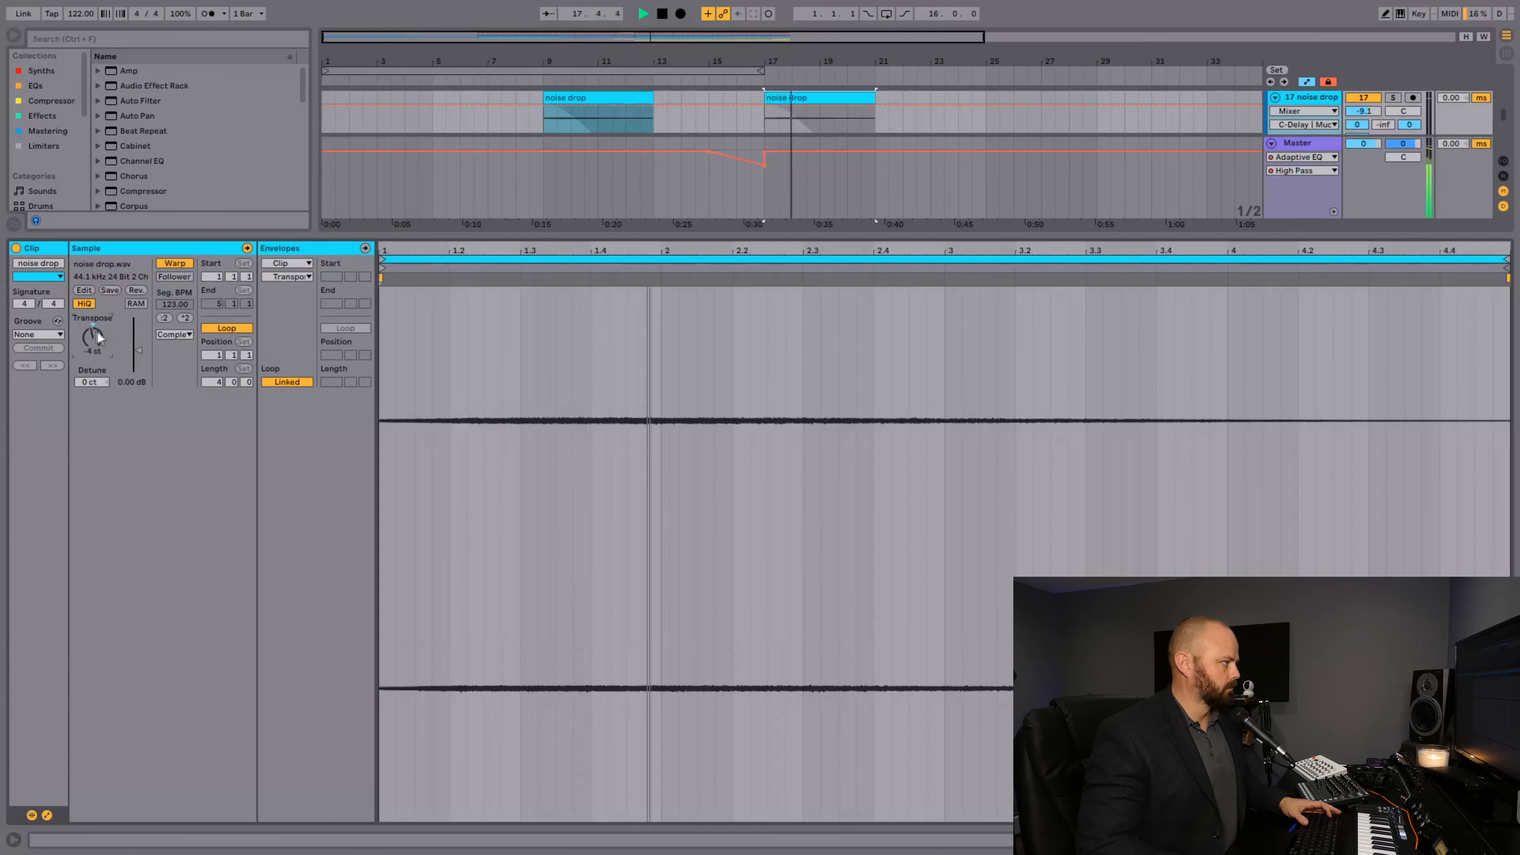
drag(136, 348, 135, 355)
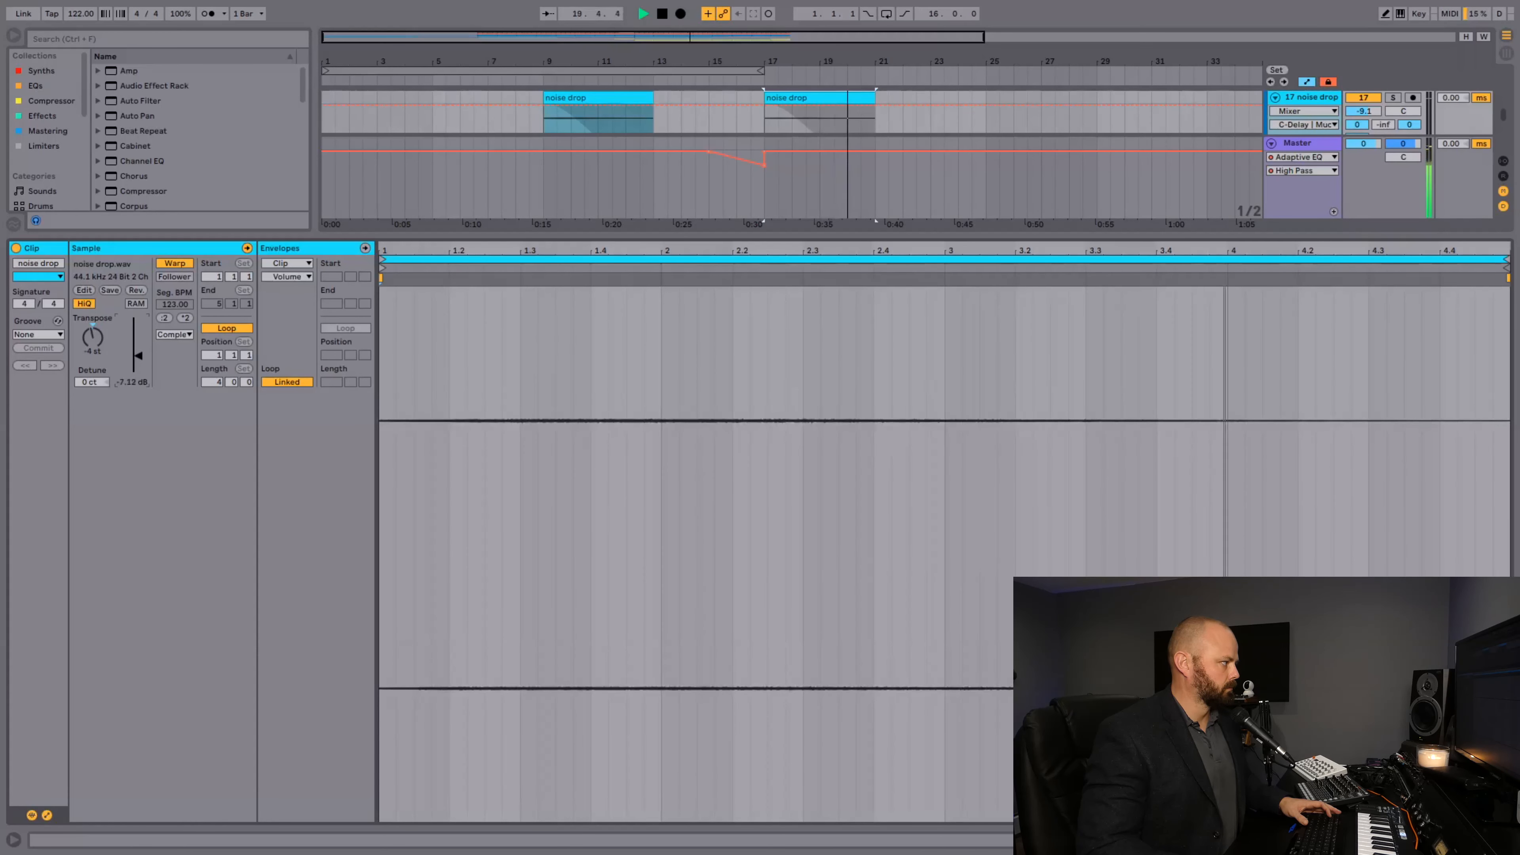
key(space)
key(space)
- Shrink the clip detail area and fold the noise drop and Kontakt tracks
drag(644, 236, 702, 713)
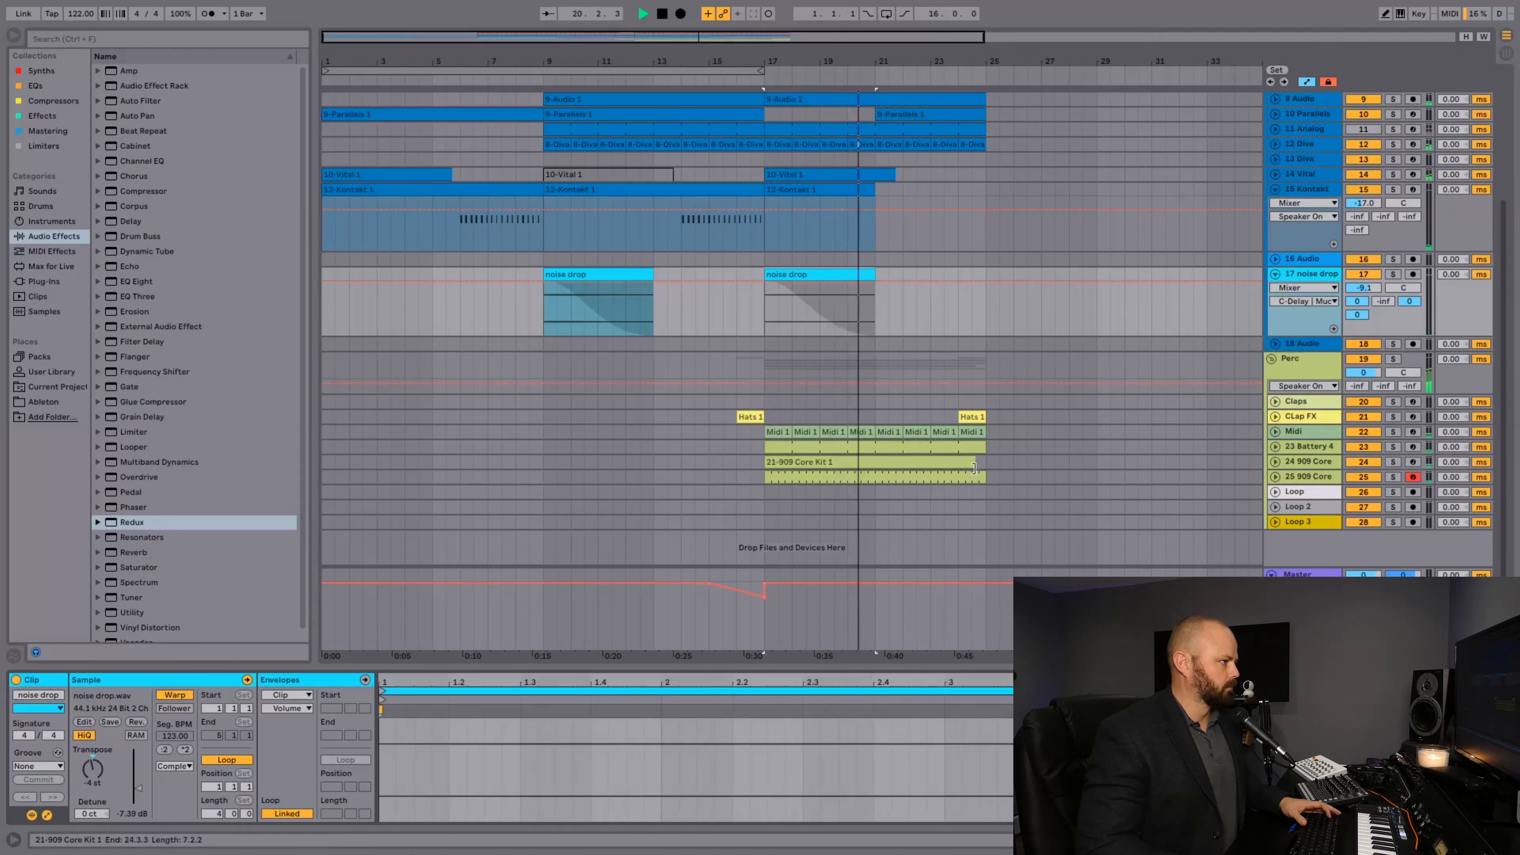
scroll(975, 467, up, 3)
scroll(953, 381, up, 3)
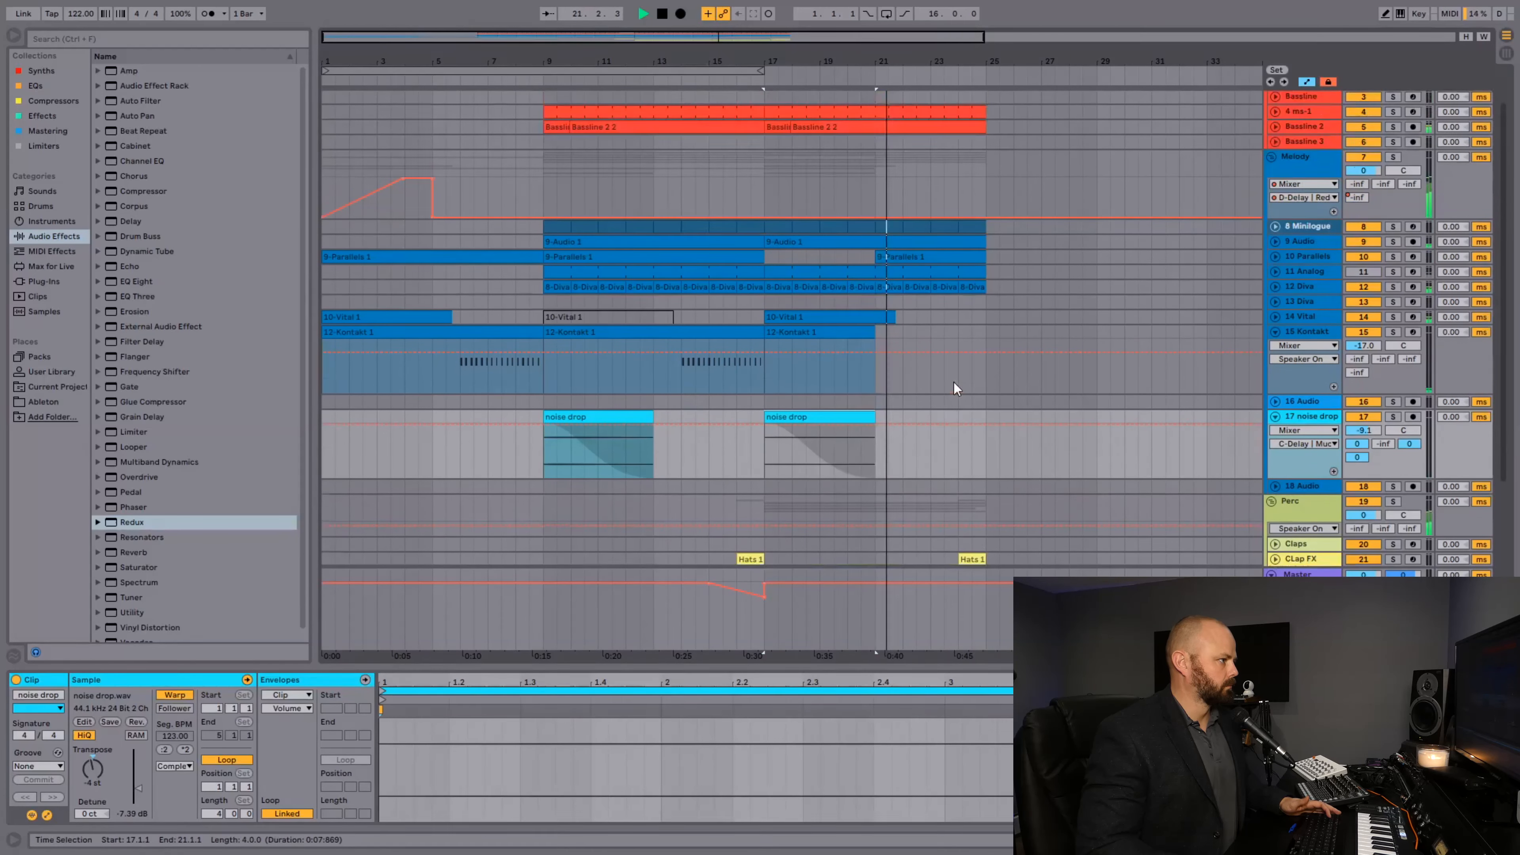
click(1275, 416)
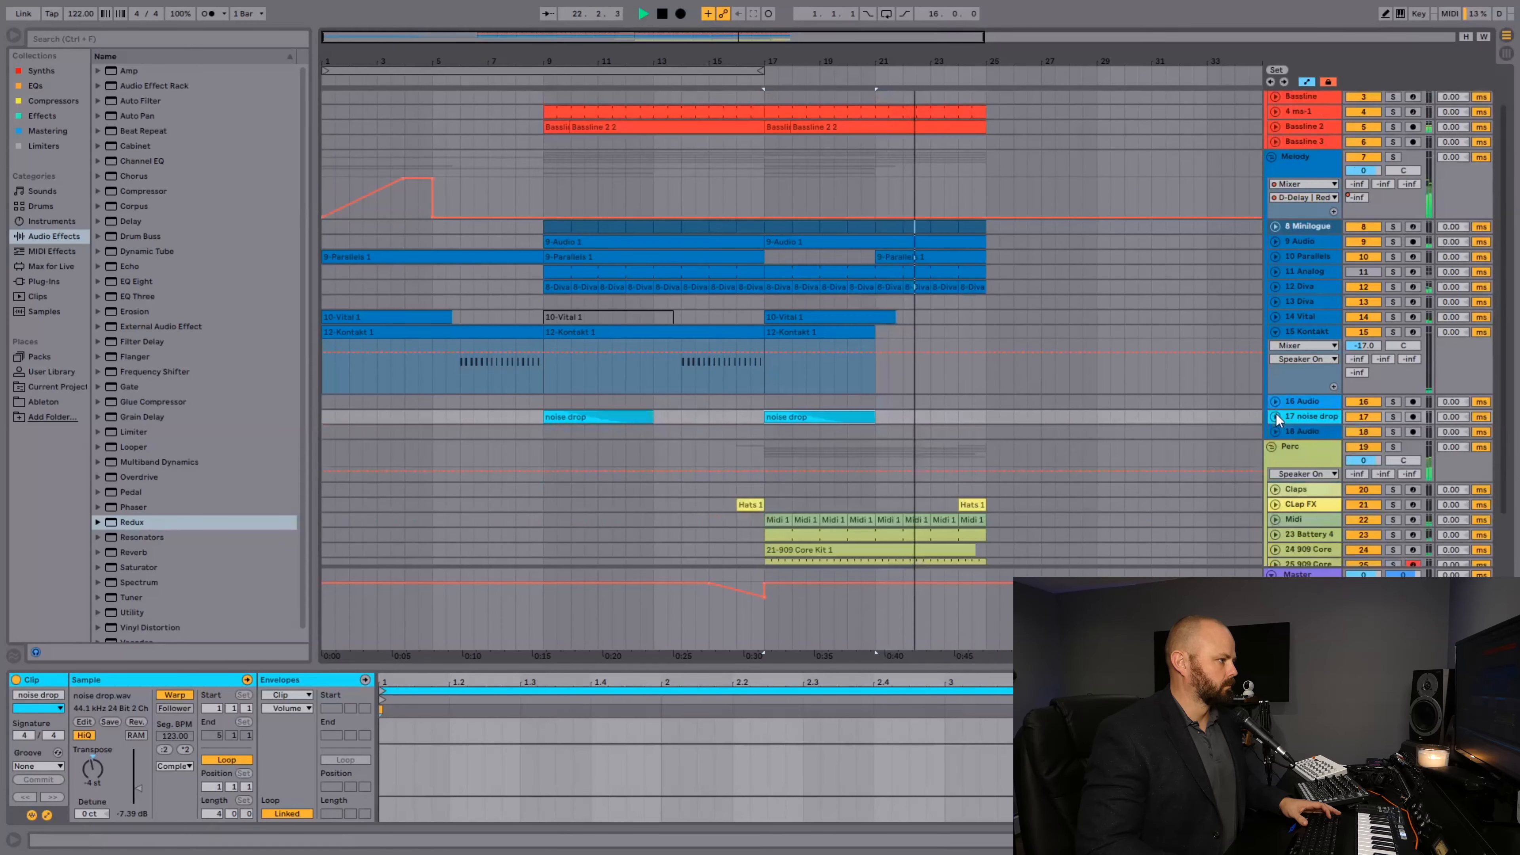
click(1275, 331)
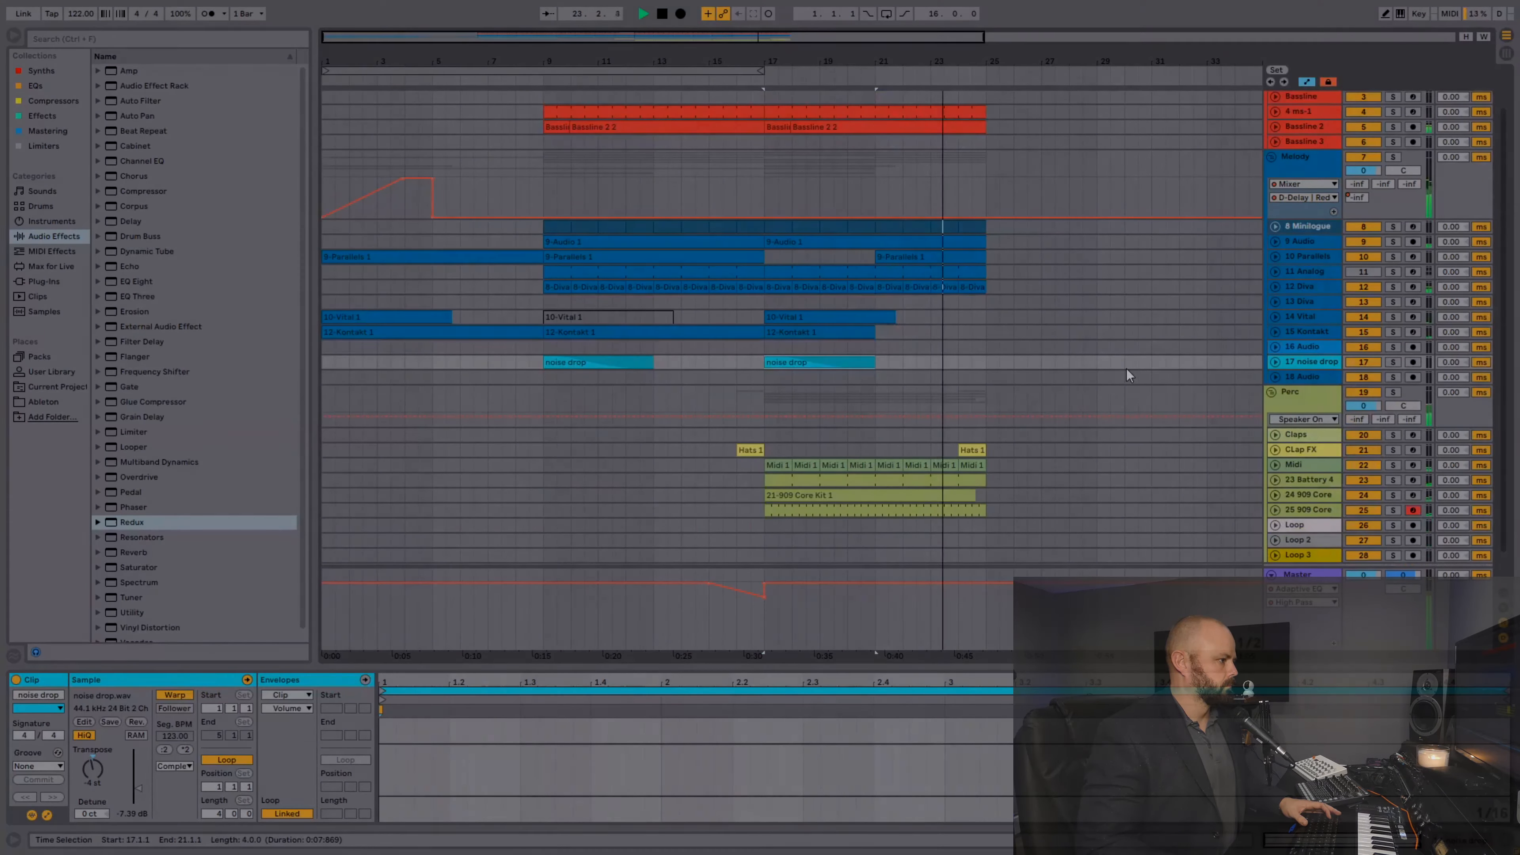